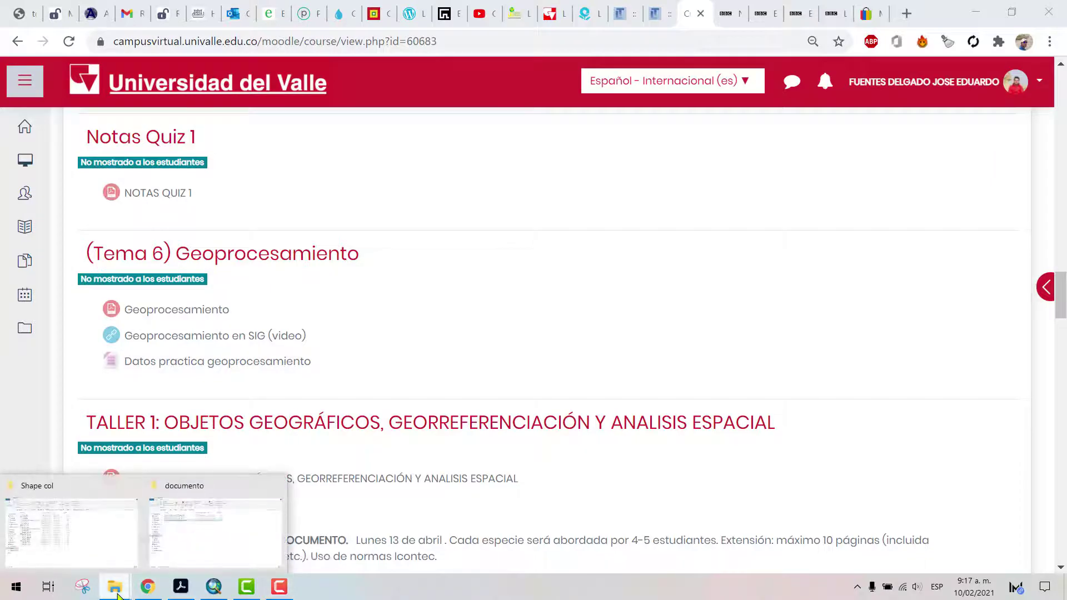
Inspect the existing Shape col folder under 07)Geoprocesamiento\Practica in File Explorer, widening the name column to read the full file names
{"action": "left_click", "coordinate": [109, 551]}
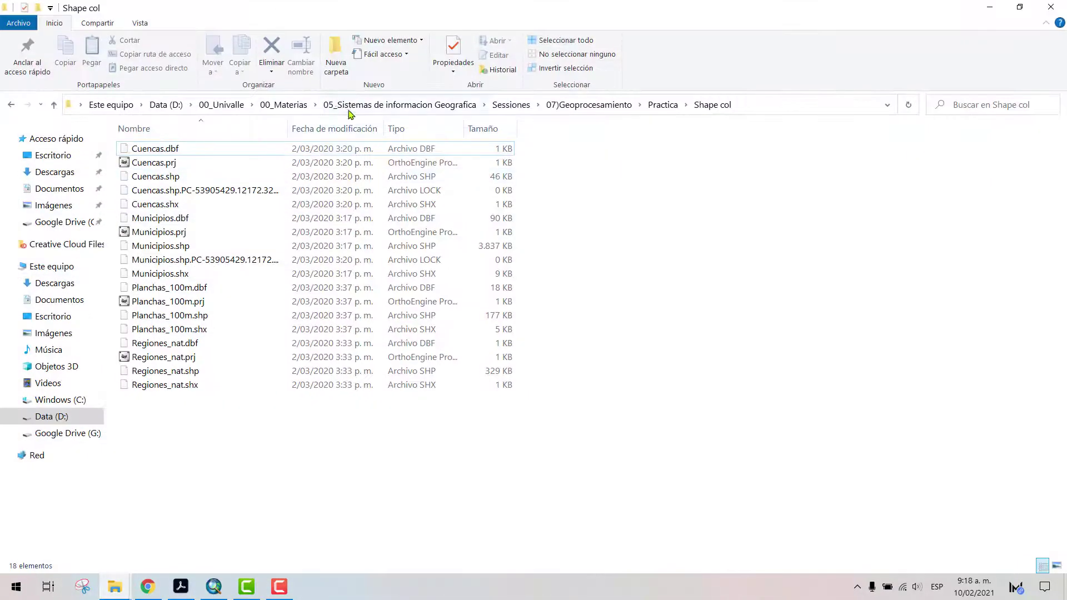
{"action": "left_click", "coordinate": [572, 106]}
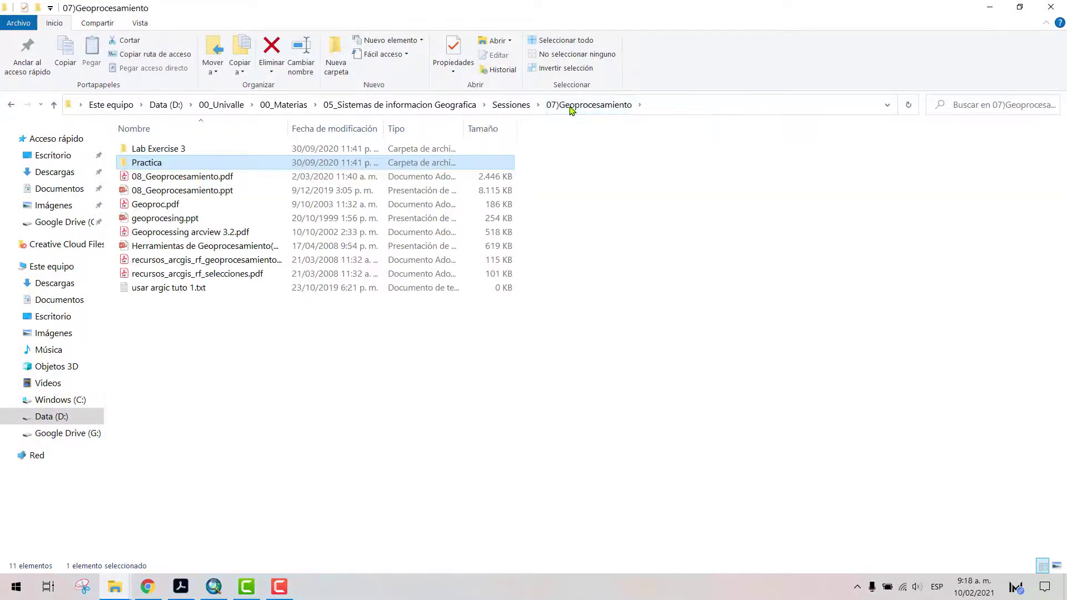
{"action": "double_click", "coordinate": [154, 163]}
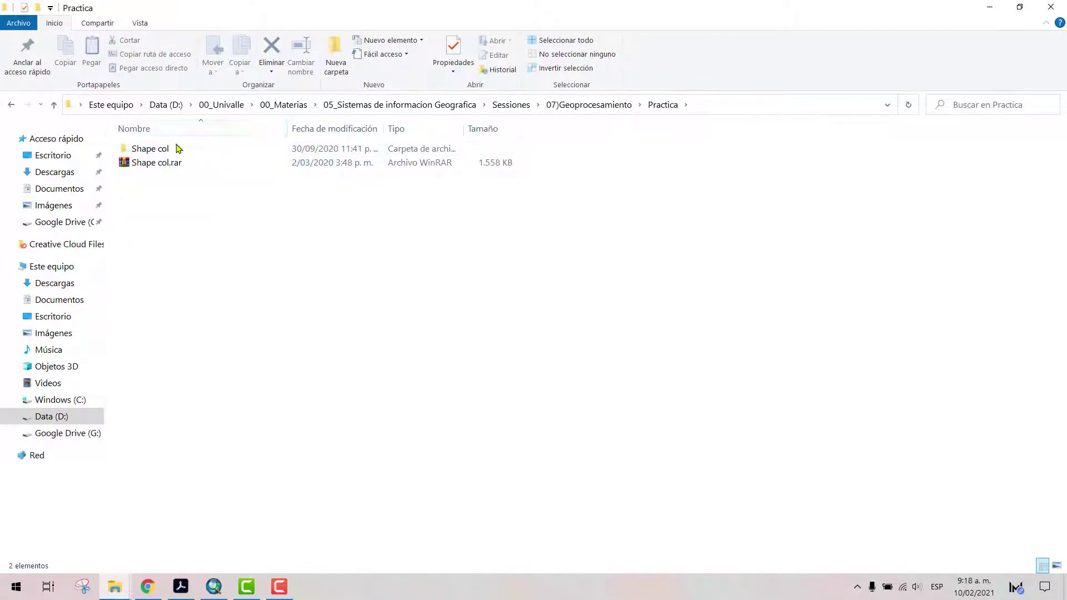
{"action": "double_click", "coordinate": [150, 148]}
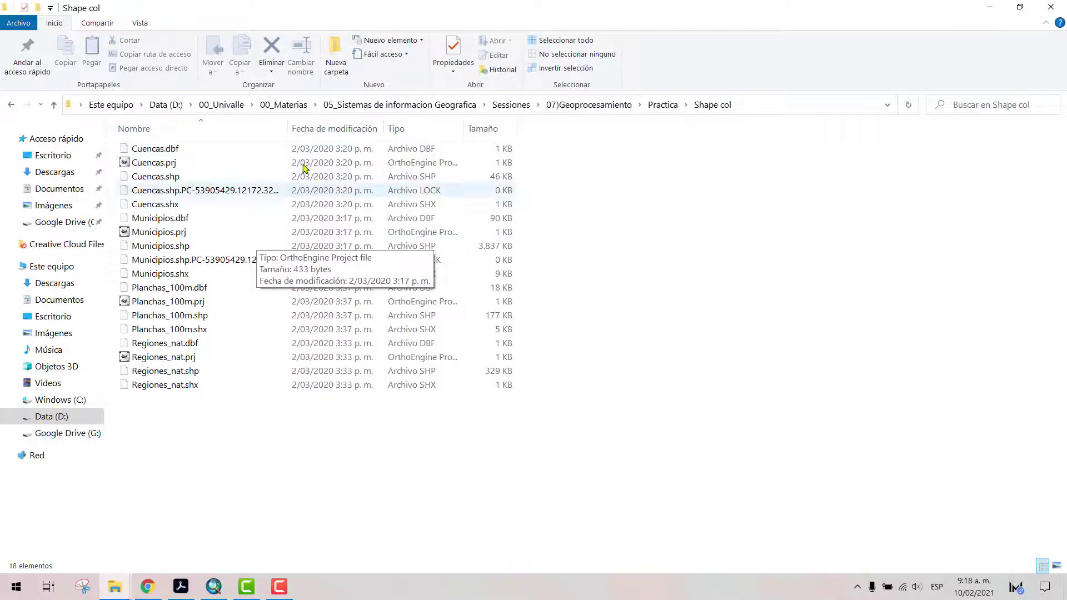
{"action": "left_click_drag", "start_coordinate": [286, 128], "coordinate": [433, 124]}
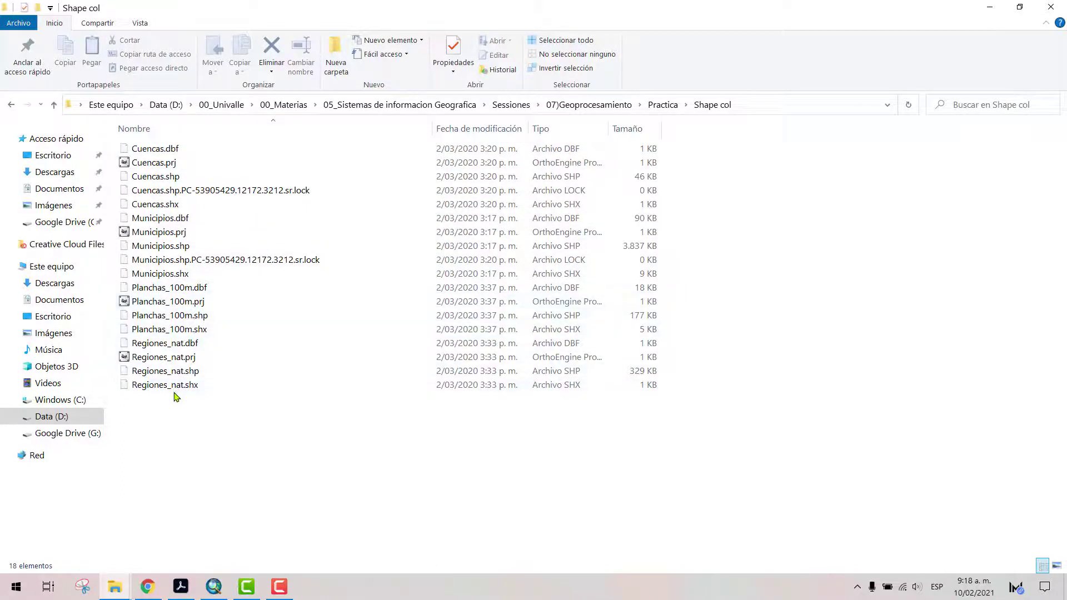
Delete the existing Shape col folder in Practica and extract Shape col.rar into a new Shape col folder
{"action": "left_click", "coordinate": [53, 105]}
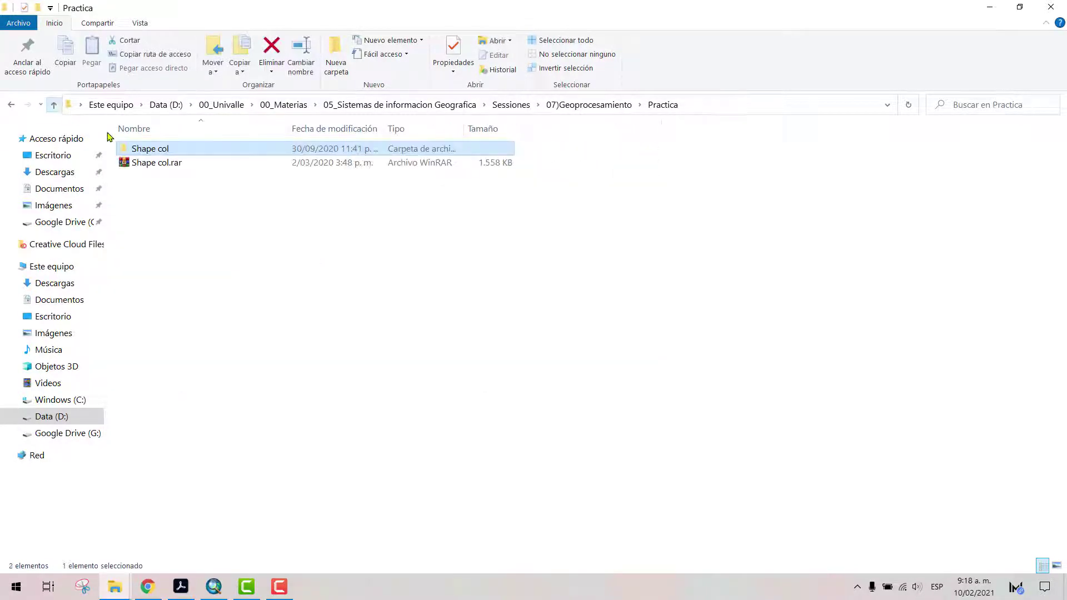
{"action": "right_click", "coordinate": [158, 151]}
{"action": "left_click", "coordinate": [335, 493]}
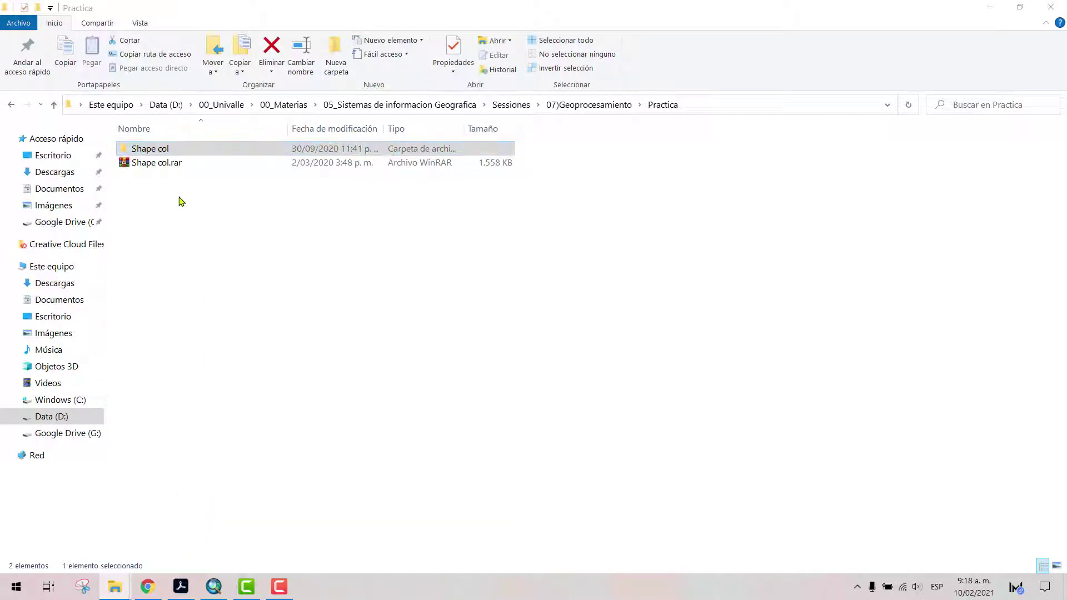
{"action": "left_click", "coordinate": [169, 156]}
{"action": "right_click", "coordinate": [168, 156]}
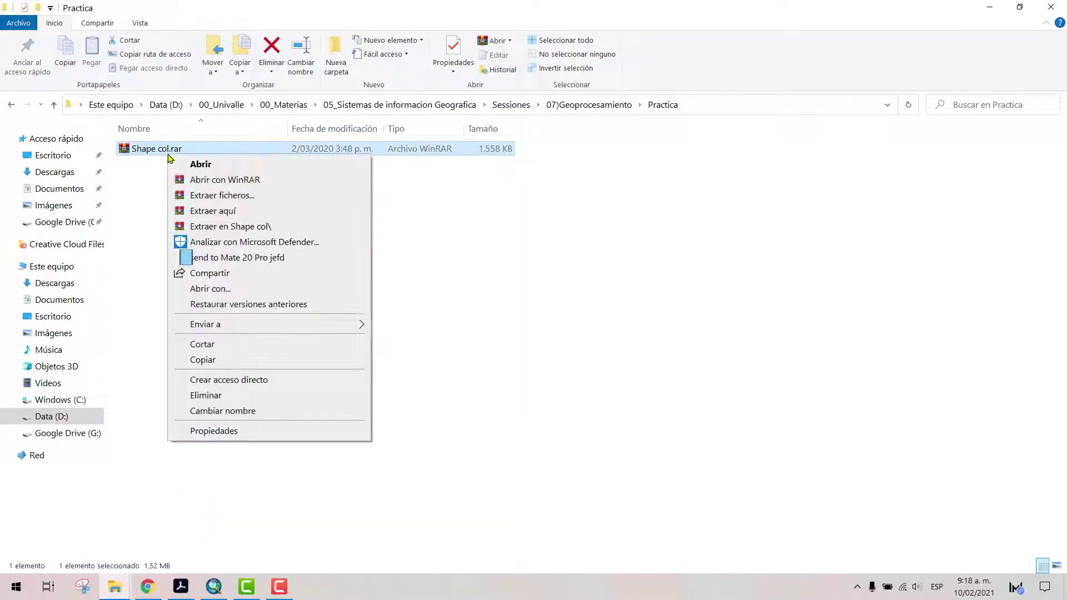
{"action": "left_click", "coordinate": [260, 227]}
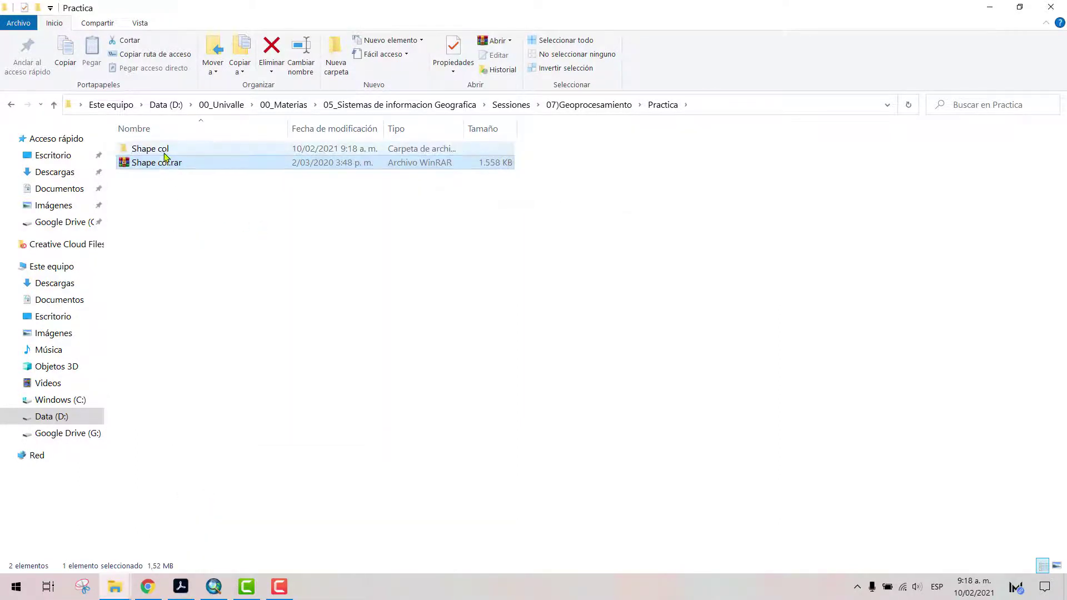
Open the nested Shape col folder inside the extracted one, widen its name column, and copy the folder's full path
{"action": "double_click", "coordinate": [165, 150]}
{"action": "double_click", "coordinate": [175, 149]}
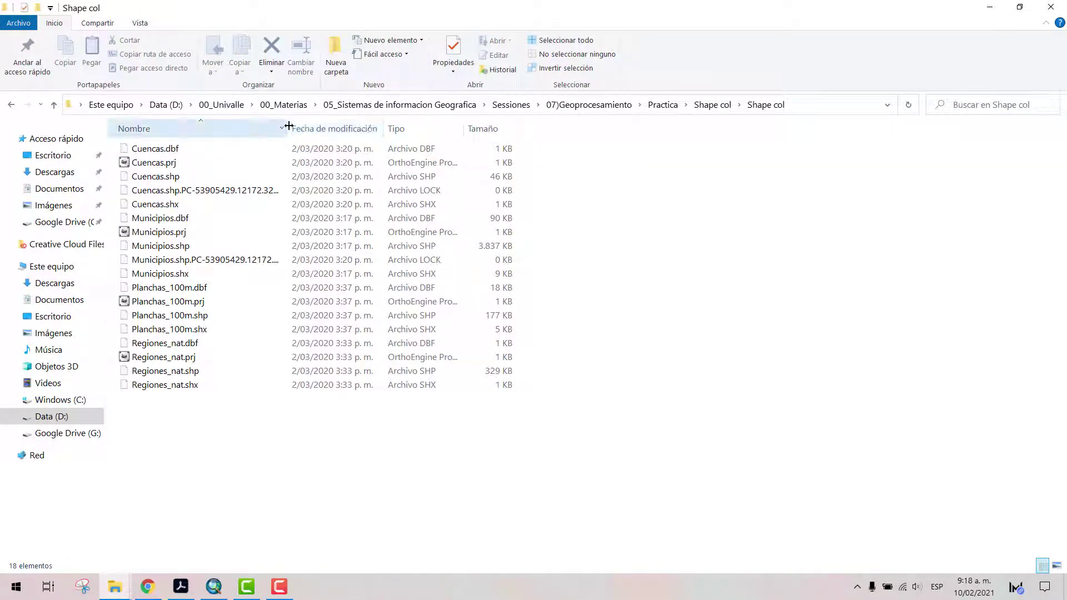
{"action": "left_click_drag", "start_coordinate": [288, 128], "coordinate": [437, 126]}
{"action": "left_click", "coordinate": [824, 105]}
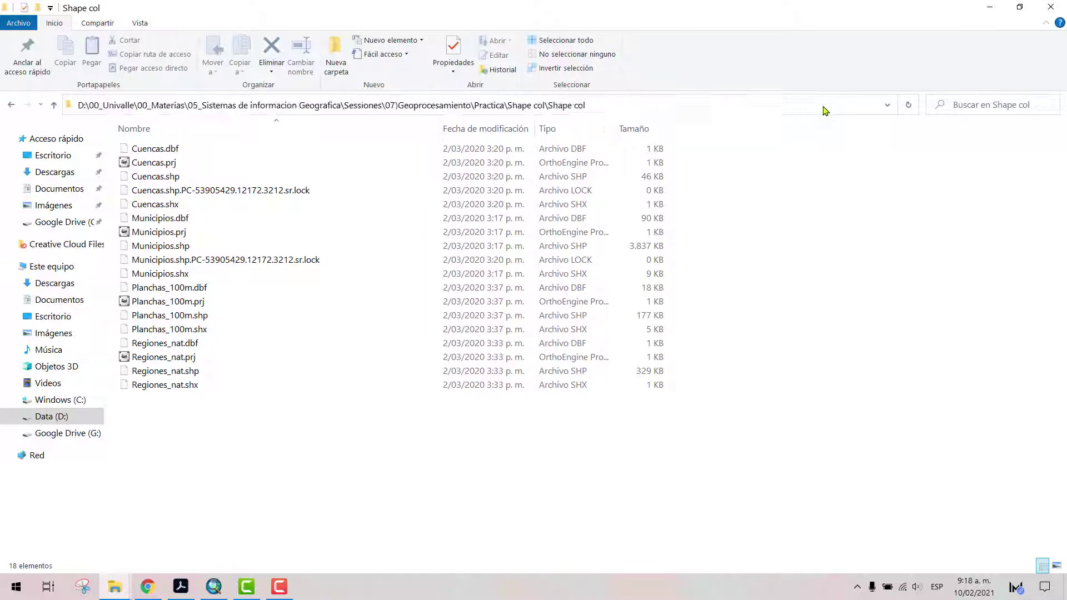
{"action": "right_click", "coordinate": [600, 109]}
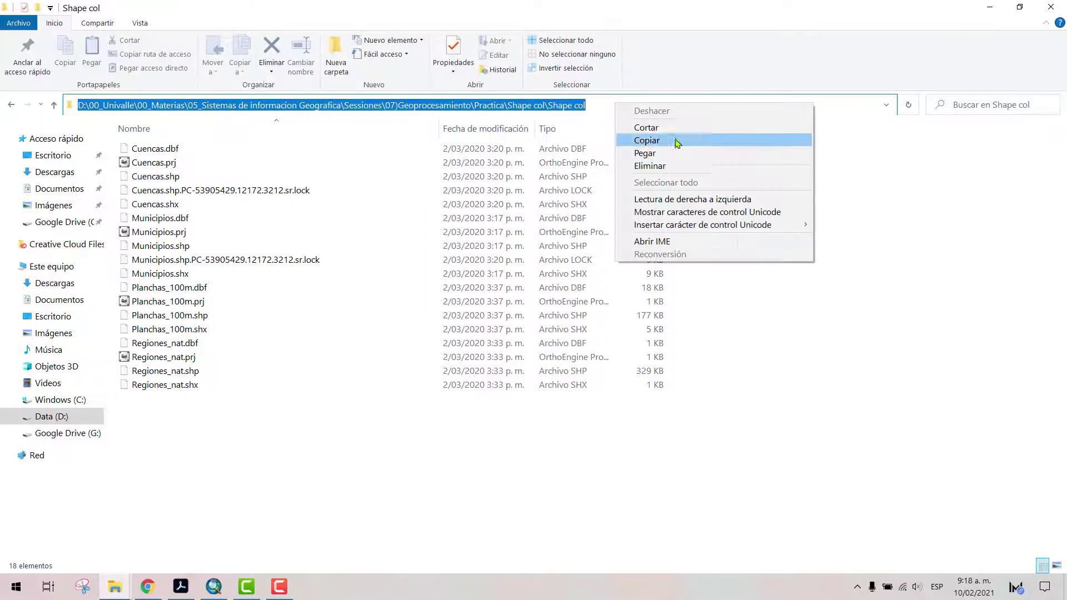
{"action": "left_click", "coordinate": [674, 138]}
Switch to ArcMap and add Cuencas, Municipios, Planchas_100m and Regiones_nat shapefiles from the copied Shape col path
{"action": "left_click", "coordinate": [215, 589]}
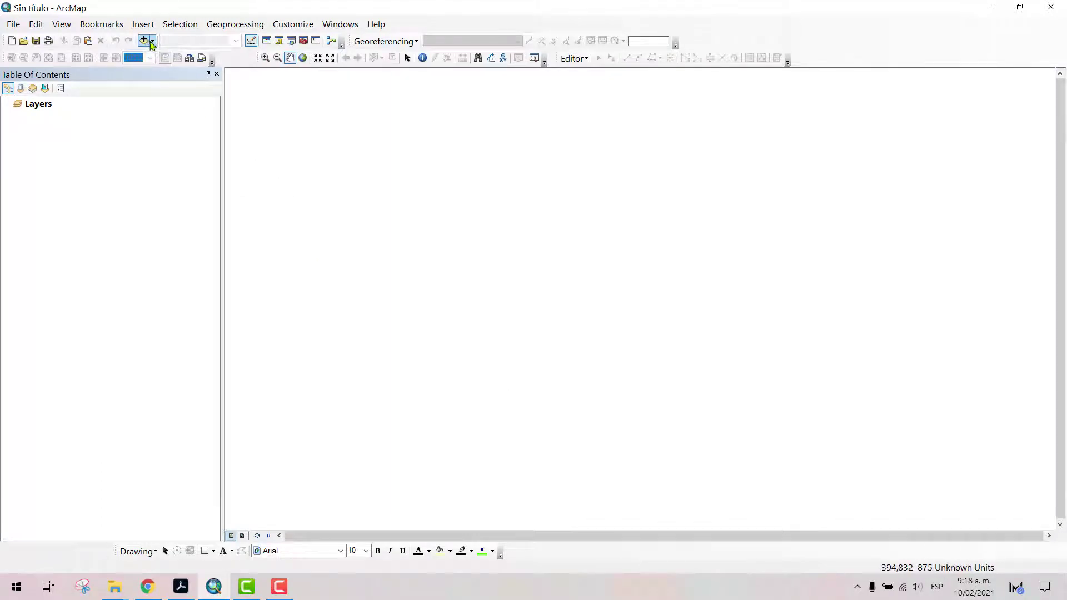
{"action": "left_click", "coordinate": [152, 40]}
{"action": "left_click", "coordinate": [172, 55]}
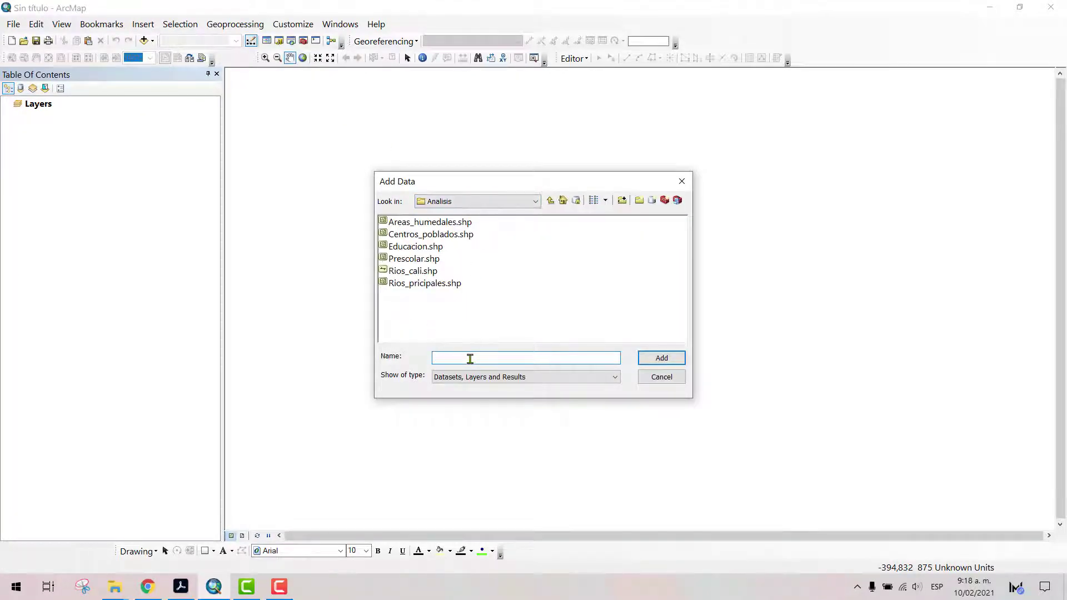
{"action": "right_click", "coordinate": [470, 358]}
{"action": "left_click", "coordinate": [514, 410]}
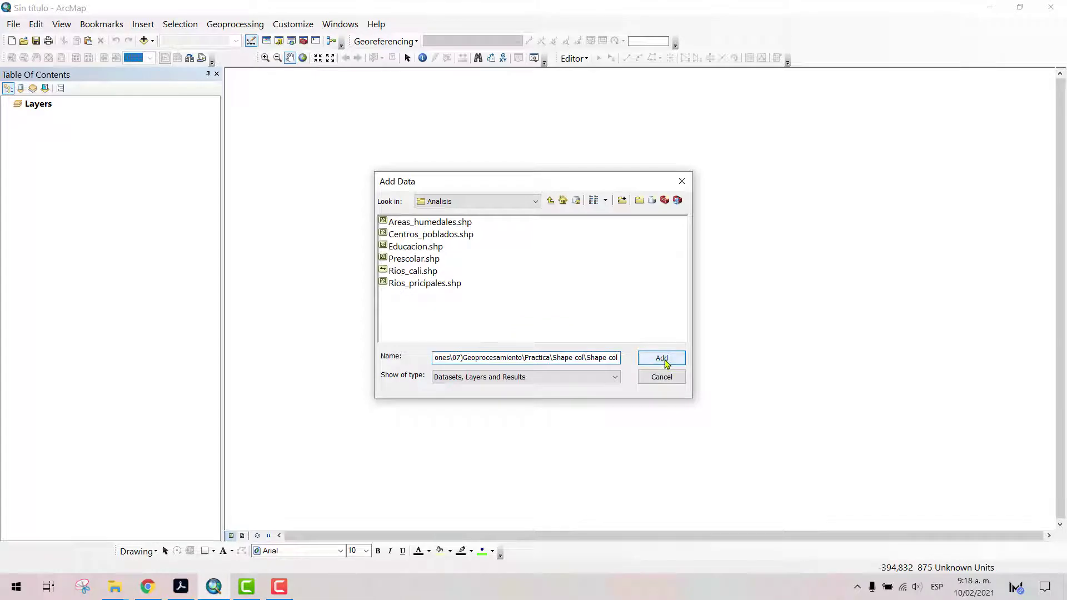
{"action": "left_click", "coordinate": [665, 361]}
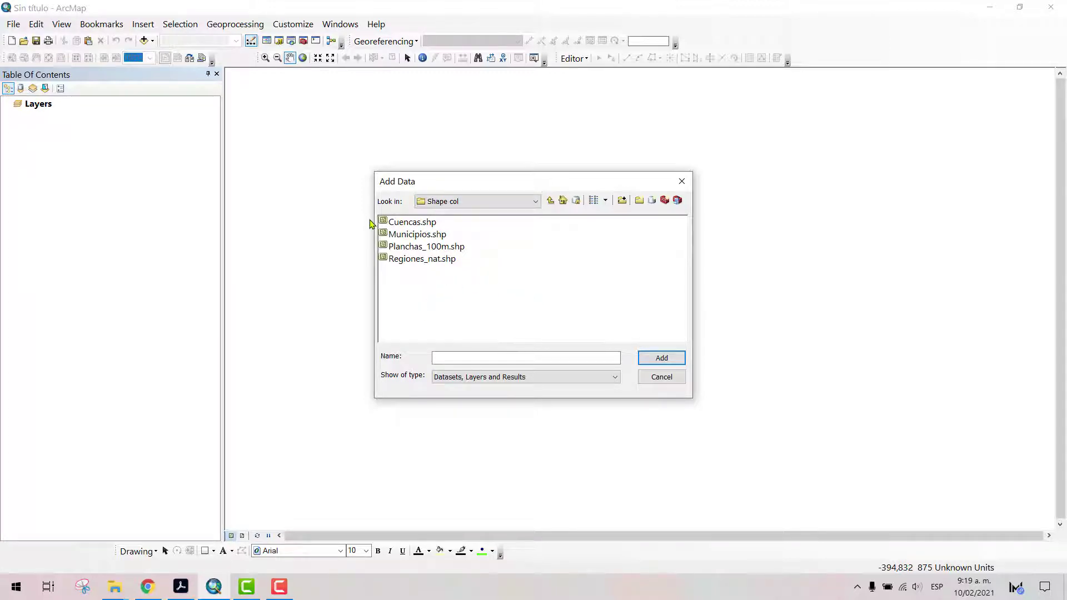
{"action": "left_click_drag", "start_coordinate": [475, 278], "coordinate": [386, 210]}
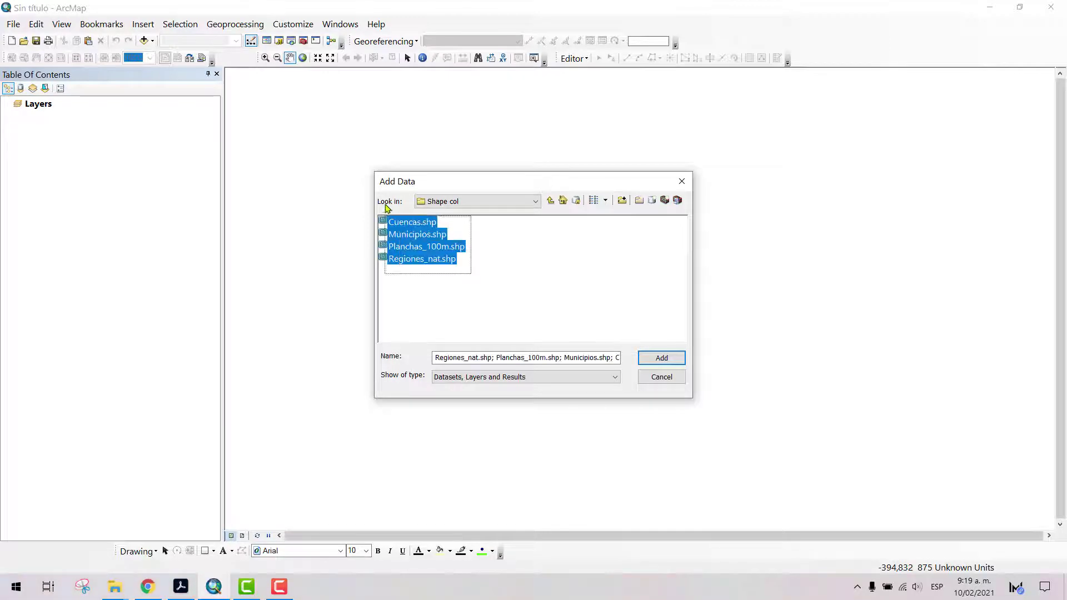
{"action": "left_click", "coordinate": [659, 358]}
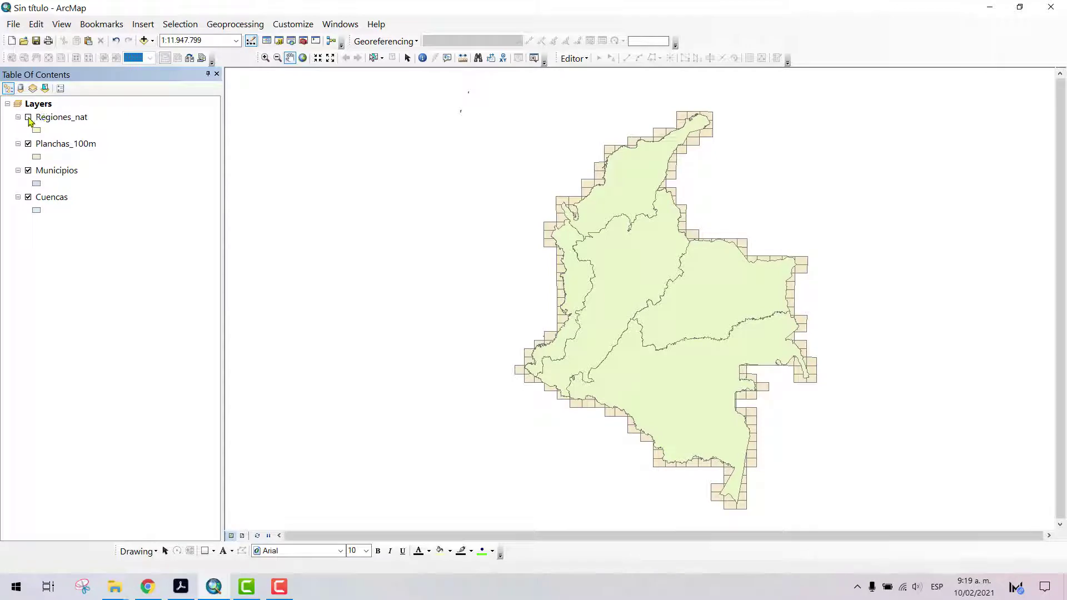
Move the Municipios layer below Cuencas in the layer order and set the layers so that only Municipios is displayed
{"action": "left_click", "coordinate": [28, 117]}
{"action": "left_click", "coordinate": [28, 144]}
{"action": "left_click", "coordinate": [28, 171]}
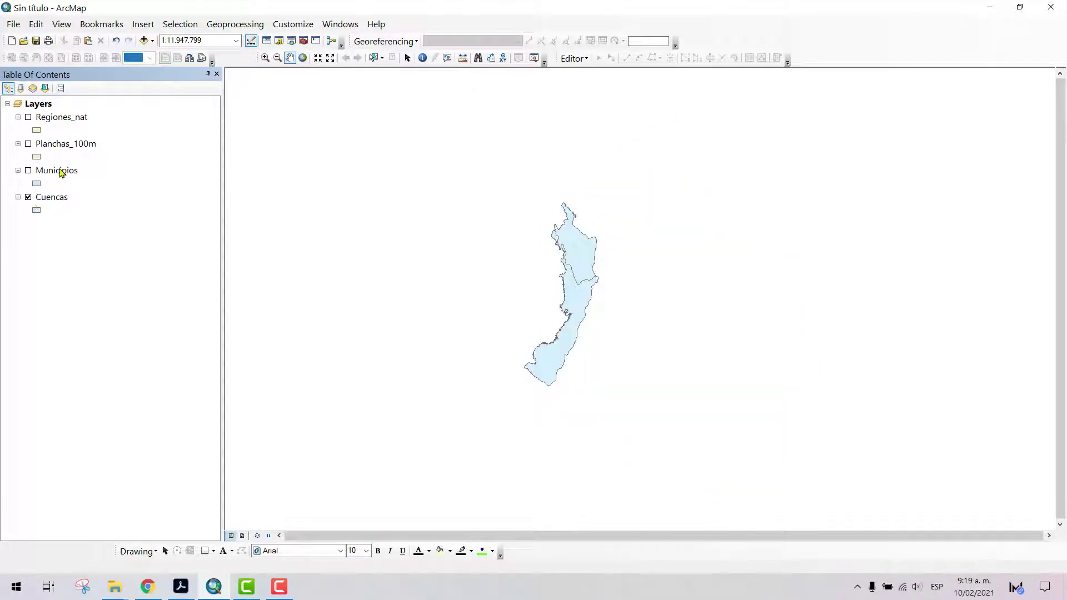
{"action": "left_click_drag", "start_coordinate": [61, 173], "coordinate": [53, 213]}
{"action": "left_click", "coordinate": [28, 171]}
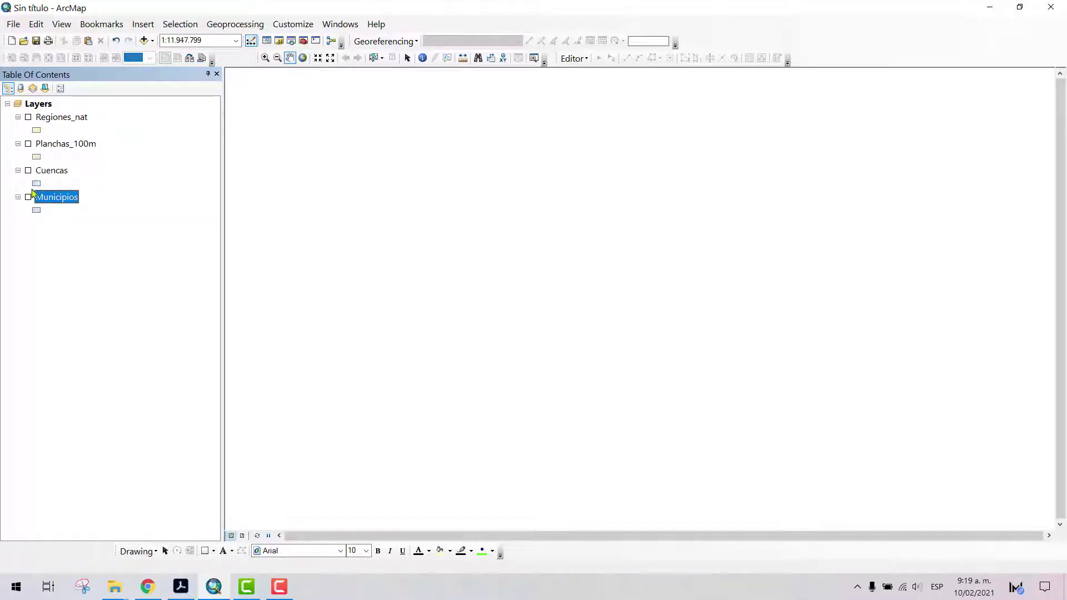
{"action": "left_click", "coordinate": [98, 248]}
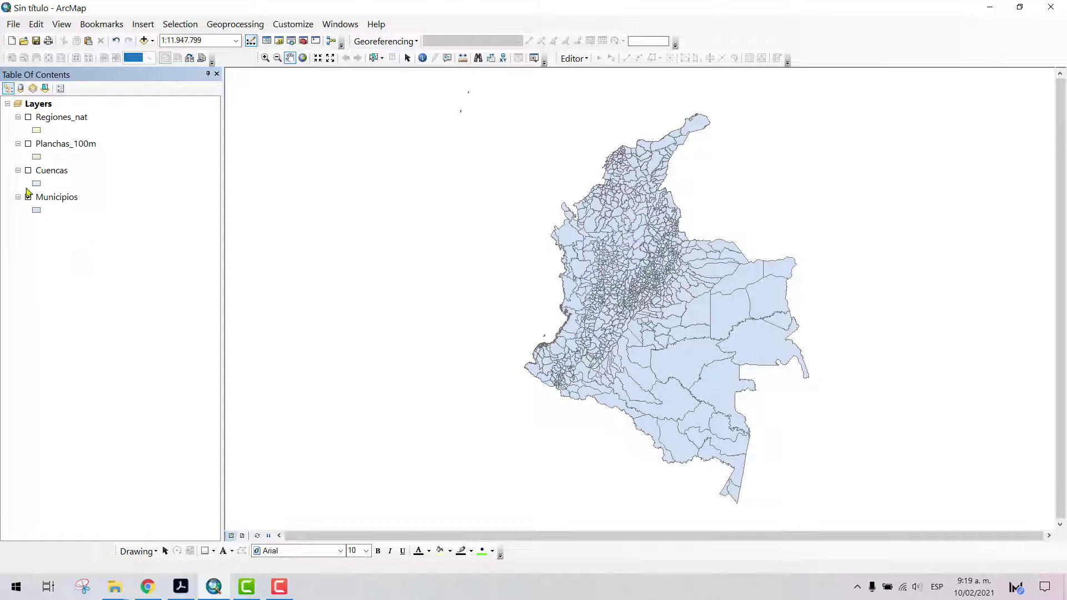
Display the Cuencas, Planchas_100m and Regiones_nat layers in turn over Municipios to examine their coverage
{"action": "left_click", "coordinate": [28, 171]}
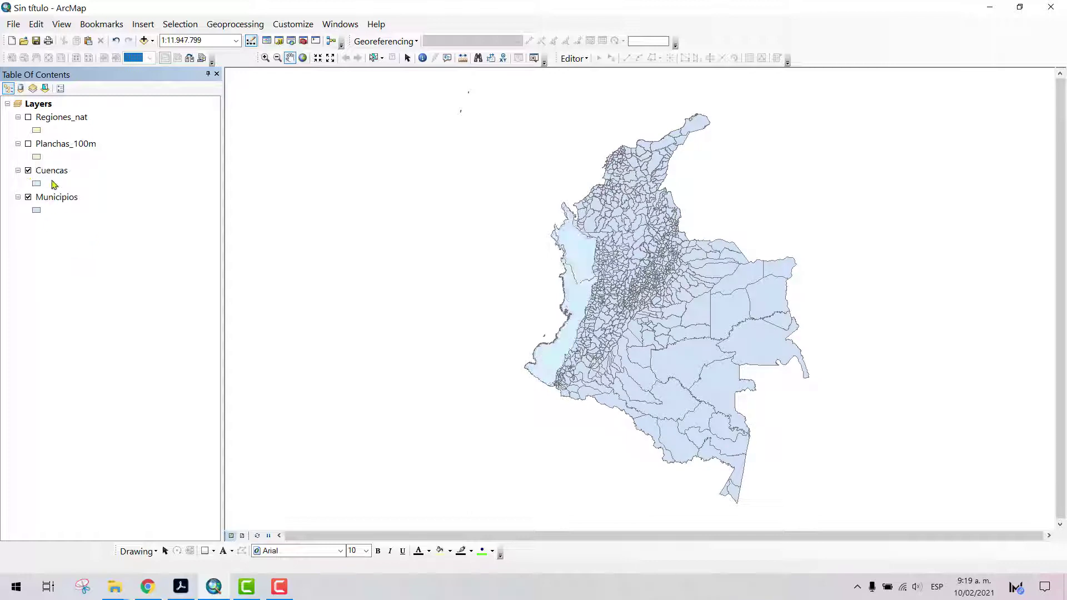
{"action": "left_click", "coordinate": [104, 174]}
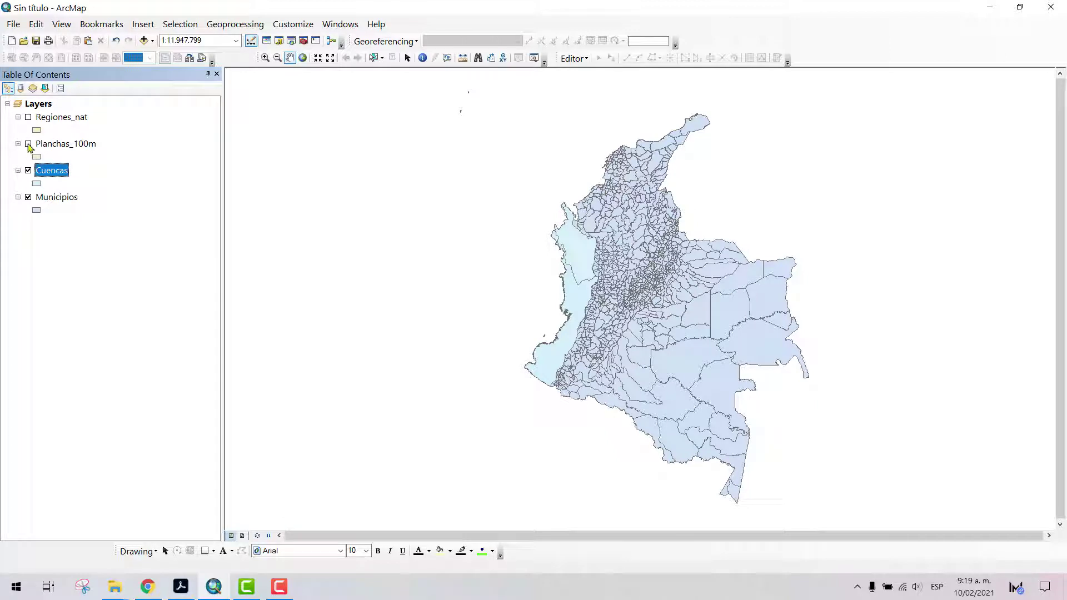
{"action": "left_click", "coordinate": [28, 144]}
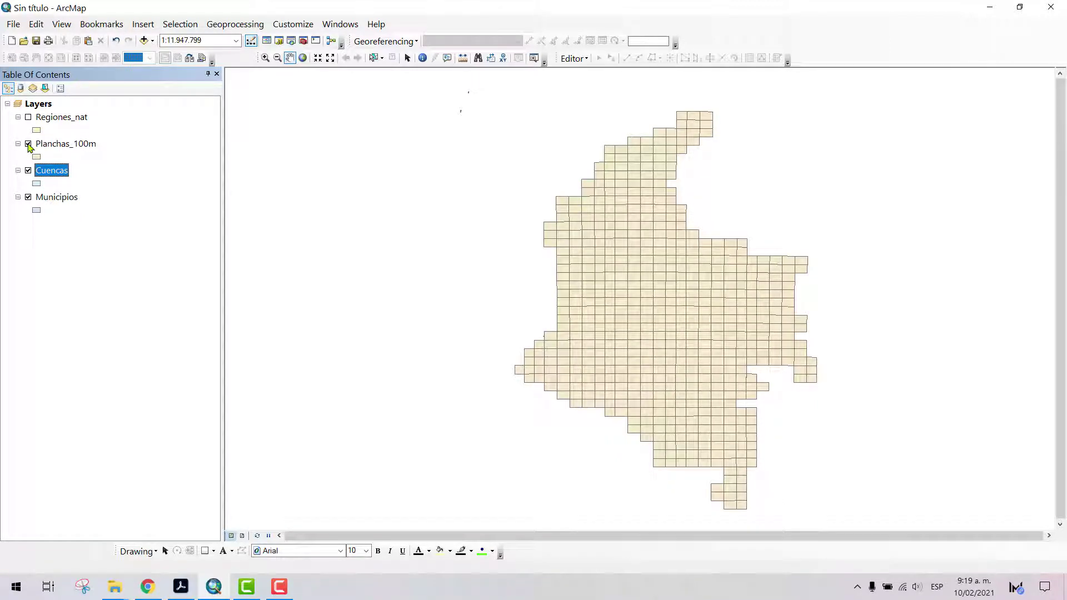
{"action": "left_click", "coordinate": [28, 145]}
{"action": "left_click", "coordinate": [28, 117]}
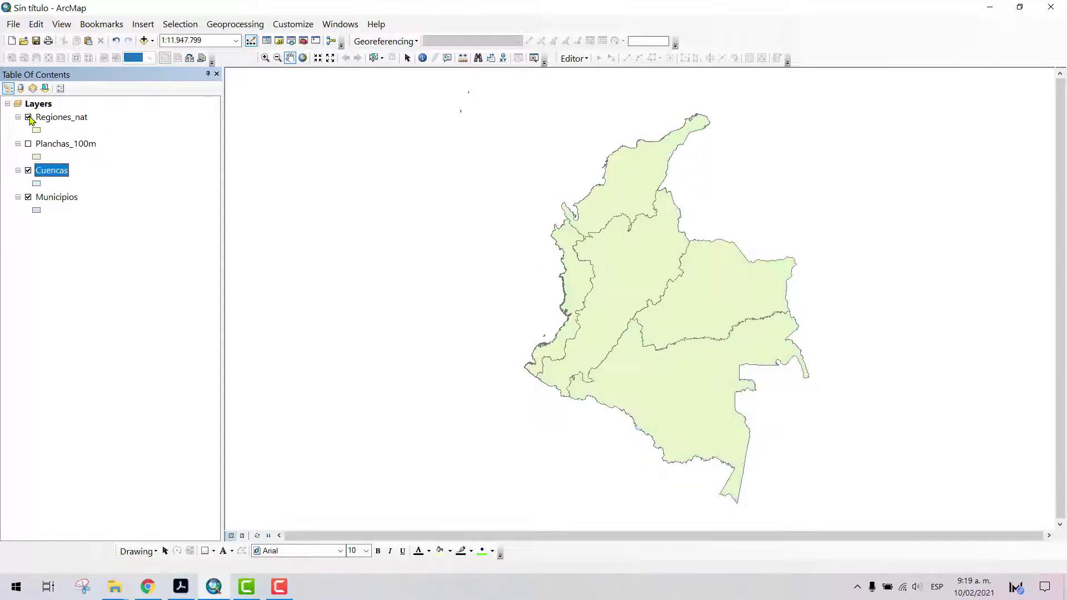
Move Regiones_nat below Planchas_100m in the layer order and turn off the Regiones_nat and Cuencas layers
{"action": "mouse_move", "coordinate": [62, 120]}
{"action": "left_mouse_down"}
{"action": "mouse_move", "coordinate": [61, 176]}
{"action": "mouse_move", "coordinate": [62, 163]}
{"action": "left_mouse_up"}
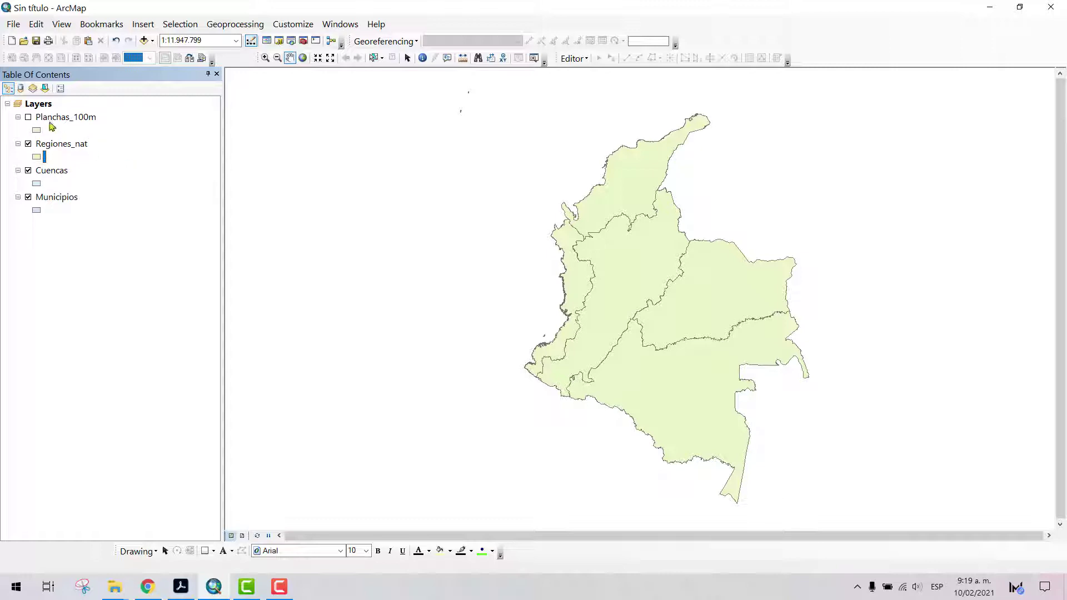
{"action": "left_click", "coordinate": [29, 144]}
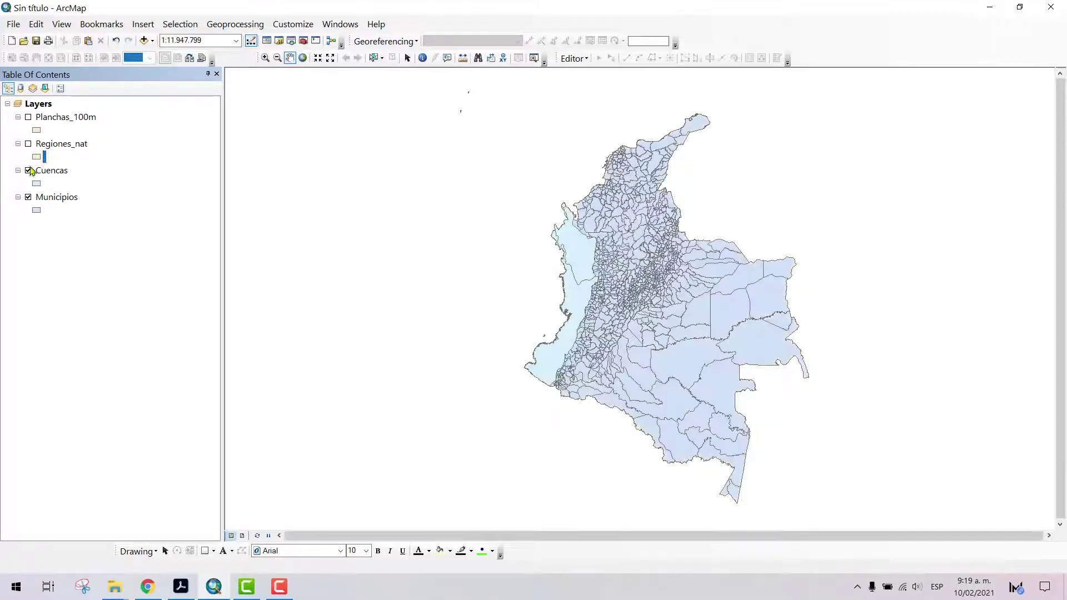
{"action": "left_click", "coordinate": [31, 175]}
{"action": "left_click", "coordinate": [28, 170]}
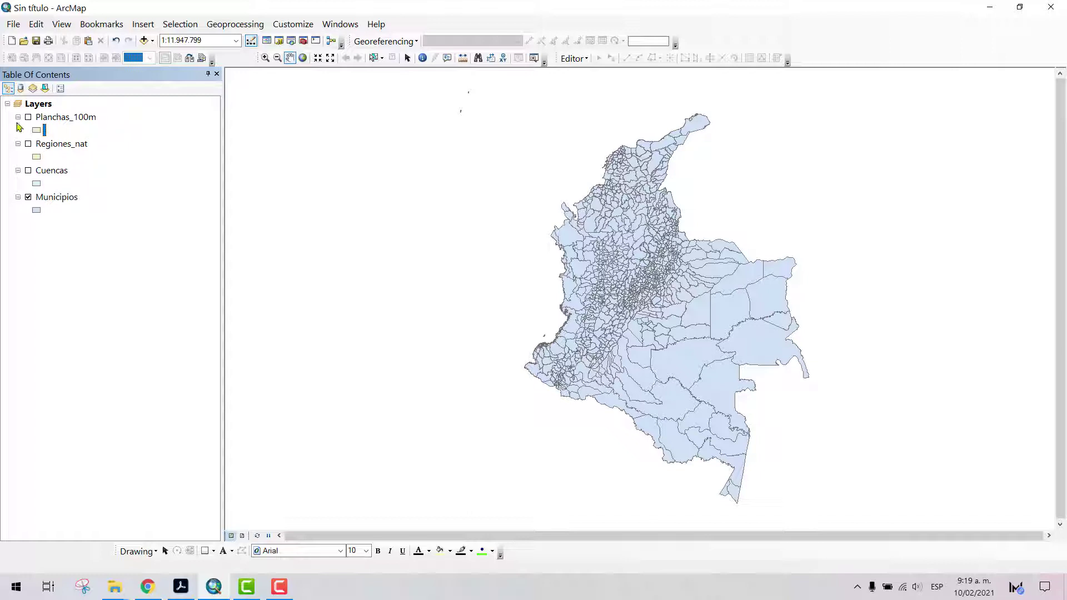
{"action": "left_click", "coordinate": [131, 121]}
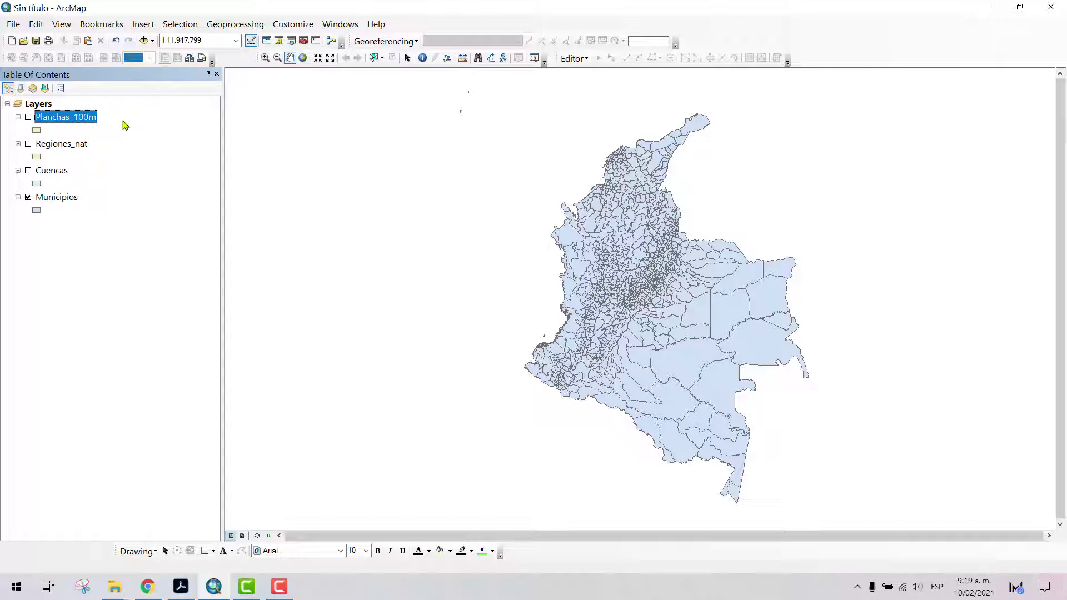
{"action": "left_click", "coordinate": [103, 146]}
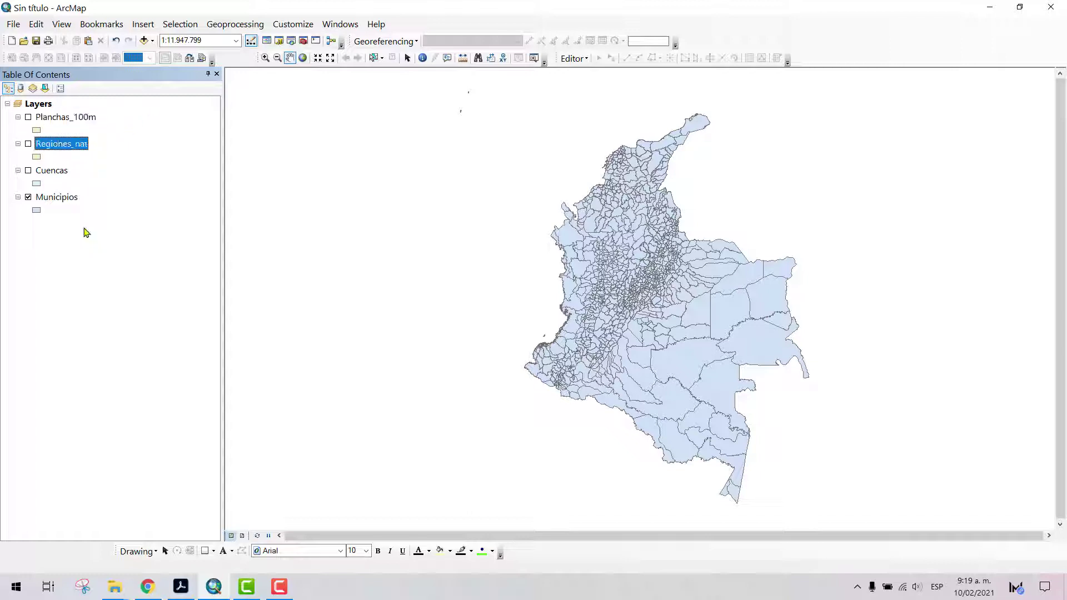
{"action": "left_click", "coordinate": [65, 200], "text": "ctrl"}
{"action": "left_click", "coordinate": [65, 201]}
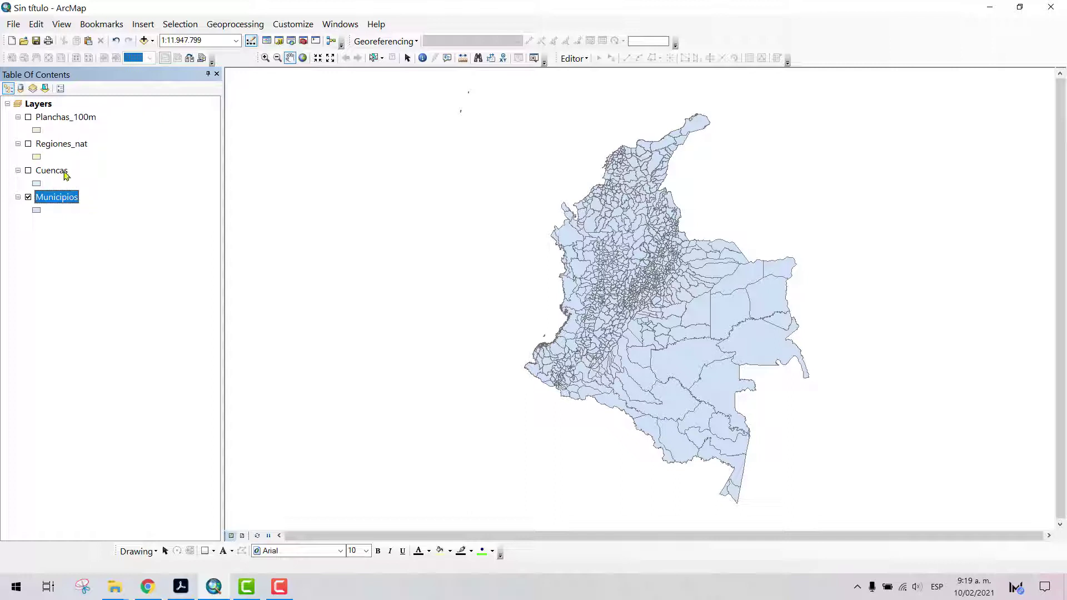
{"action": "left_click", "coordinate": [66, 173]}
{"action": "left_click", "coordinate": [65, 145]}
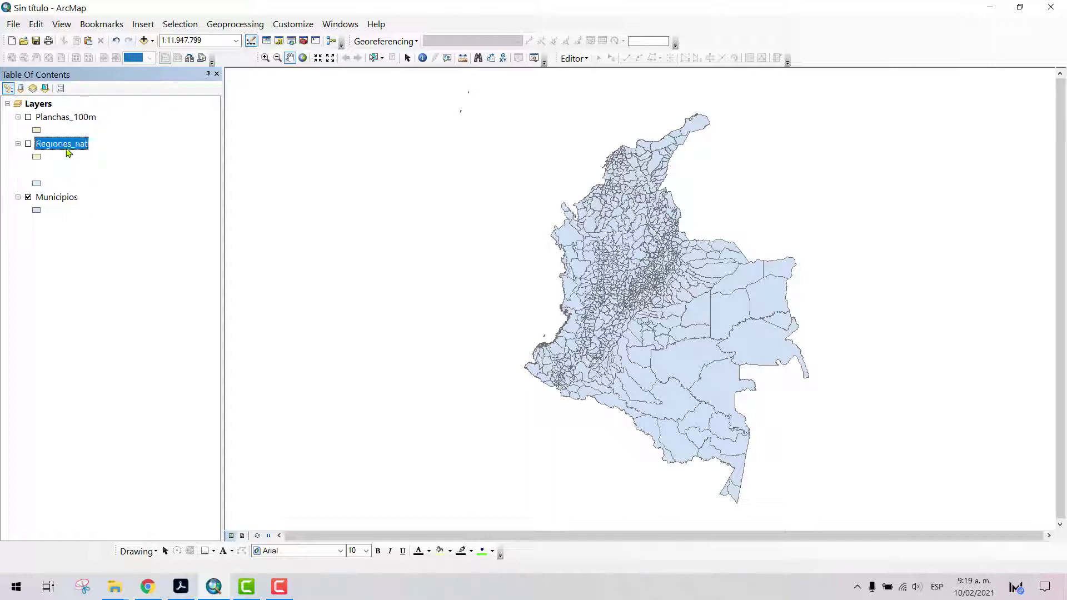
{"action": "left_click", "coordinate": [74, 121]}
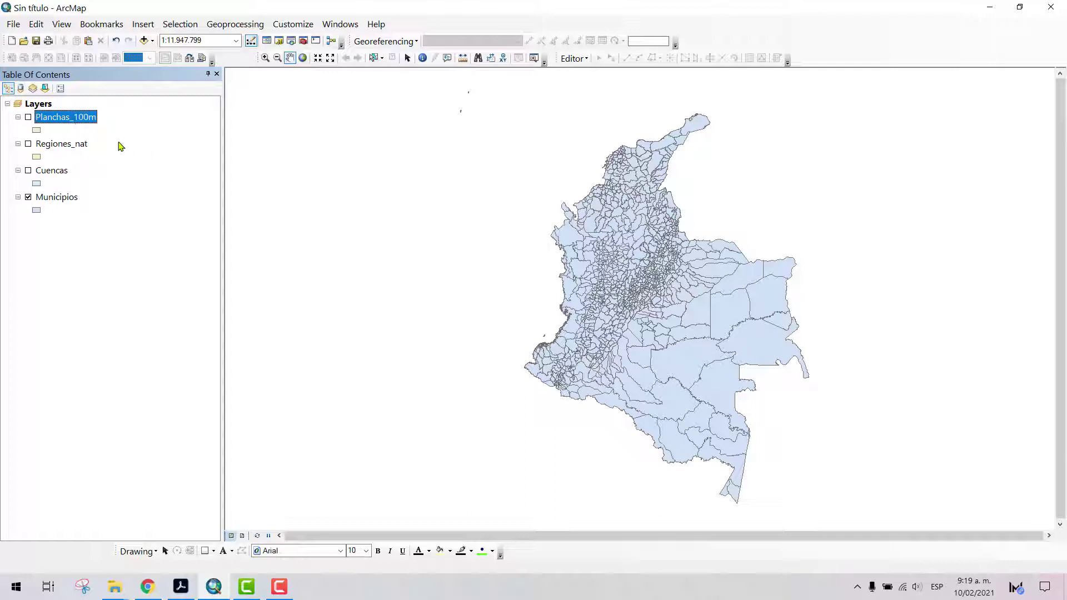
{"action": "left_click", "coordinate": [122, 146]}
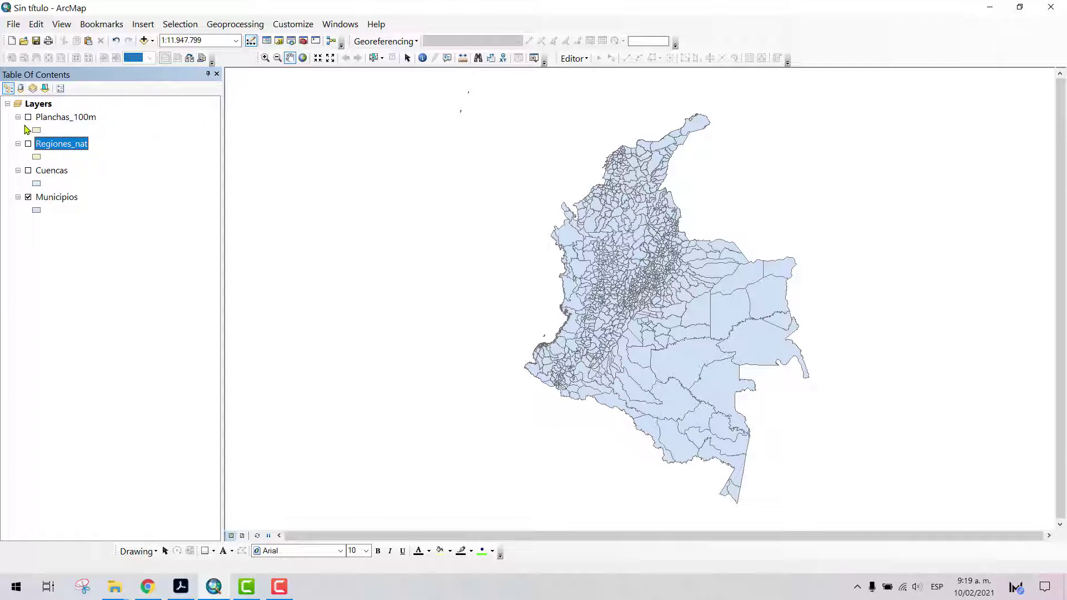
Turn on the Planchas_100m layer over the municipalities near the southwestern coast of the country
{"action": "left_click", "coordinate": [267, 58]}
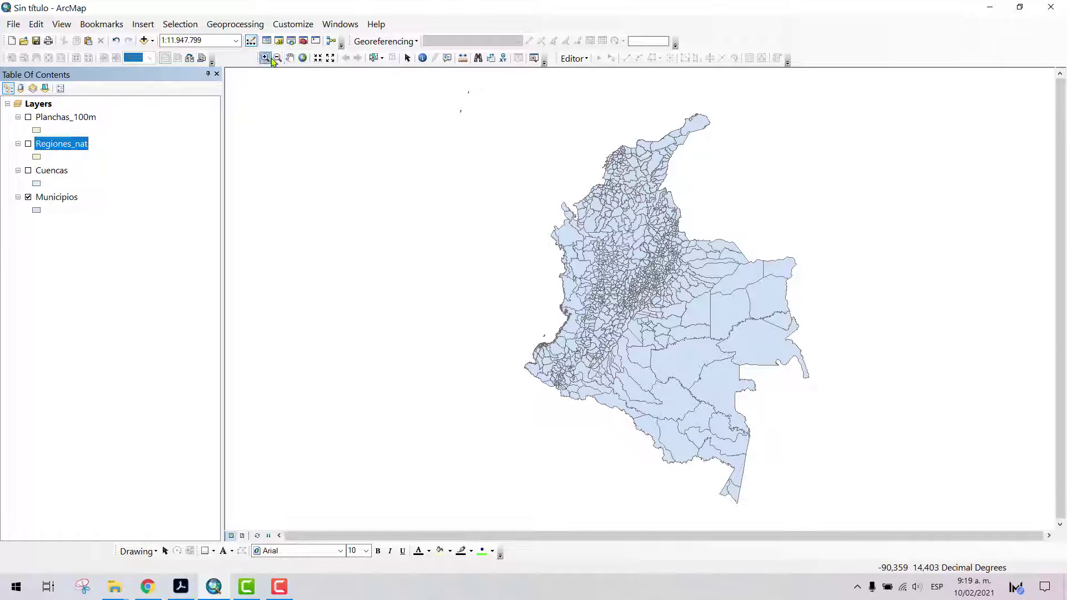
{"action": "left_click_drag", "start_coordinate": [640, 295], "coordinate": [542, 368]}
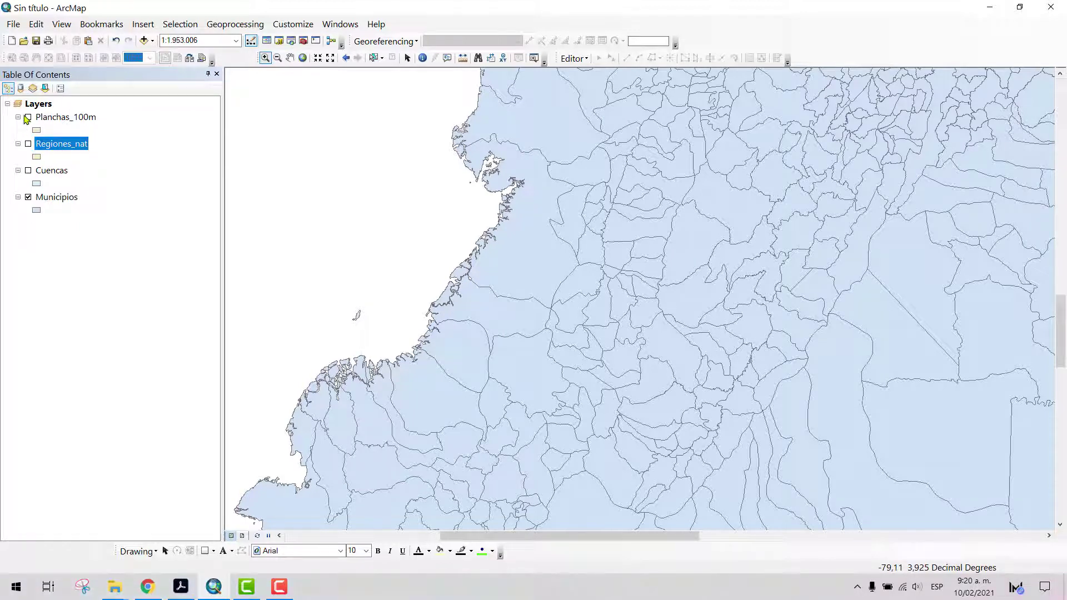
{"action": "left_click", "coordinate": [29, 118]}
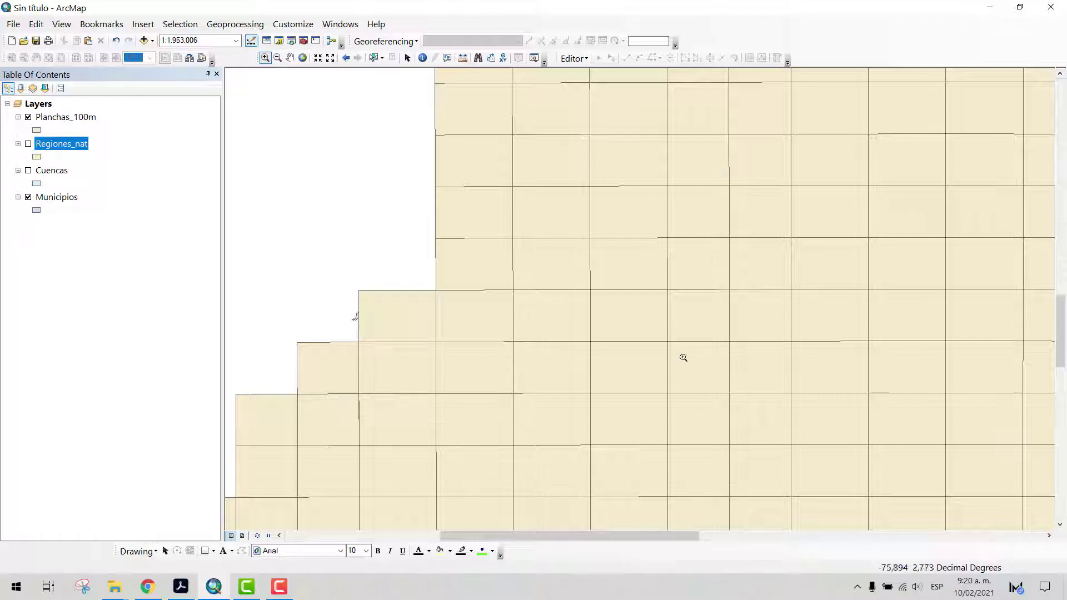
Symbolize the Planchas_100m layer with no fill color and a red outline
{"action": "left_click", "coordinate": [36, 132]}
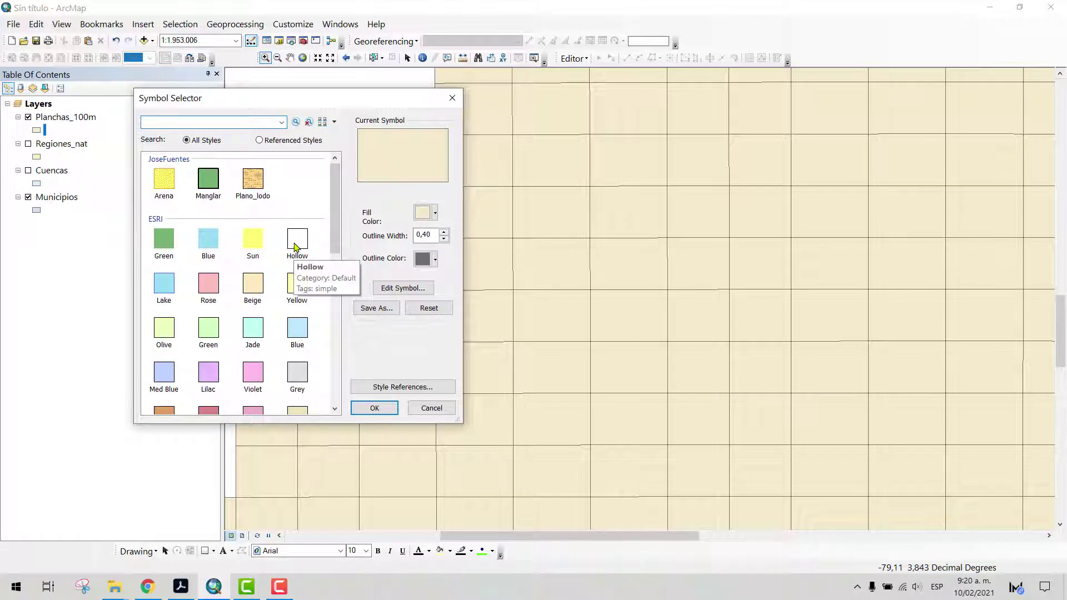
{"action": "left_click", "coordinate": [423, 214]}
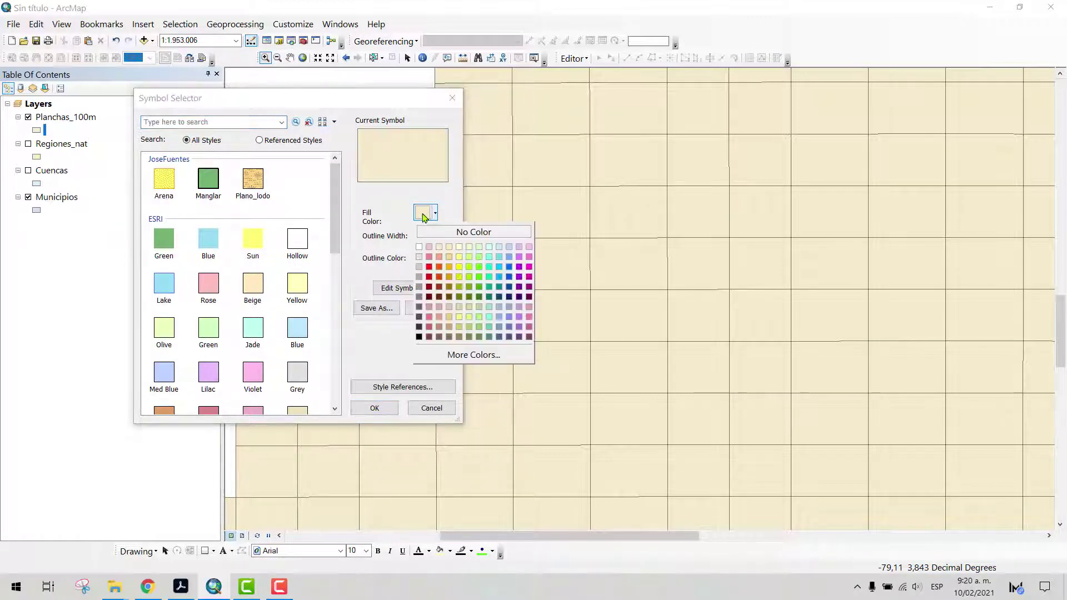
{"action": "left_click", "coordinate": [435, 230]}
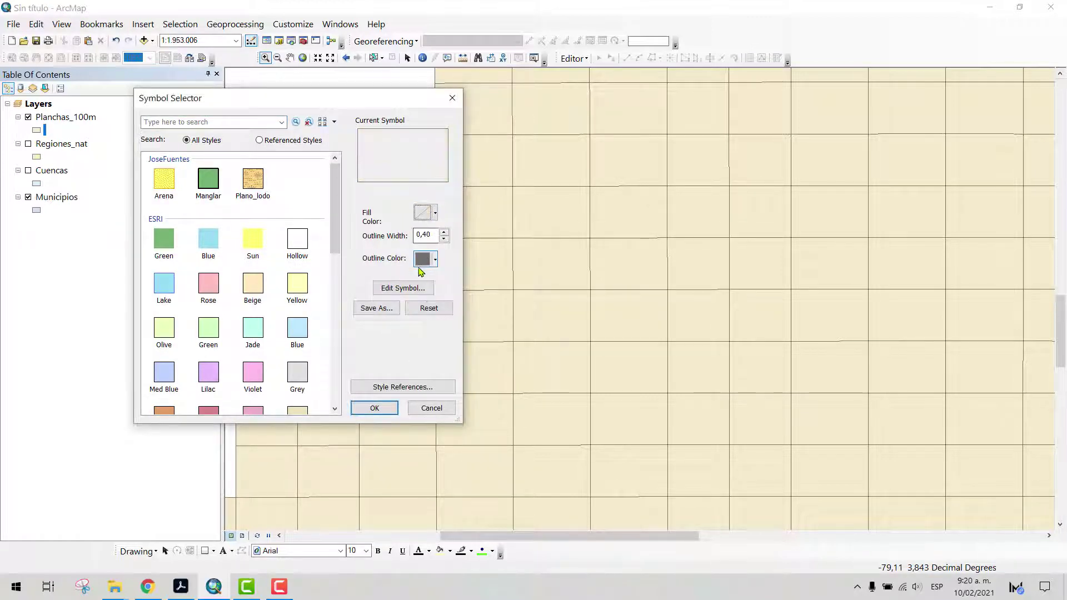
{"action": "left_click", "coordinate": [423, 263]}
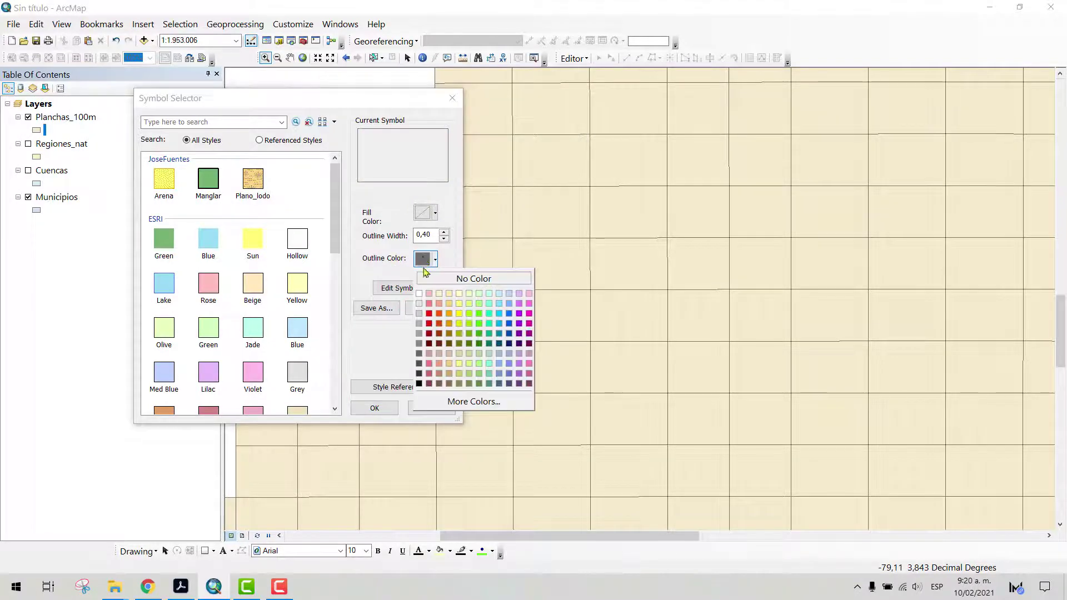
{"action": "left_click", "coordinate": [429, 314]}
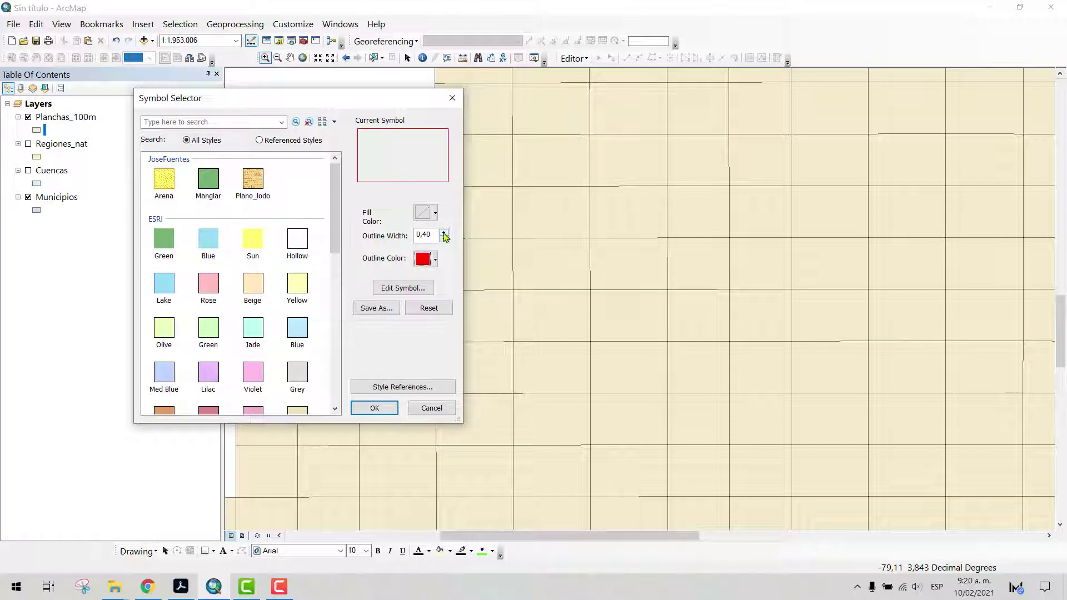
{"action": "left_click", "coordinate": [378, 408]}
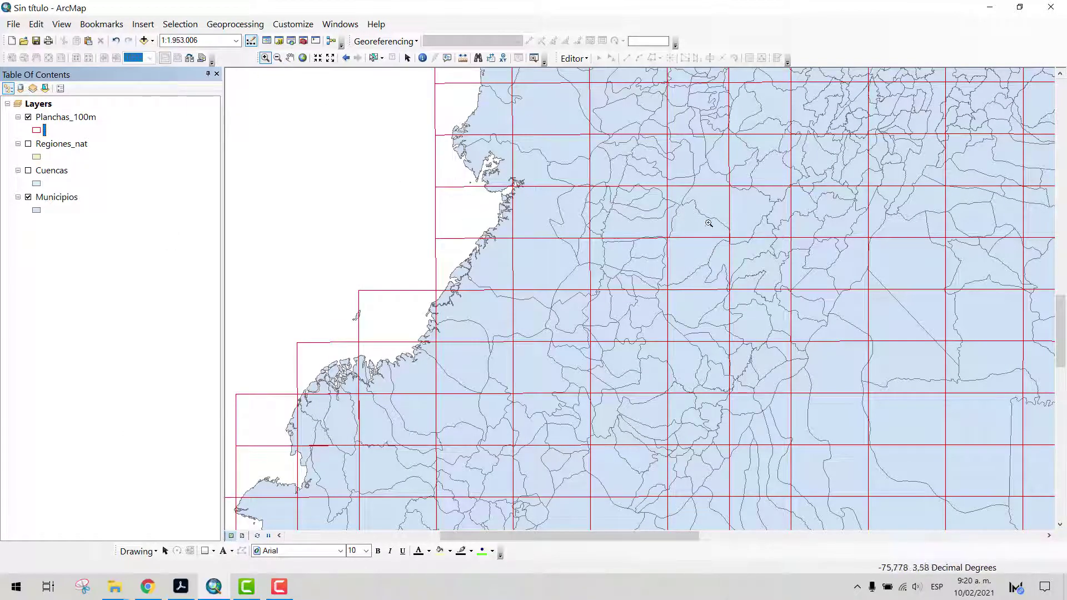
Examine how the Planchas_100m grid overlaps the municipalities across the country and view the available geoprocessing tools
{"action": "left_click", "coordinate": [290, 58]}
{"action": "scroll", "coordinate": [447, 320], "scroll_direction": "down", "scroll_amount": 1}
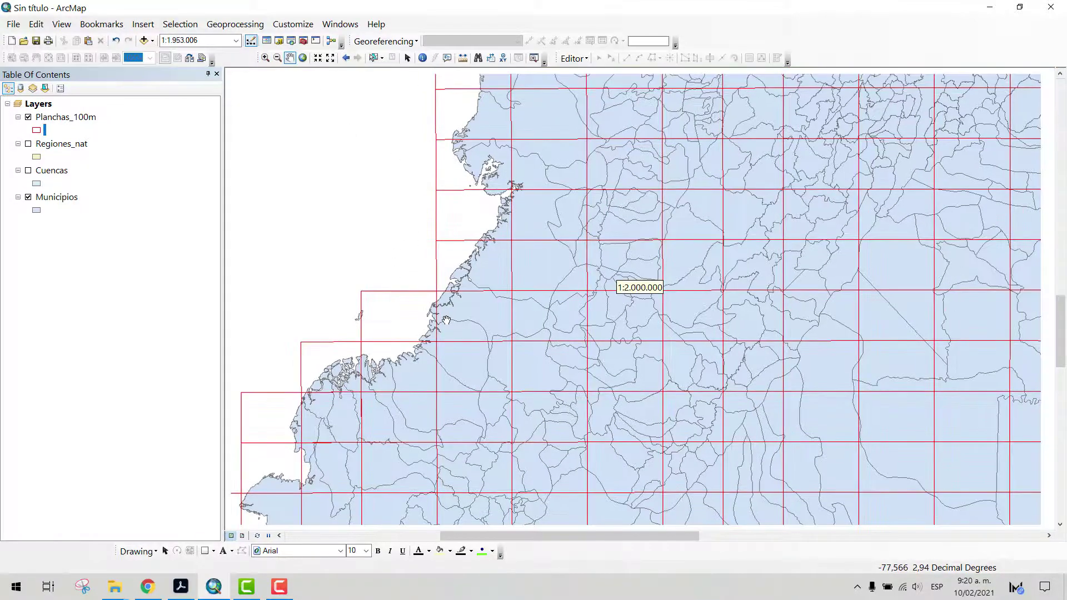
{"action": "scroll", "coordinate": [446, 320], "scroll_direction": "down", "scroll_amount": 3}
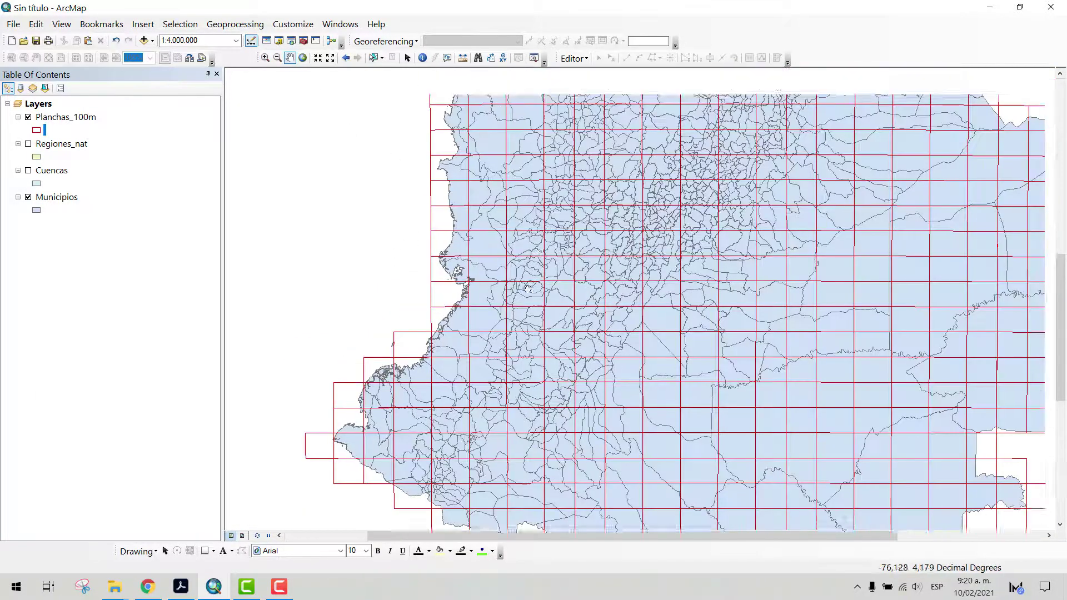
{"action": "left_click_drag", "start_coordinate": [527, 289], "coordinate": [461, 461]}
{"action": "left_click_drag", "start_coordinate": [551, 241], "coordinate": [467, 117]}
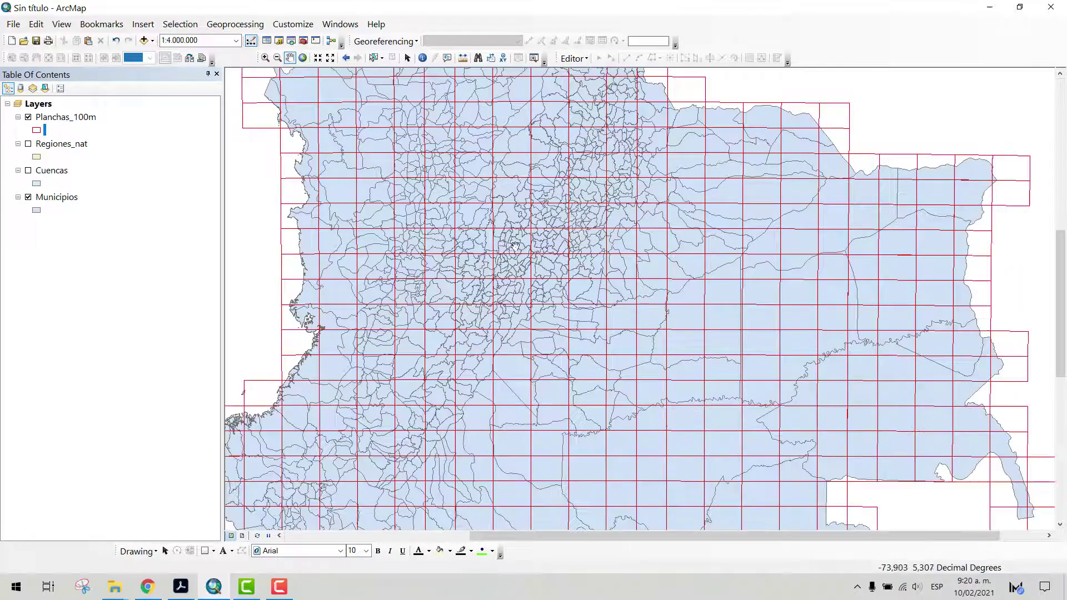
{"action": "left_click_drag", "start_coordinate": [461, 392], "coordinate": [521, 320]}
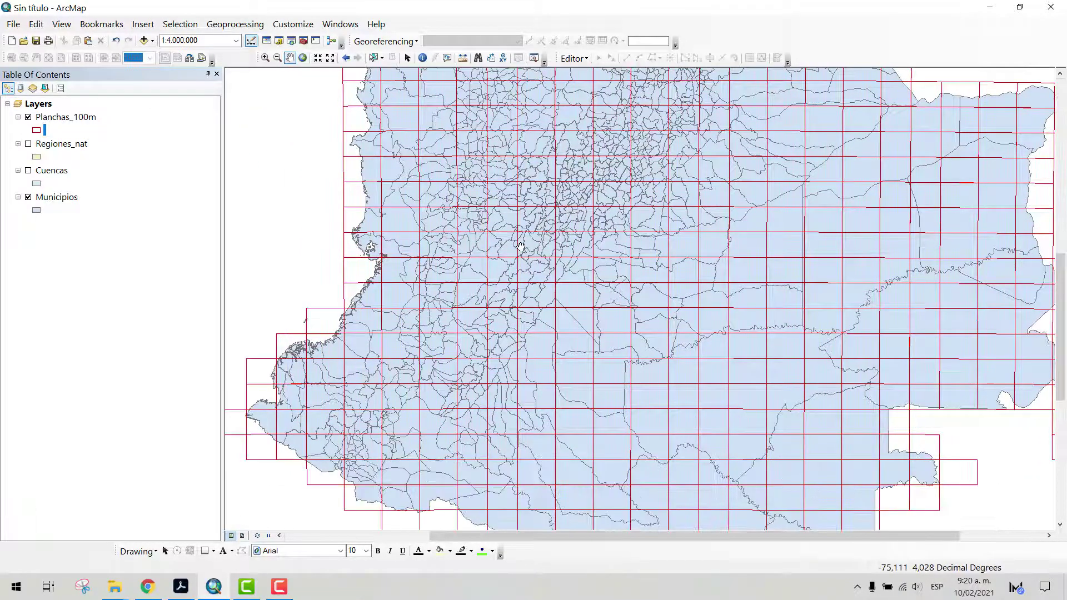
{"action": "left_click_drag", "start_coordinate": [521, 246], "coordinate": [524, 273]}
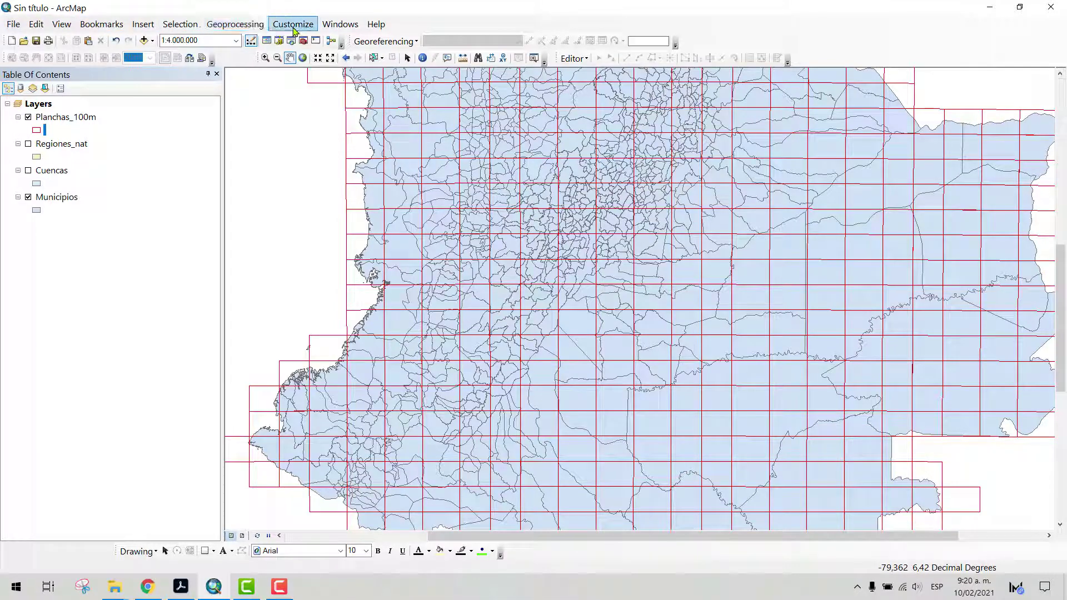
{"action": "left_click", "coordinate": [244, 29]}
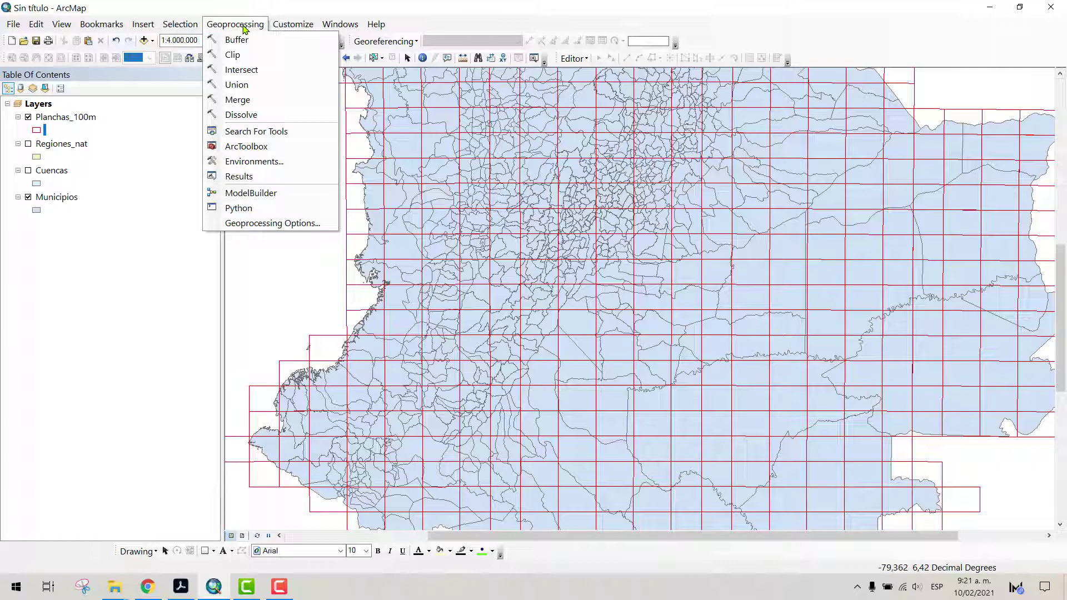
{"action": "left_click", "coordinate": [243, 25]}
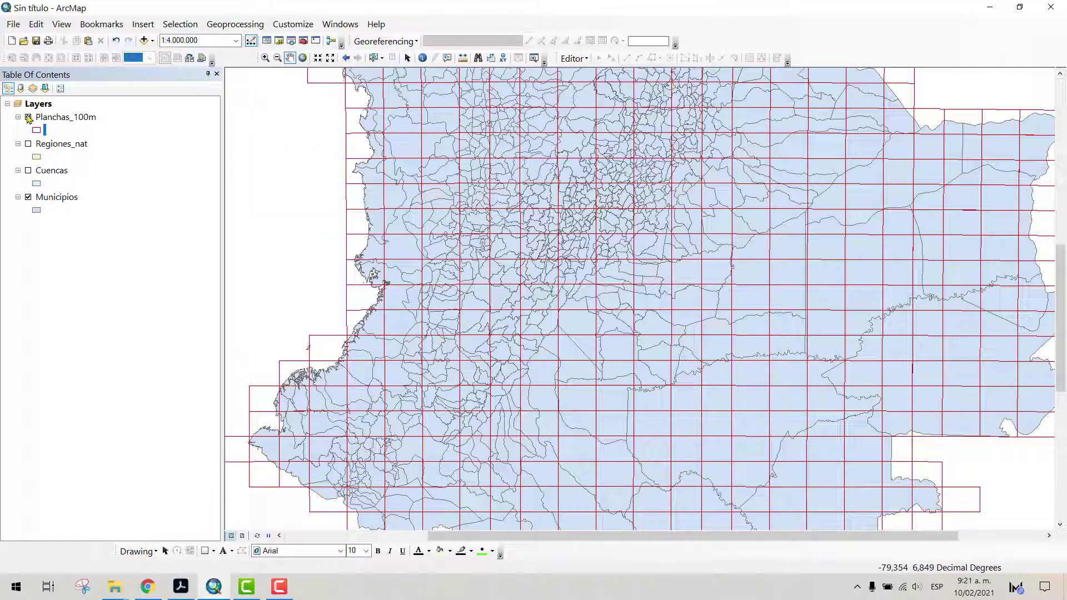
Turn on the Cuencas layer and turn off Planchas_100m
{"action": "left_click", "coordinate": [27, 171]}
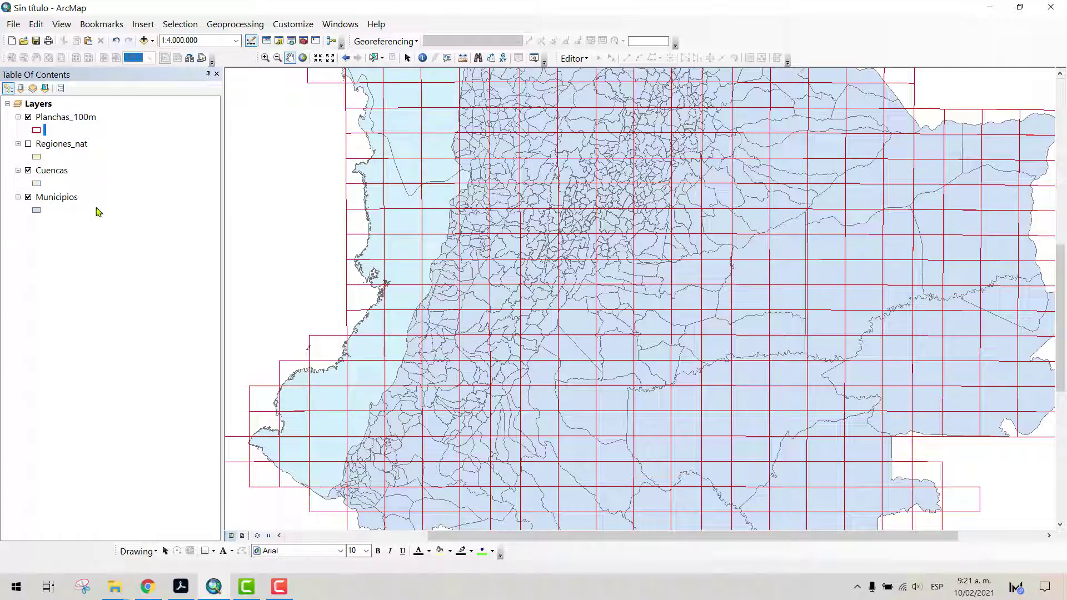
{"action": "left_click", "coordinate": [28, 117]}
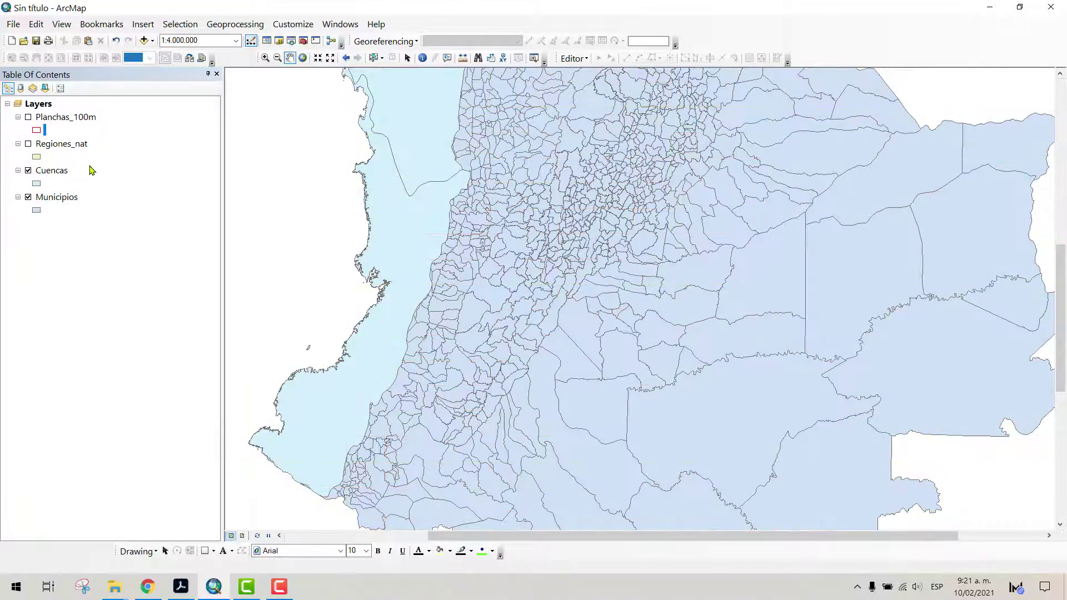
Apply the predefined Yellow symbol to the Cuencas layer
{"action": "left_click", "coordinate": [37, 185]}
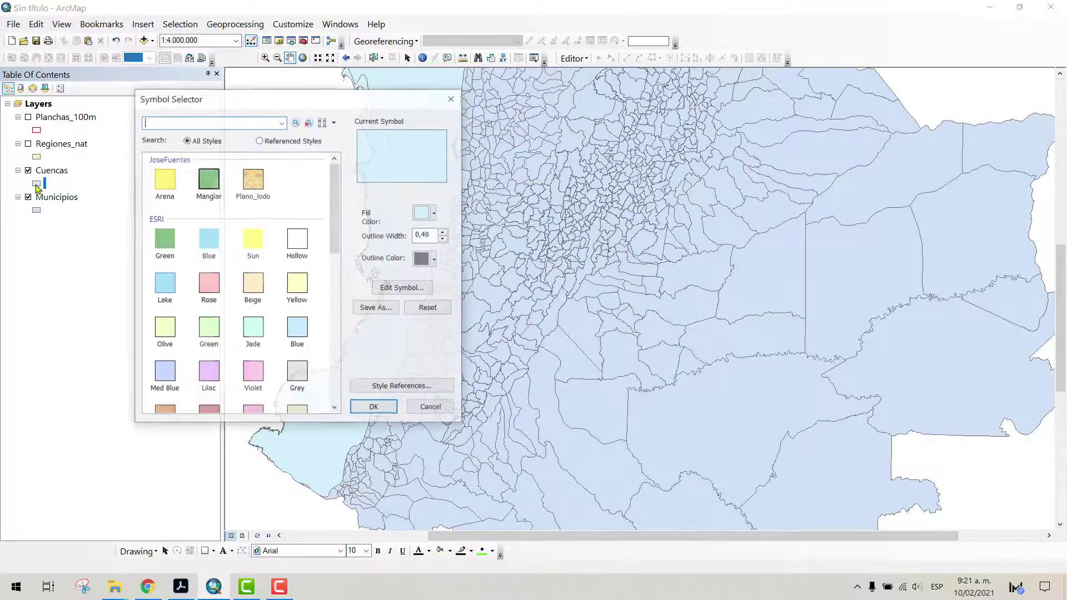
{"action": "left_click", "coordinate": [295, 283]}
{"action": "left_click", "coordinate": [374, 408]}
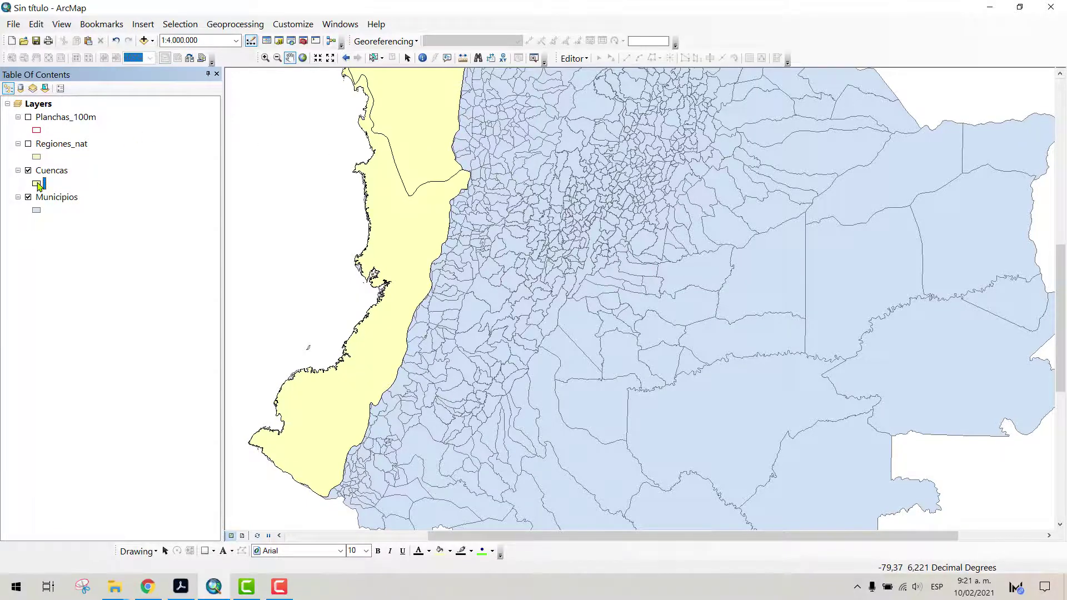
Symbolize the Cuencas layer with no fill color and a blue outline
{"action": "left_click", "coordinate": [39, 186]}
{"action": "left_click", "coordinate": [431, 212]}
{"action": "left_click", "coordinate": [448, 237]}
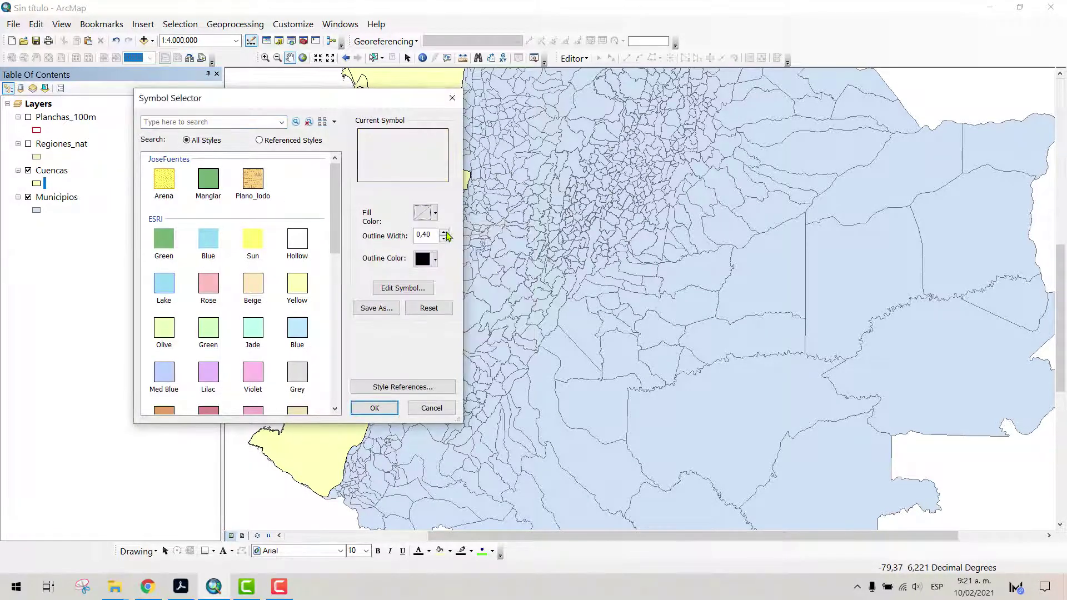
{"action": "left_click", "coordinate": [431, 259]}
{"action": "left_click", "coordinate": [503, 316]}
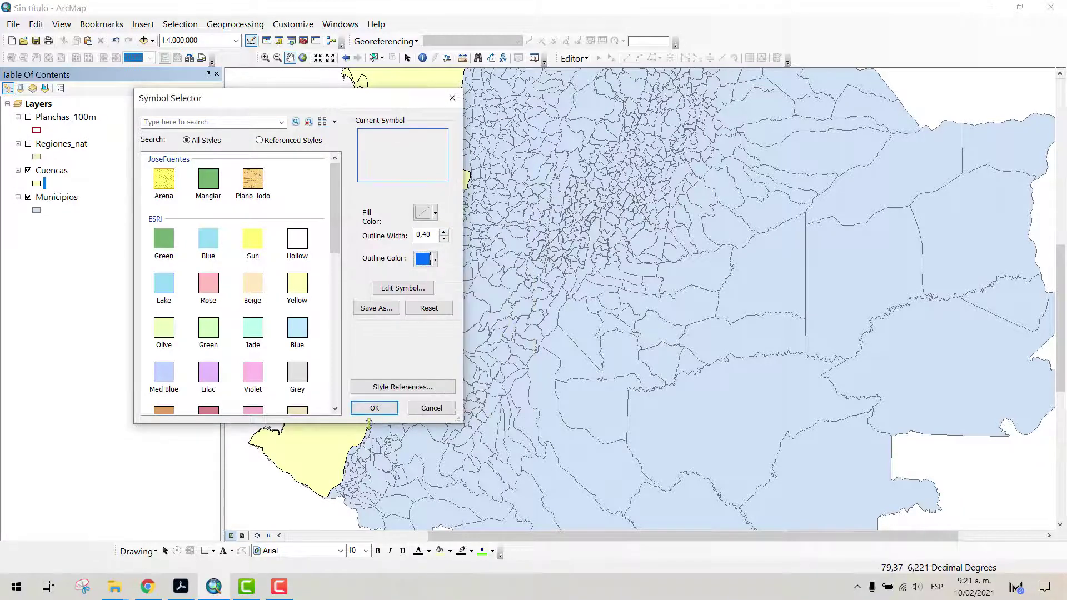
{"action": "left_click", "coordinate": [374, 408]}
{"action": "left_click_drag", "start_coordinate": [493, 155], "coordinate": [501, 180]}
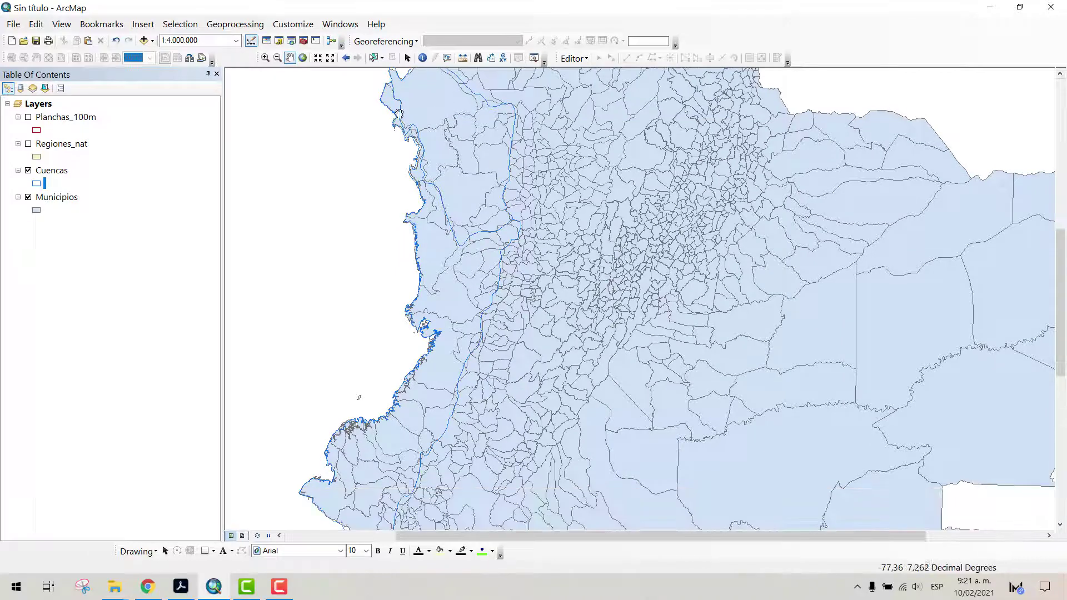
{"action": "left_click_drag", "start_coordinate": [433, 226], "coordinate": [431, 142]}
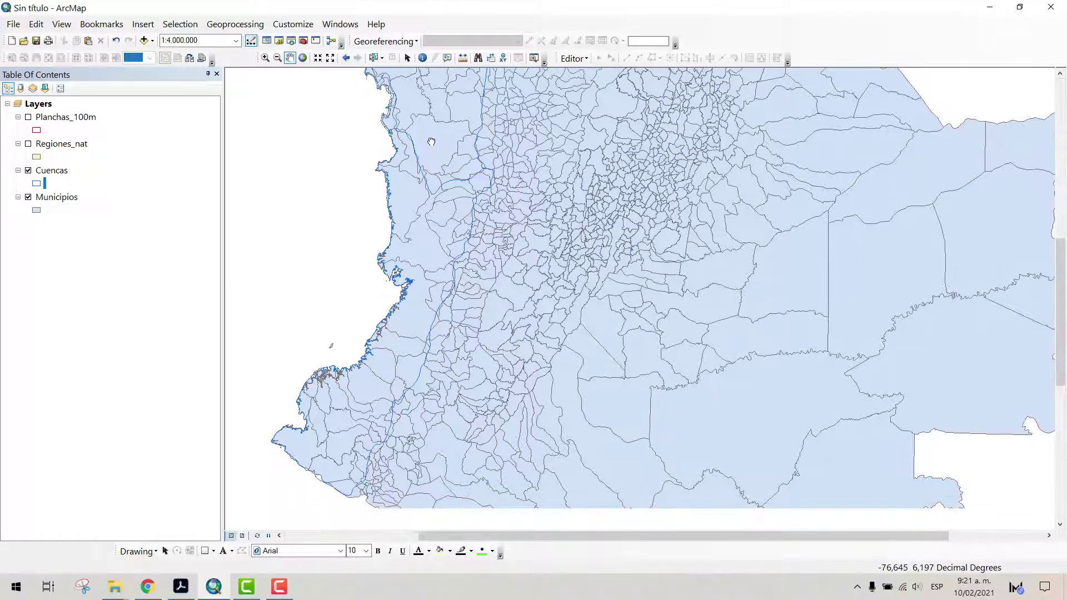
{"action": "left_click", "coordinate": [247, 25]}
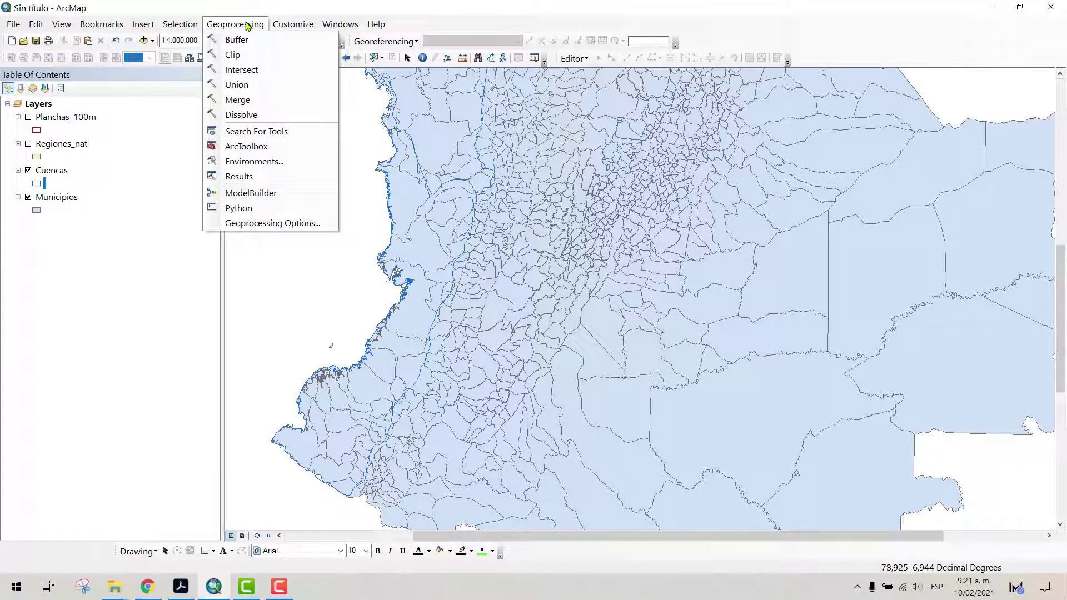
{"action": "left_click", "coordinate": [257, 6]}
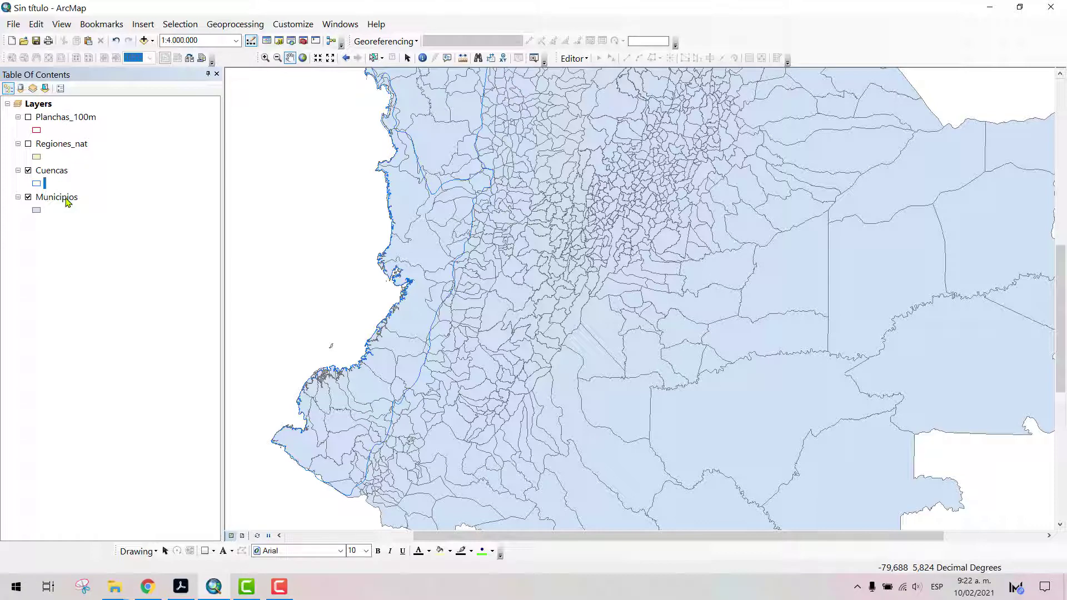
Open the Clip geoprocessing tool and examine its help diagram of input, clip feature and output
{"action": "left_click", "coordinate": [234, 24]}
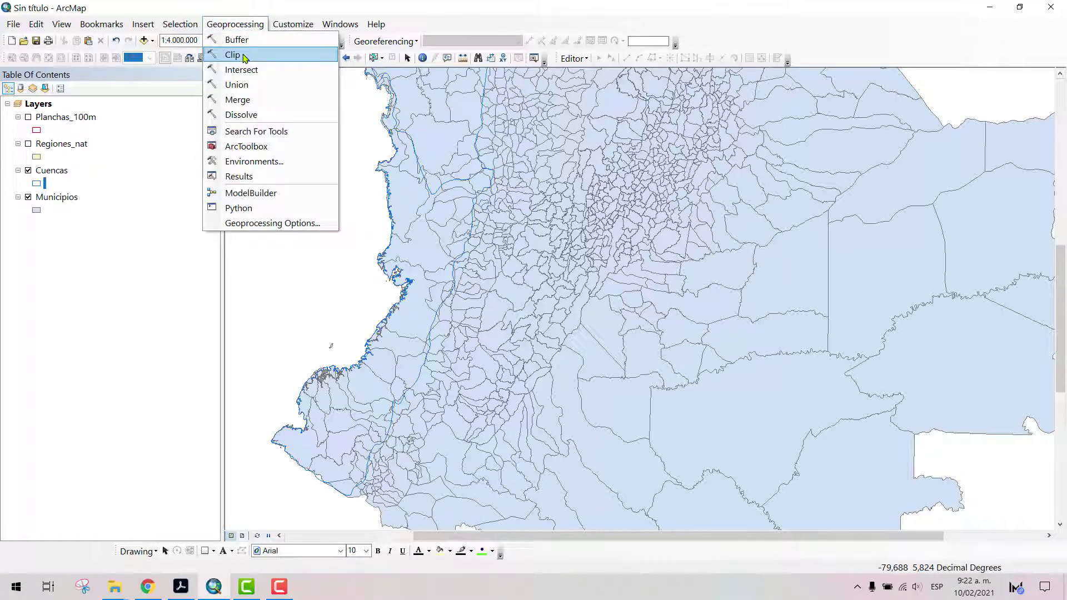
{"action": "left_click", "coordinate": [243, 55]}
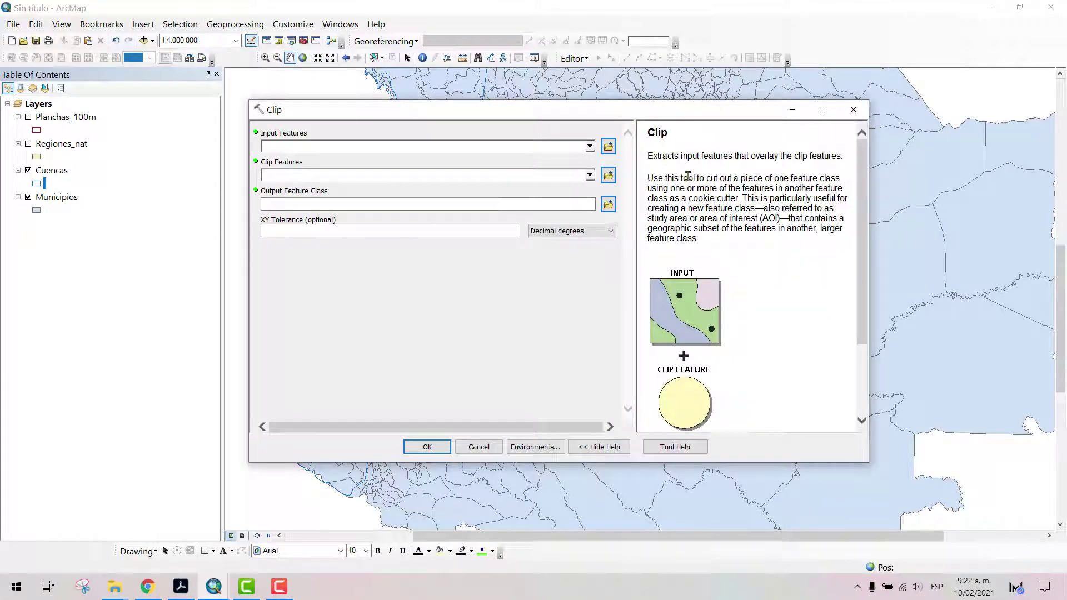
{"action": "scroll", "coordinate": [859, 192], "scroll_direction": "down", "scroll_amount": 4}
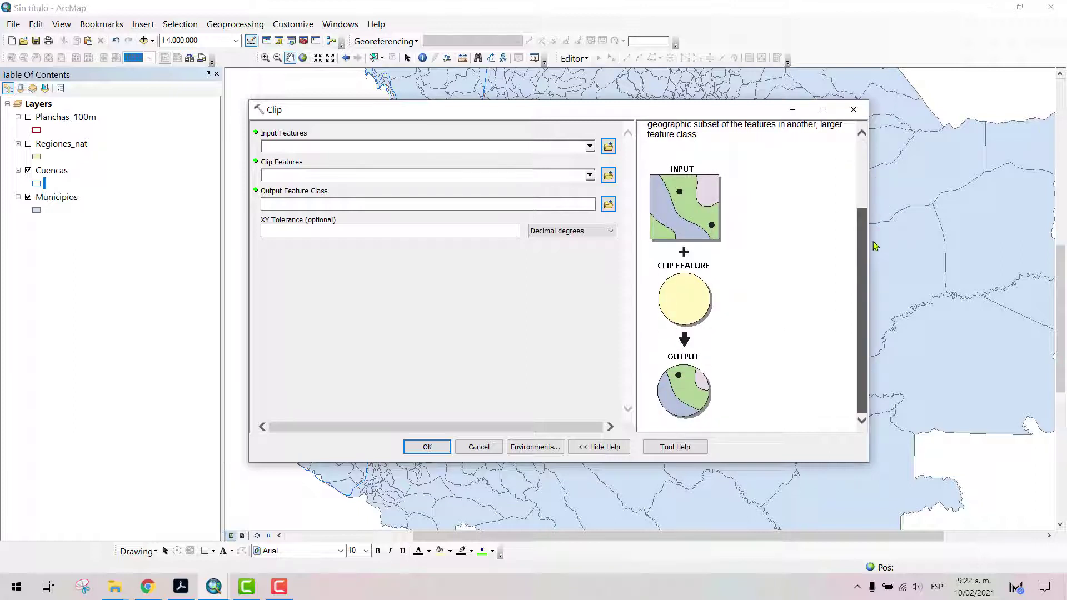
{"action": "mouse_move", "coordinate": [873, 240]}
{"action": "left_mouse_down"}
{"action": "mouse_move", "coordinate": [872, 224]}
{"action": "mouse_move", "coordinate": [882, 257]}
{"action": "left_mouse_up"}
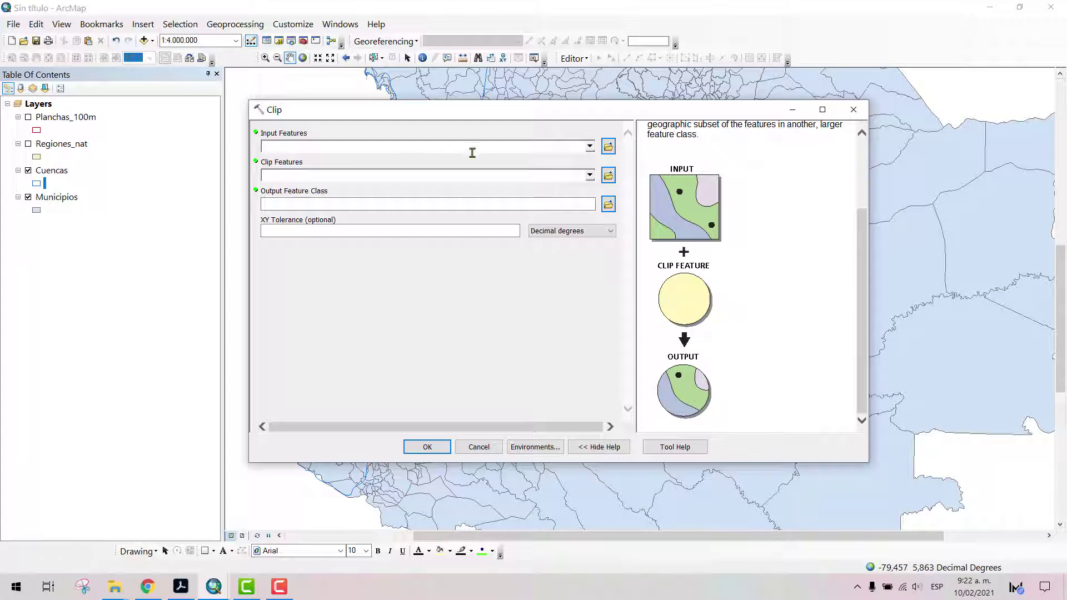
{"action": "left_click_drag", "start_coordinate": [502, 115], "coordinate": [602, 112]}
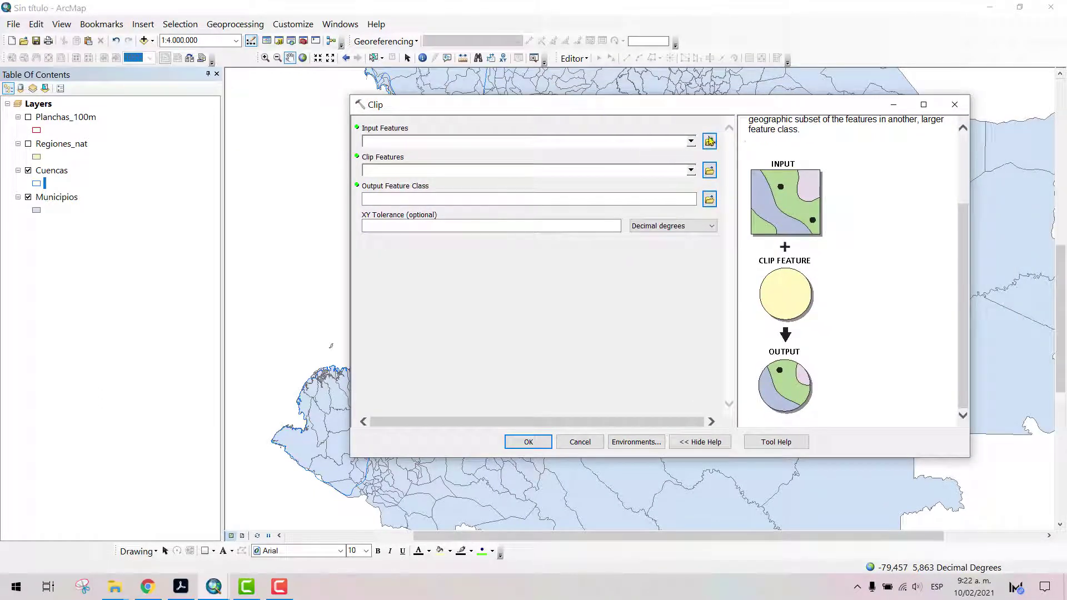
Set Municipios as the input features of the Clip tool
{"action": "left_click", "coordinate": [691, 143]}
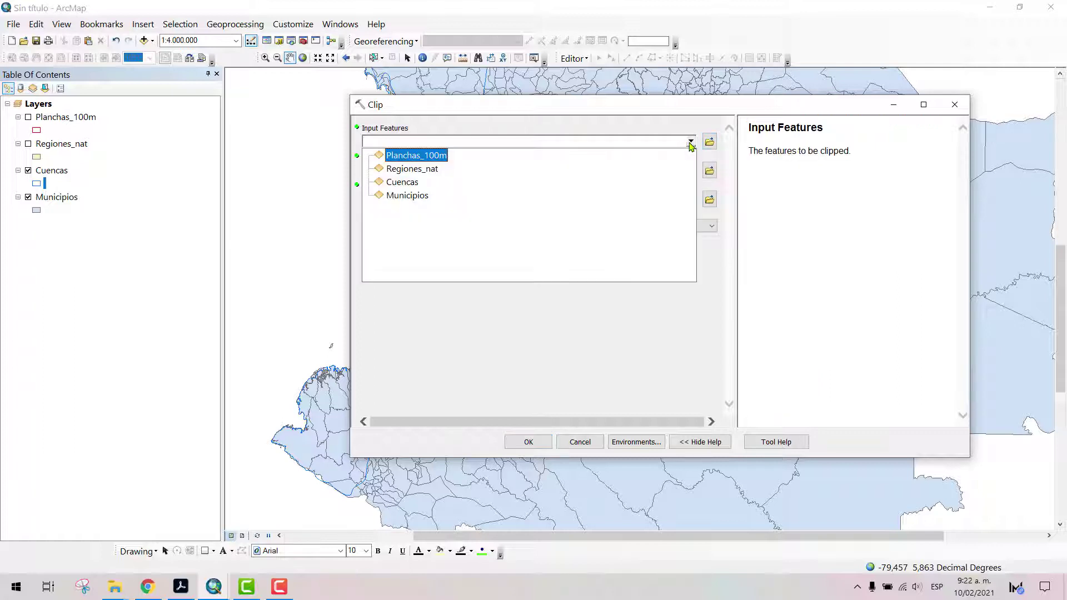
{"action": "left_click", "coordinate": [691, 144]}
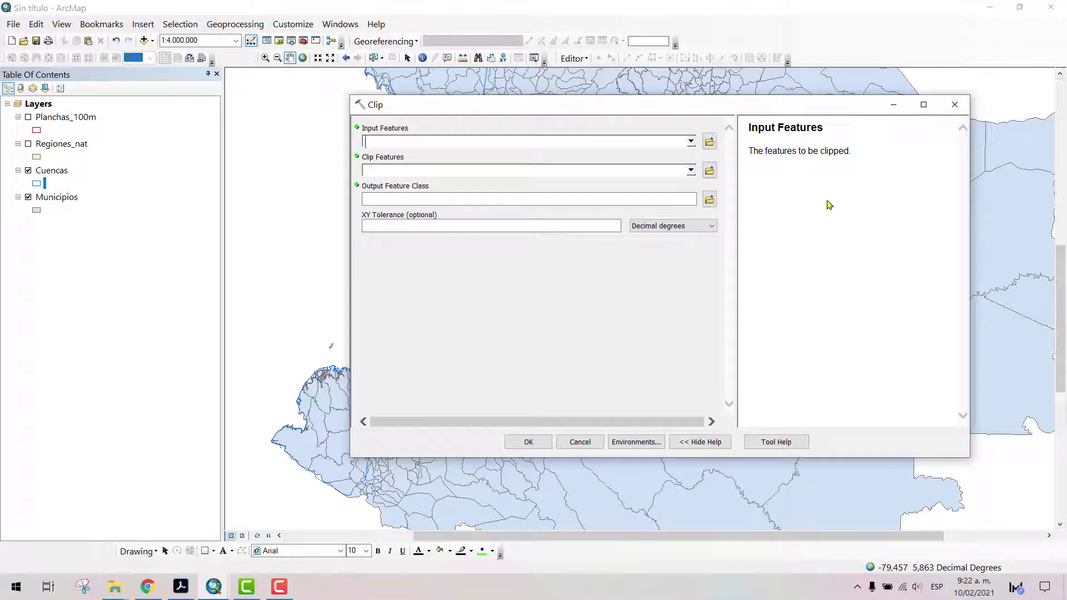
{"action": "left_click", "coordinate": [692, 143]}
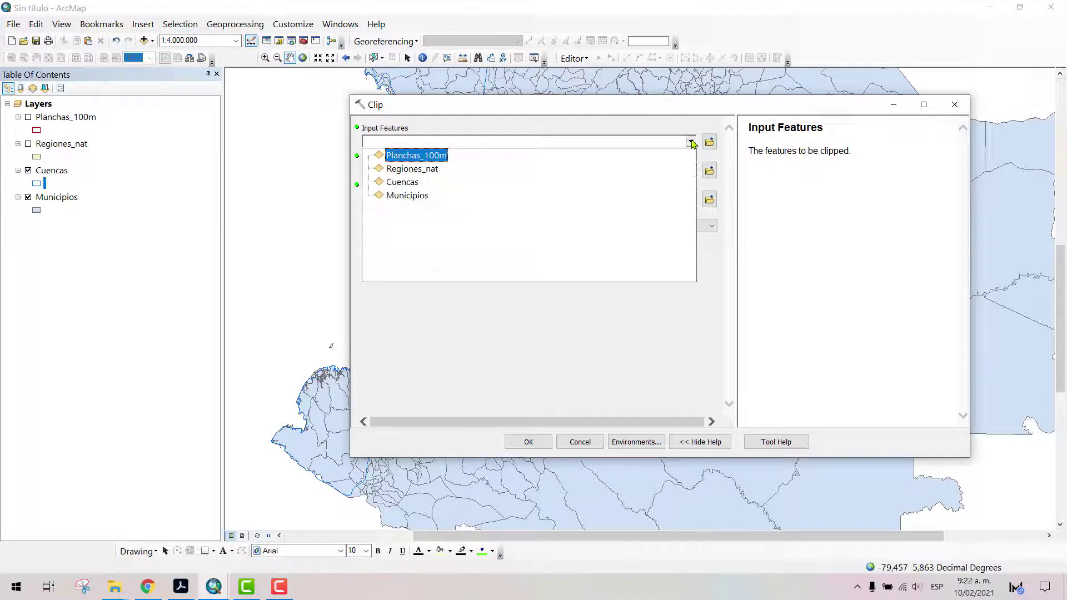
{"action": "left_click", "coordinate": [416, 196]}
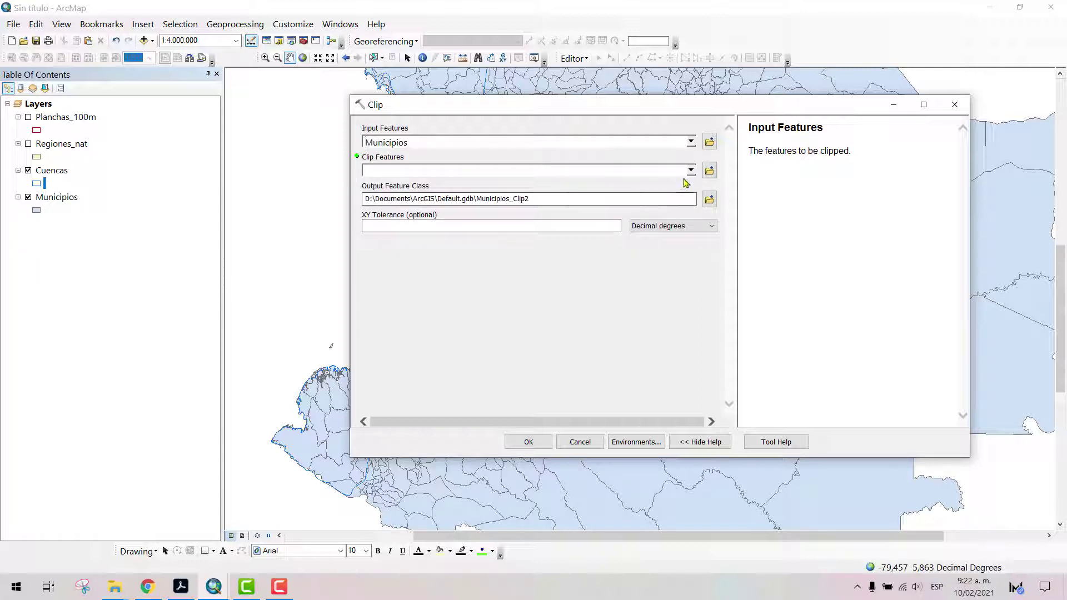
Set Cuencas as the clip features and browse the output location to Sessiones\07)Geoprocesamiento\Practica\Shape col\Shape col
{"action": "left_click", "coordinate": [691, 171]}
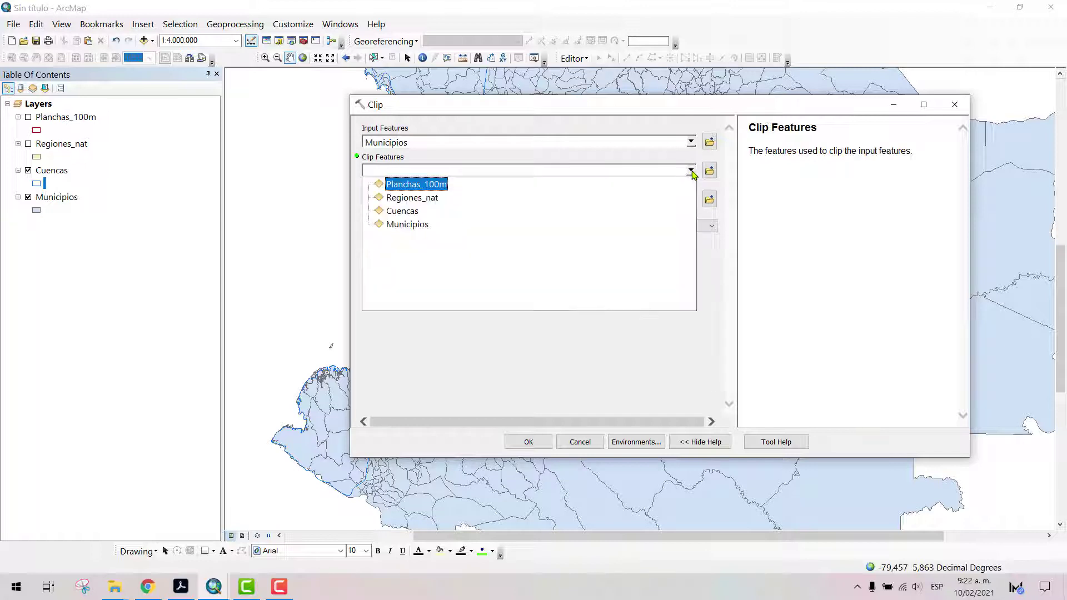
{"action": "left_click", "coordinate": [424, 212]}
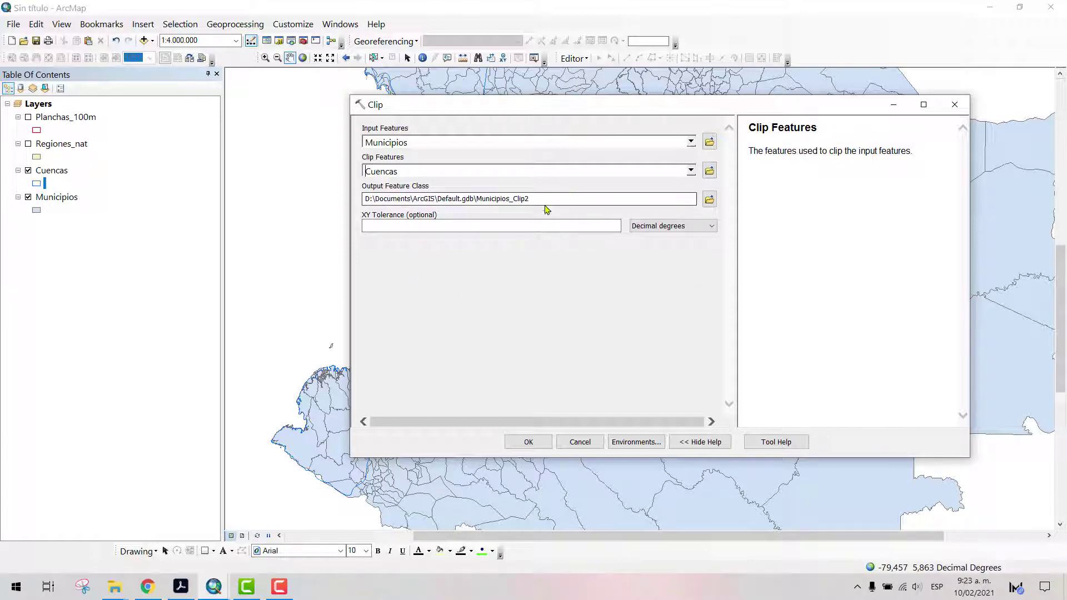
{"action": "left_click", "coordinate": [709, 200]}
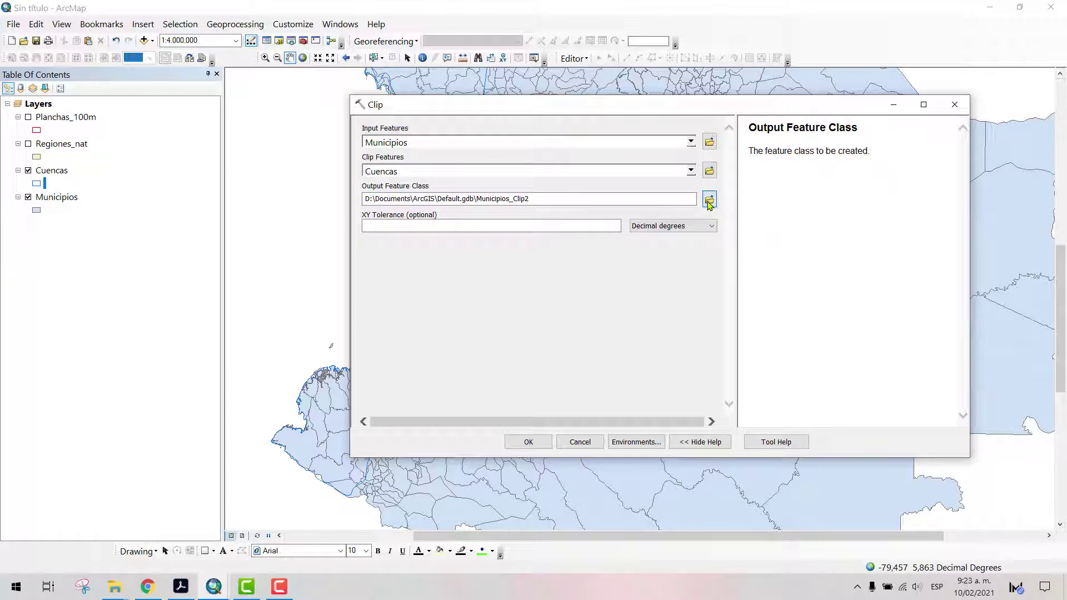
{"action": "left_click", "coordinate": [662, 194]}
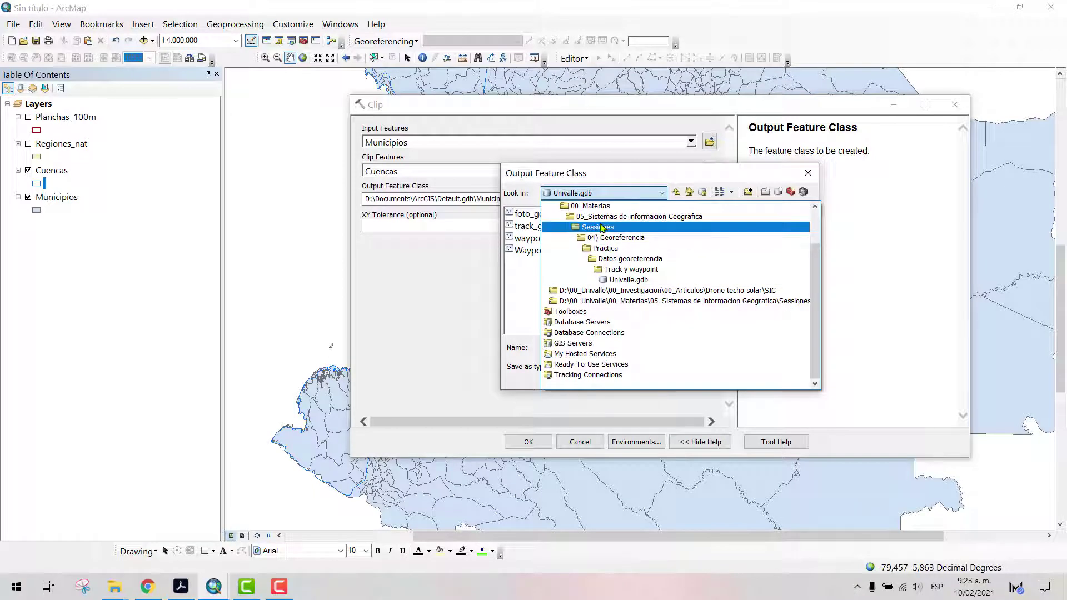
{"action": "left_click", "coordinate": [602, 228]}
{"action": "double_click", "coordinate": [594, 312]}
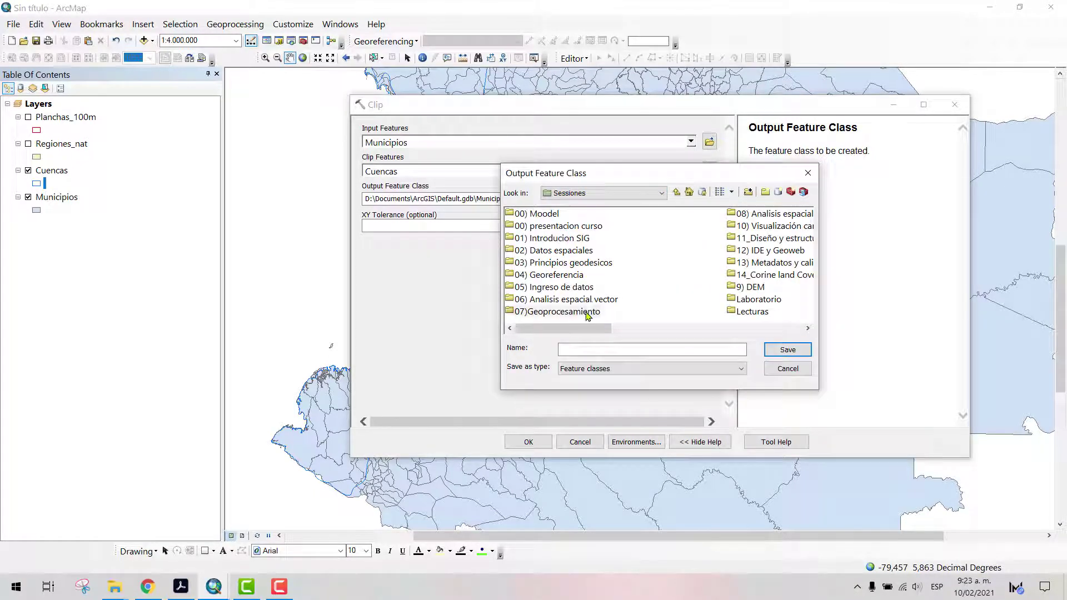
{"action": "double_click", "coordinate": [537, 227]}
{"action": "left_click", "coordinate": [535, 217]}
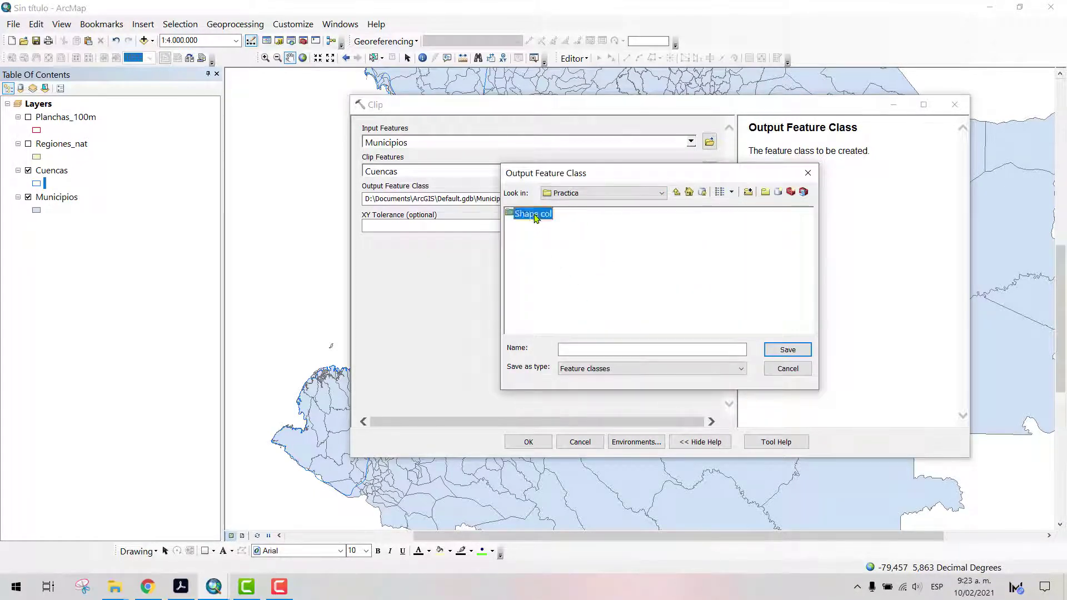
{"action": "double_click", "coordinate": [542, 217]}
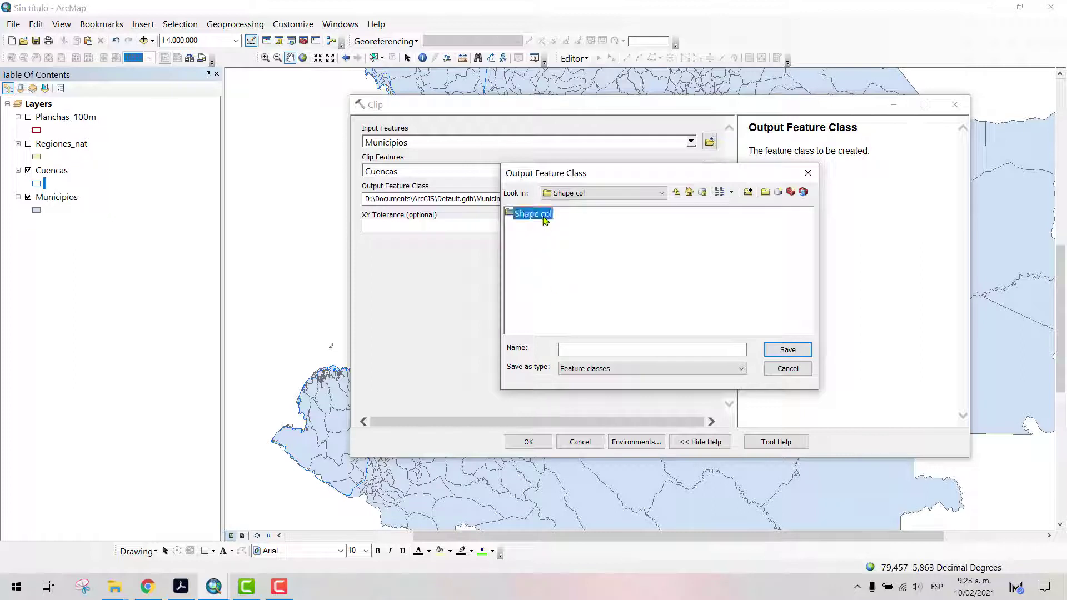
Name the clip output corte_mucipios and save it with the Feature classes type
{"action": "left_click", "coordinate": [596, 349]}
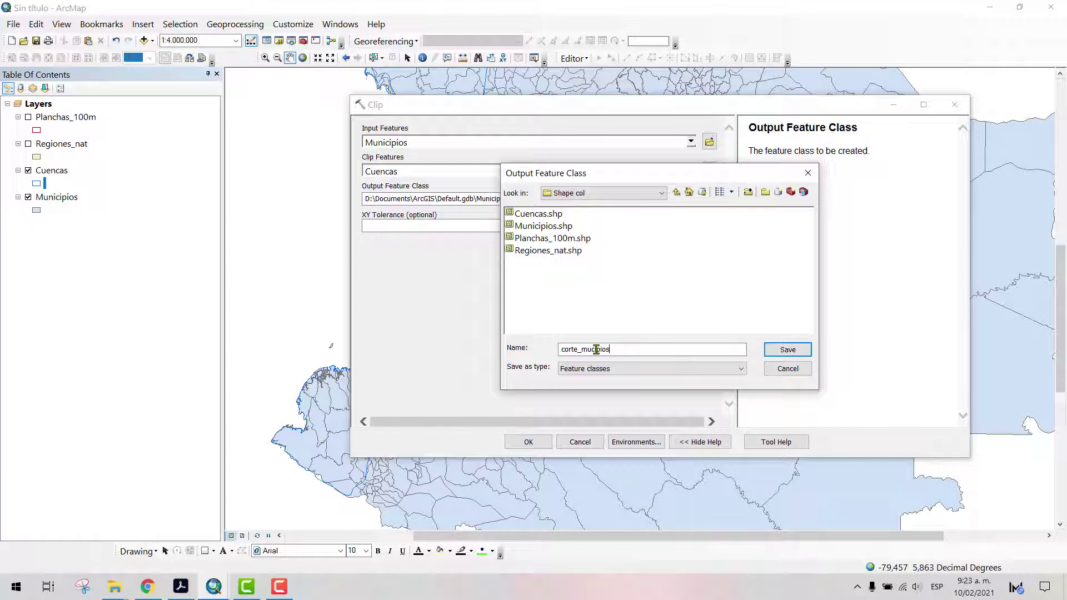
{"action": "left_click", "coordinate": [662, 368]}
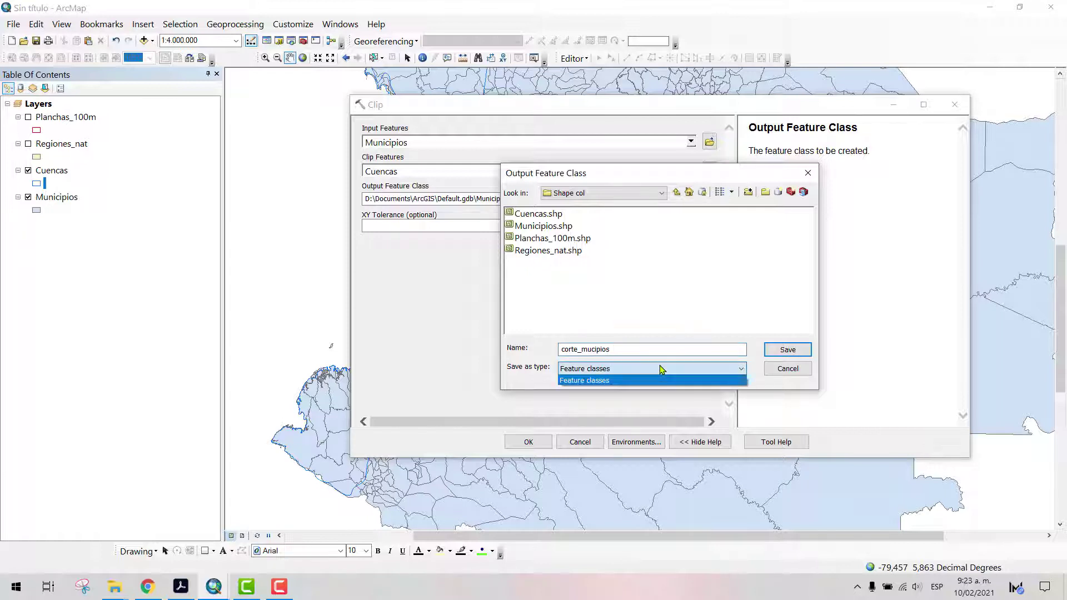
{"action": "left_click", "coordinate": [661, 377]}
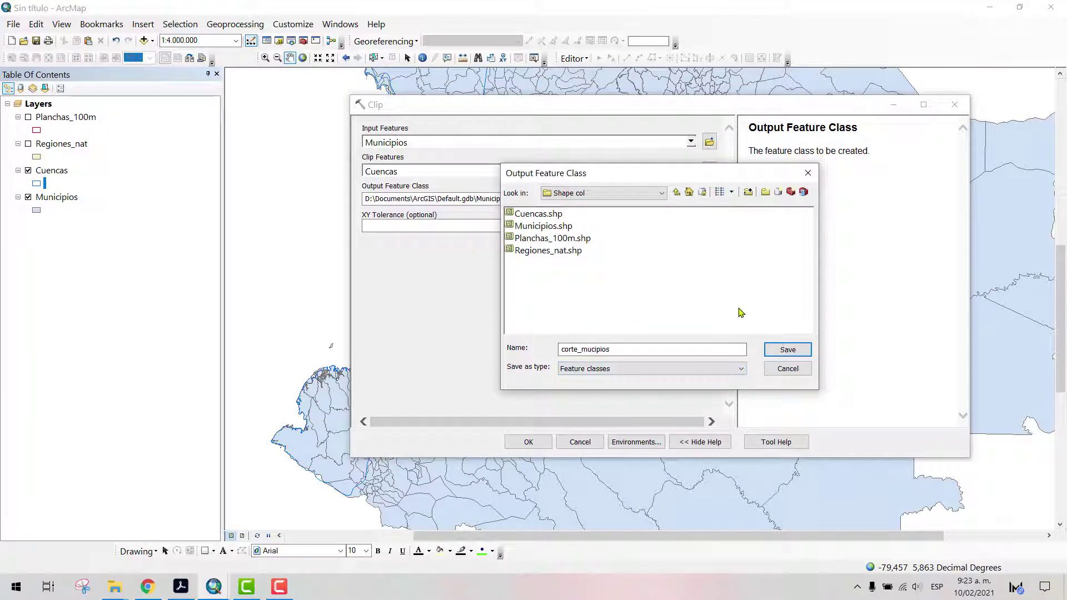
{"action": "left_click", "coordinate": [787, 349]}
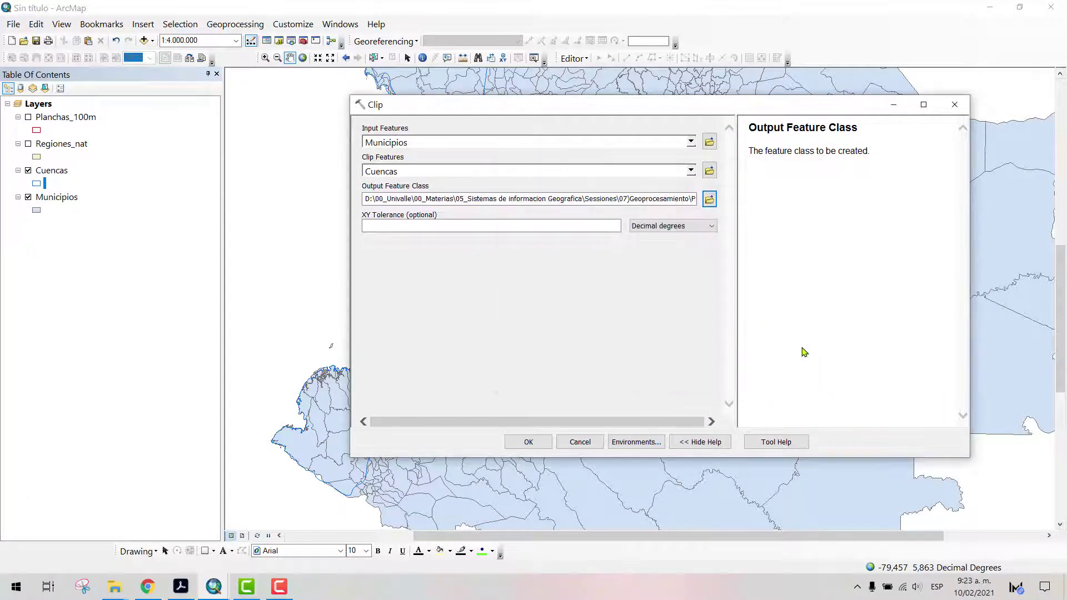
Check the output path and the Clip help diagram, and run the clip of Municipios by Cuencas
{"action": "left_click_drag", "start_coordinate": [568, 198], "coordinate": [780, 199]}
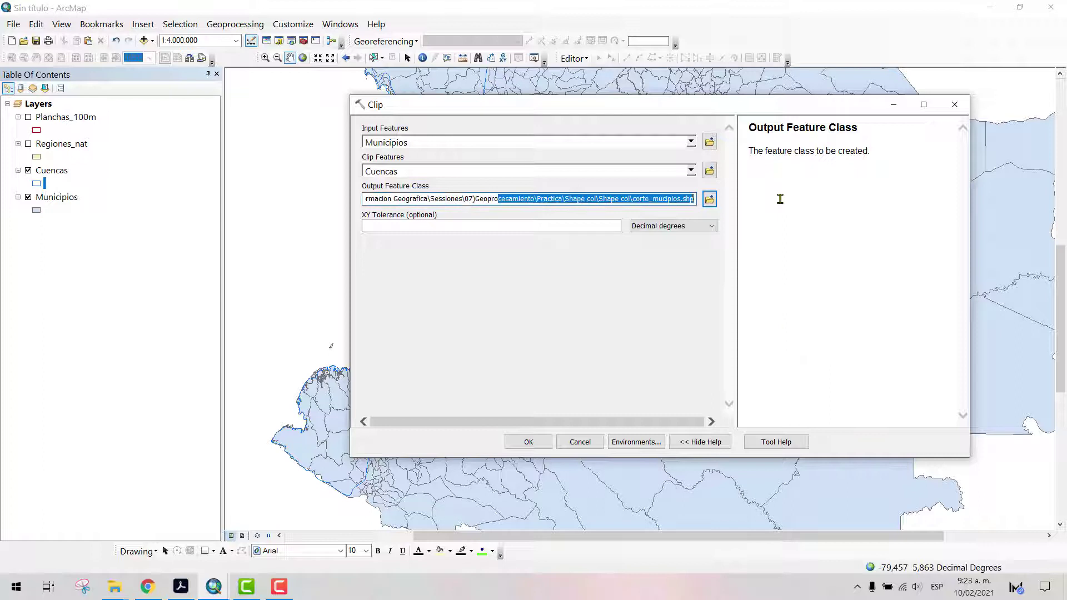
{"action": "left_click", "coordinate": [626, 290]}
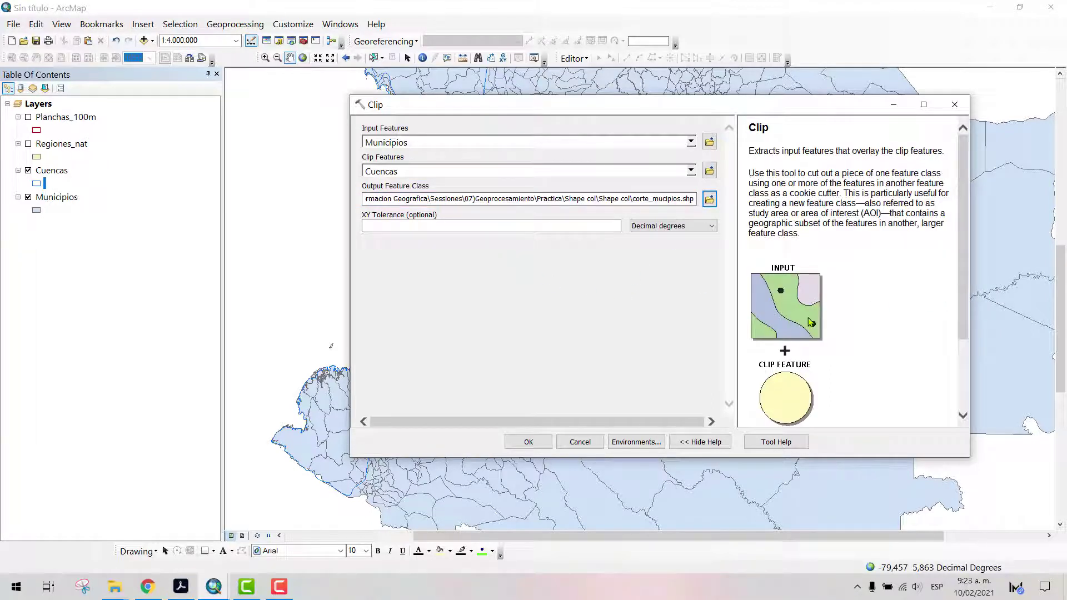
{"action": "scroll", "coordinate": [810, 322], "scroll_direction": "down", "scroll_amount": 2}
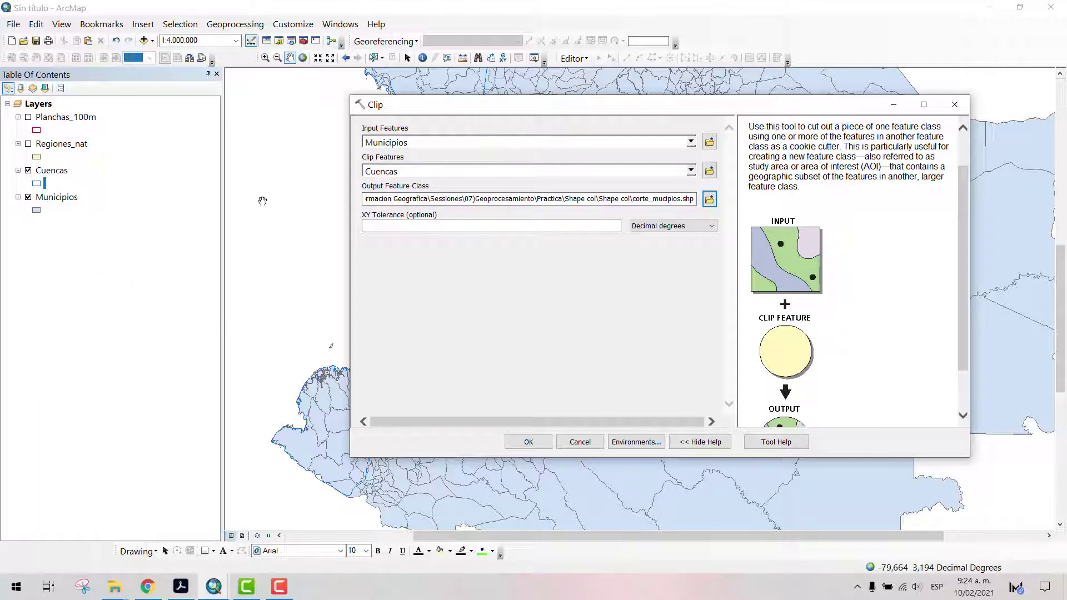
{"action": "scroll", "coordinate": [805, 384], "scroll_direction": "down", "scroll_amount": 1}
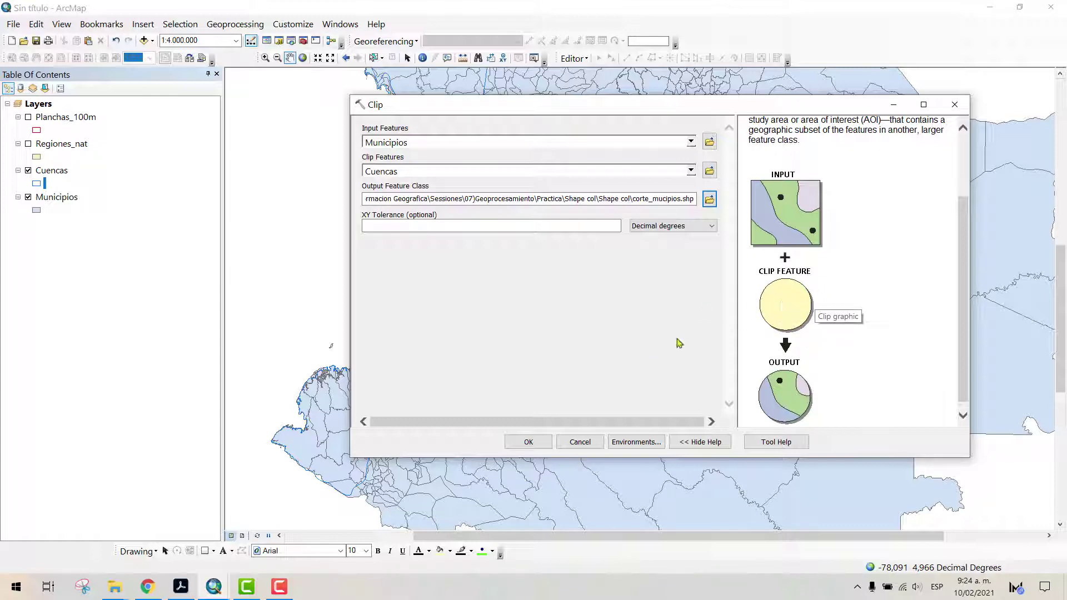
{"action": "left_click", "coordinate": [540, 443]}
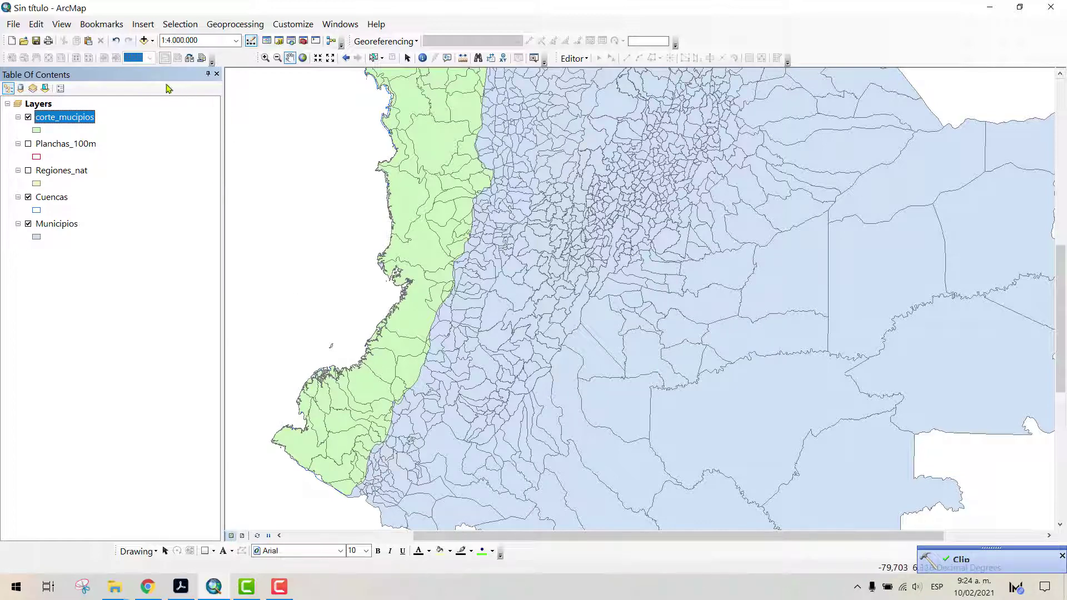
Hide the Cuencas and Municipios layers and view the full extent of the clipped corte_mucipios layer
{"action": "left_click", "coordinate": [28, 198]}
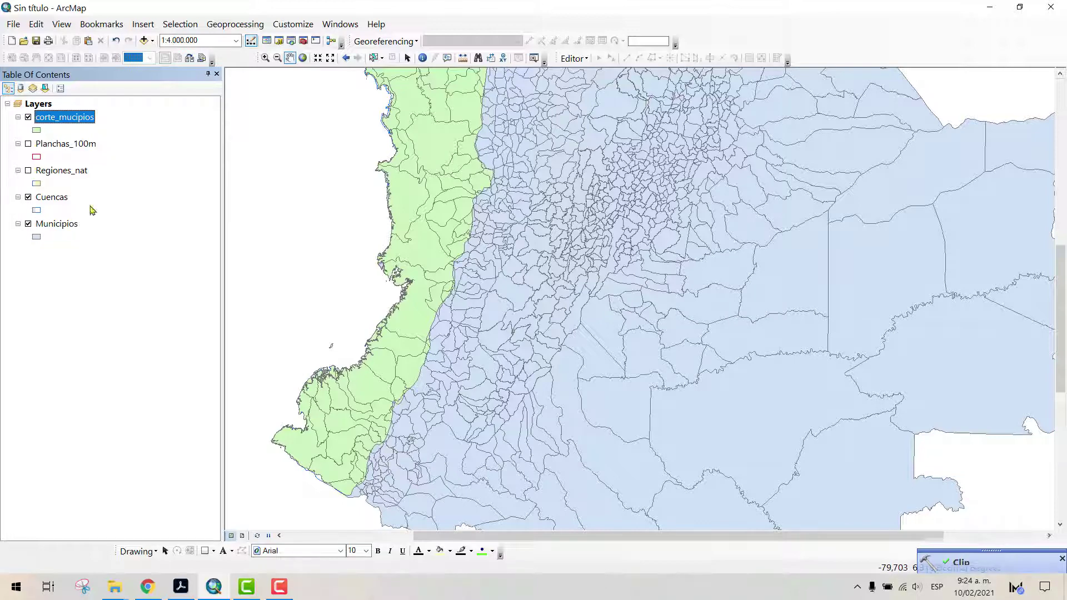
{"action": "left_click", "coordinate": [28, 198]}
{"action": "left_click", "coordinate": [28, 224]}
{"action": "left_click_drag", "start_coordinate": [503, 190], "coordinate": [526, 271]}
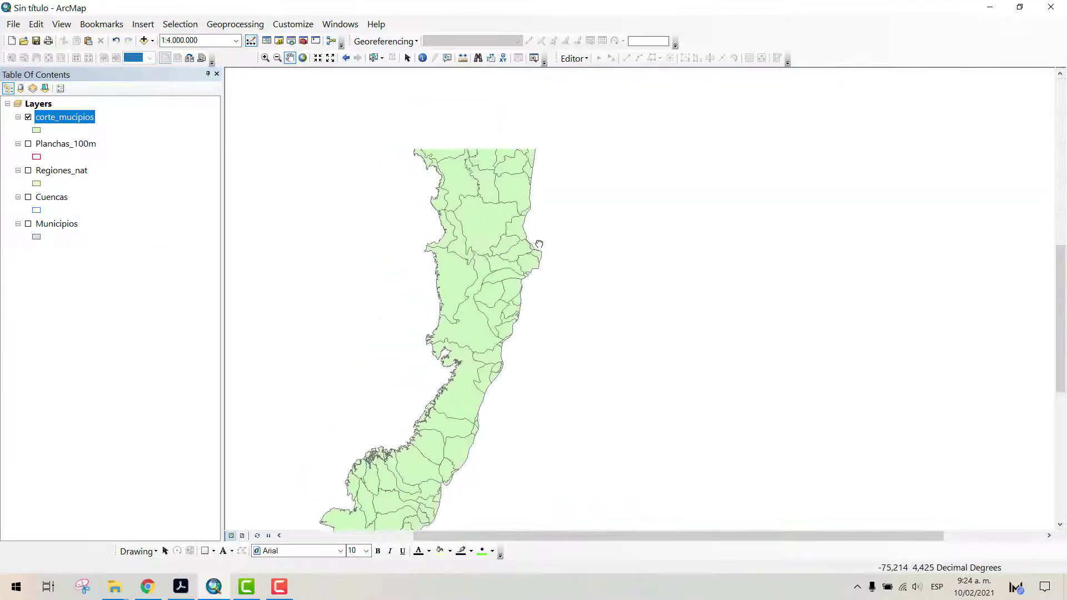
{"action": "scroll", "coordinate": [525, 272], "scroll_direction": "down", "scroll_amount": 2}
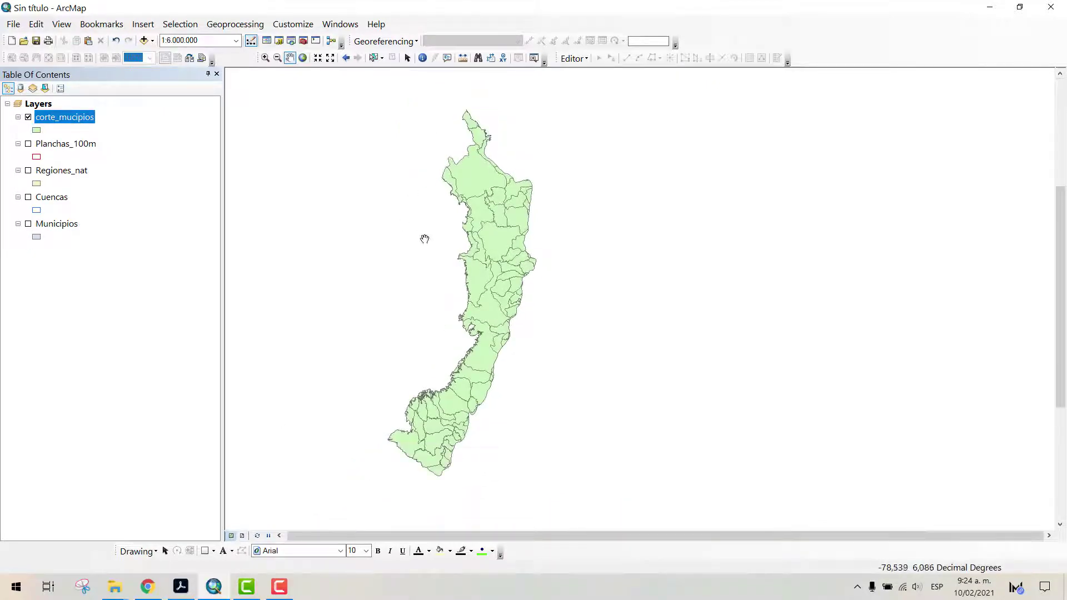
{"action": "left_click_drag", "start_coordinate": [424, 235], "coordinate": [384, 216]}
Display only the Cuencas layer and identify the attributes of its northern and southern basin polygons
{"action": "left_click", "coordinate": [28, 117]}
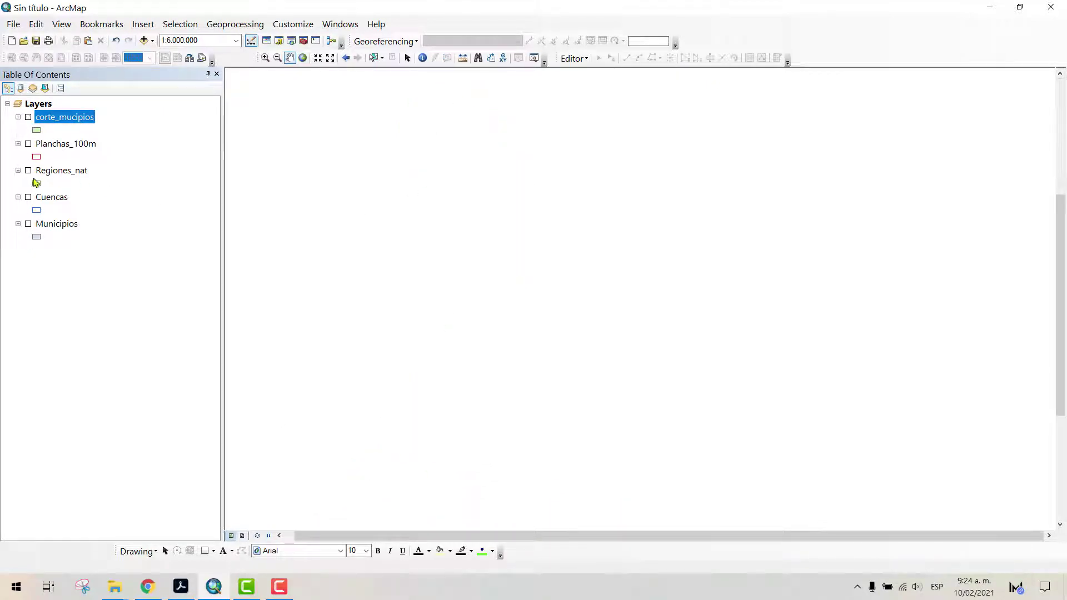
{"action": "left_click", "coordinate": [28, 197]}
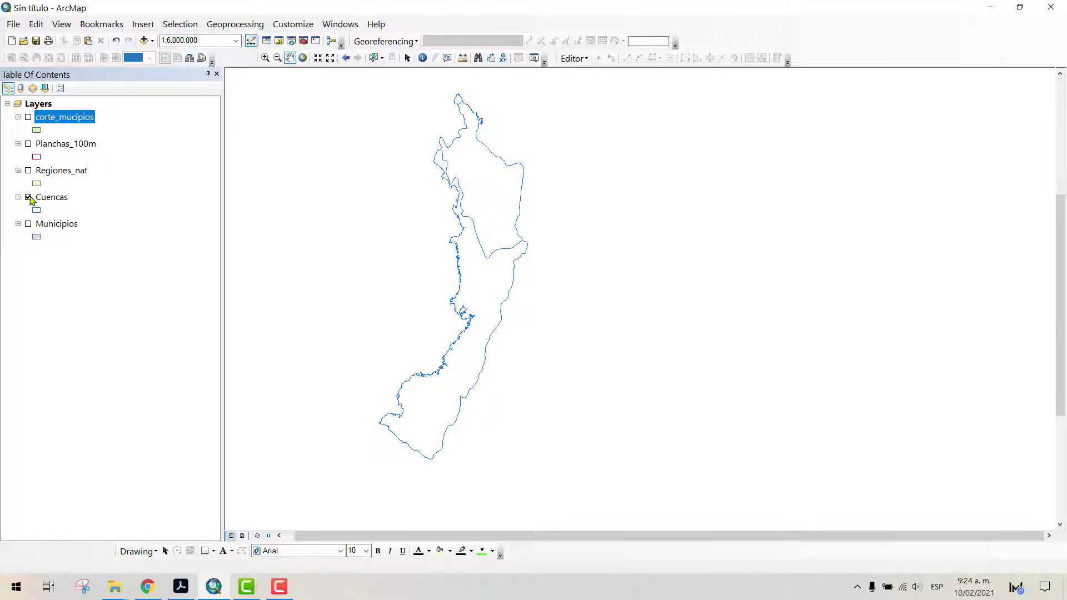
{"action": "left_click", "coordinate": [422, 58]}
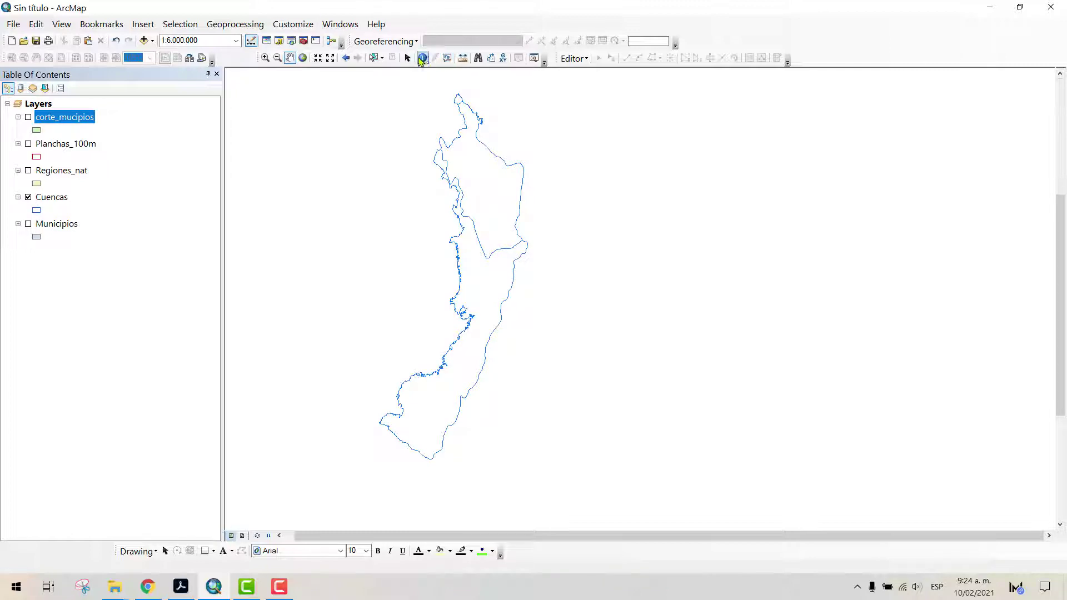
{"action": "left_click", "coordinate": [482, 193]}
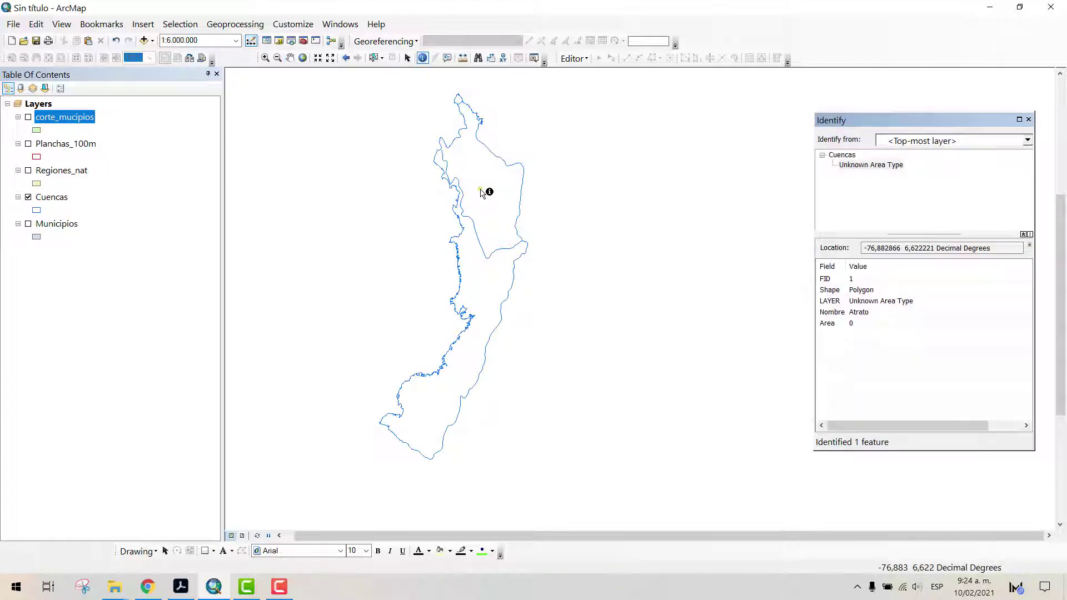
{"action": "left_click", "coordinate": [489, 290]}
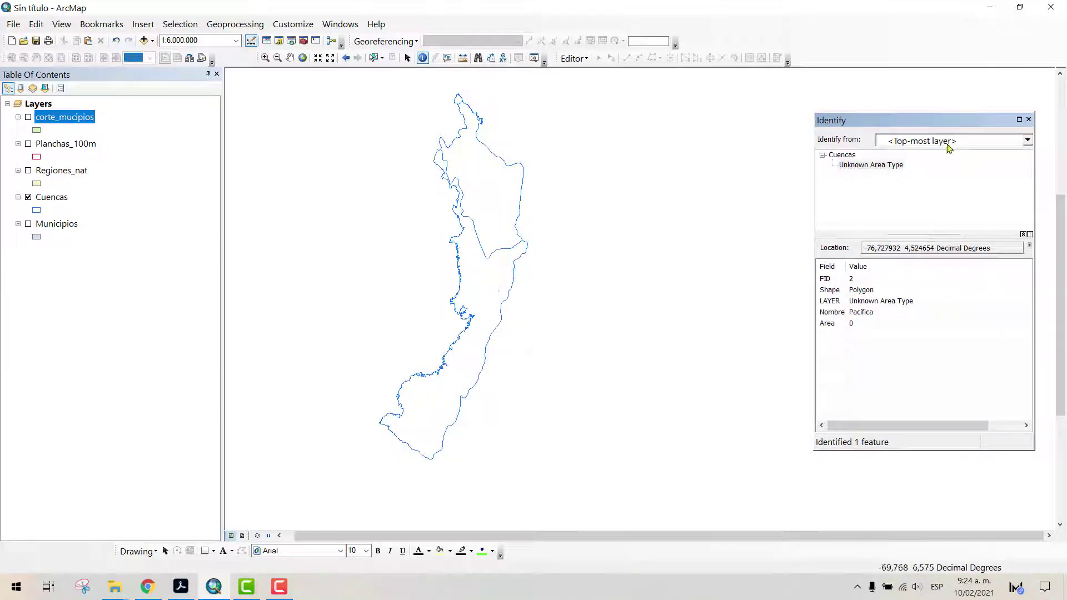
{"action": "left_click", "coordinate": [1029, 119]}
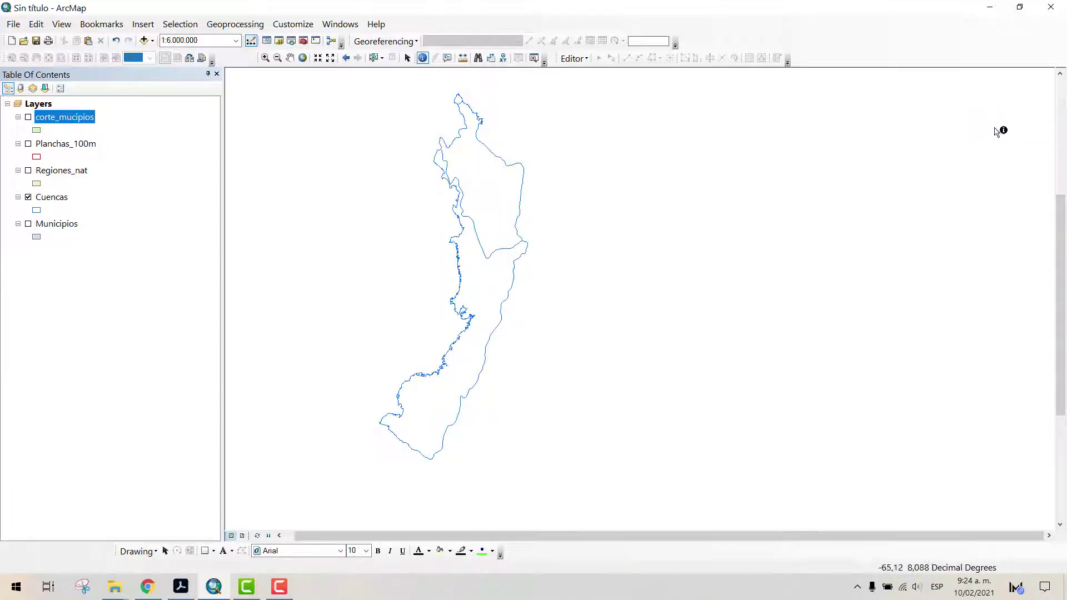
Display only the corte_mucipios layer and examine the records in its attribute table
{"action": "left_click", "coordinate": [28, 117]}
{"action": "left_click", "coordinate": [28, 197]}
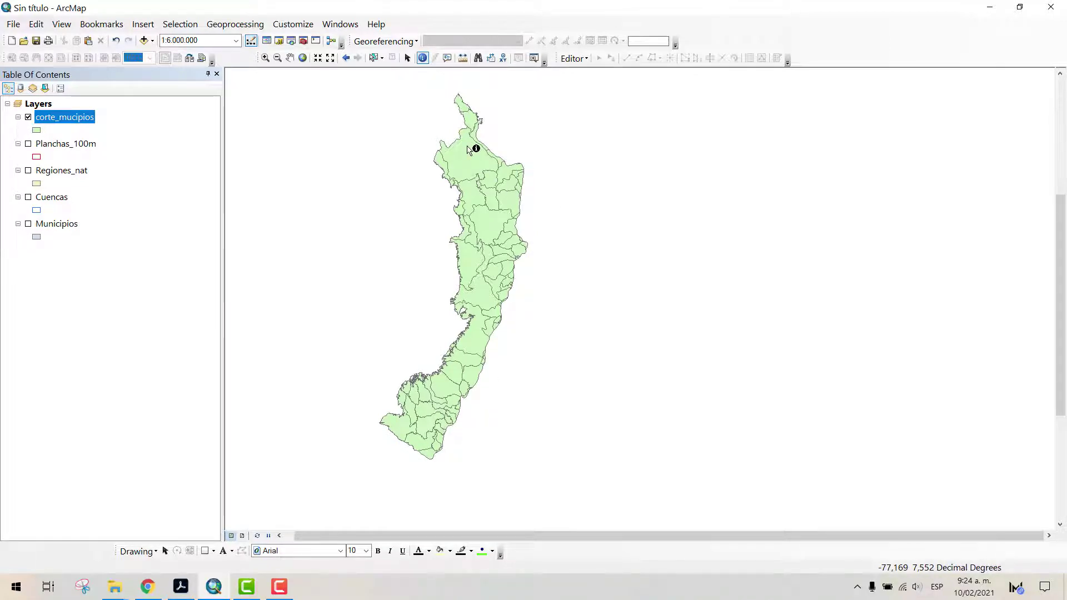
{"action": "right_click", "coordinate": [65, 117]}
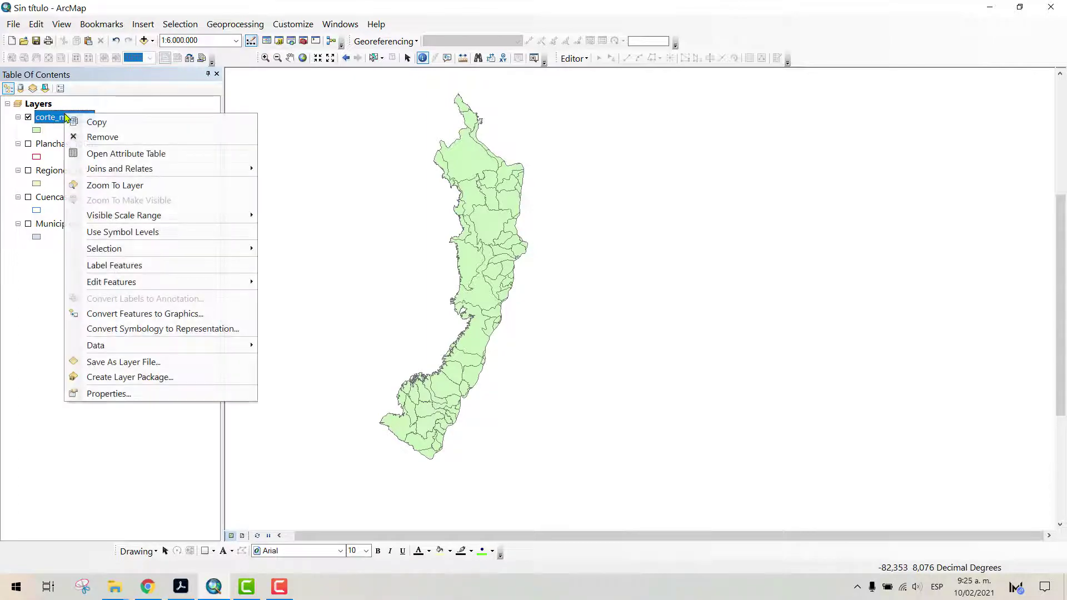
{"action": "left_click", "coordinate": [111, 151]}
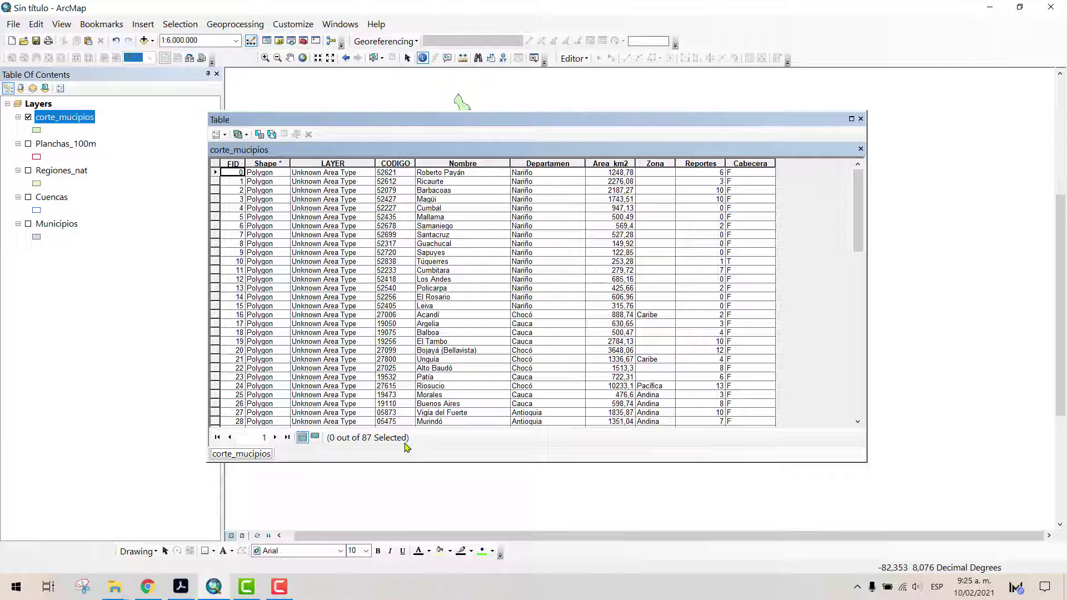
{"action": "left_click", "coordinate": [860, 119]}
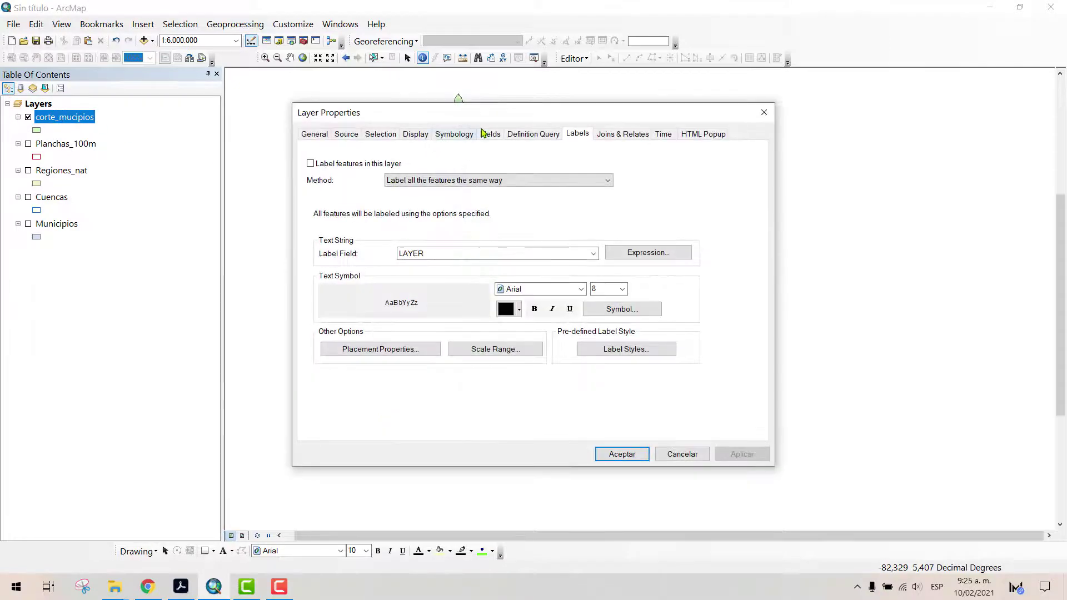
Symbolize corte_mucipios by unique values of the Departamen field, adding all values
{"action": "left_click", "coordinate": [465, 135]}
{"action": "left_click", "coordinate": [330, 183]}
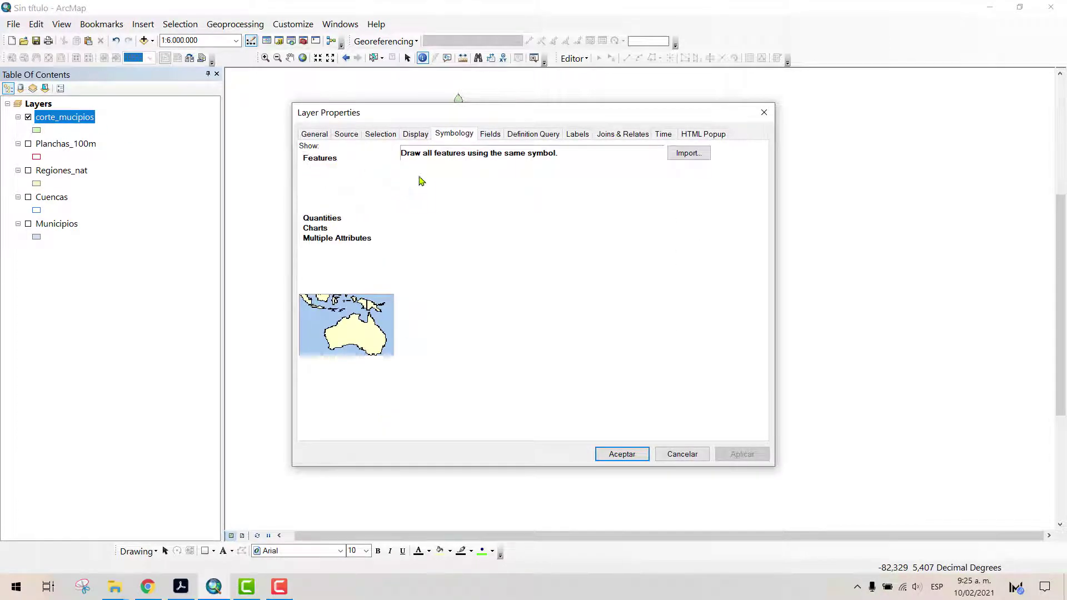
{"action": "left_click", "coordinate": [433, 181]}
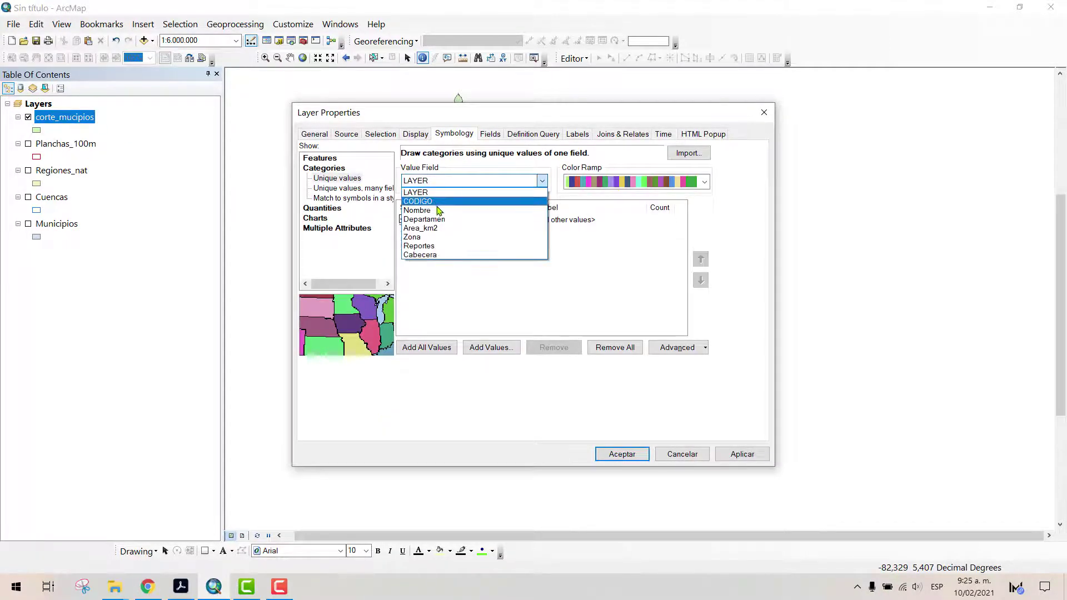
{"action": "left_click", "coordinate": [414, 218]}
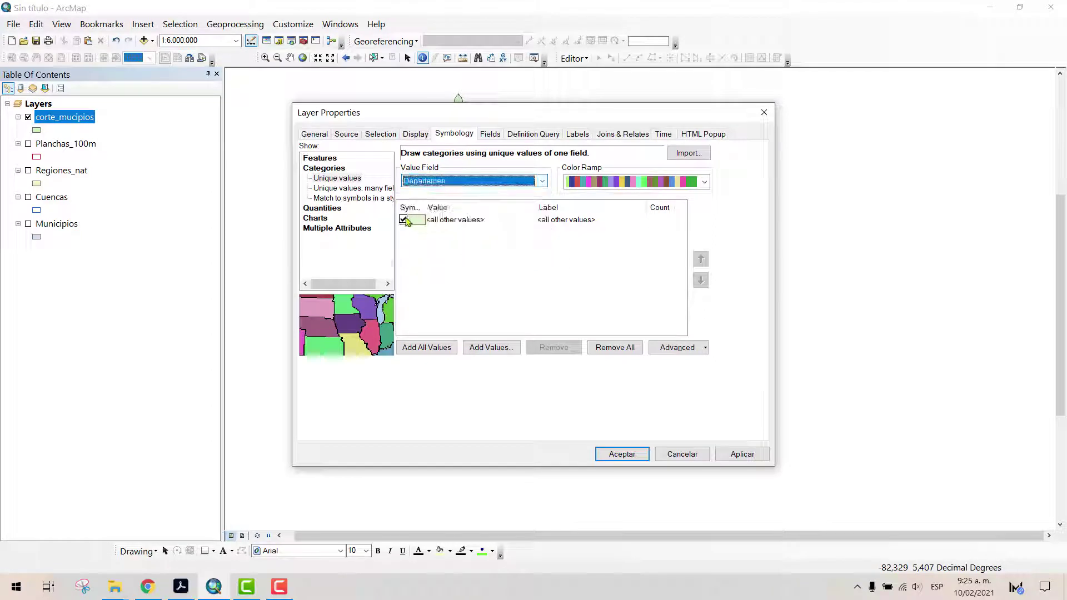
{"action": "left_click", "coordinate": [427, 348]}
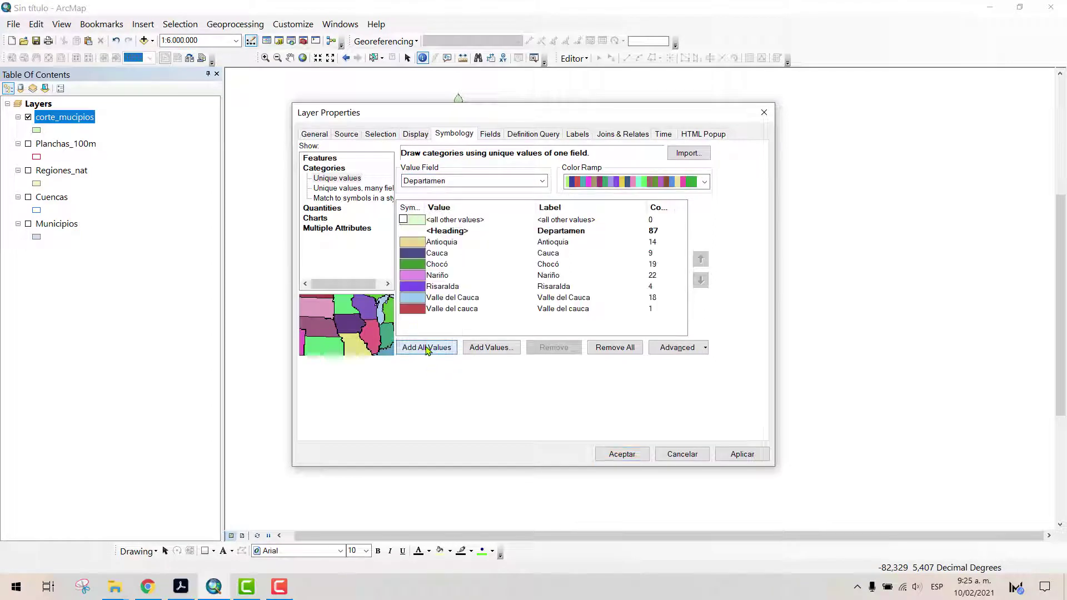
{"action": "left_click", "coordinate": [640, 457]}
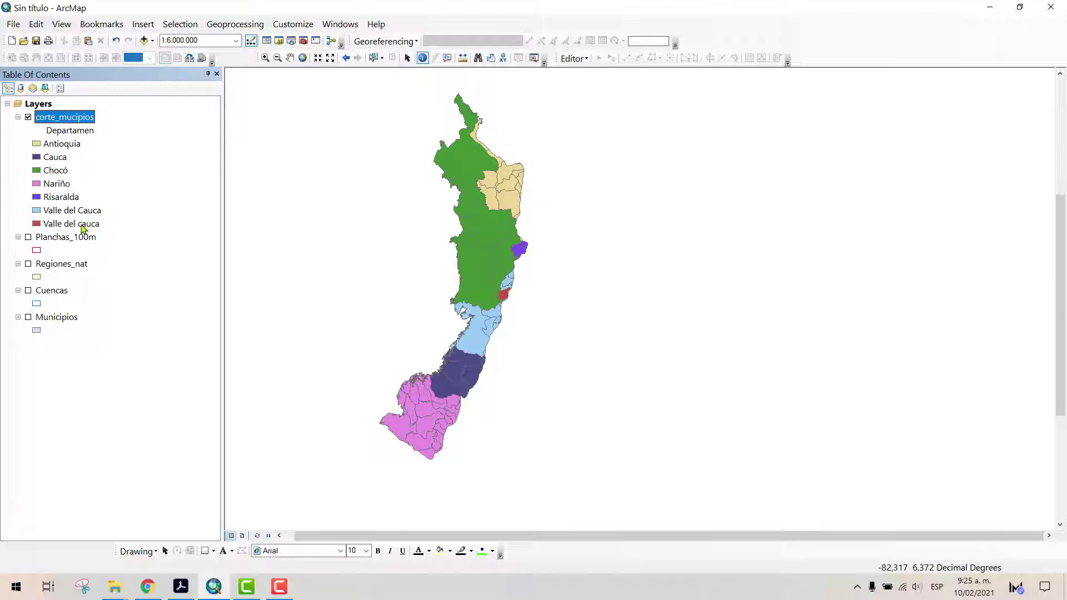
Reset the symbology of the corte_mucipios layer to a single symbol for all features
{"action": "left_click", "coordinate": [80, 117]}
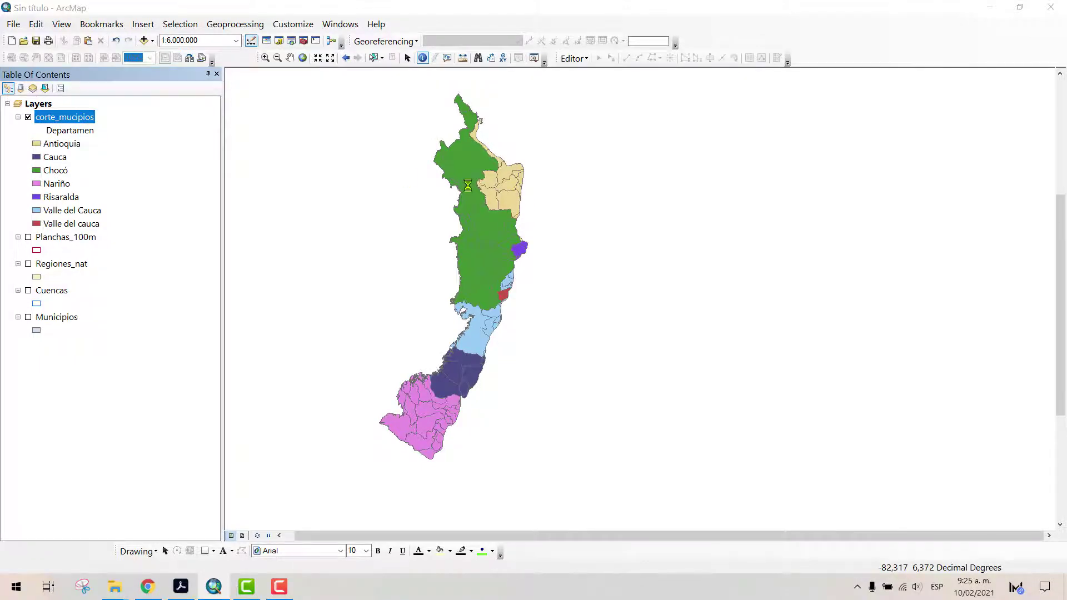
{"action": "left_click", "coordinate": [327, 171]}
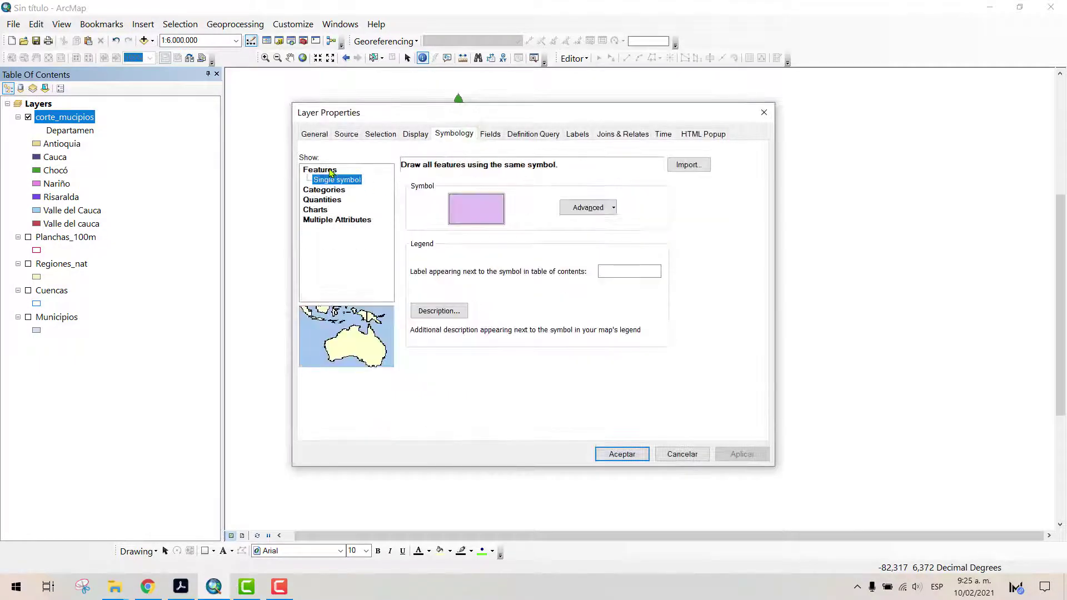
{"action": "left_click", "coordinate": [621, 454]}
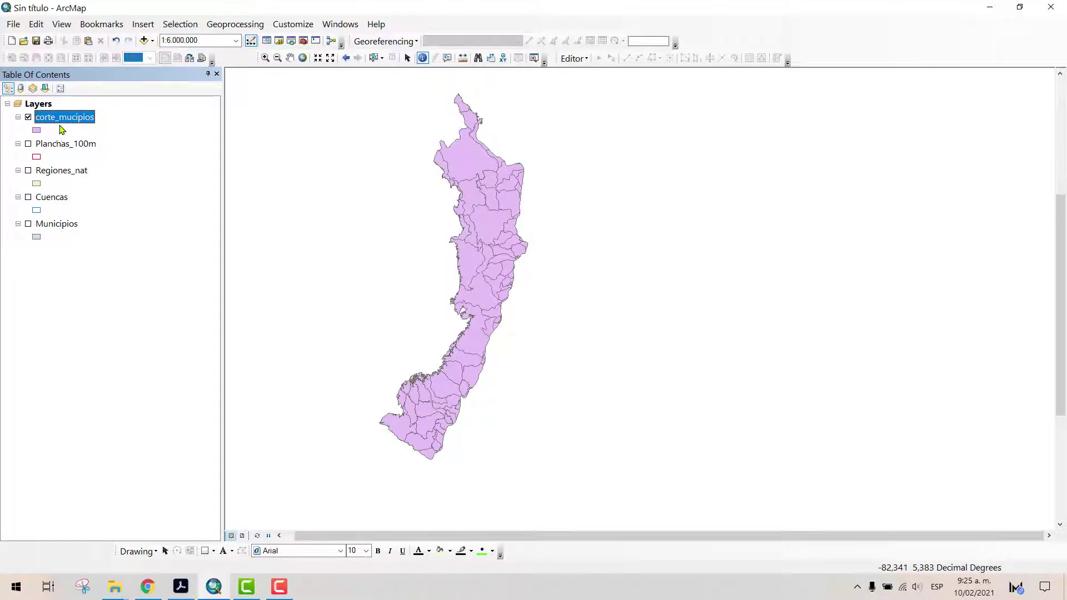
Hide the corte_mucipios layer and display the Municipios and Cuencas layers
{"action": "left_click", "coordinate": [235, 24]}
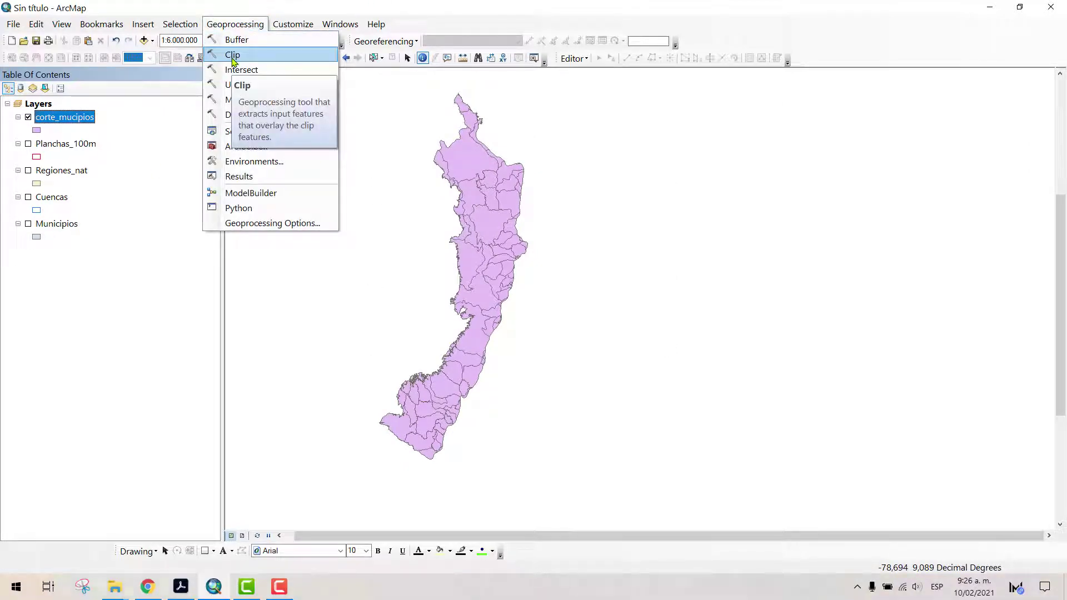
{"action": "left_click", "coordinate": [59, 113]}
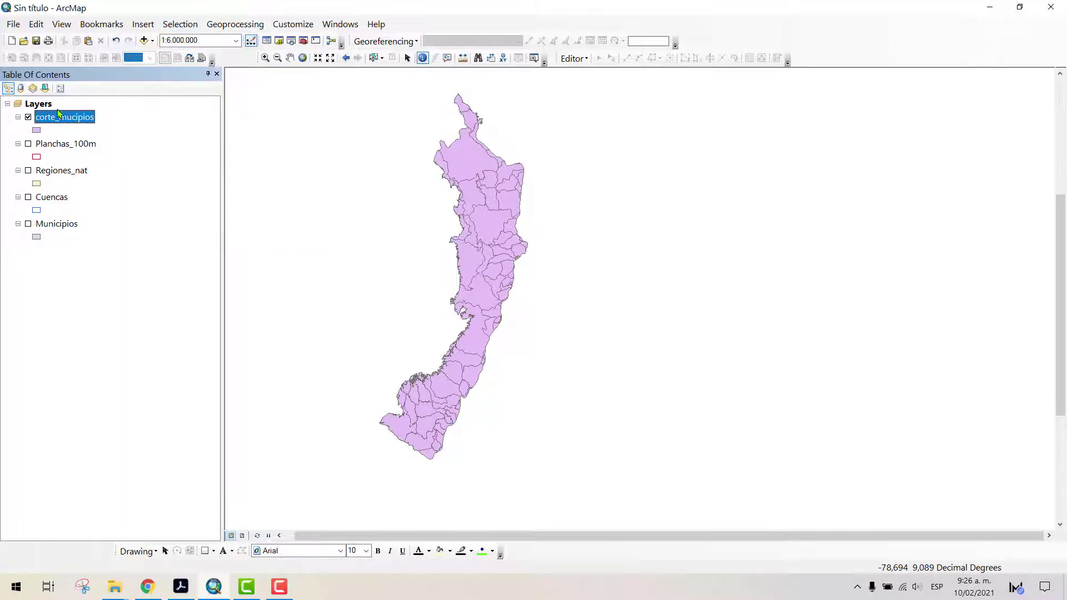
{"action": "left_click", "coordinate": [28, 118]}
{"action": "left_click", "coordinate": [28, 224]}
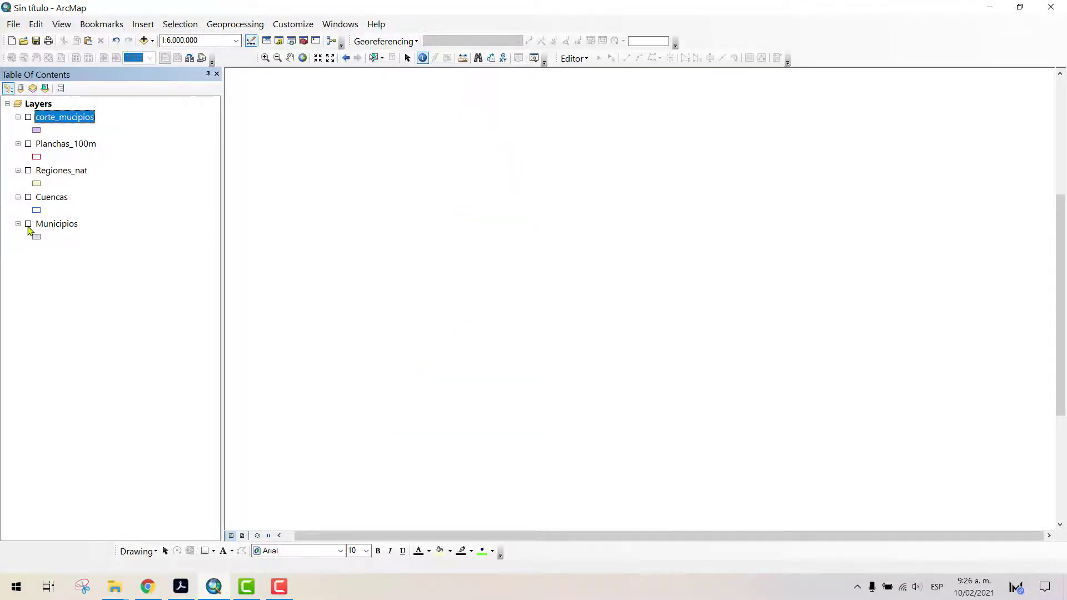
{"action": "left_click", "coordinate": [29, 197]}
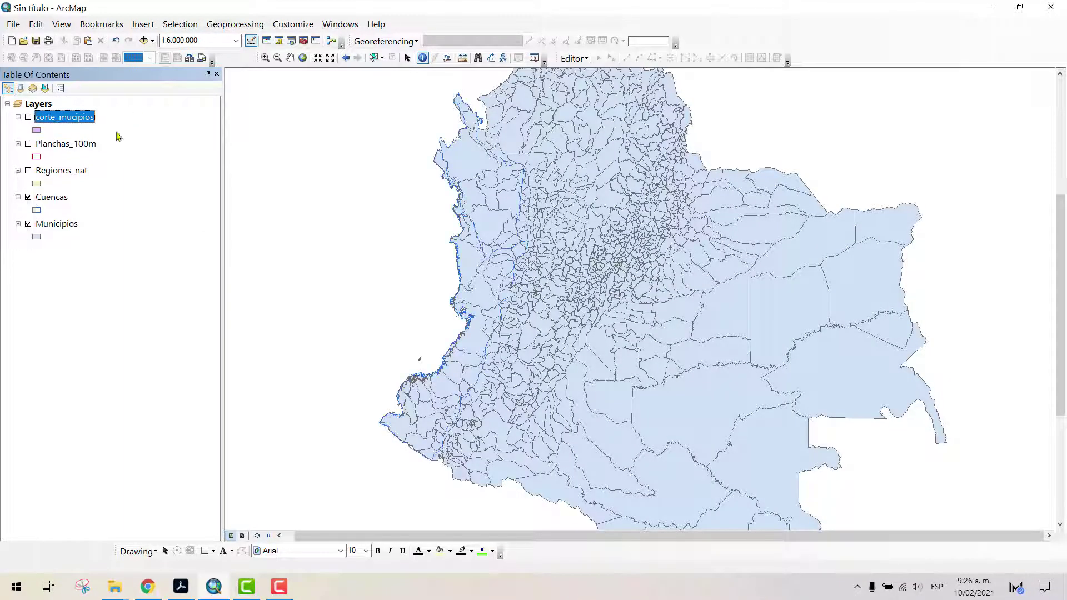
Start the Union geoprocessing tool and add Planchas_100m and Regiones_nat as its input features
{"action": "left_click", "coordinate": [210, 26]}
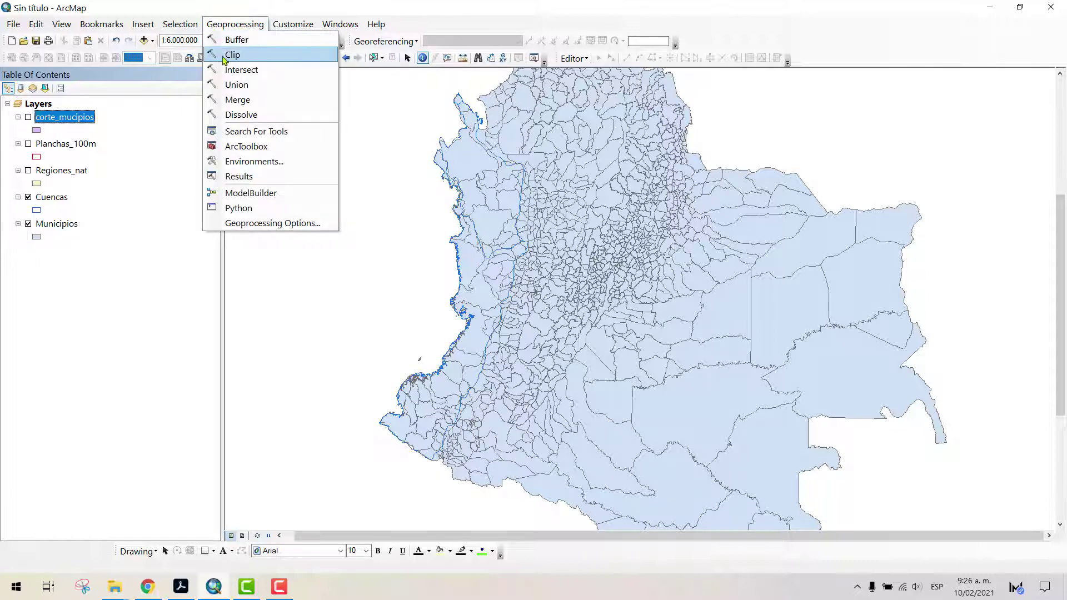
{"action": "left_click", "coordinate": [278, 87]}
{"action": "left_click_drag", "start_coordinate": [815, 107], "coordinate": [675, 83]}
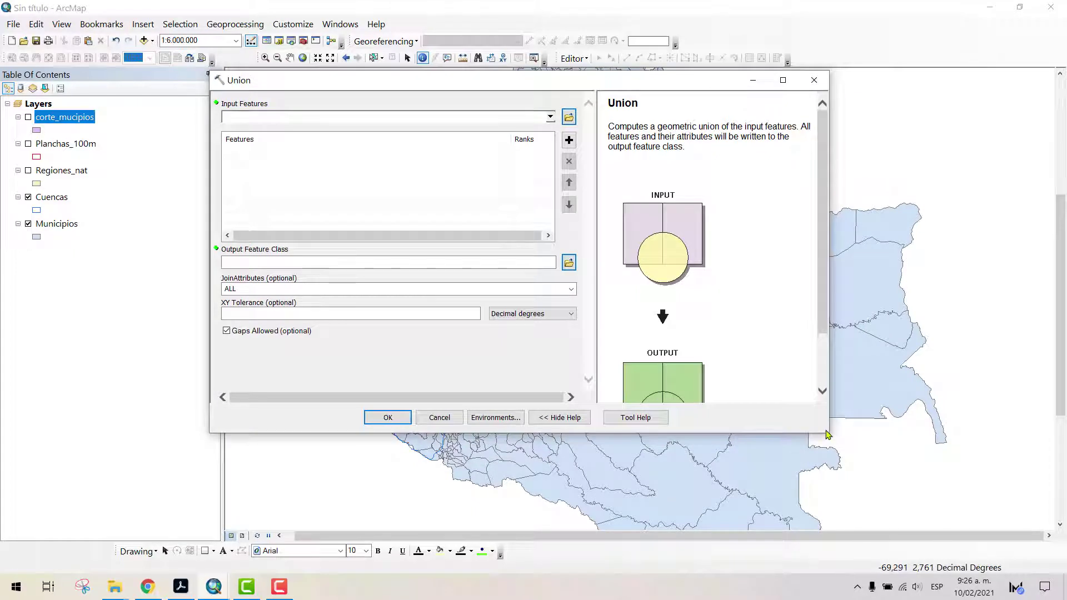
{"action": "left_click_drag", "start_coordinate": [828, 437], "coordinate": [852, 499]}
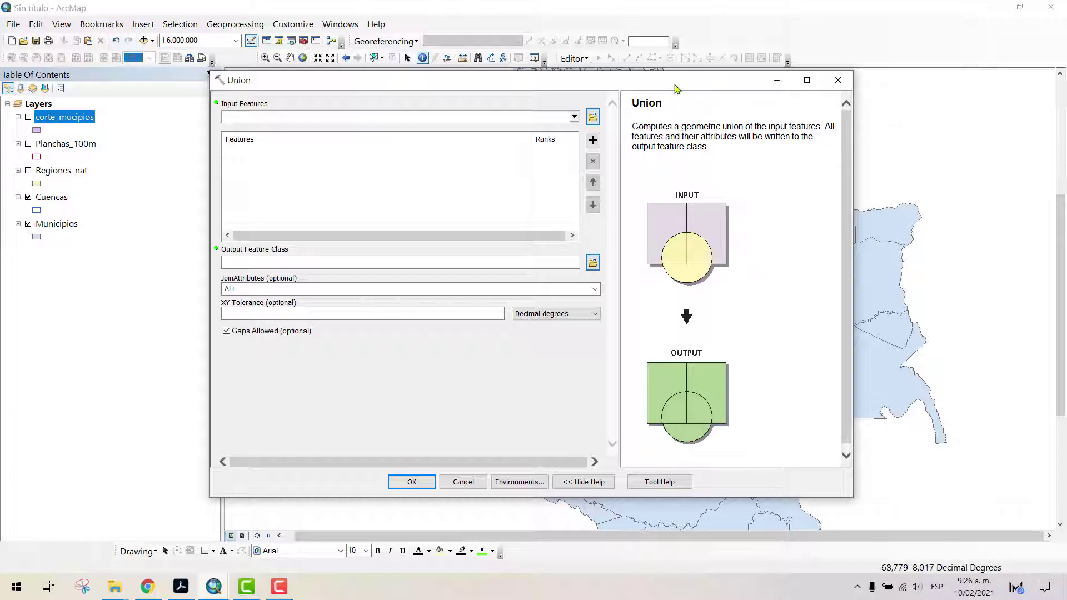
{"action": "left_click_drag", "start_coordinate": [654, 83], "coordinate": [766, 84]}
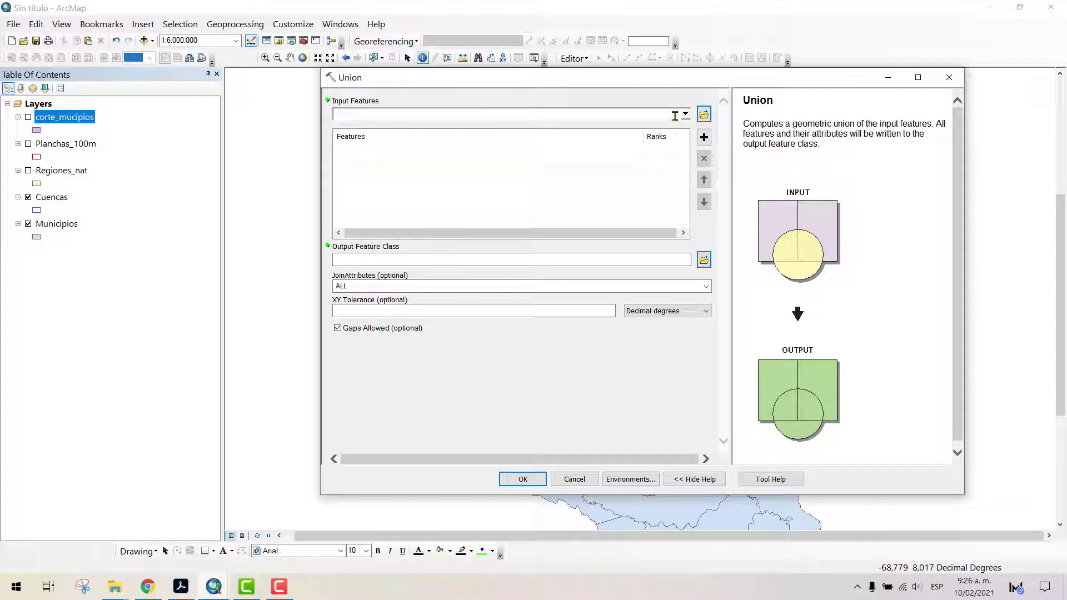
{"action": "left_click", "coordinate": [685, 115]}
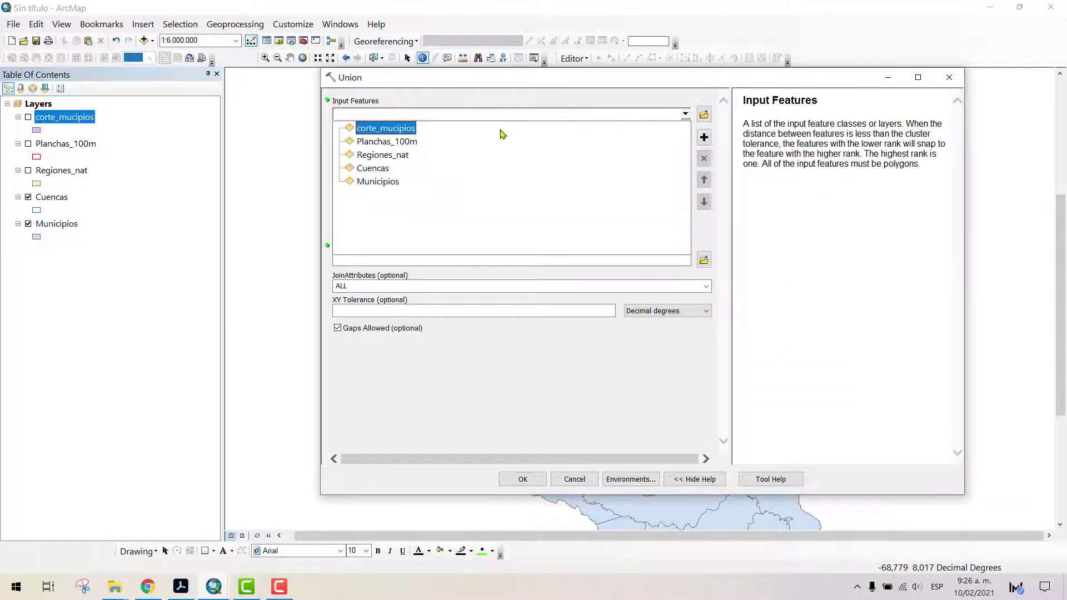
{"action": "left_click", "coordinate": [406, 146]}
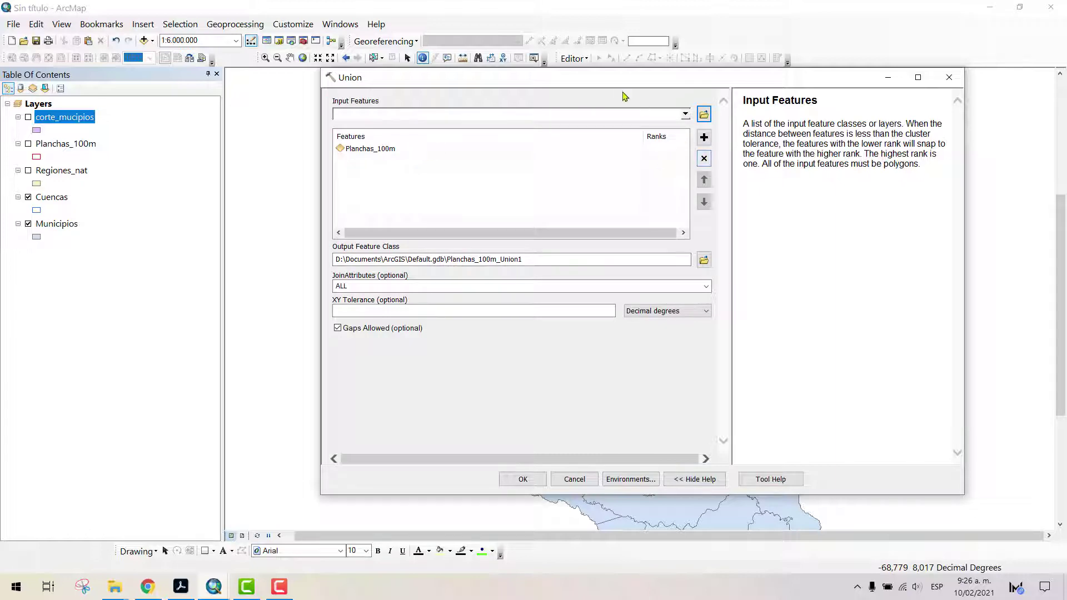
{"action": "left_click_drag", "start_coordinate": [564, 79], "coordinate": [705, 94]}
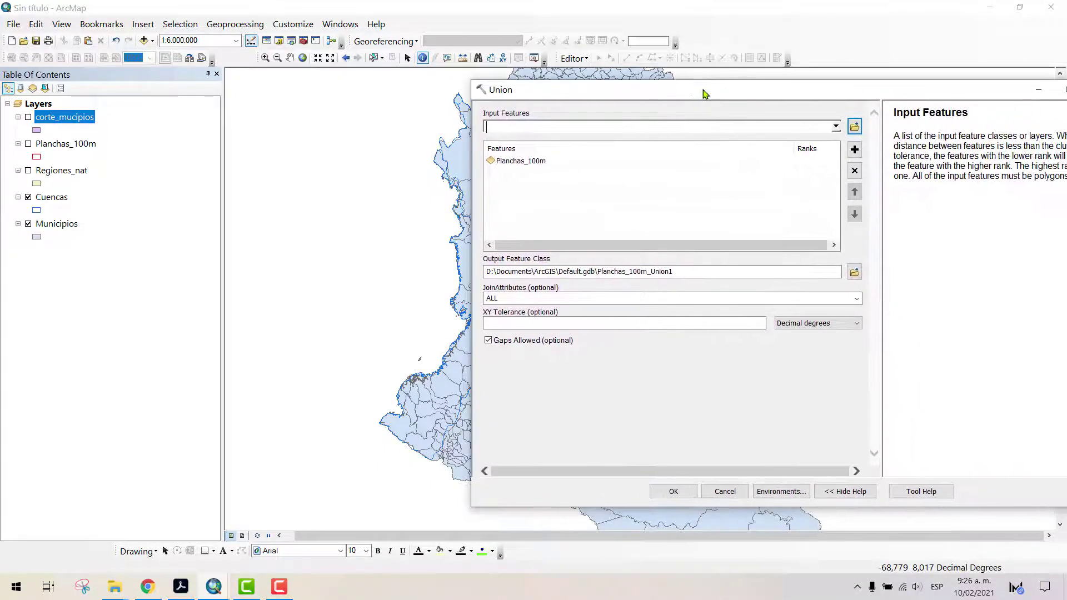
{"action": "left_click", "coordinate": [837, 127]}
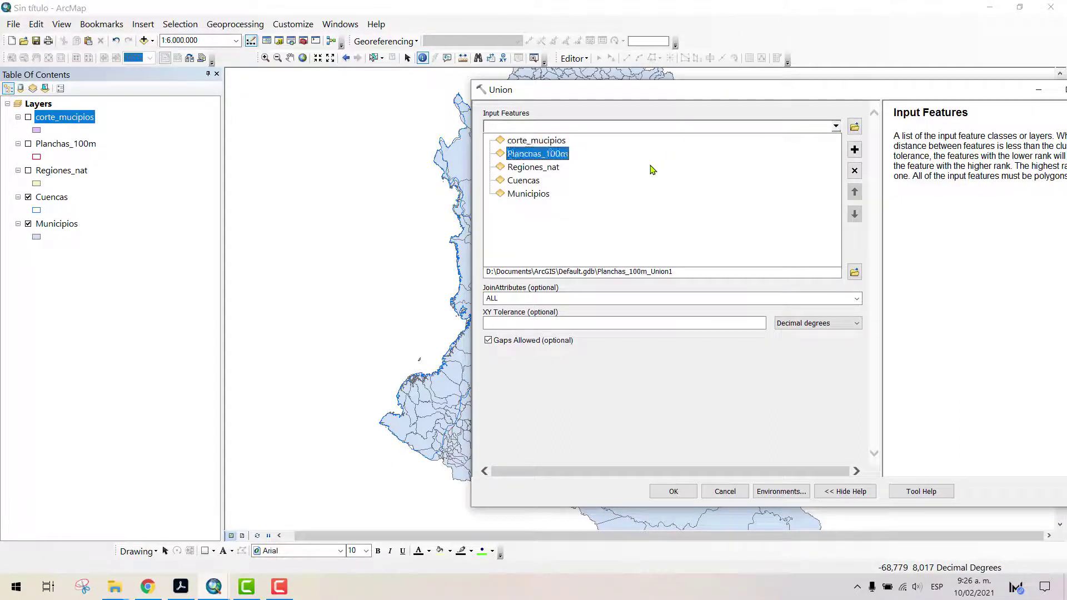
{"action": "left_click", "coordinate": [553, 168]}
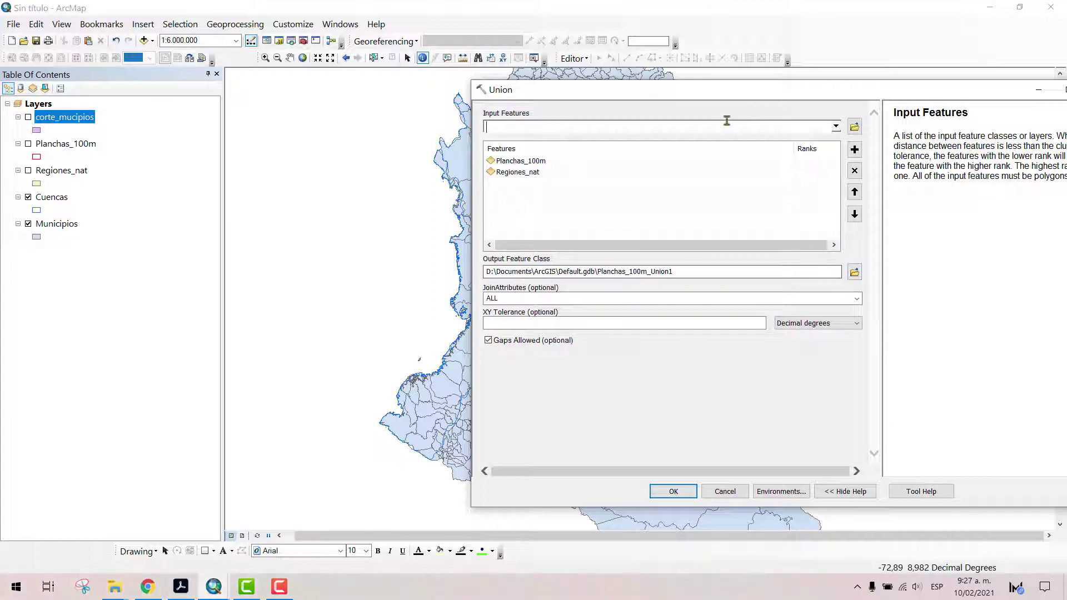
{"action": "left_click_drag", "start_coordinate": [727, 91], "coordinate": [639, 77]}
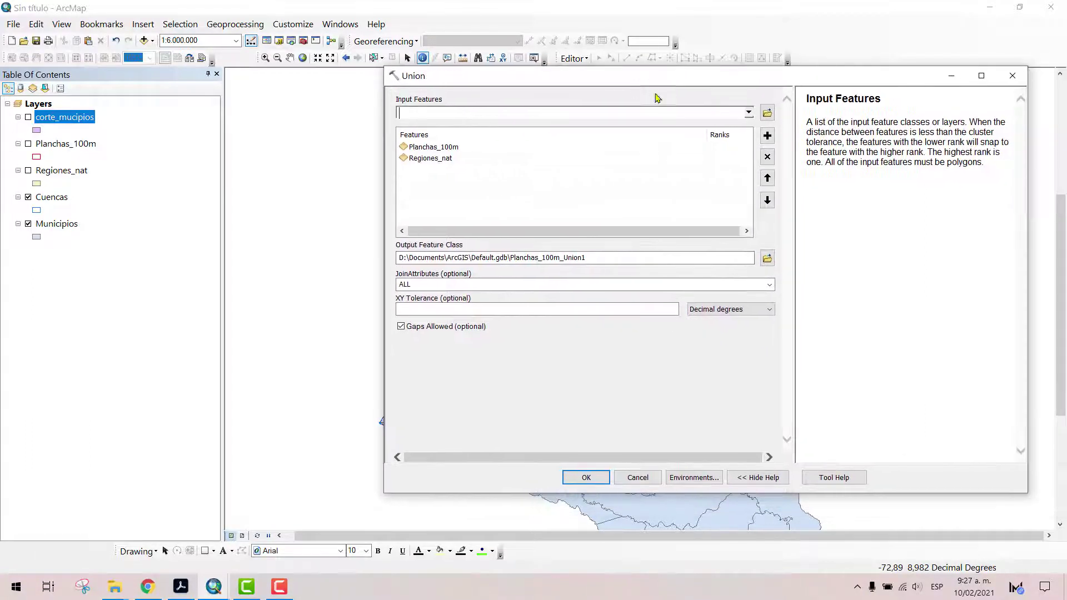
Save the union output as union_reg_plan in the Shape col folder and run the tool
{"action": "left_click", "coordinate": [765, 259]}
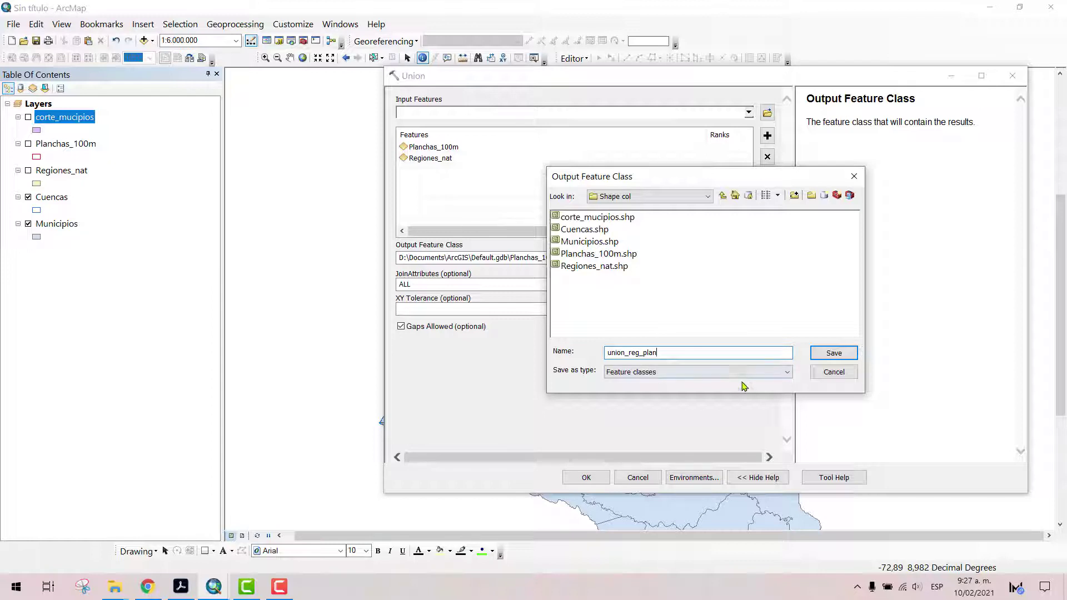
{"action": "left_click", "coordinate": [832, 355]}
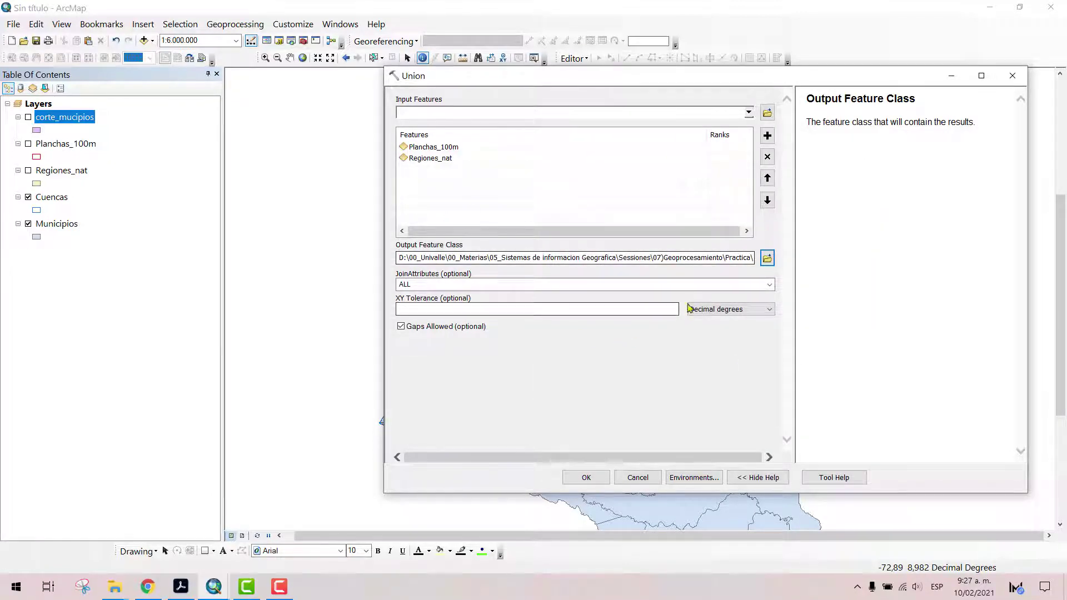
{"action": "left_click", "coordinate": [585, 479]}
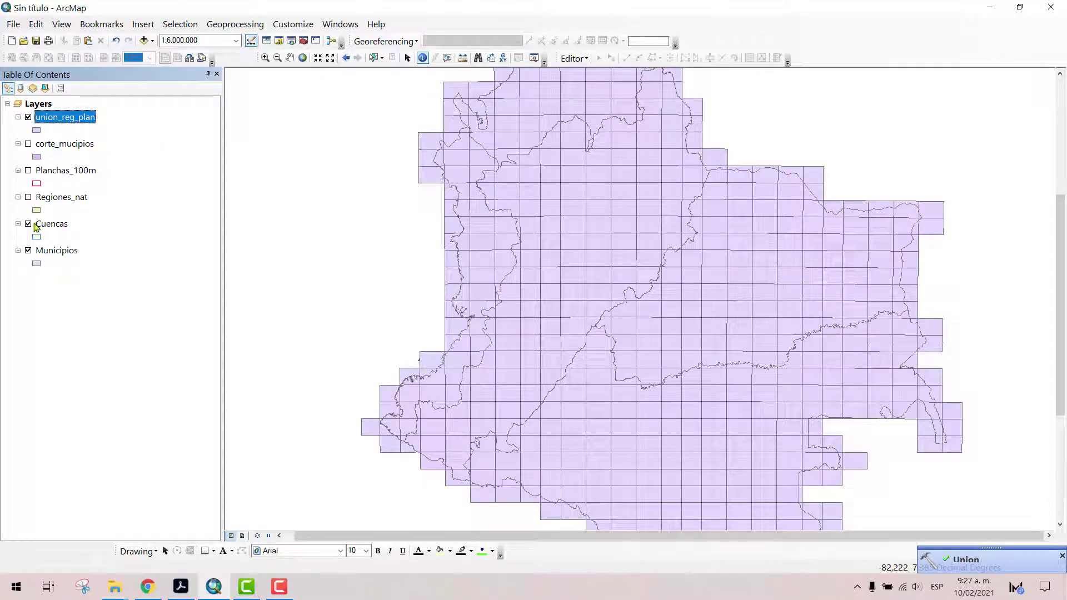
Hide the Cuencas and Municipios layers and zoom in on the Pacific coastline of union_reg_plan
{"action": "left_click", "coordinate": [28, 224]}
{"action": "left_click", "coordinate": [29, 251]}
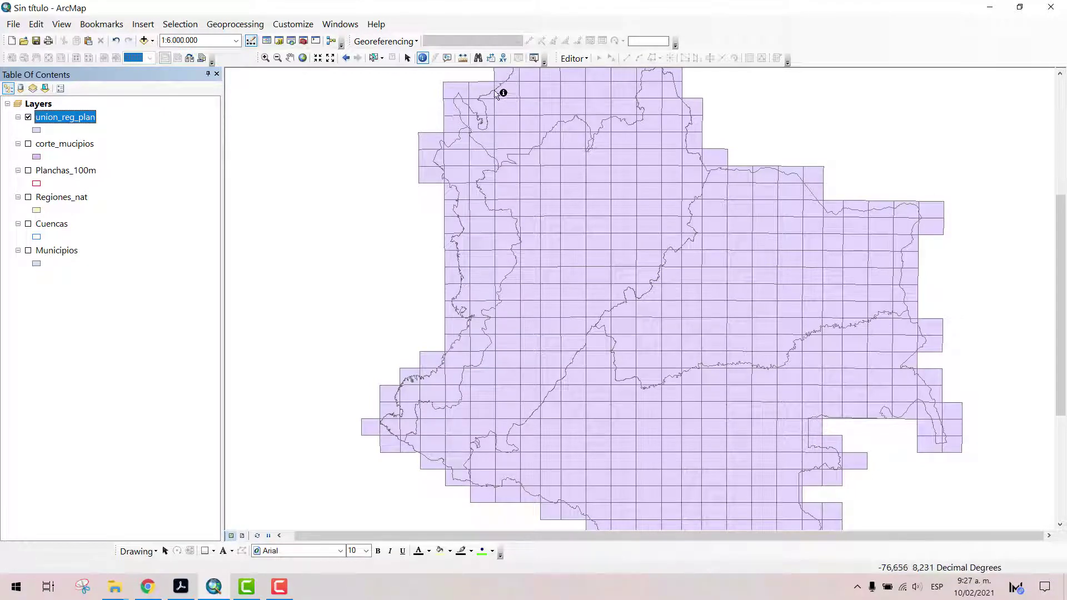
{"action": "left_click", "coordinate": [268, 58]}
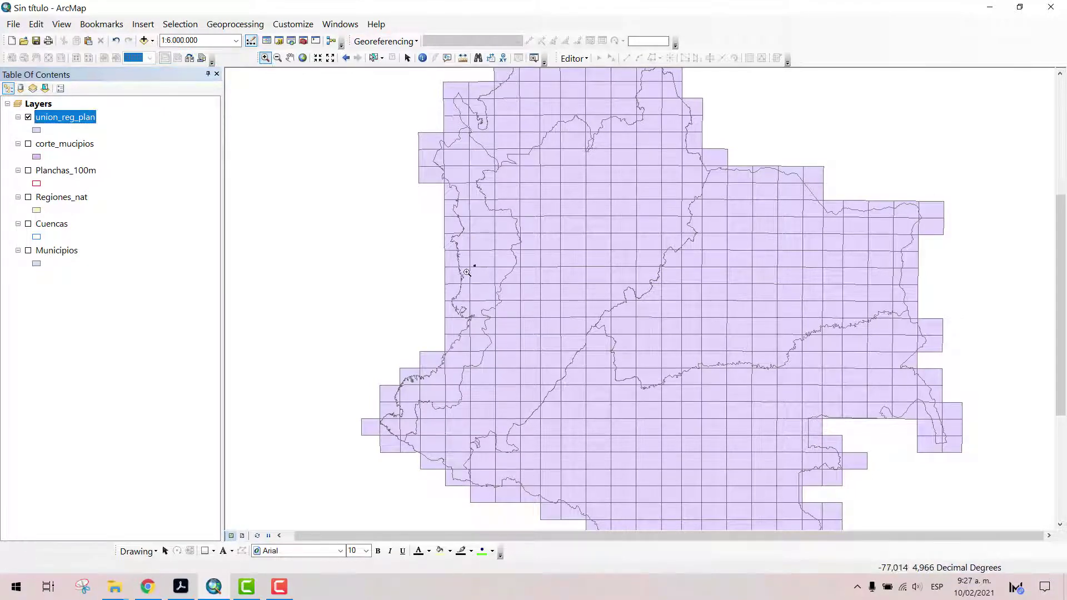
{"action": "left_click_drag", "start_coordinate": [467, 272], "coordinate": [437, 296]}
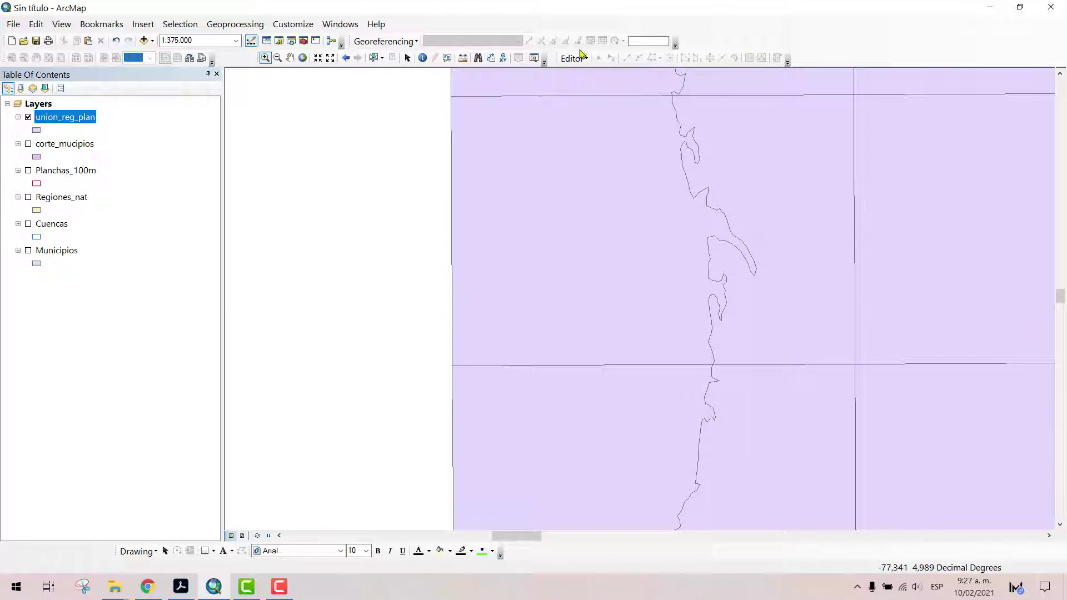
Identify and compare the attributes of the union_reg_plan polygons on the sea and land sides of the coastline
{"action": "left_click", "coordinate": [425, 58]}
{"action": "left_click", "coordinate": [626, 210]}
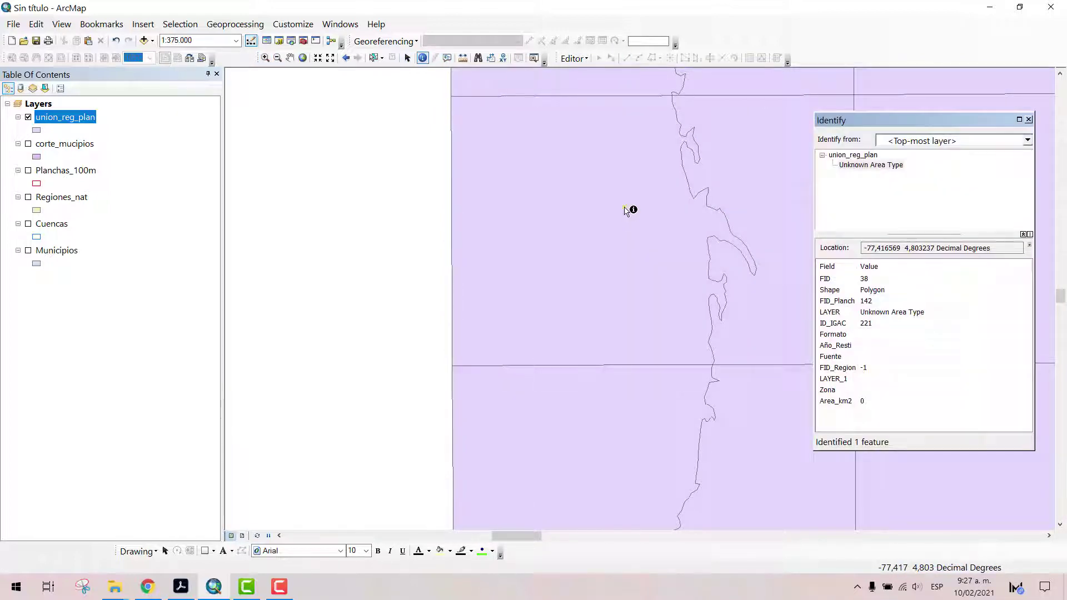
{"action": "left_click", "coordinate": [627, 210]}
{"action": "left_click", "coordinate": [626, 210]}
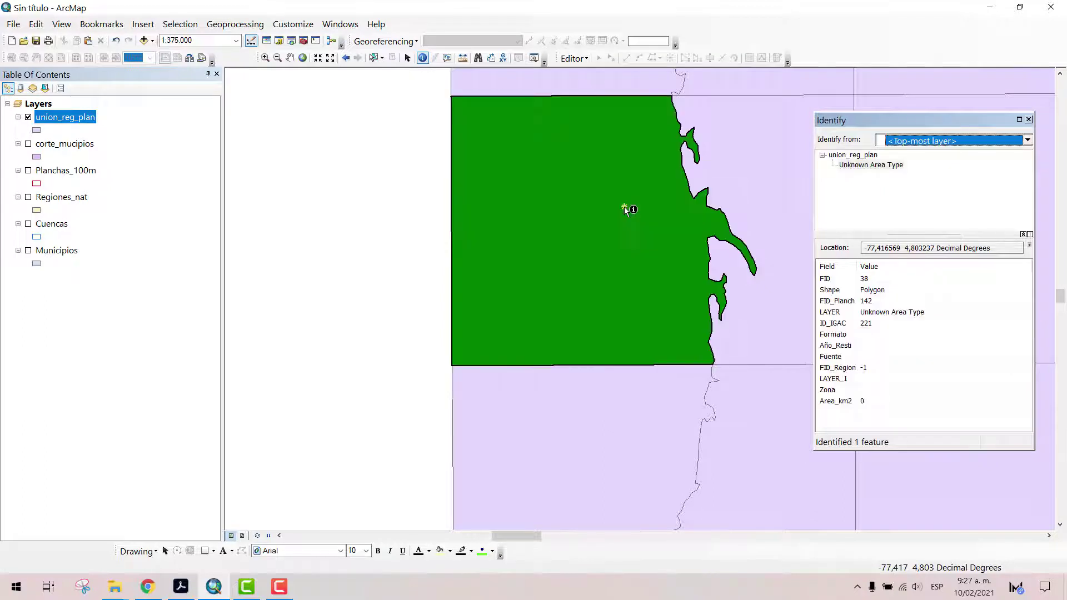
{"action": "left_click", "coordinate": [723, 148]}
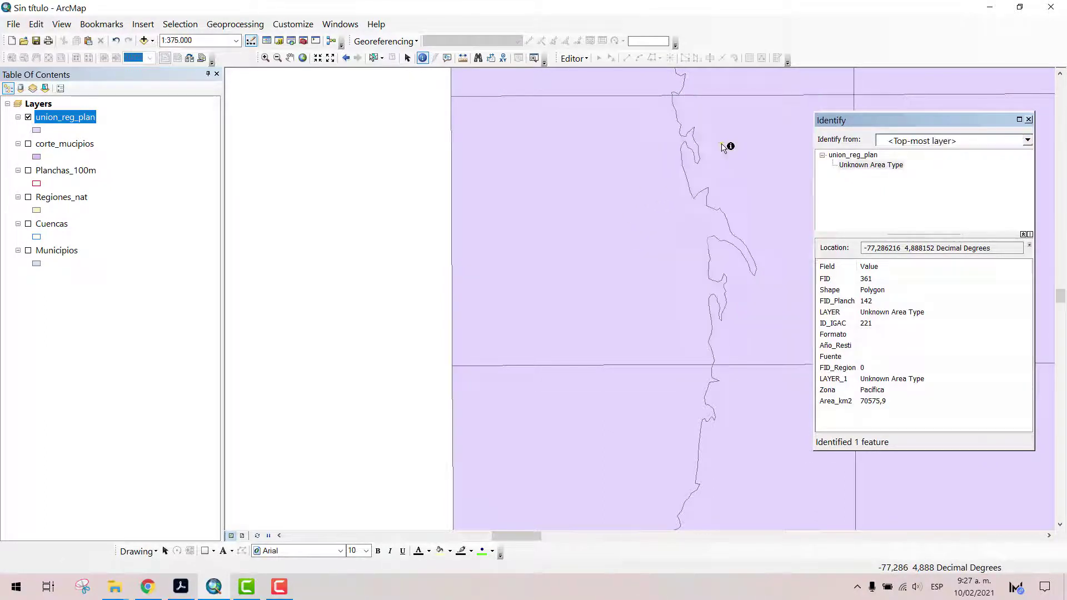
{"action": "left_click", "coordinate": [616, 159]}
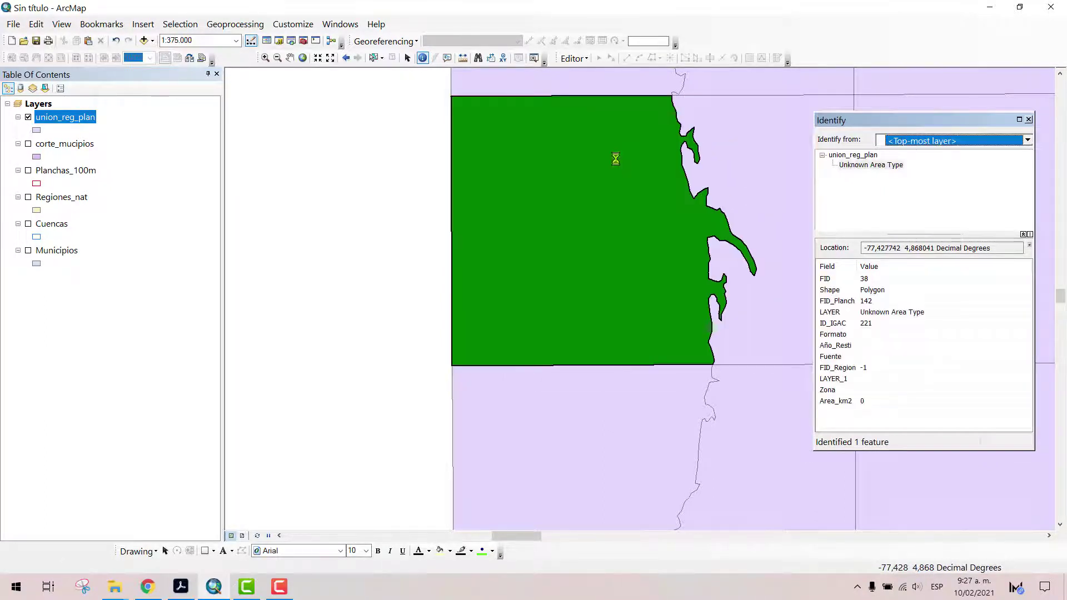
{"action": "left_click", "coordinate": [747, 144]}
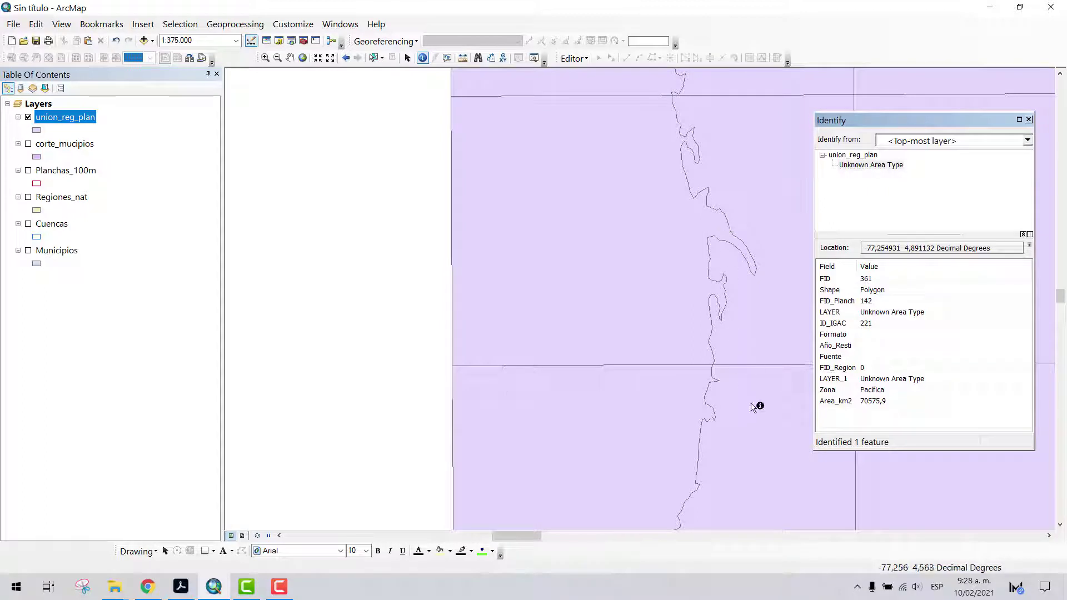
{"action": "left_click", "coordinate": [762, 173]}
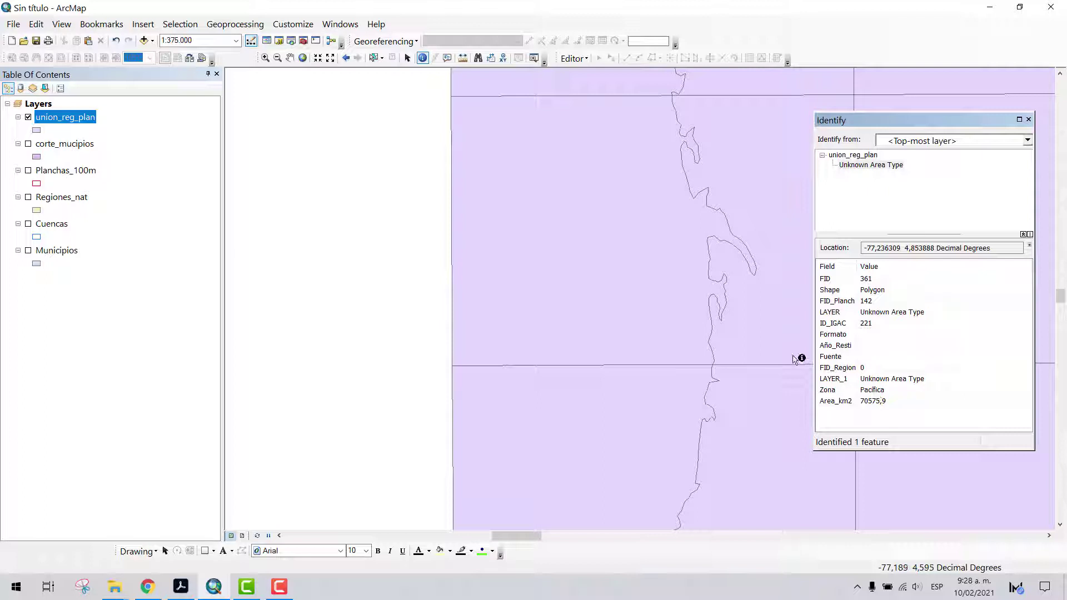
{"action": "left_click", "coordinate": [770, 226]}
{"action": "left_click", "coordinate": [616, 229]}
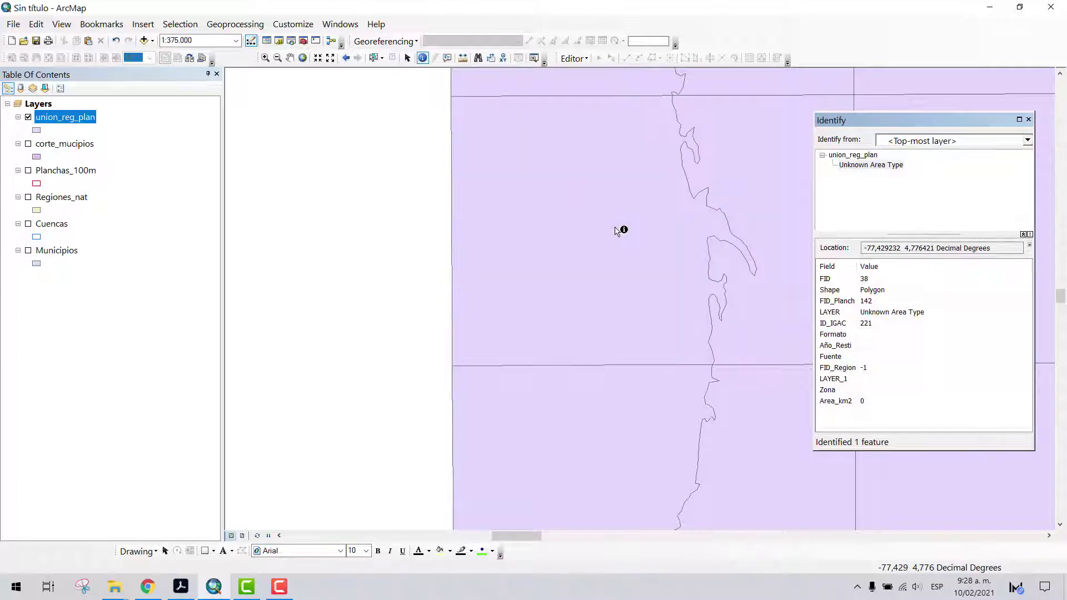
{"action": "left_click", "coordinate": [616, 230]}
{"action": "left_click", "coordinate": [586, 234]}
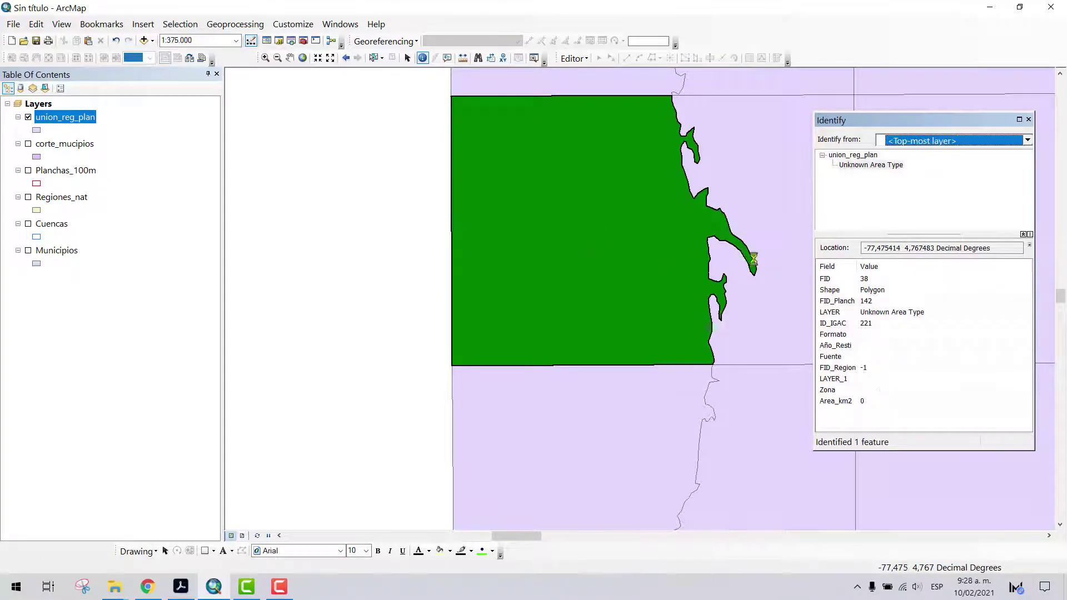
{"action": "left_click", "coordinate": [781, 284]}
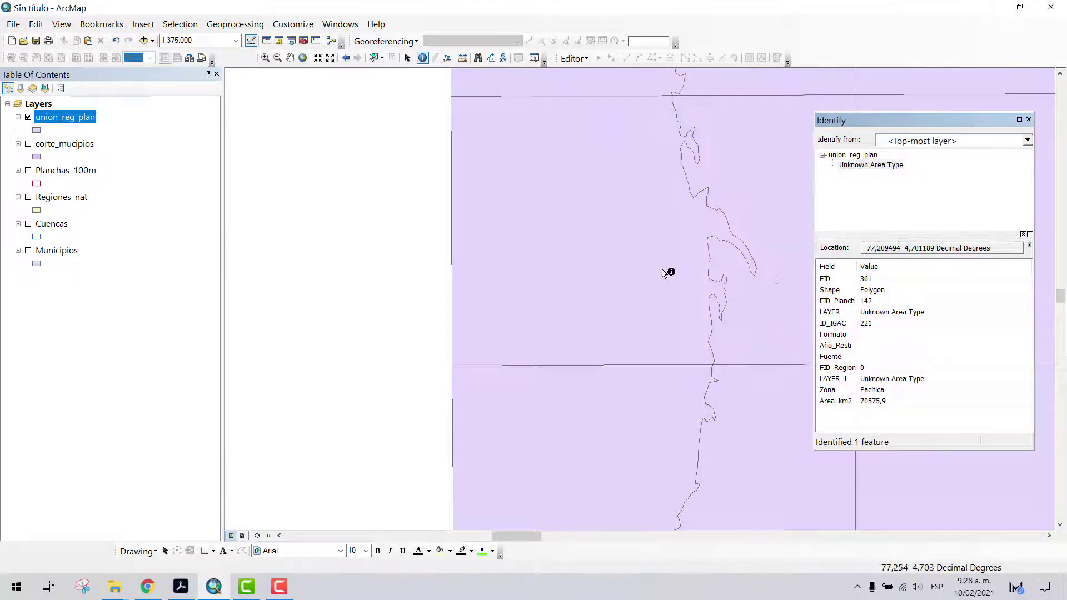
{"action": "left_click", "coordinate": [627, 263]}
{"action": "left_click", "coordinate": [1028, 119]}
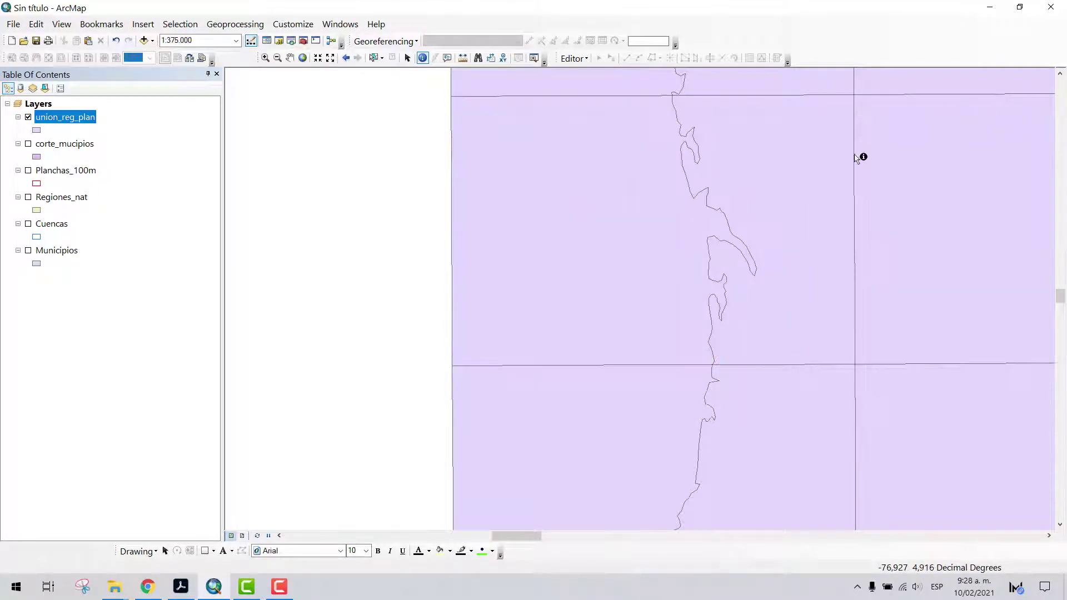
Hide the union_reg_plan layer and display the original Planchas_100m and Regiones_nat layers along the Pacific coast
{"action": "scroll", "coordinate": [598, 297], "scroll_direction": "up", "scroll_amount": 1}
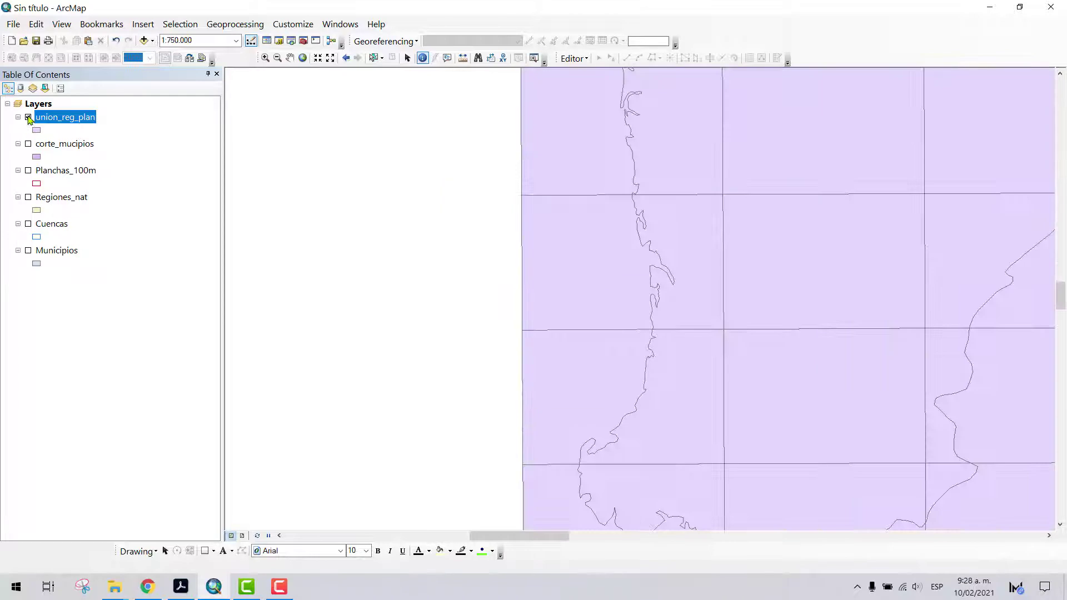
{"action": "left_click", "coordinate": [28, 117]}
{"action": "left_click", "coordinate": [27, 251]}
{"action": "left_click", "coordinate": [28, 251]}
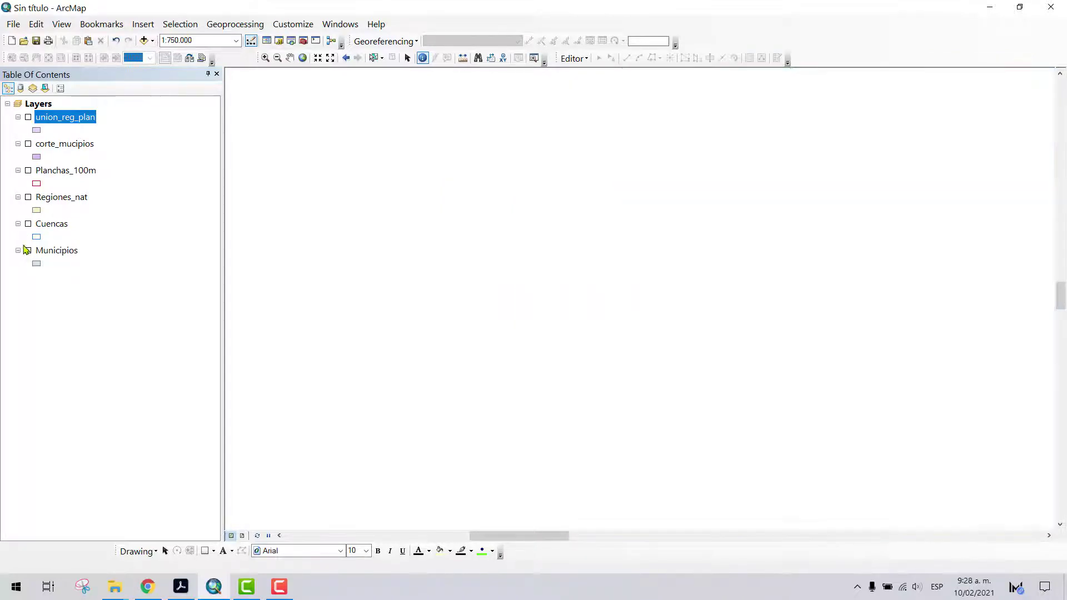
{"action": "left_click", "coordinate": [28, 171]}
{"action": "left_click", "coordinate": [29, 198]}
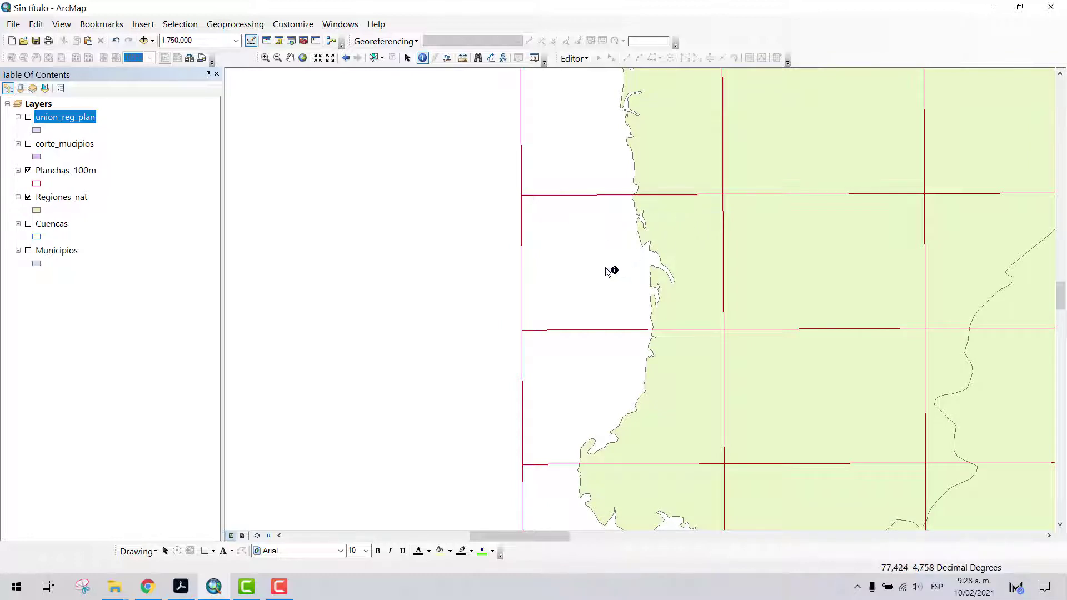
Identify features from all visible layers near the coastline and inspect the Planchas_100m and Regiones_nat attributes separately
{"action": "left_click", "coordinate": [606, 248]}
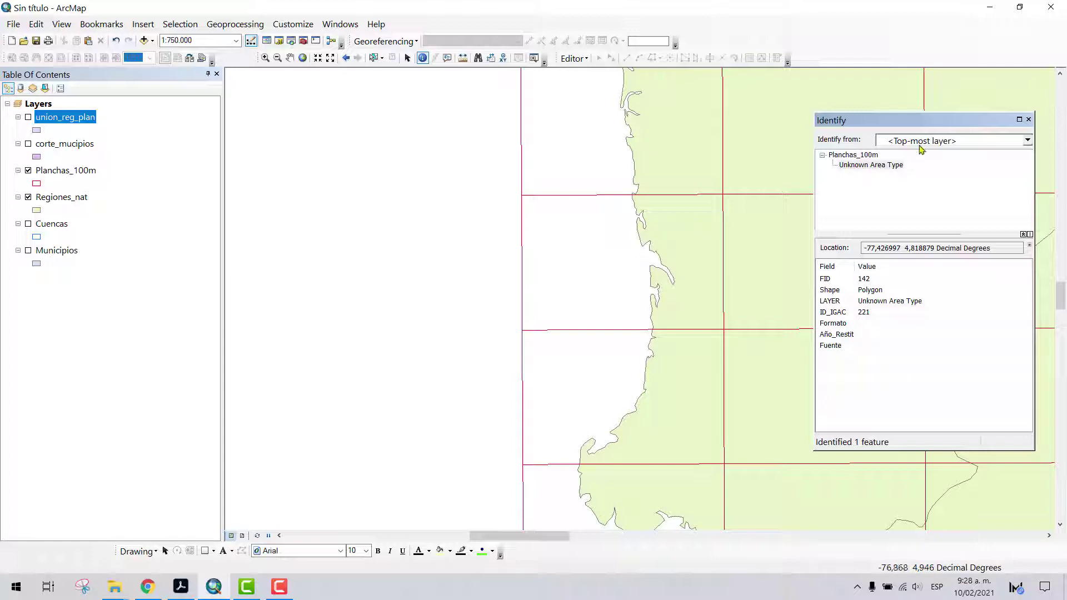
{"action": "left_click", "coordinate": [951, 140]}
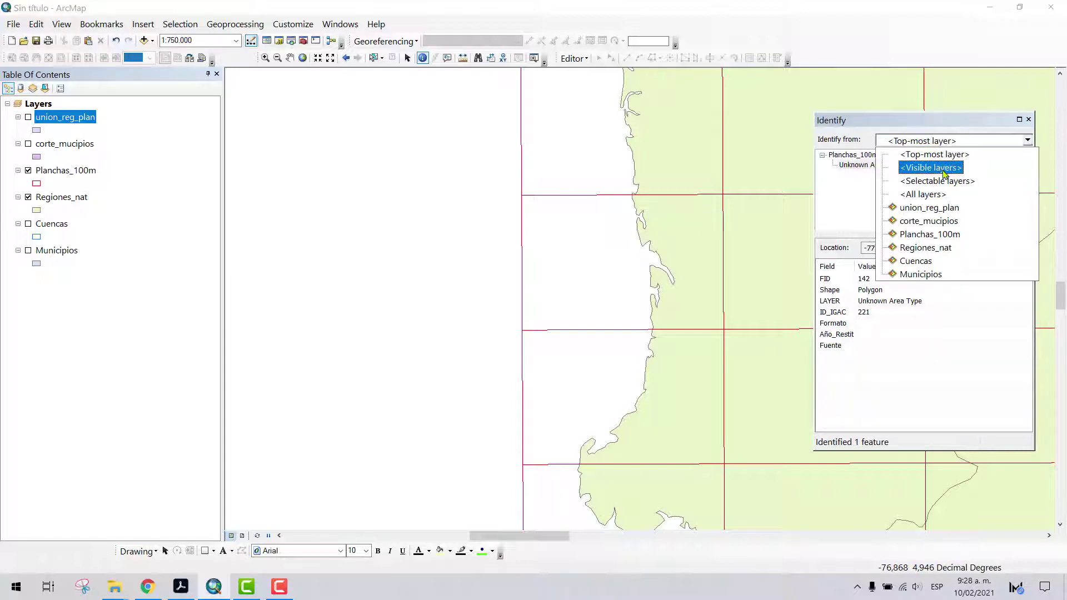
{"action": "left_click", "coordinate": [939, 167]}
{"action": "left_click", "coordinate": [694, 260]}
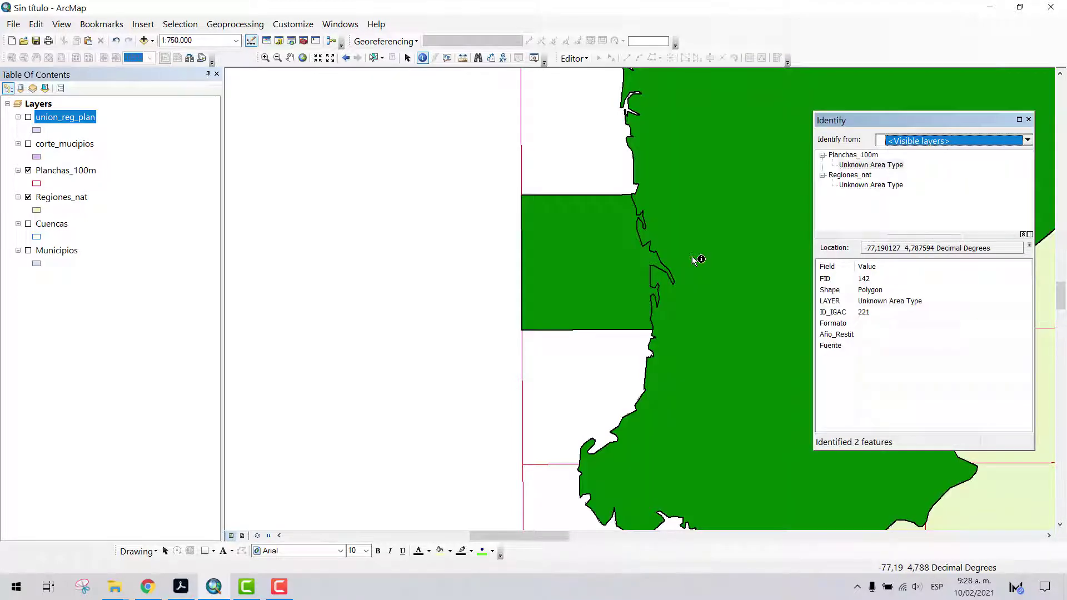
{"action": "left_click", "coordinate": [890, 185]}
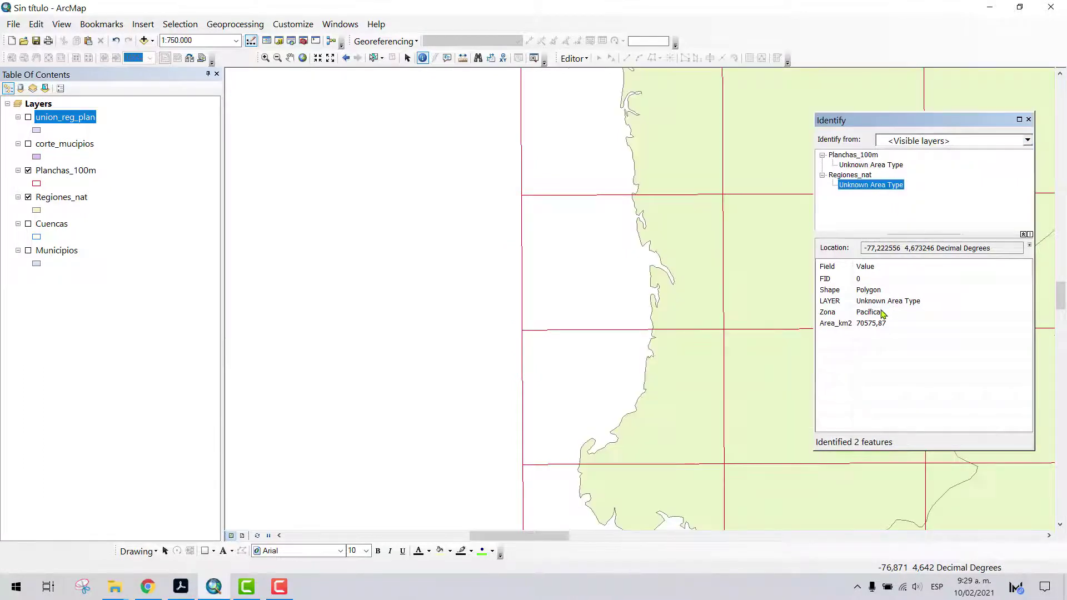
{"action": "left_click", "coordinate": [882, 186]}
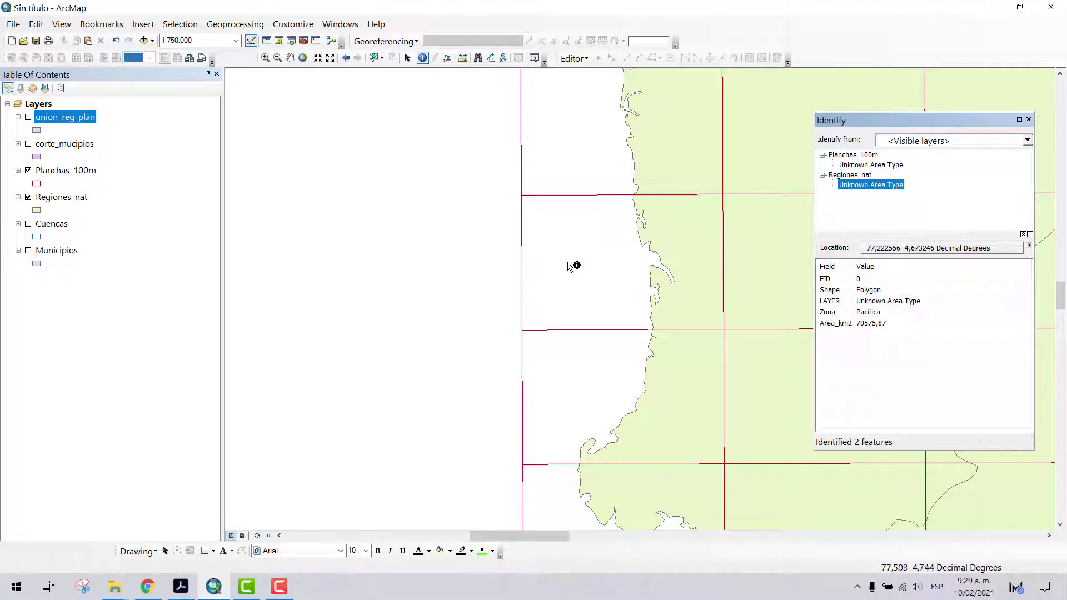
{"action": "left_click", "coordinate": [1029, 119]}
Display union_reg_plan again and hide the Regiones_nat and Planchas_100m layers
{"action": "left_click", "coordinate": [31, 119]}
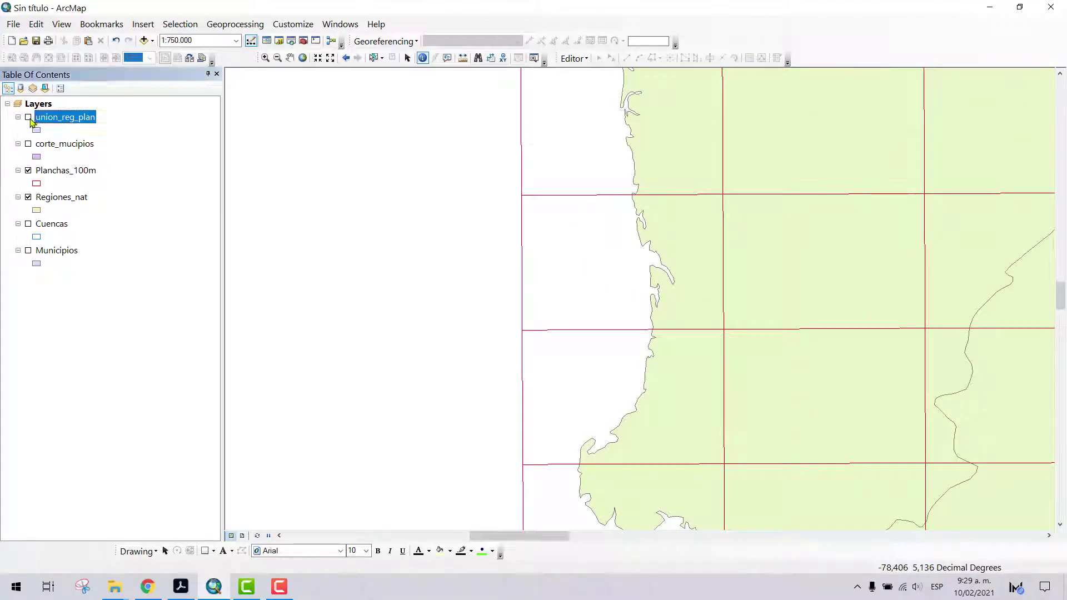
{"action": "left_click", "coordinate": [29, 198]}
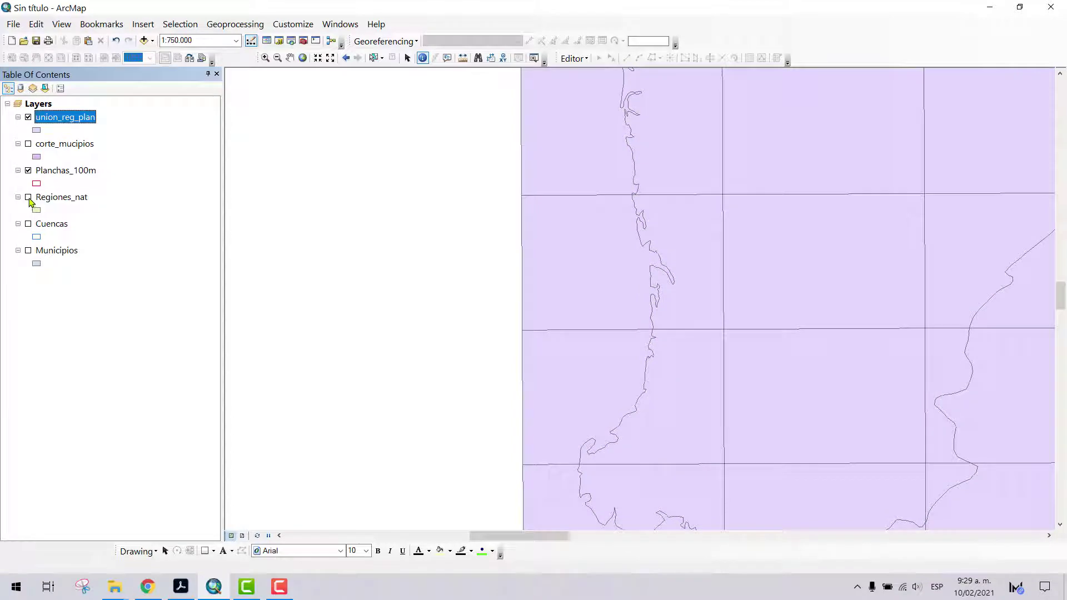
{"action": "left_click", "coordinate": [28, 171]}
Identify the union_reg_plan polygons on land and at sea and compare their combined sheet and region attributes
{"action": "left_click", "coordinate": [672, 234]}
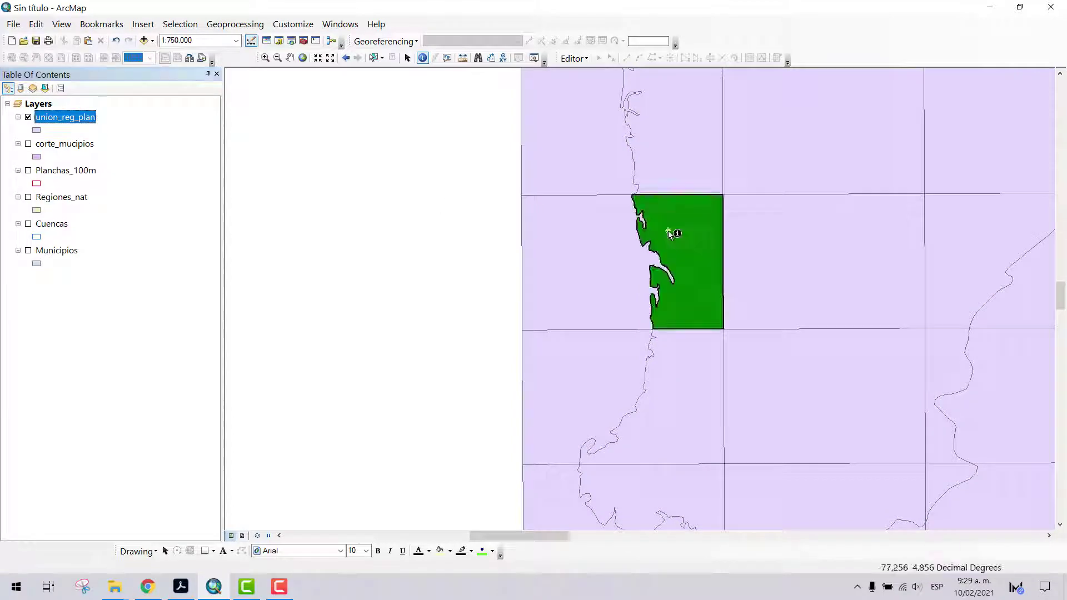
{"action": "left_click", "coordinate": [680, 230]}
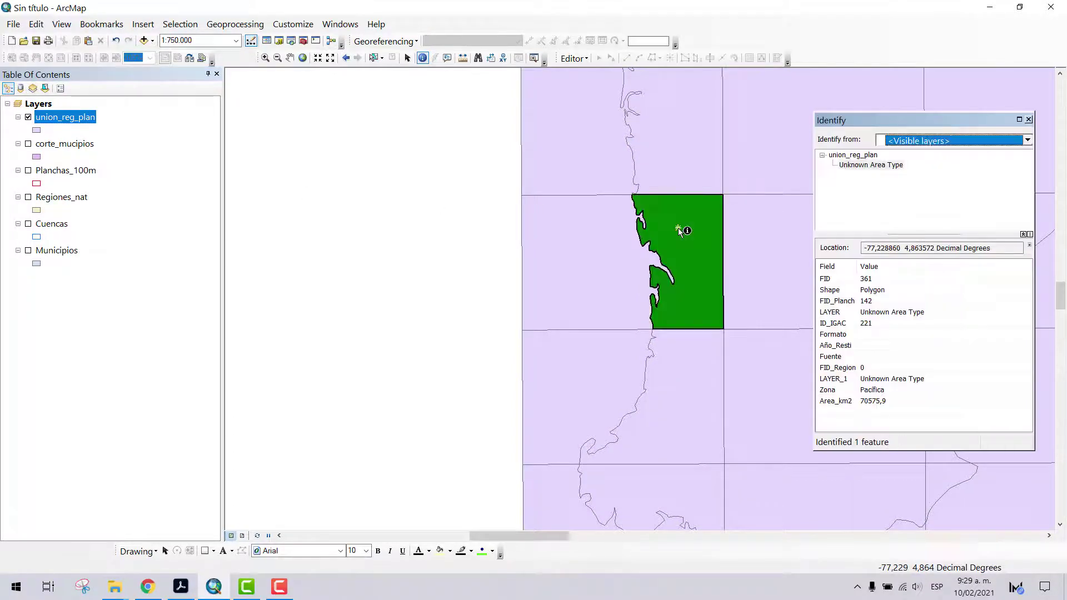
{"action": "left_click", "coordinate": [702, 136]}
{"action": "left_click", "coordinate": [767, 158]}
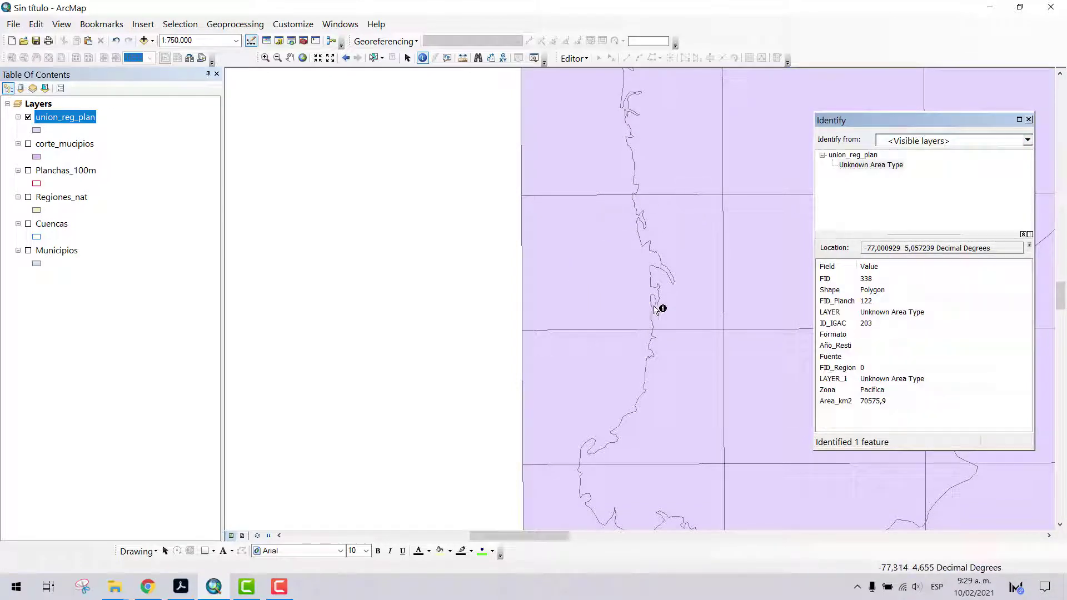
{"action": "left_click", "coordinate": [575, 239]}
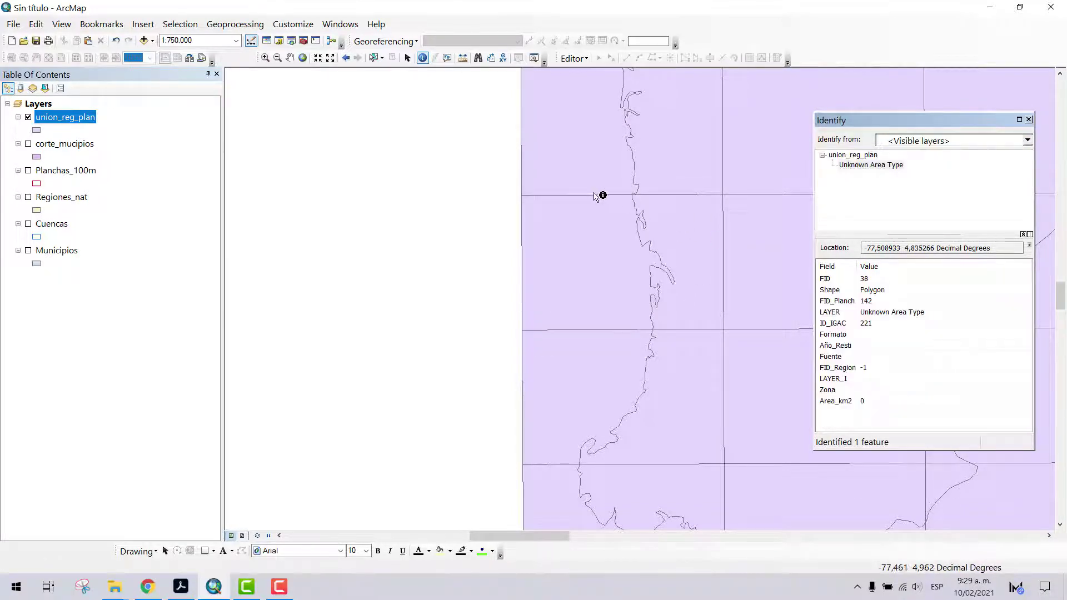
{"action": "left_click", "coordinate": [672, 232]}
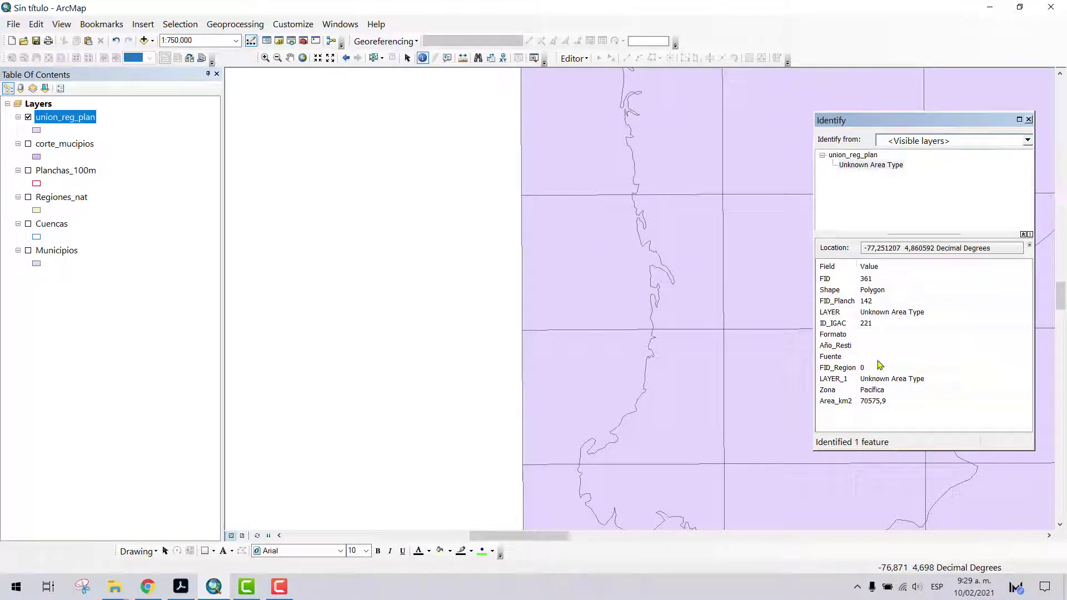
{"action": "left_click", "coordinate": [566, 223]}
{"action": "left_click", "coordinate": [665, 220]}
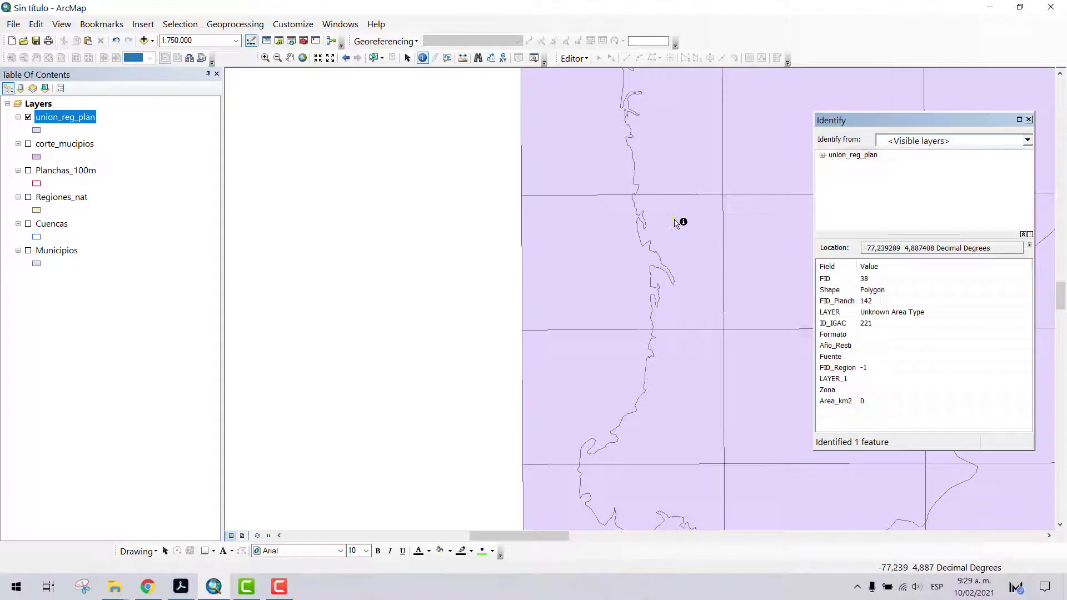
{"action": "left_click", "coordinate": [609, 233]}
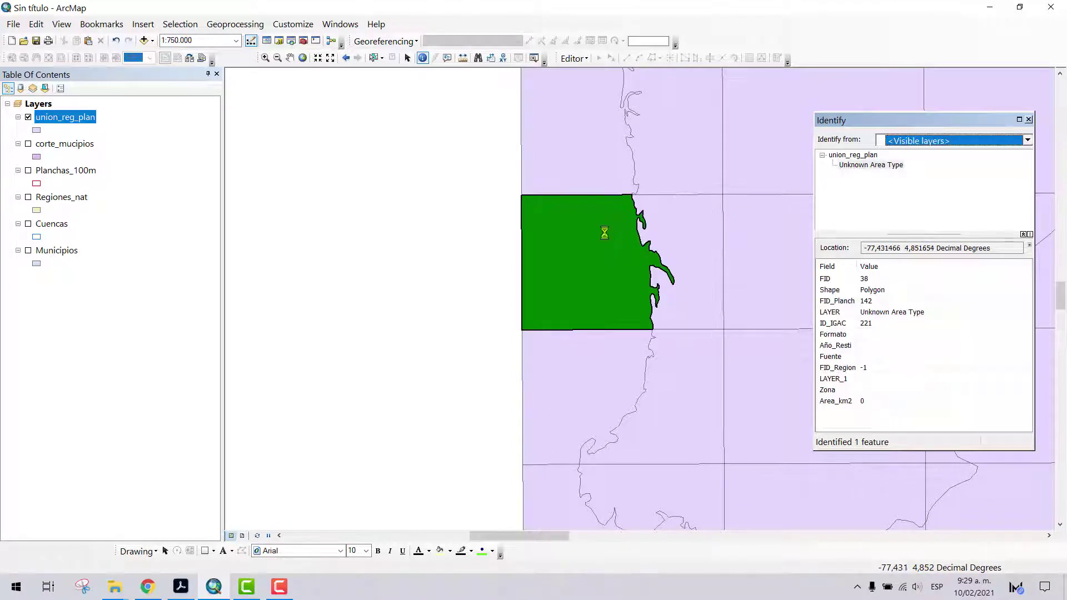
{"action": "left_click", "coordinate": [1029, 120]}
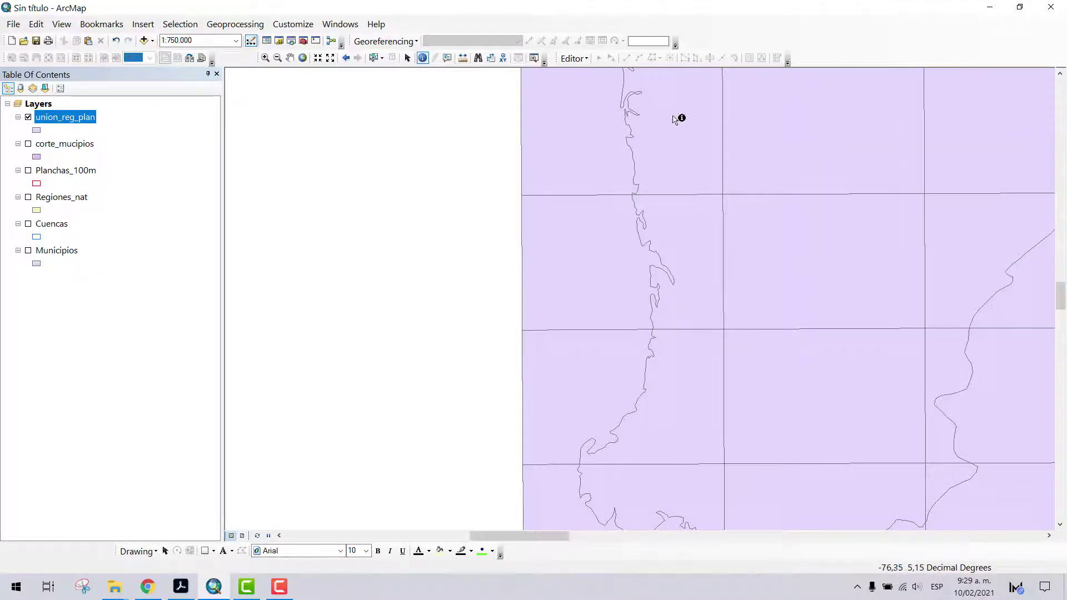
Hide union_reg_plan and display Planchas_100m together with Cuencas at 1:6.000.000, leaving Regiones_nat hidden
{"action": "left_click", "coordinate": [29, 117]}
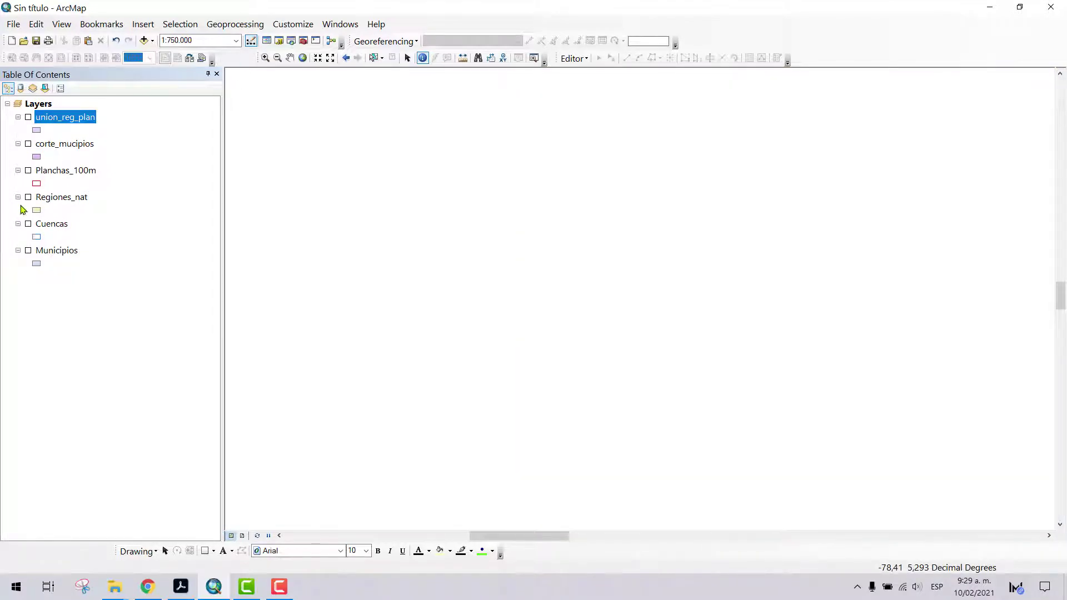
{"action": "left_click", "coordinate": [28, 198]}
{"action": "scroll", "coordinate": [378, 282], "scroll_direction": "down", "scroll_amount": 2}
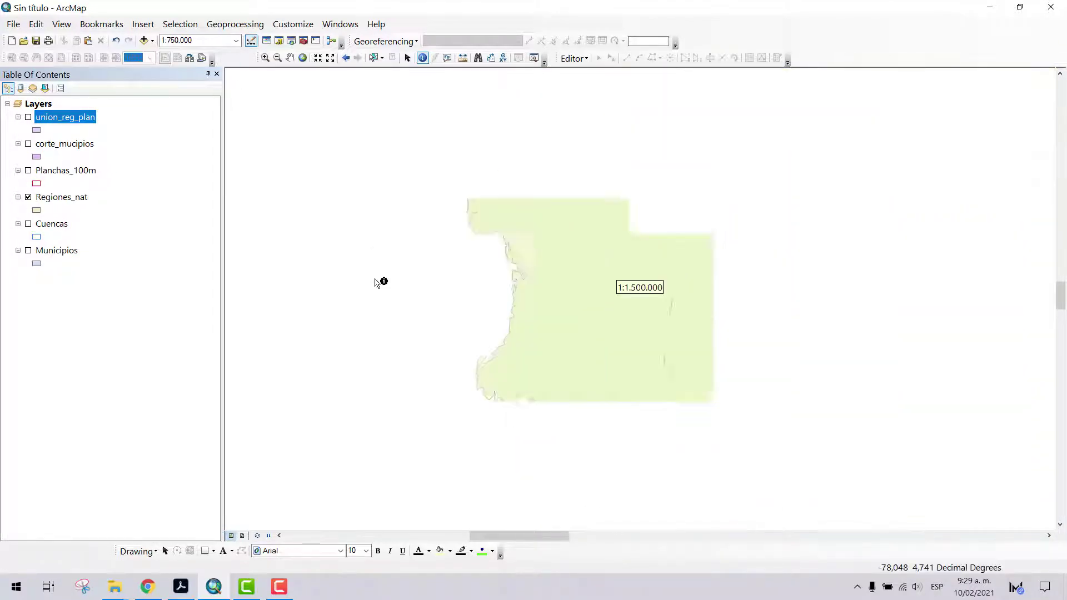
{"action": "scroll", "coordinate": [380, 282], "scroll_direction": "down", "scroll_amount": 2}
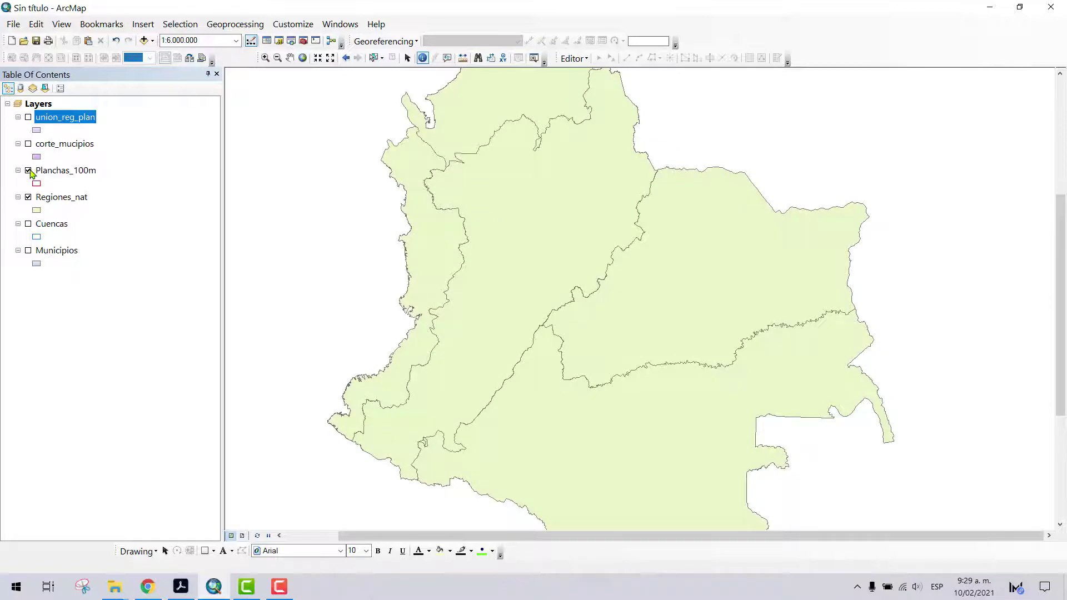
{"action": "left_click", "coordinate": [28, 197]}
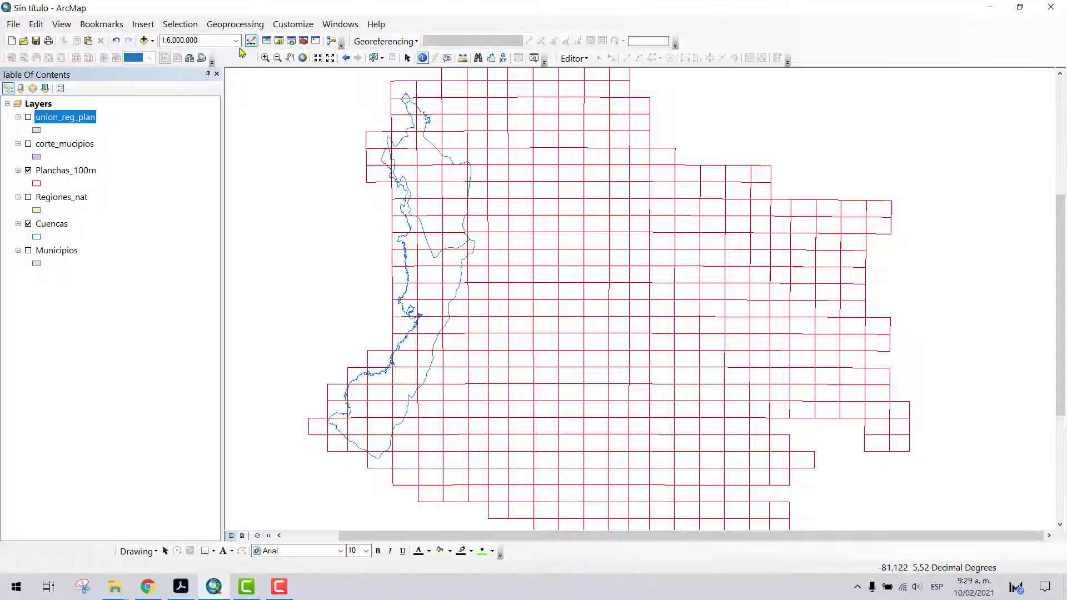
{"action": "left_click", "coordinate": [248, 26]}
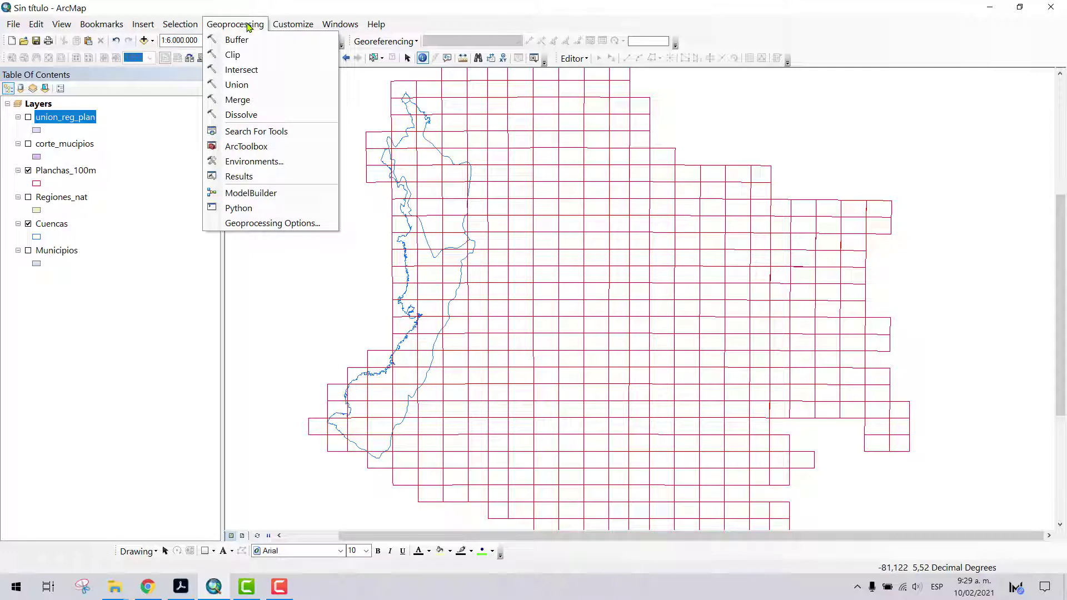
{"action": "left_click", "coordinate": [328, 6]}
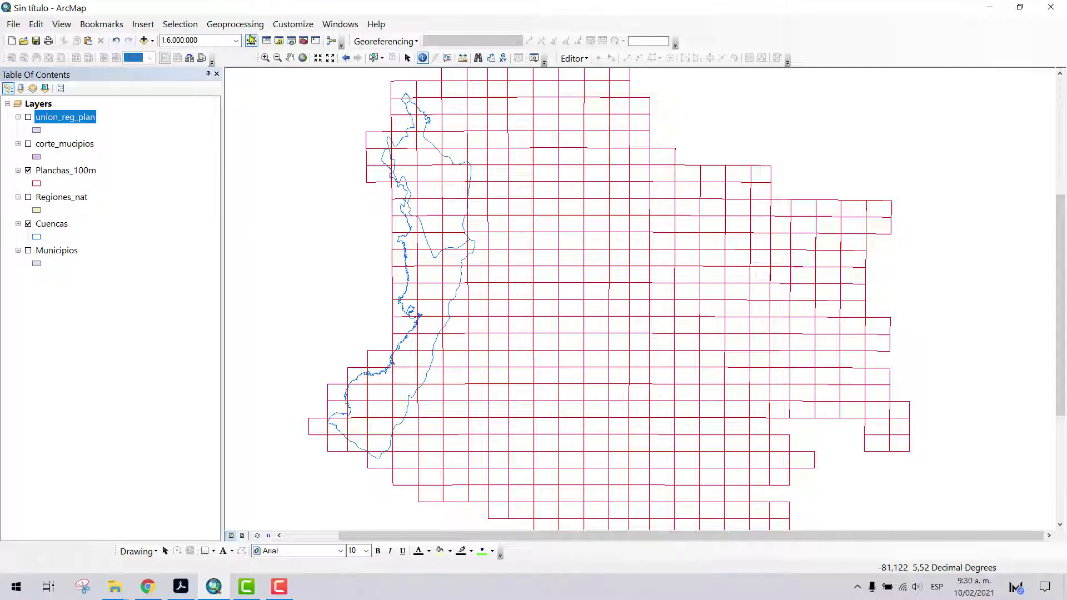
Leave only corte_mucipios displayed and symbolize it by unique values of the Departamen field, adding all values
{"action": "left_click", "coordinate": [29, 171]}
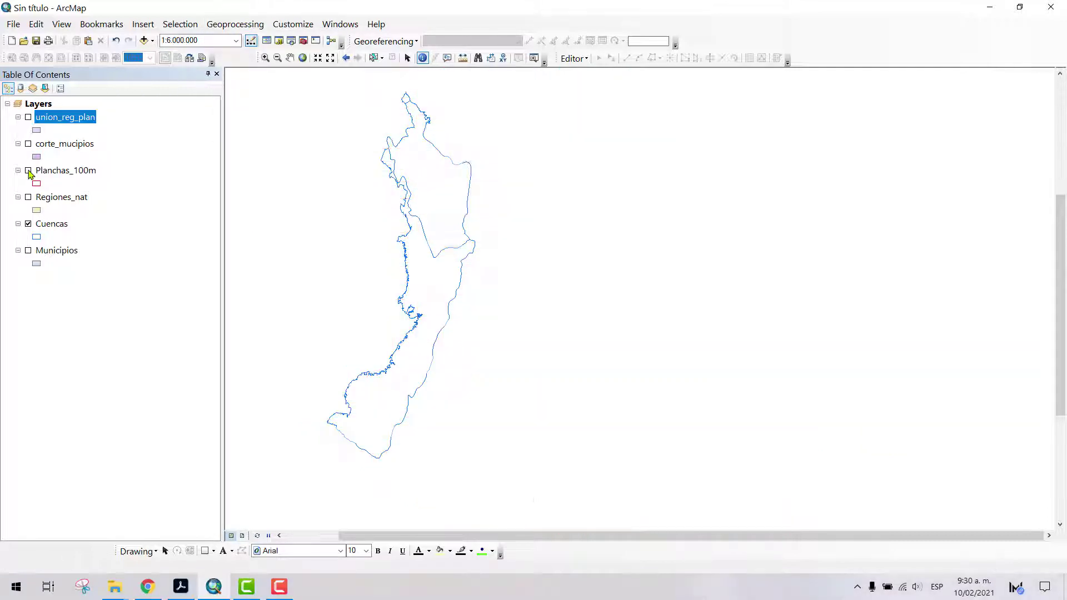
{"action": "left_click", "coordinate": [27, 144]}
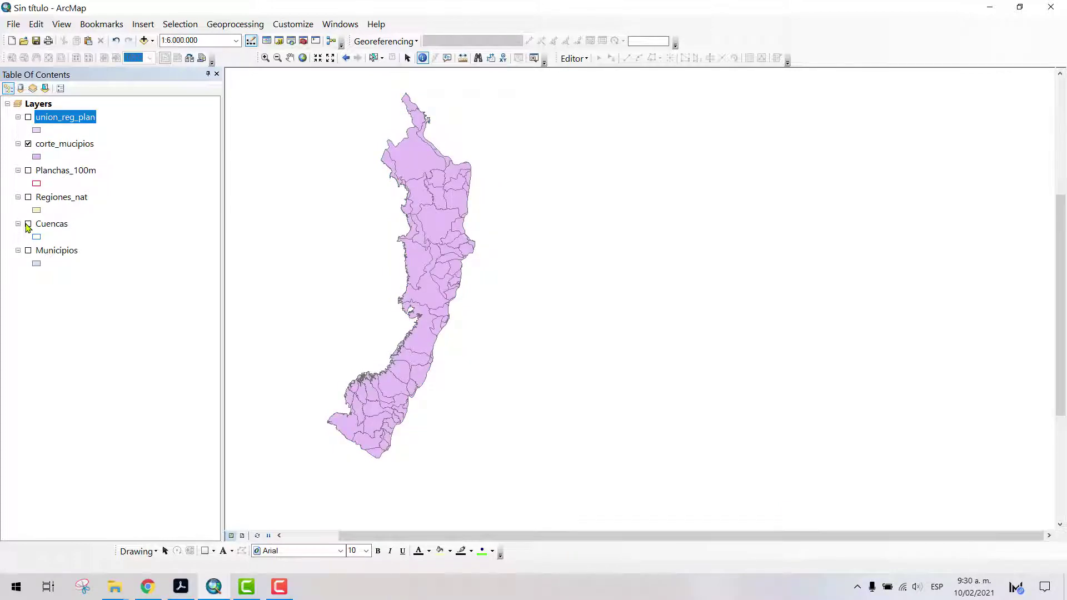
{"action": "double_click", "coordinate": [80, 145]}
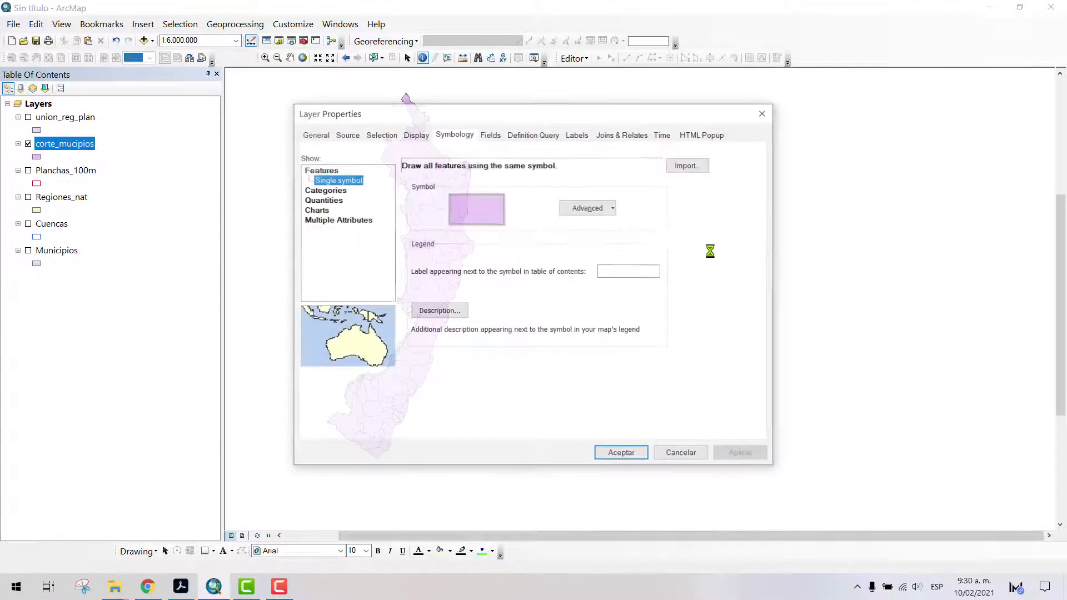
{"action": "left_click", "coordinate": [332, 189]}
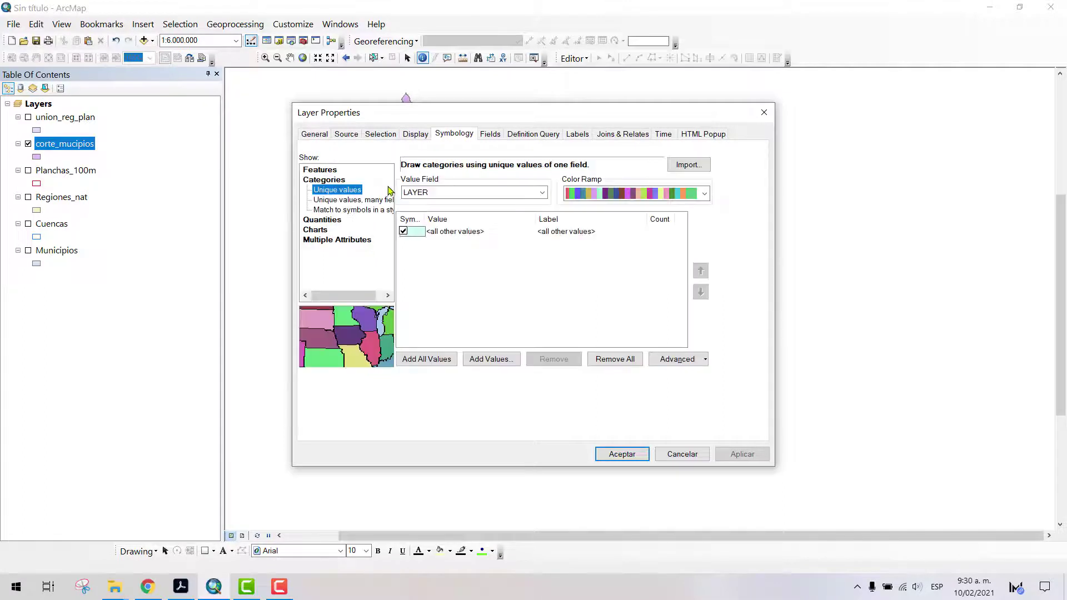
{"action": "left_click", "coordinate": [468, 193]}
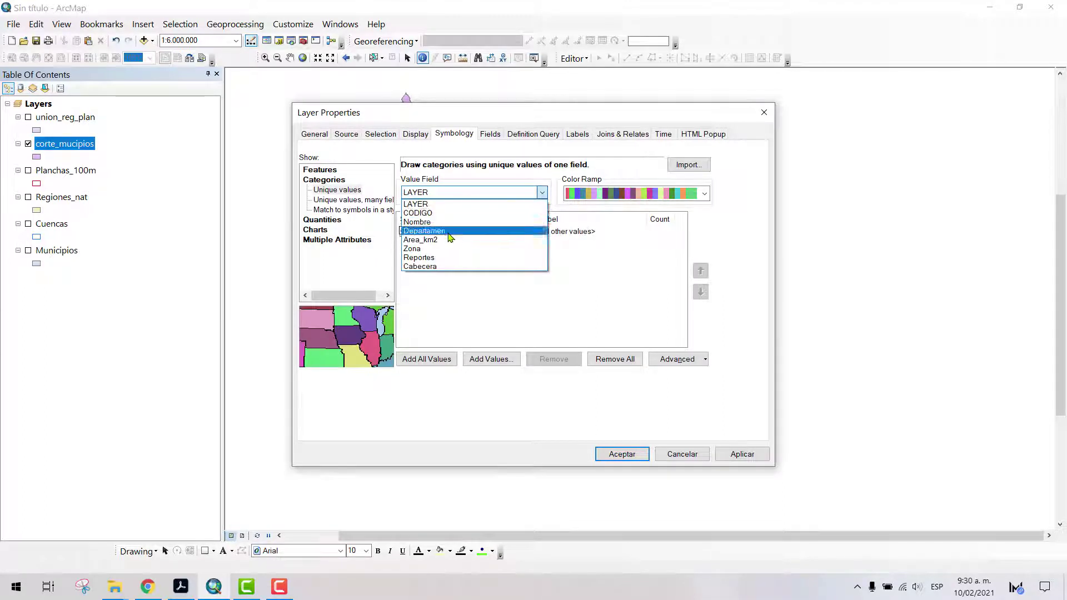
{"action": "left_click", "coordinate": [448, 232]}
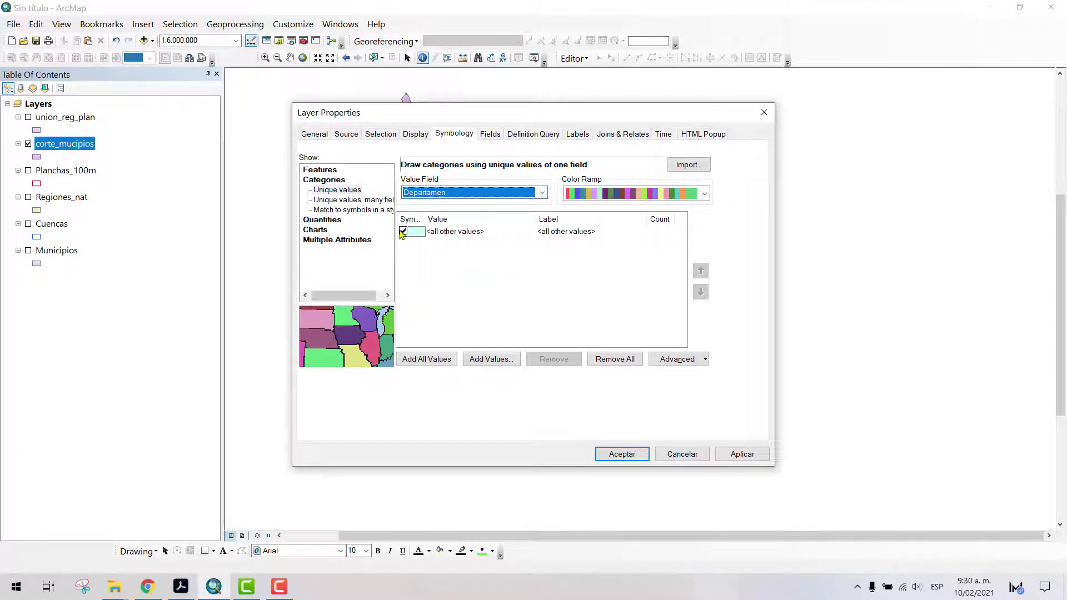
{"action": "left_click", "coordinate": [432, 360]}
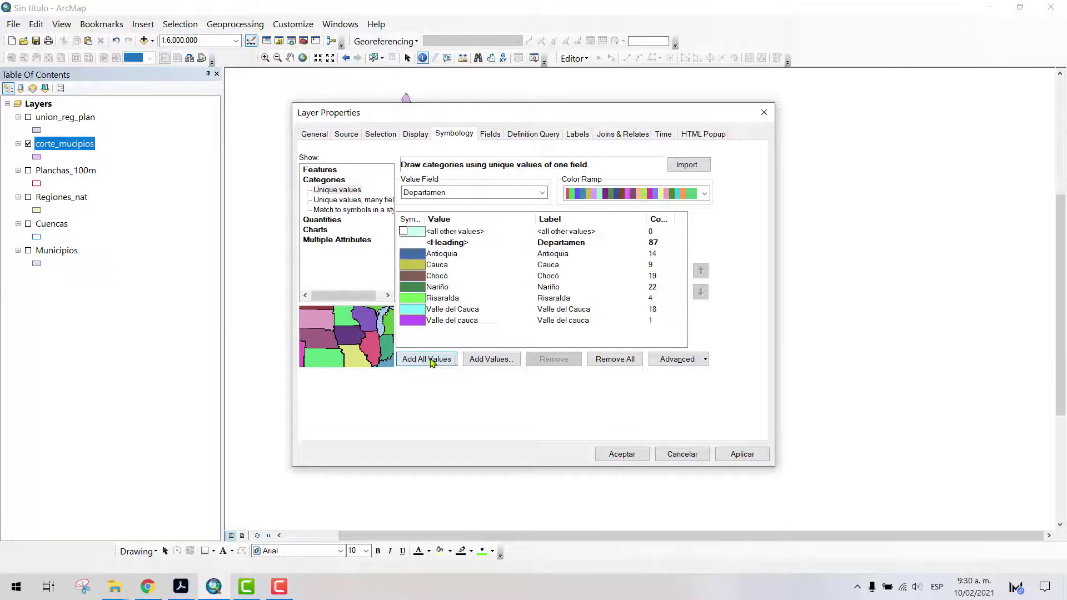
{"action": "left_click", "coordinate": [621, 454]}
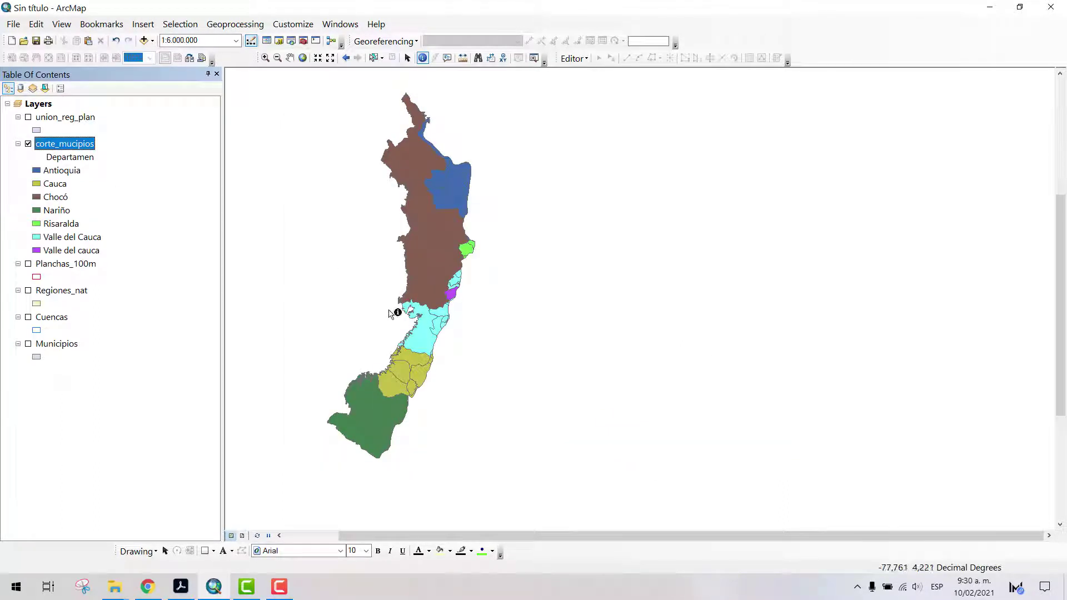
Start an edit session on the corte_mucipios layer, continuing past the layer warnings
{"action": "left_click", "coordinate": [266, 58]}
{"action": "left_click_drag", "start_coordinate": [506, 250], "coordinate": [368, 377]}
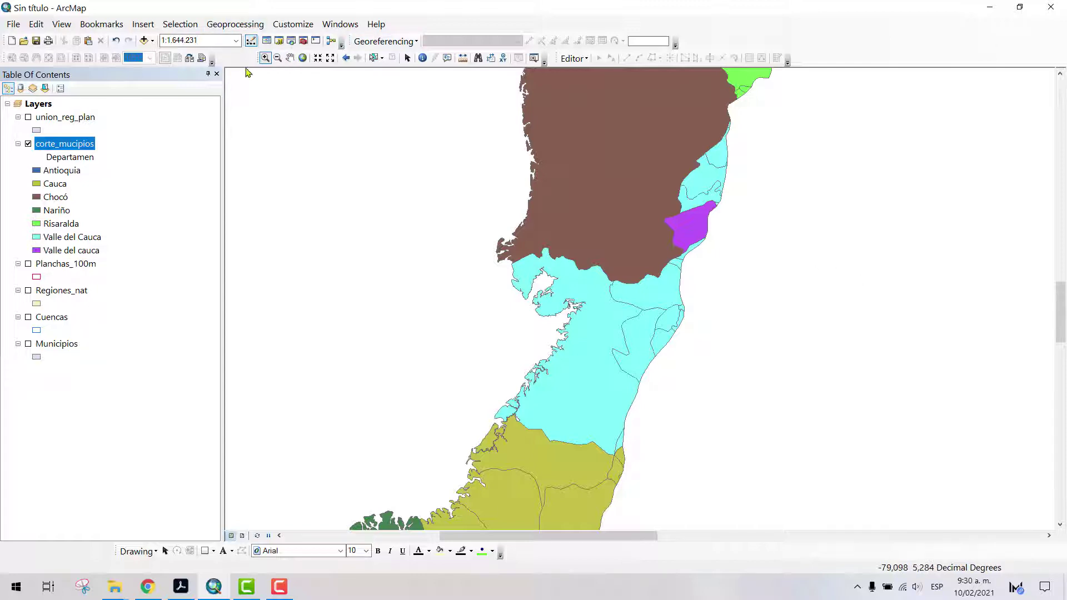
{"action": "left_click", "coordinate": [574, 59]}
{"action": "left_click", "coordinate": [755, 49]}
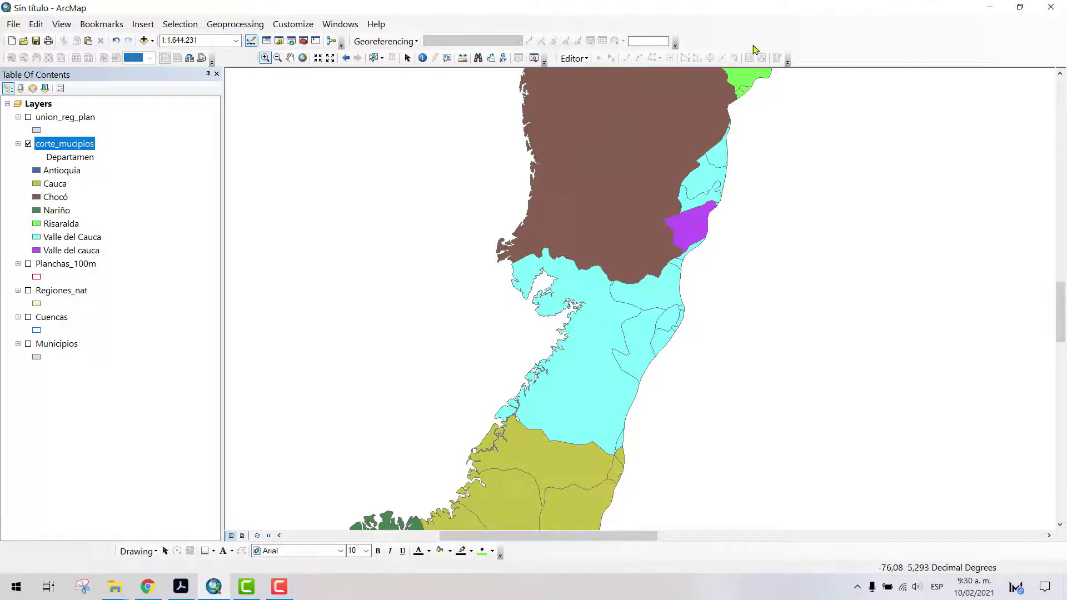
{"action": "right_click", "coordinate": [856, 51]}
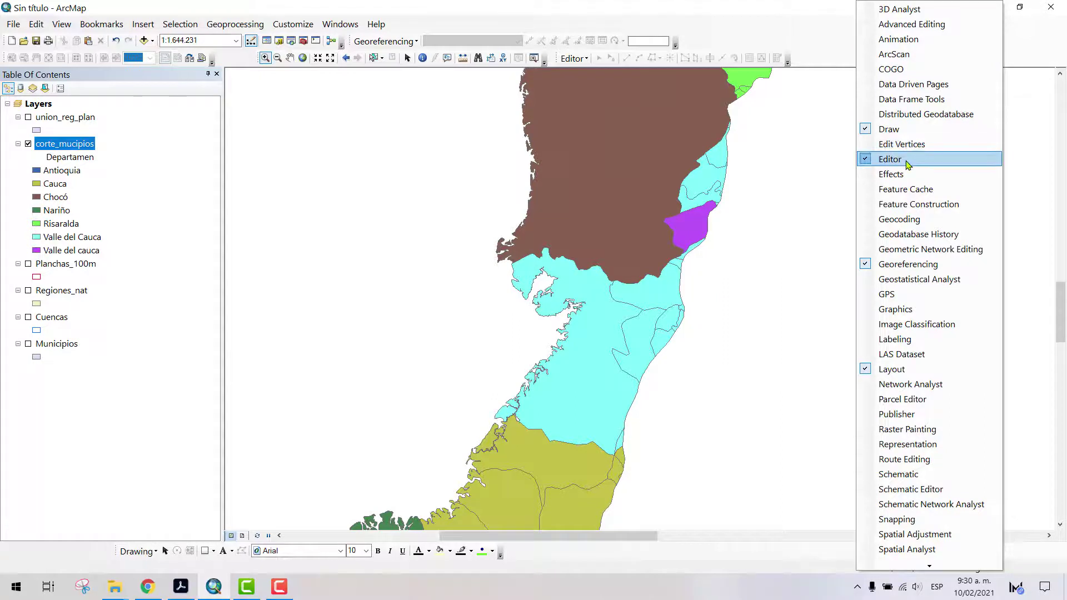
{"action": "left_click", "coordinate": [773, 31]}
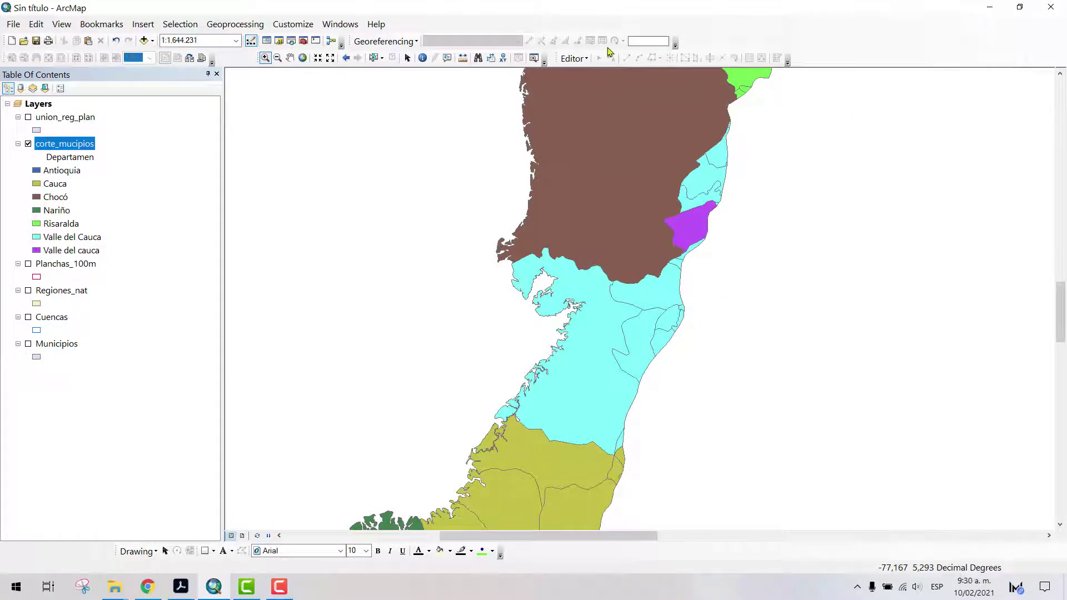
{"action": "left_click", "coordinate": [573, 59]}
{"action": "left_click", "coordinate": [578, 76]}
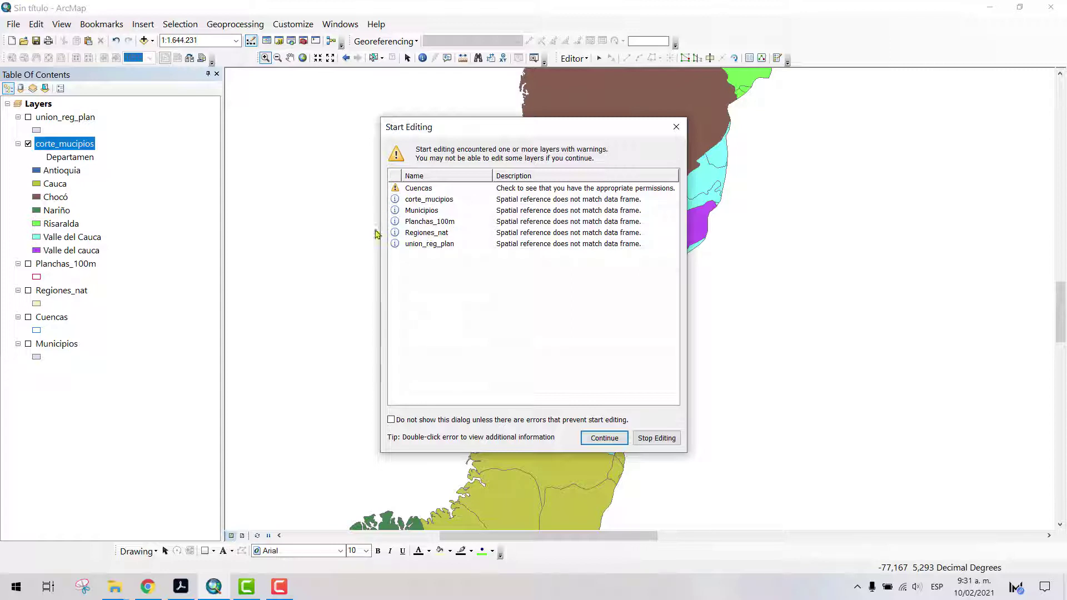
{"action": "left_click", "coordinate": [447, 201]}
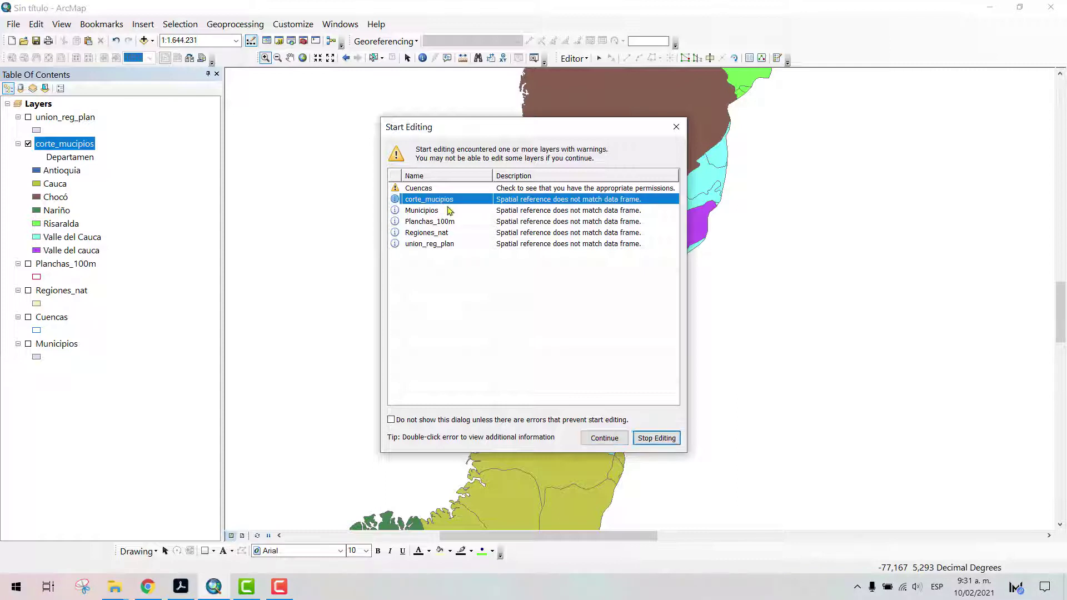
{"action": "left_click", "coordinate": [614, 433]}
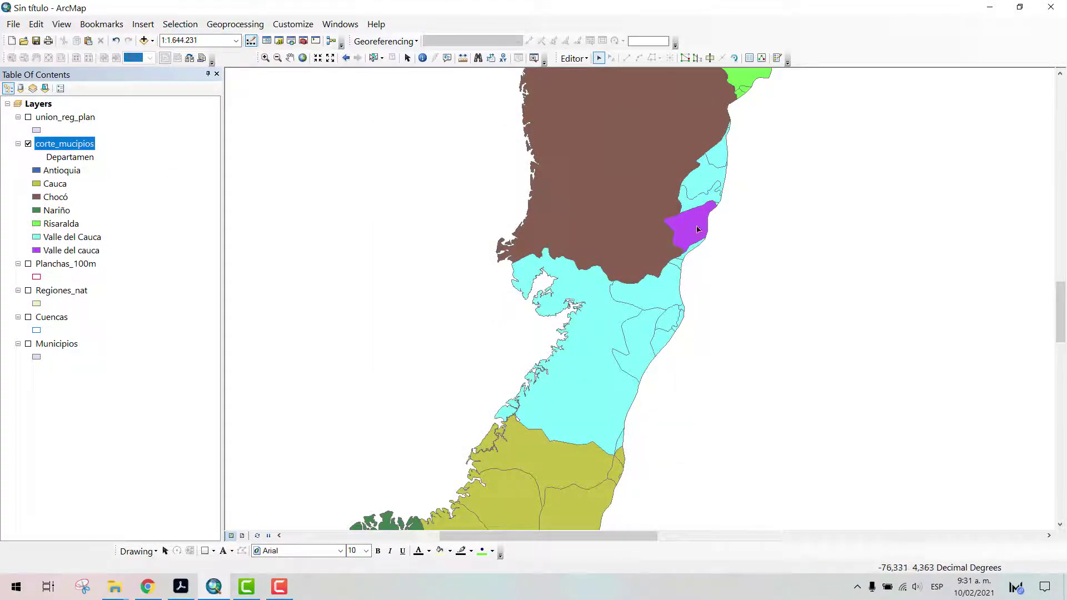
Select the polygon classed as Valle del cauca and show only its record in the corte_mucipios attribute table
{"action": "left_click", "coordinate": [691, 228]}
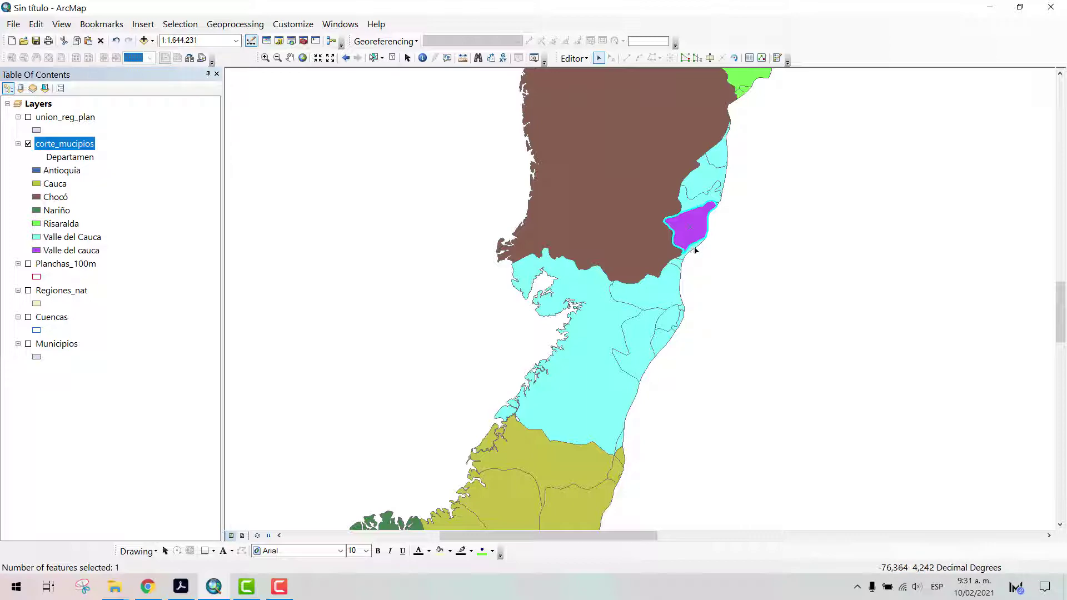
{"action": "right_click", "coordinate": [55, 145]}
{"action": "left_click", "coordinate": [100, 183]}
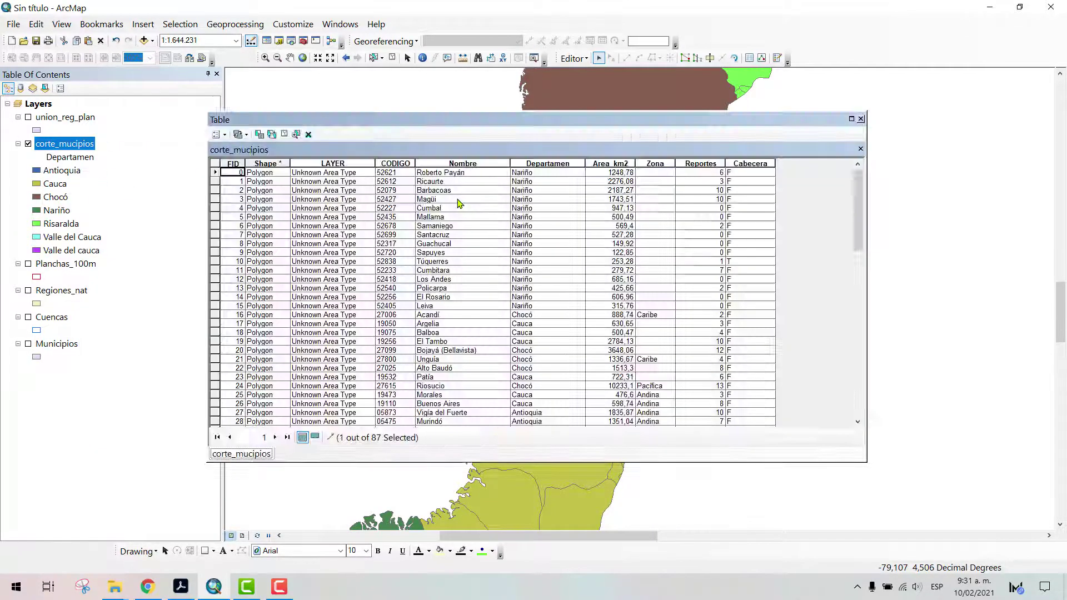
{"action": "left_click_drag", "start_coordinate": [859, 203], "coordinate": [854, 338]}
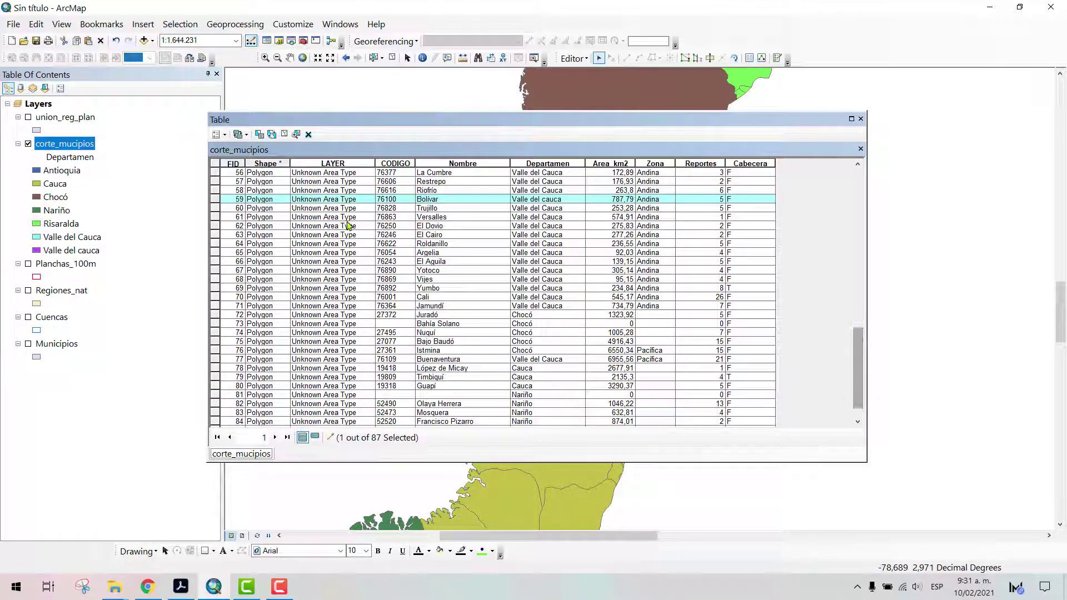
{"action": "left_click", "coordinate": [315, 438]}
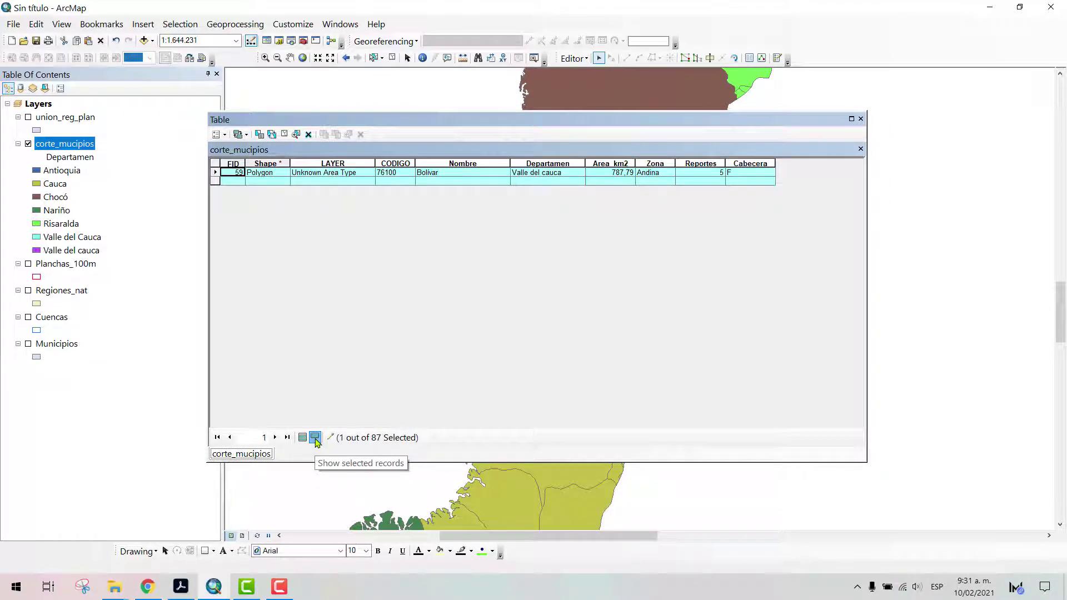
Set the Departamen value of the Bolívar record to Valle del Cauca and save the edits
{"action": "left_click", "coordinate": [546, 175]}
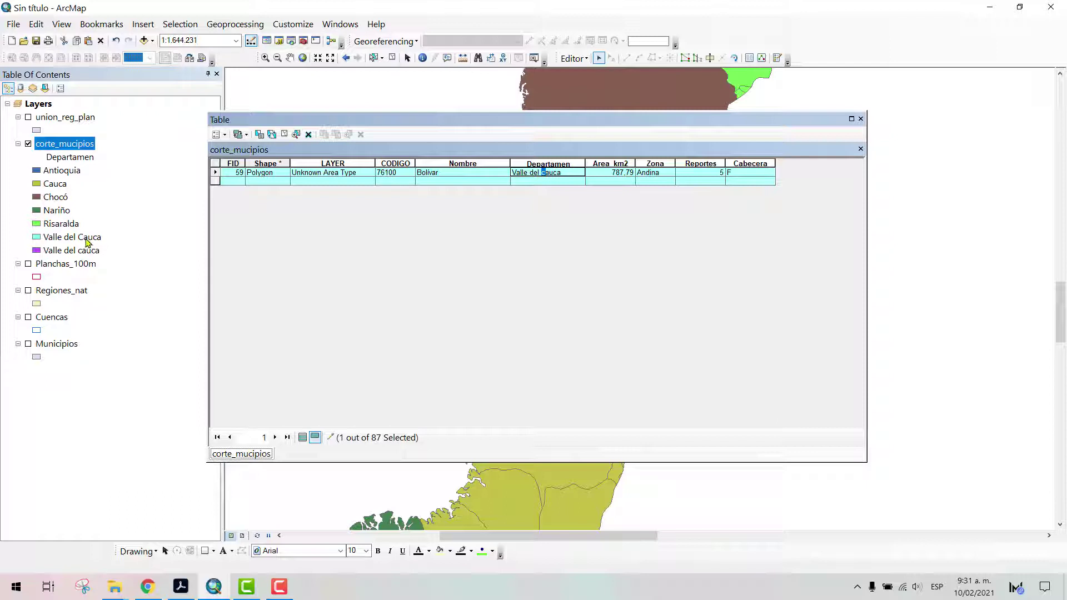
{"action": "left_click", "coordinate": [471, 174]}
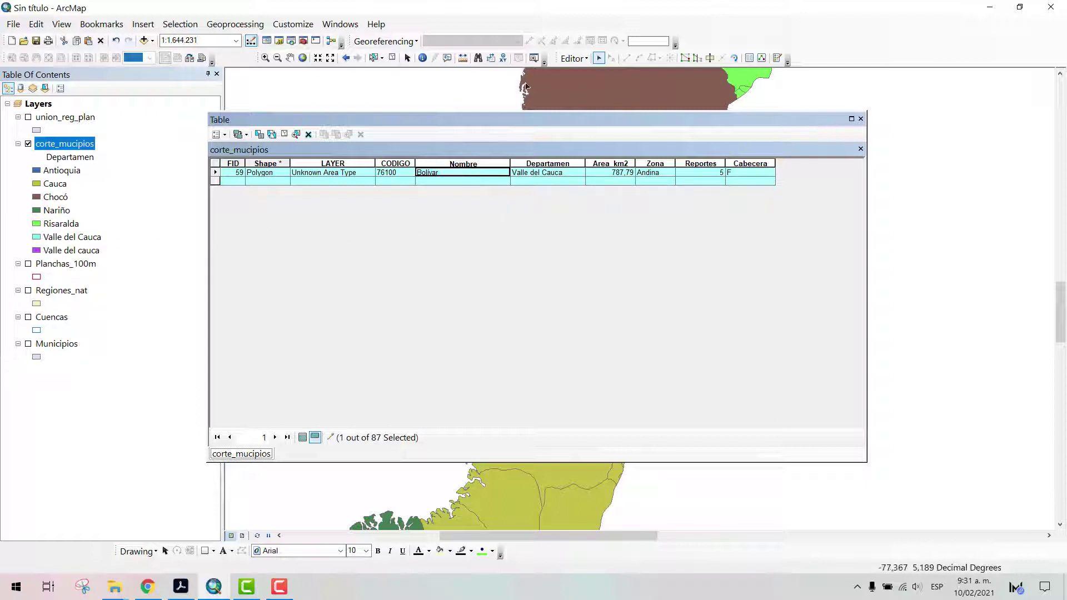
{"action": "left_click", "coordinate": [564, 58]}
{"action": "left_click", "coordinate": [581, 105]}
Show all records again, close the attribute table and clear the feature selection
{"action": "left_click", "coordinate": [303, 438]}
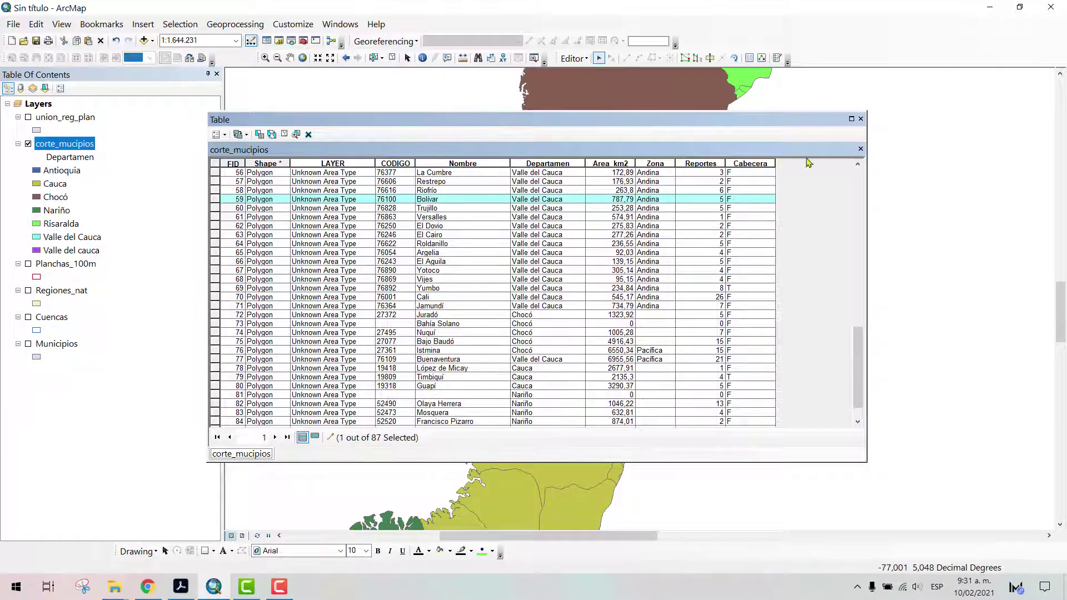
{"action": "left_click", "coordinate": [860, 119]}
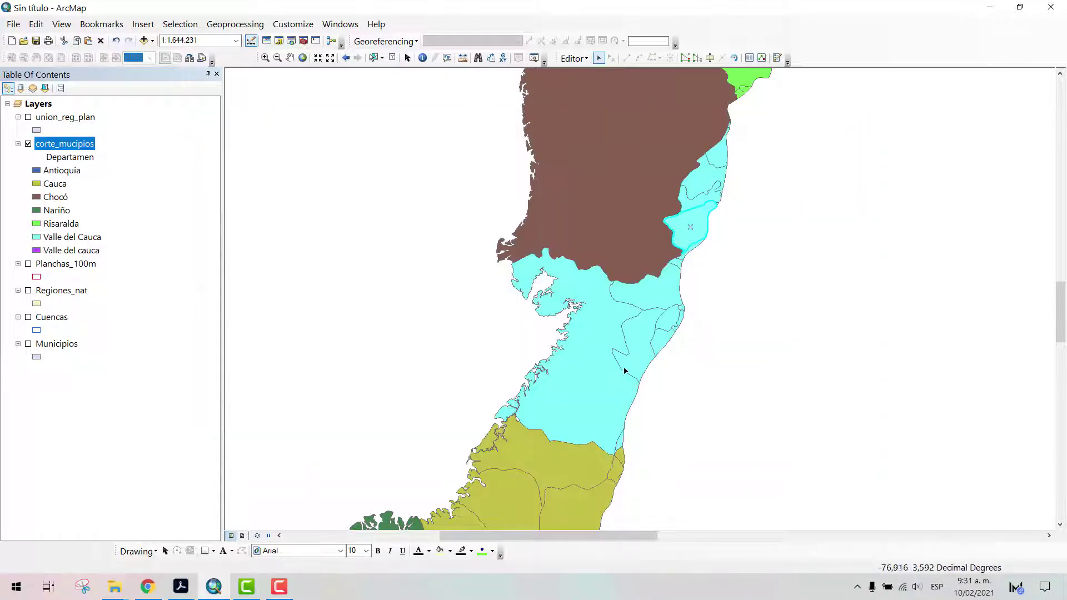
{"action": "left_click", "coordinate": [392, 58]}
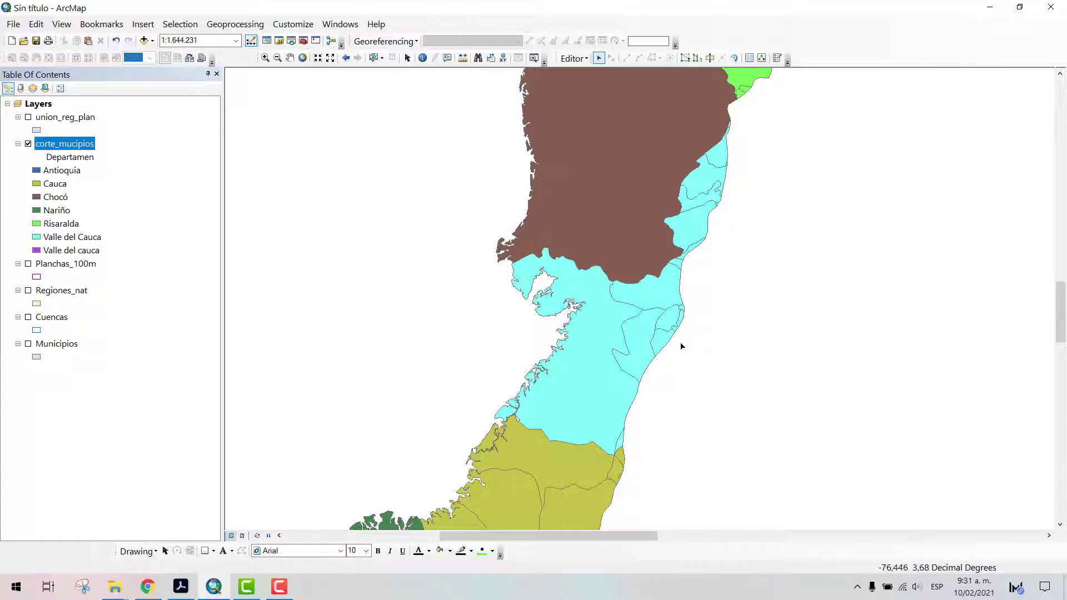
Add all Departamen values again in the unique values symbology of corte_mucipios and apply them
{"action": "scroll", "coordinate": [694, 223], "scroll_direction": "down", "scroll_amount": 1}
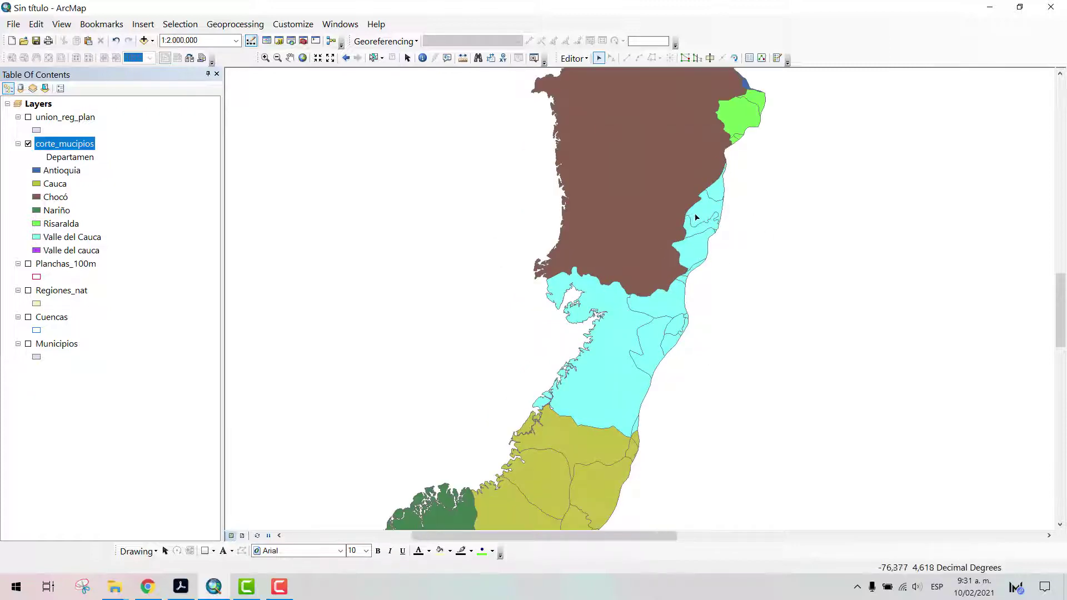
{"action": "double_click", "coordinate": [78, 144]}
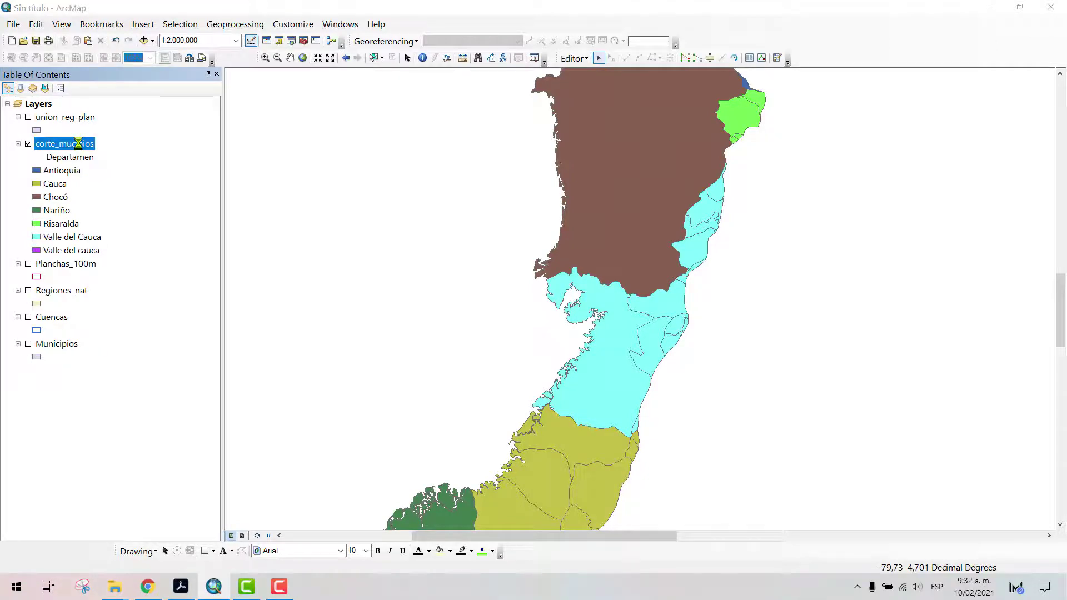
{"action": "left_click", "coordinate": [437, 360]}
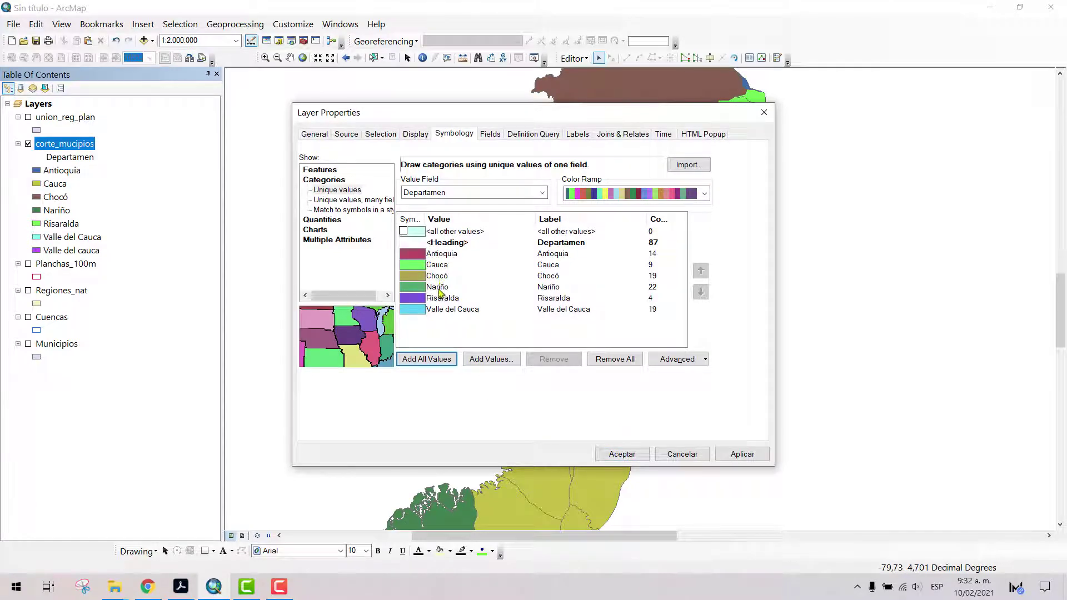
{"action": "left_click", "coordinate": [618, 453]}
{"action": "scroll", "coordinate": [720, 316], "scroll_direction": "down", "scroll_amount": 2}
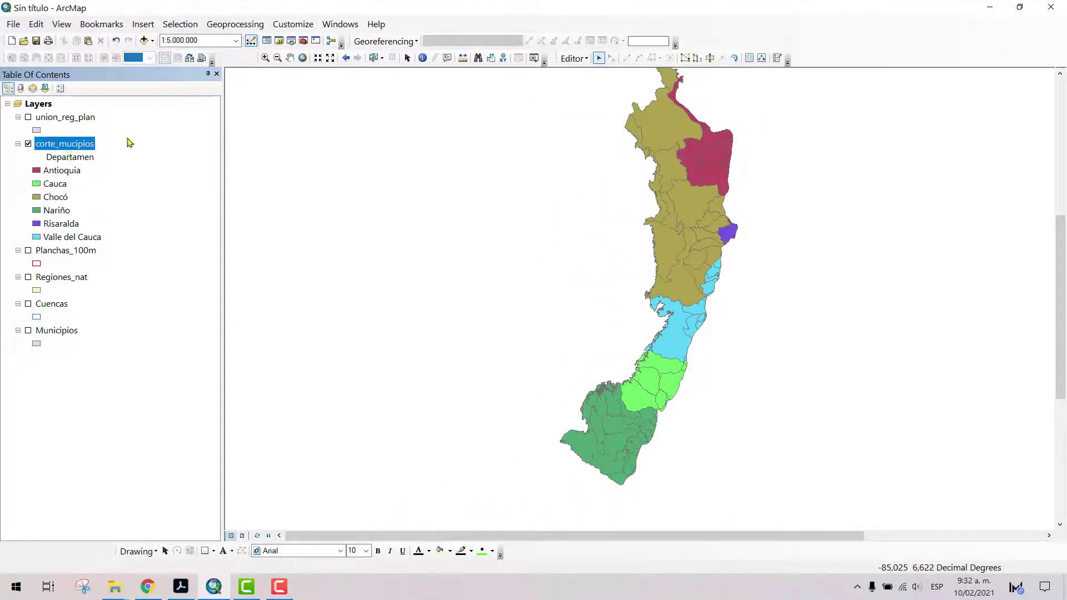
Set up the Dissolve tool with corte_mucipios as the input features, keeping the map at 1:6.000.000
{"action": "left_click", "coordinate": [289, 58]}
{"action": "left_click_drag", "start_coordinate": [679, 162], "coordinate": [634, 176]}
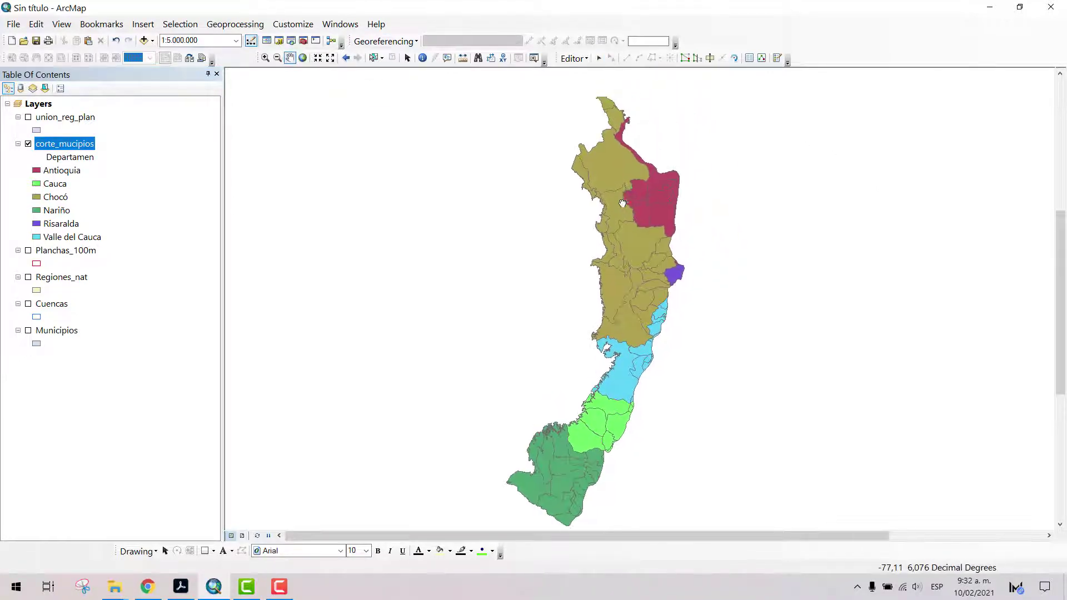
{"action": "scroll", "coordinate": [633, 229], "scroll_direction": "up", "scroll_amount": 1}
{"action": "left_click_drag", "start_coordinate": [633, 229], "coordinate": [585, 204]}
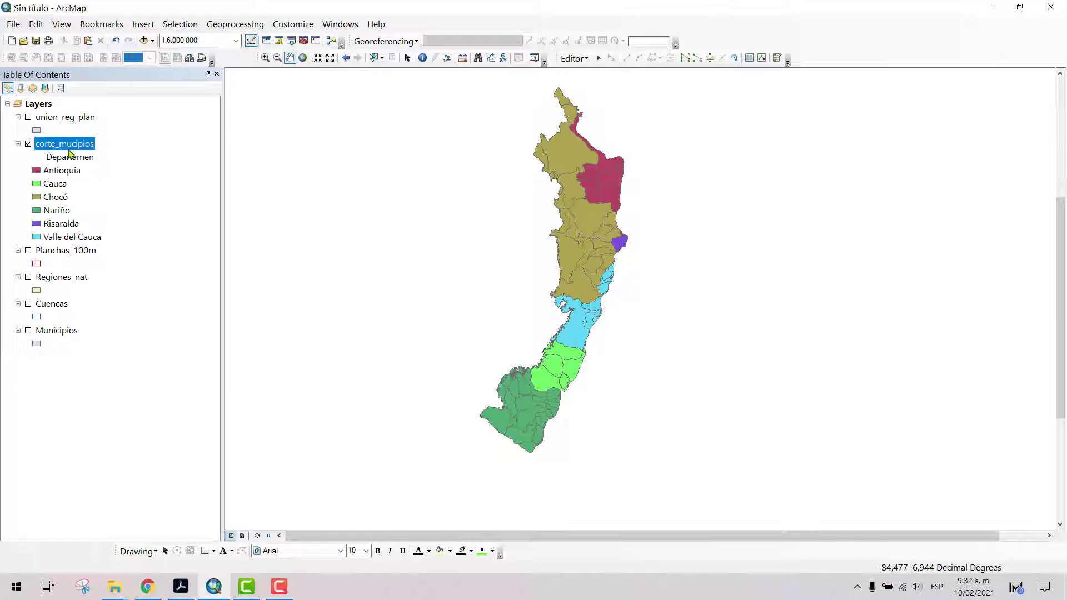
{"action": "left_click", "coordinate": [235, 24]}
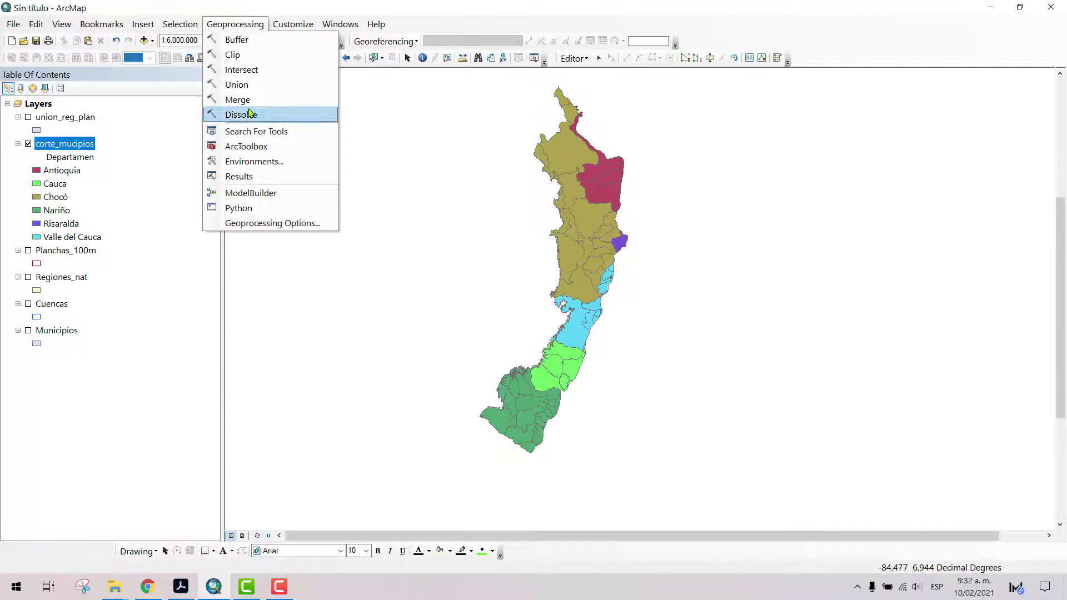
{"action": "left_click", "coordinate": [250, 115]}
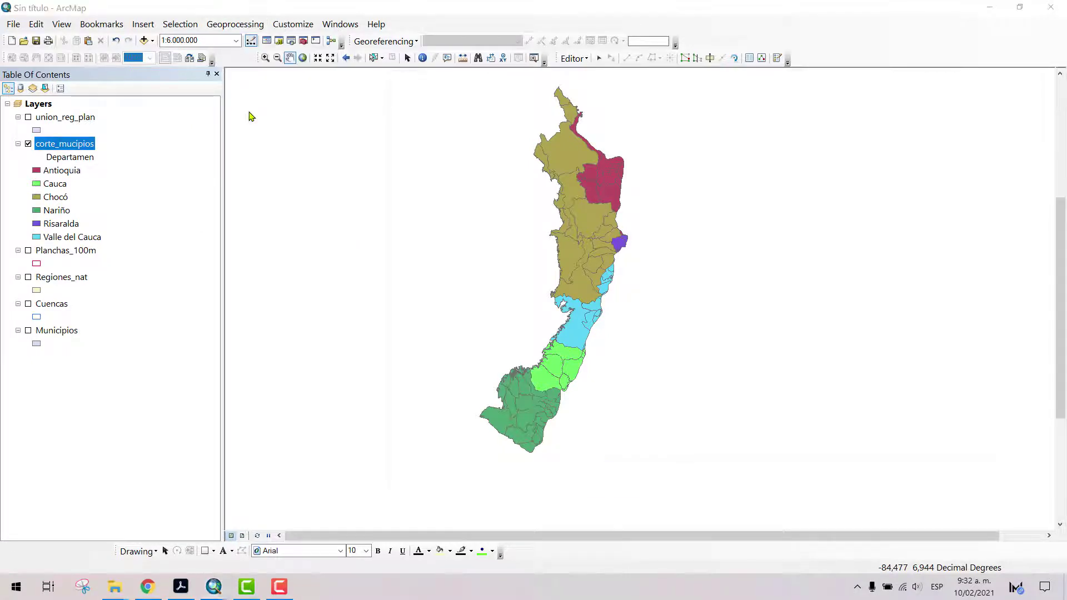
{"action": "left_click_drag", "start_coordinate": [500, 75], "coordinate": [396, 84]}
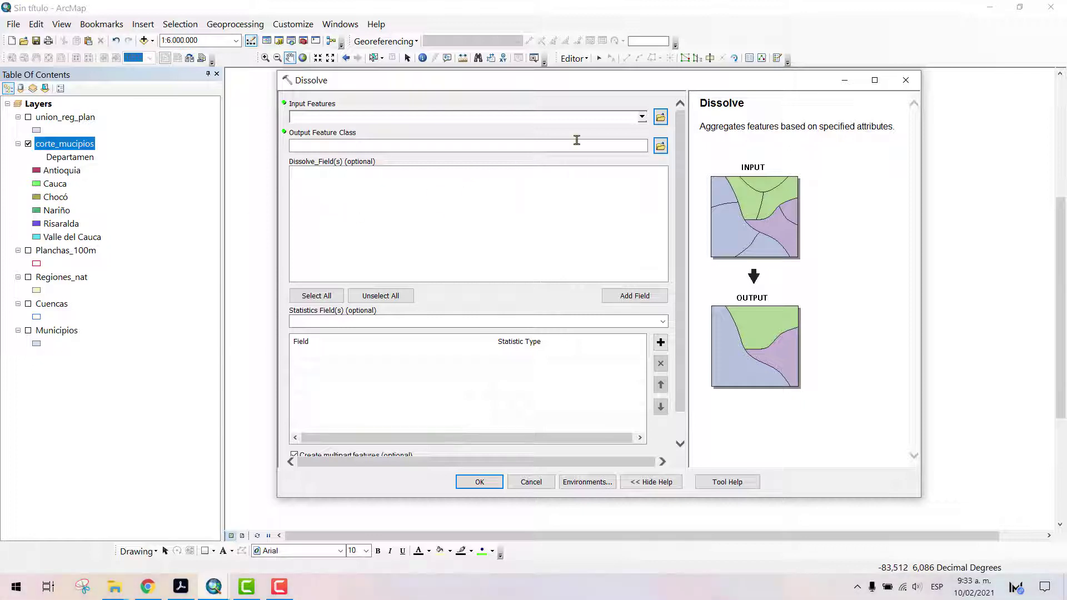
{"action": "left_click", "coordinate": [643, 118]}
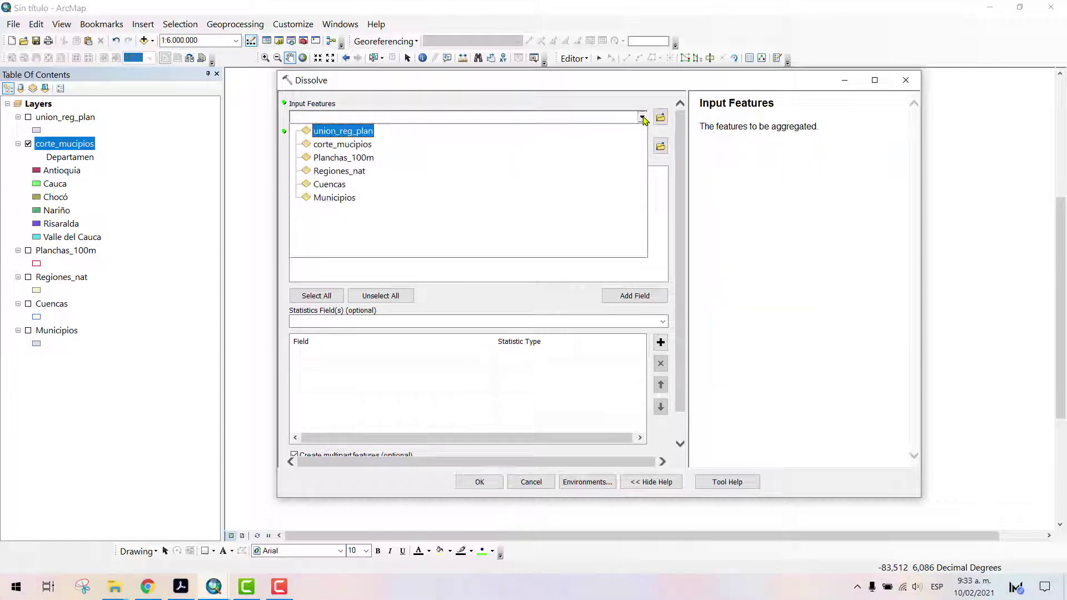
{"action": "left_click", "coordinate": [356, 145]}
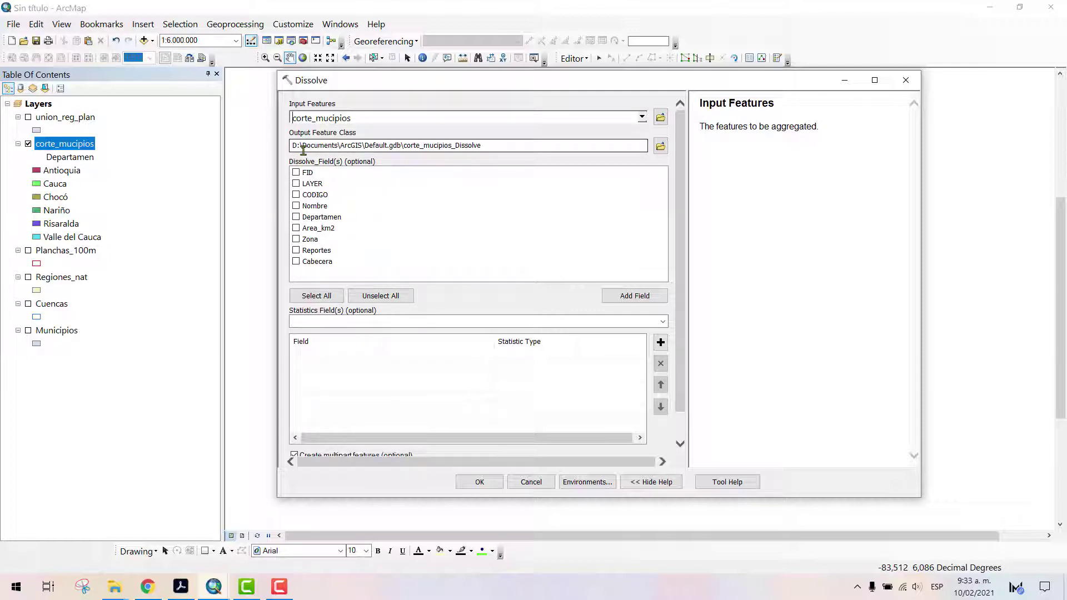
Dissolve by the Departamen field into corte_mucipios_Dissolve, keeping multipart features enabled
{"action": "left_click", "coordinate": [296, 217]}
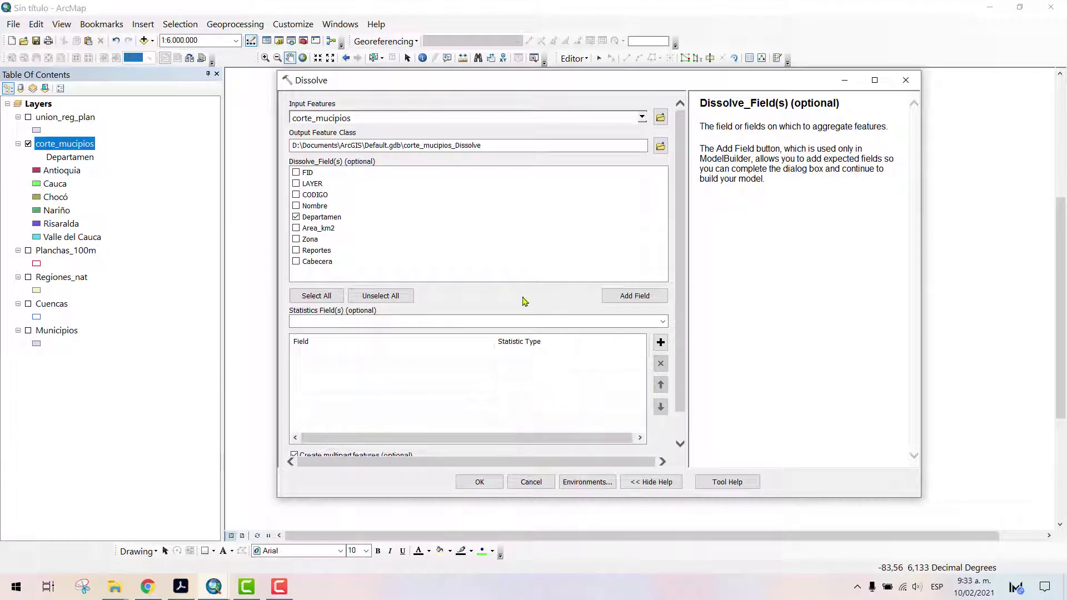
{"action": "left_click_drag", "start_coordinate": [688, 267], "coordinate": [680, 364]}
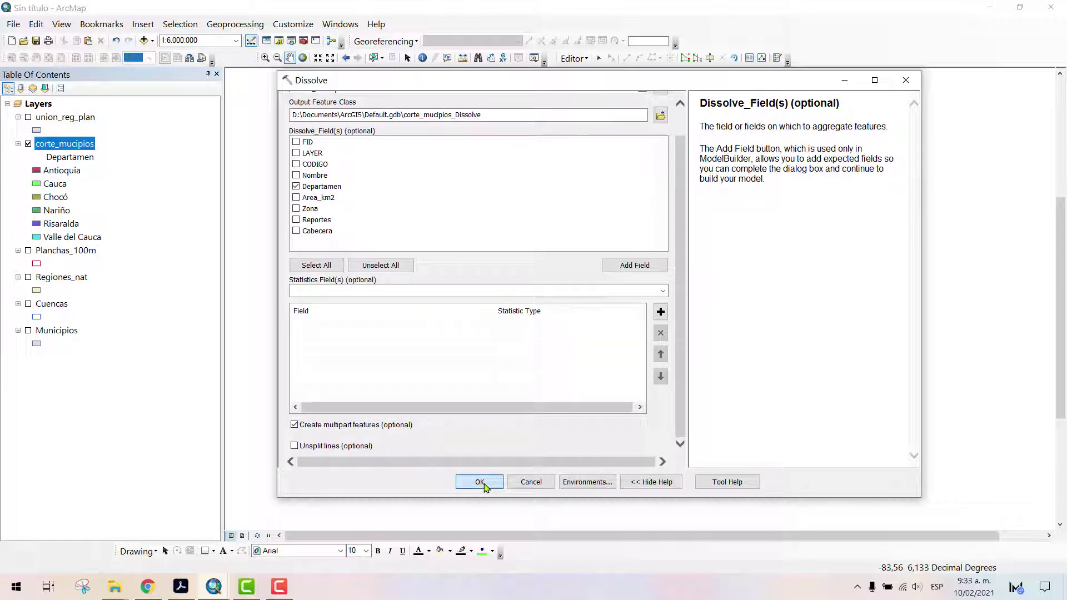
{"action": "left_click", "coordinate": [482, 483]}
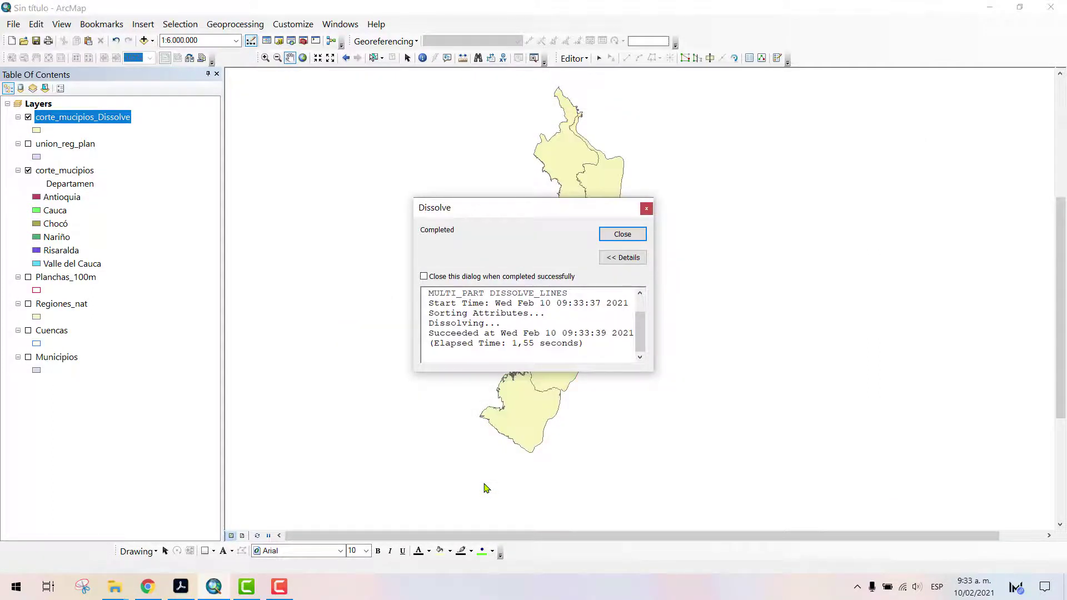
{"action": "left_click", "coordinate": [647, 208]}
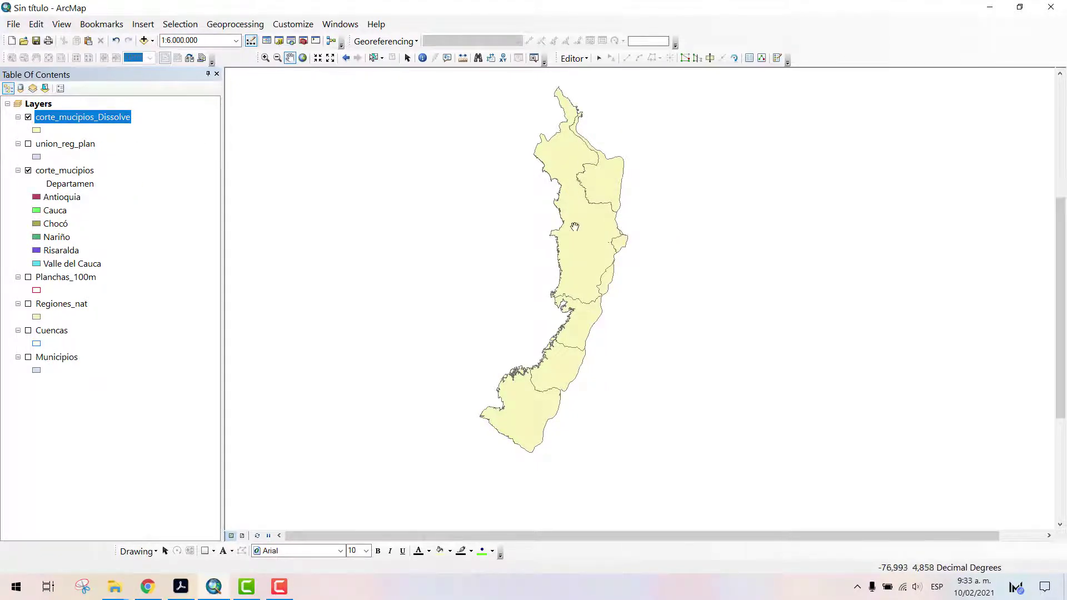
Hide corte_mucipios_Dissolve, symbolize corte_mucipios with the single predefined Yellow symbol, and display the dissolved layer again
{"action": "left_click", "coordinate": [29, 118]}
{"action": "double_click", "coordinate": [63, 170]}
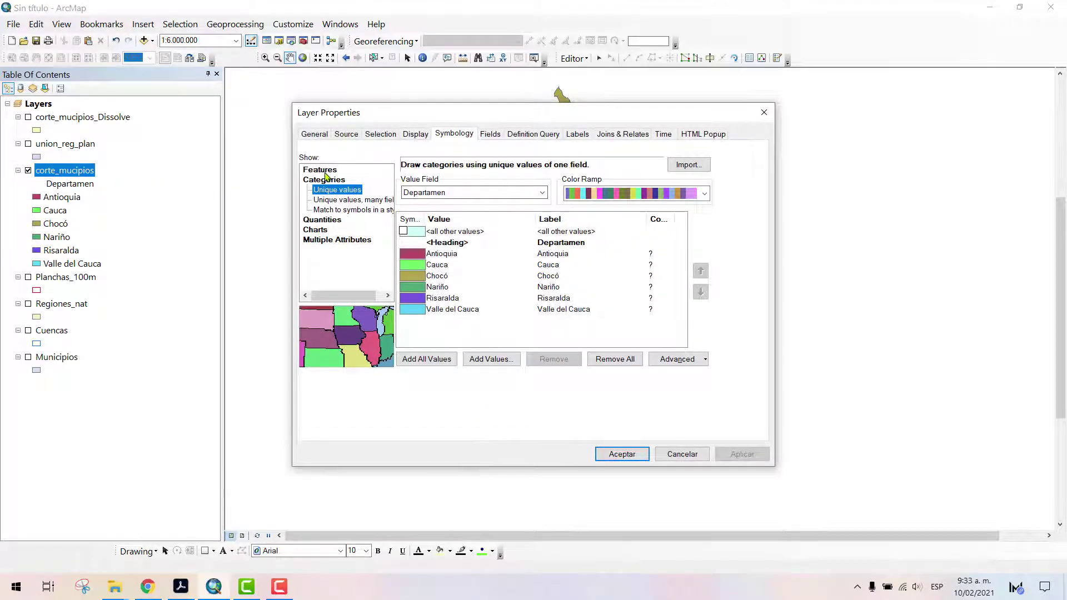
{"action": "left_click", "coordinate": [322, 170]}
{"action": "left_click", "coordinate": [469, 205]}
{"action": "left_click", "coordinate": [296, 284]}
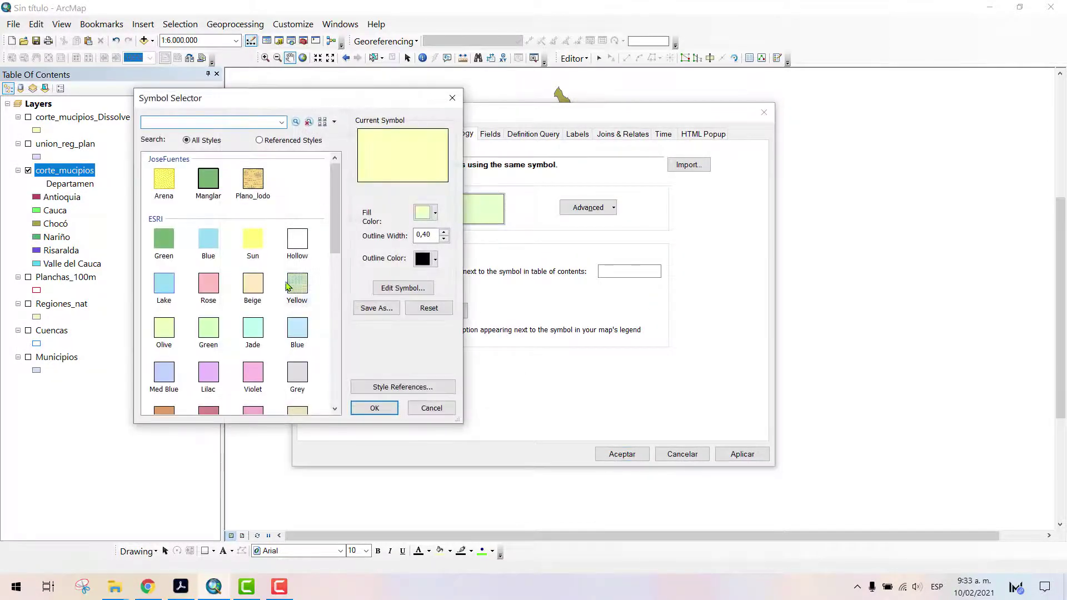
{"action": "left_click", "coordinate": [381, 407]}
{"action": "left_click", "coordinate": [620, 454]}
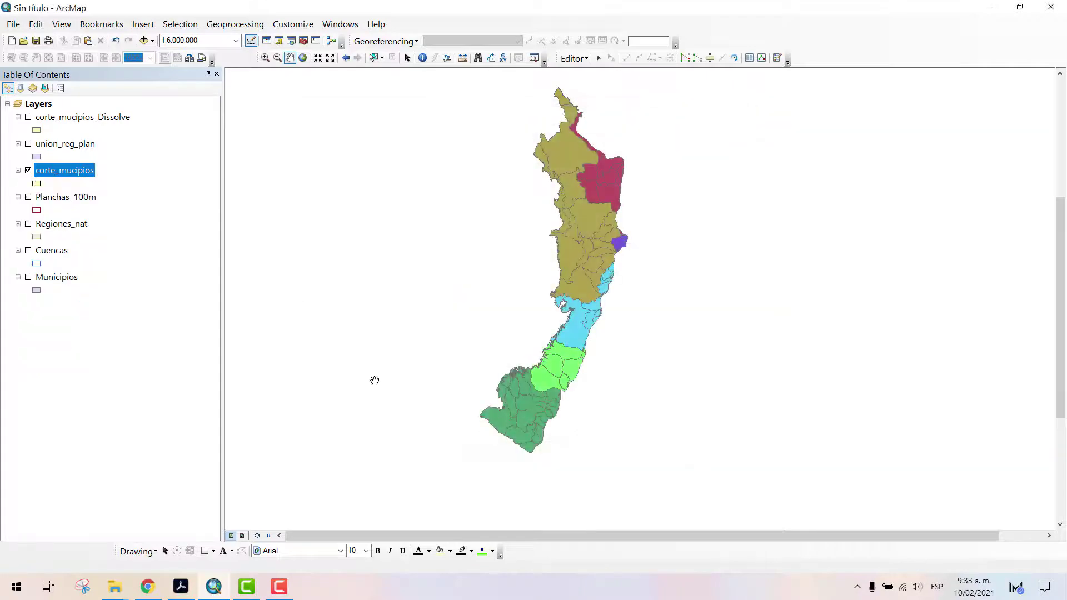
{"action": "left_click", "coordinate": [28, 118]}
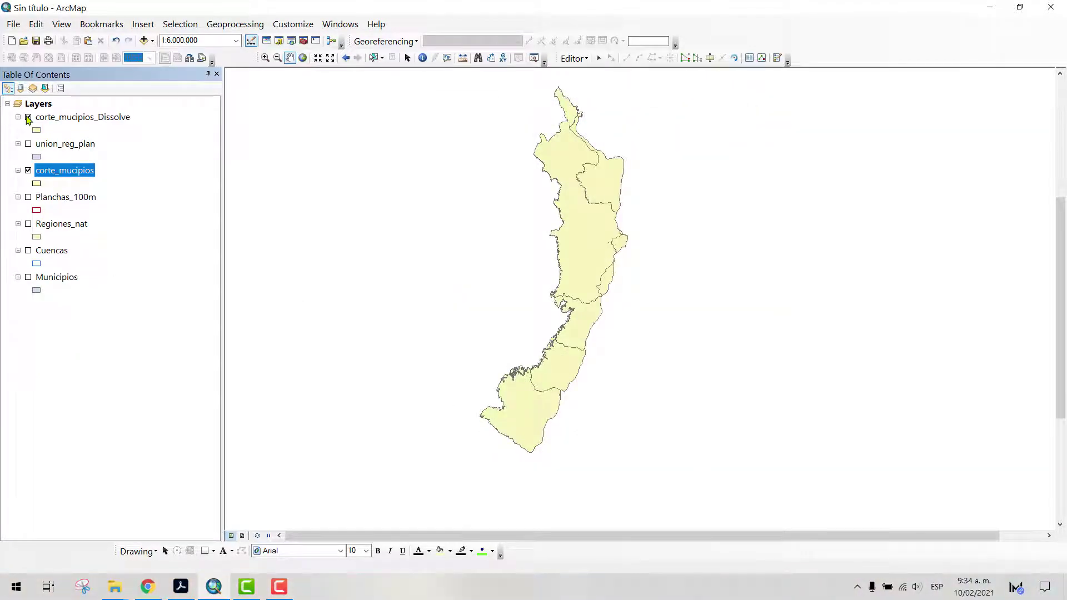
Compare the dissolved department boundaries with the underlying municipalities by repeatedly hiding and showing corte_mucipios_Dissolve
{"action": "left_click", "coordinate": [28, 118]}
{"action": "left_click", "coordinate": [27, 118]}
{"action": "left_click", "coordinate": [28, 118]}
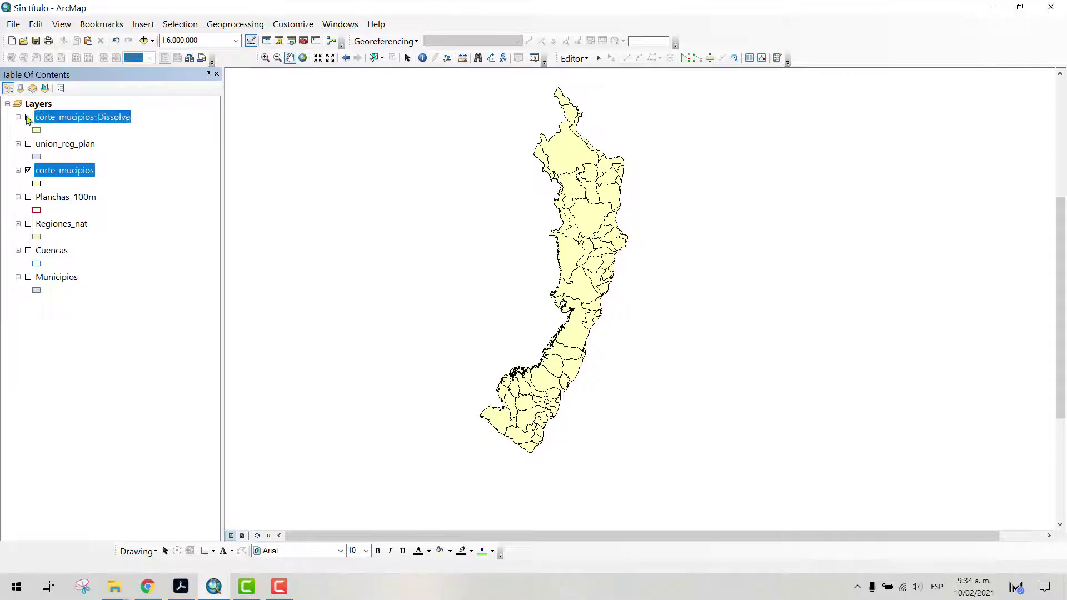
{"action": "left_click", "coordinate": [28, 117]}
{"action": "left_click", "coordinate": [28, 118]}
{"action": "left_click", "coordinate": [28, 118]}
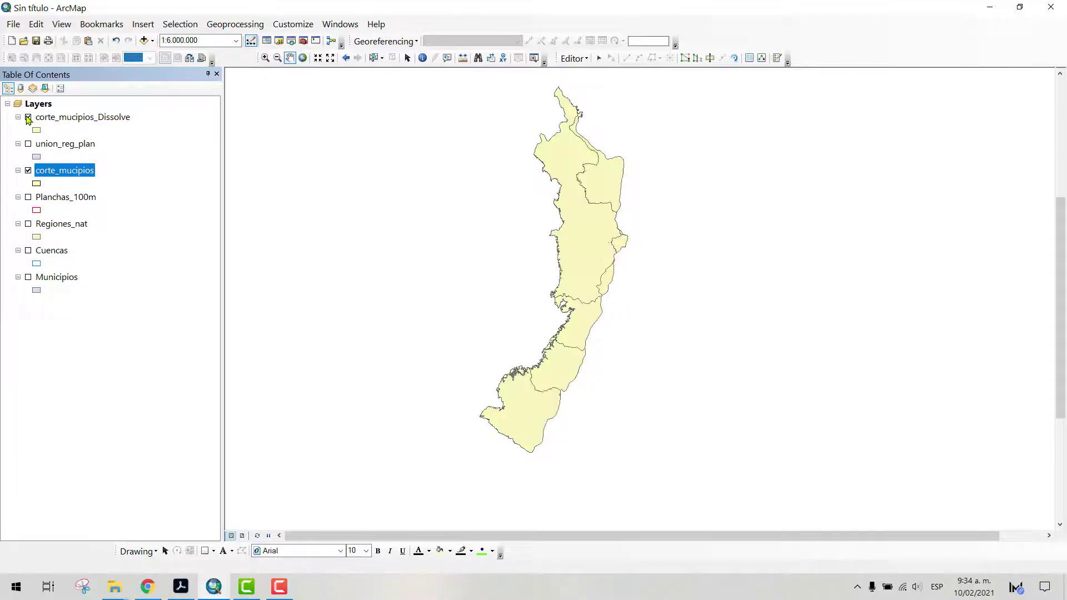
{"action": "left_click", "coordinate": [28, 118]}
{"action": "left_click", "coordinate": [28, 118]}
{"action": "left_click", "coordinate": [27, 117]}
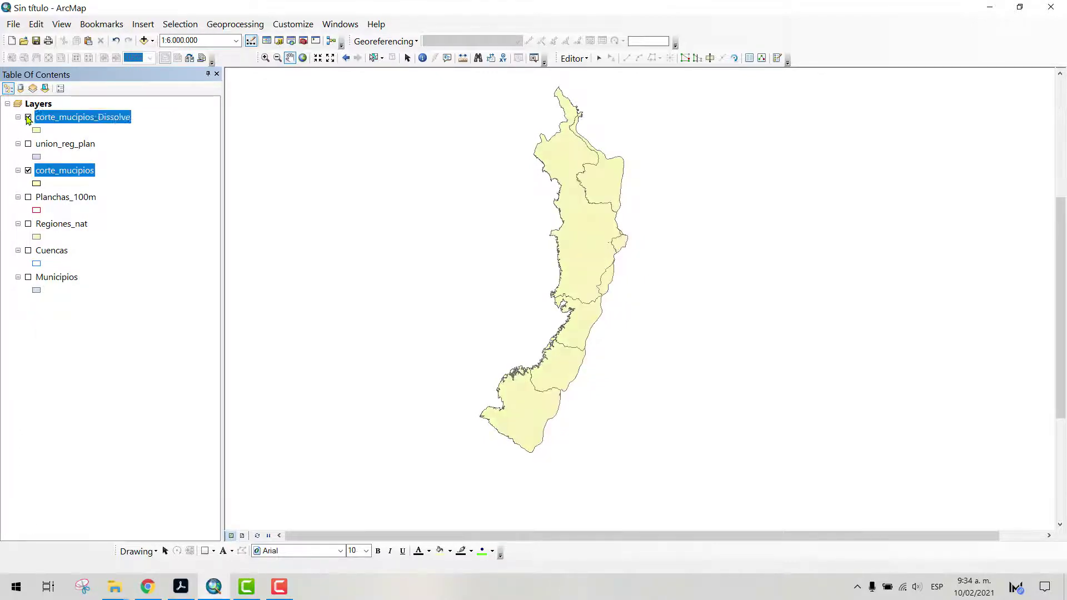
{"action": "left_click", "coordinate": [28, 118]}
{"action": "left_click", "coordinate": [28, 118]}
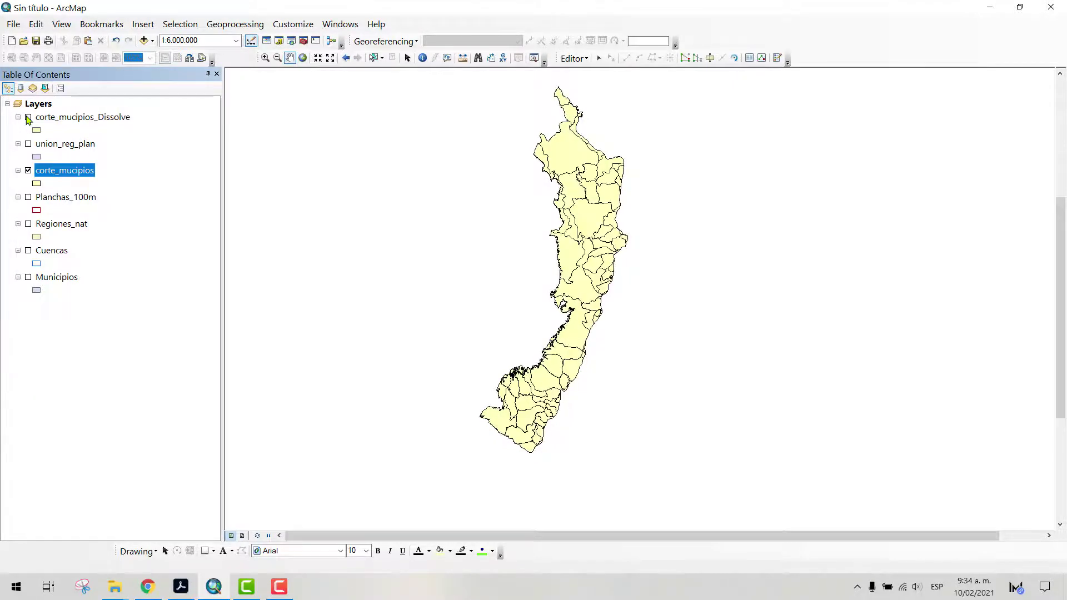
{"action": "left_click", "coordinate": [27, 118]}
{"action": "left_click", "coordinate": [28, 118]}
{"action": "left_click", "coordinate": [28, 118]}
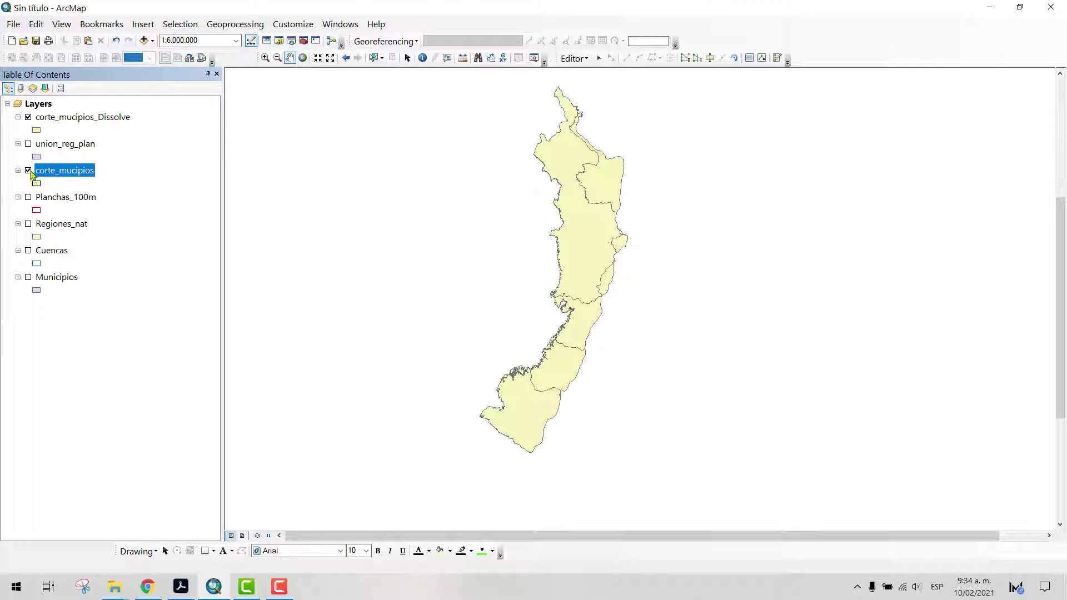
Hide corte_mucipios and symbolize corte_mucipios_Dissolve by unique Departamen values, adding all values and excluding the all other values class
{"action": "left_click", "coordinate": [29, 171]}
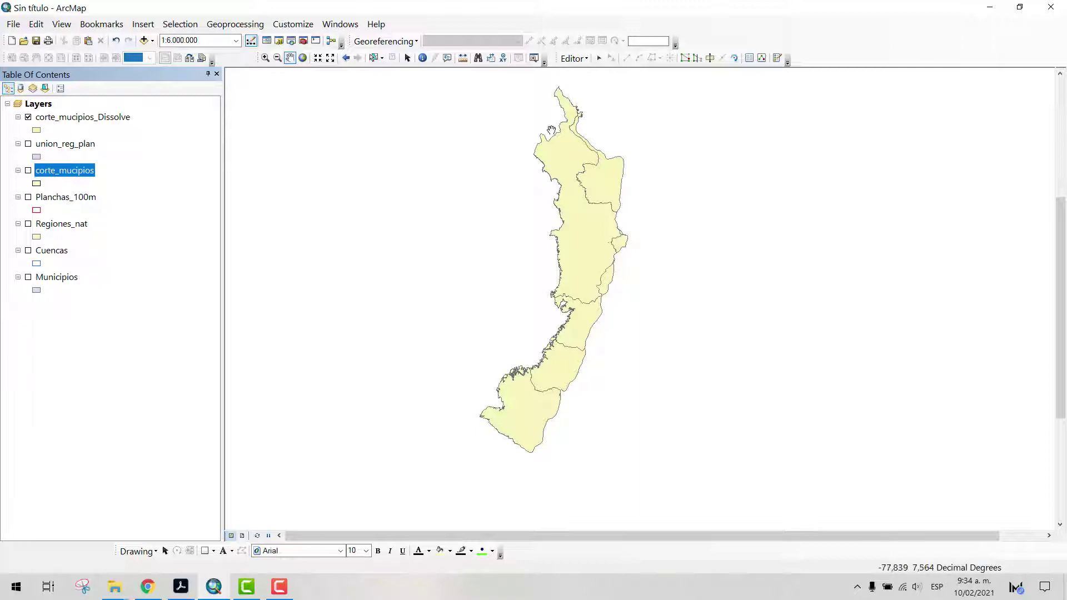
{"action": "double_click", "coordinate": [98, 117]}
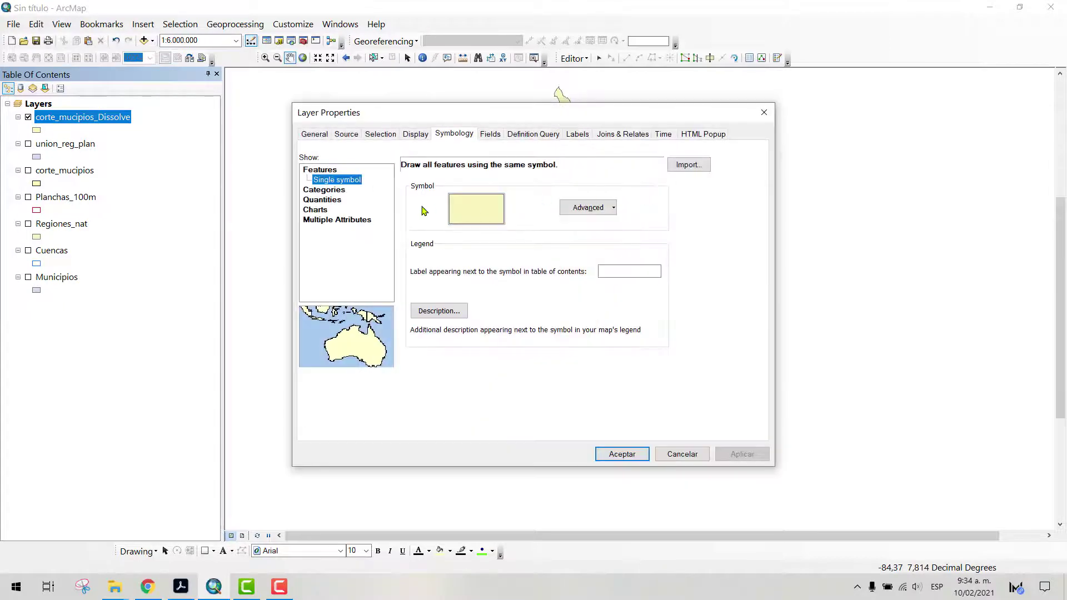
{"action": "left_click", "coordinate": [331, 198]}
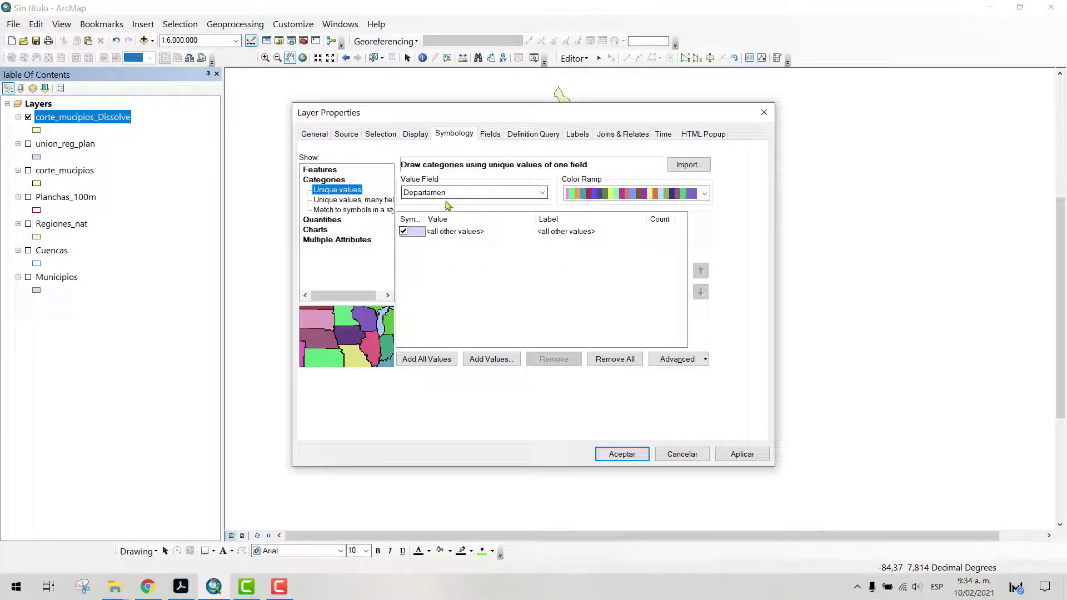
{"action": "left_click", "coordinate": [453, 192]}
{"action": "left_click", "coordinate": [453, 192]}
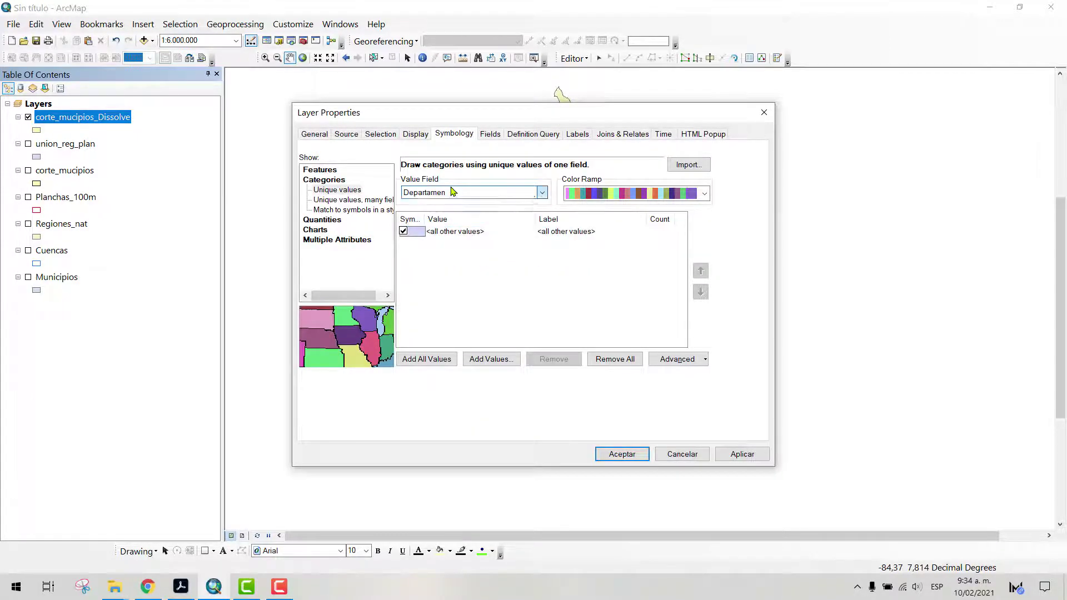
{"action": "left_click", "coordinate": [403, 230]}
{"action": "left_click", "coordinate": [425, 358]}
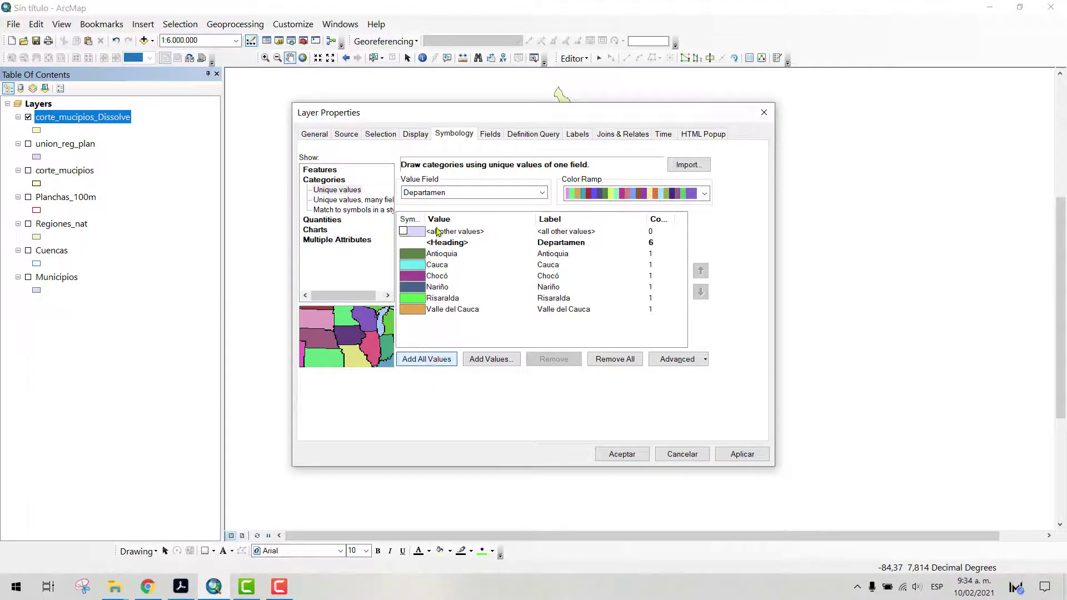
{"action": "left_click", "coordinate": [622, 454]}
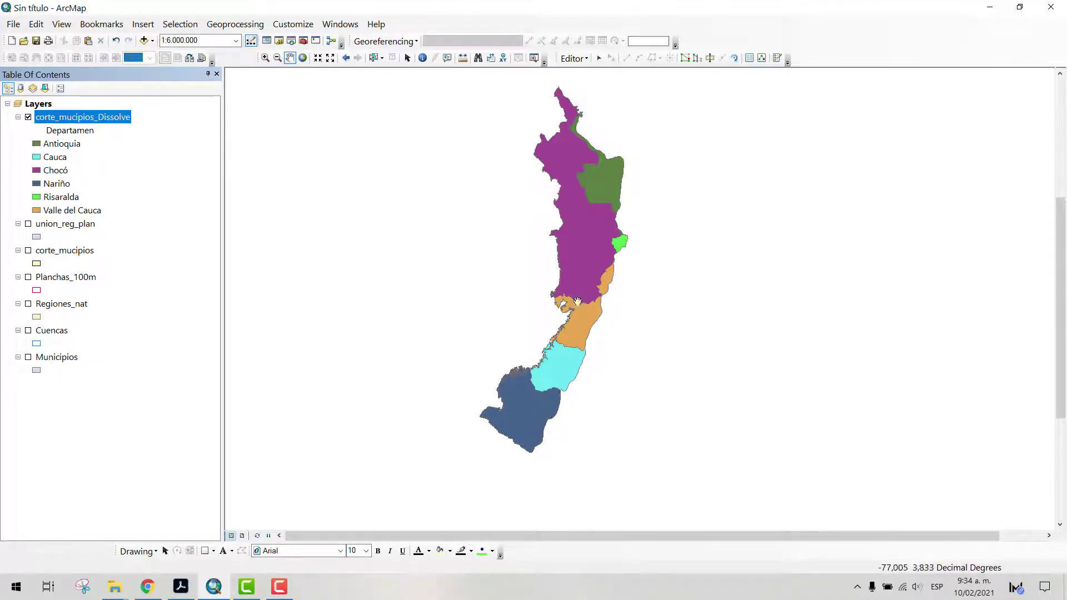
Hide corte_mucipios_Dissolve and collapse the legends of corte_mucipios_Dissolve and union_reg_plan
{"action": "left_click", "coordinate": [28, 118]}
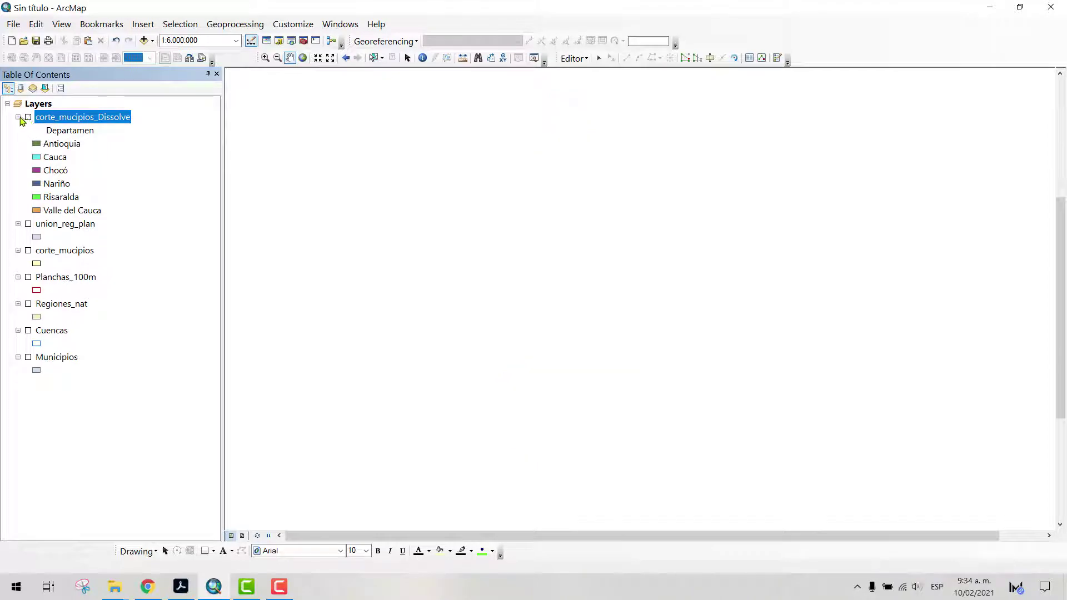
{"action": "left_click", "coordinate": [18, 117]}
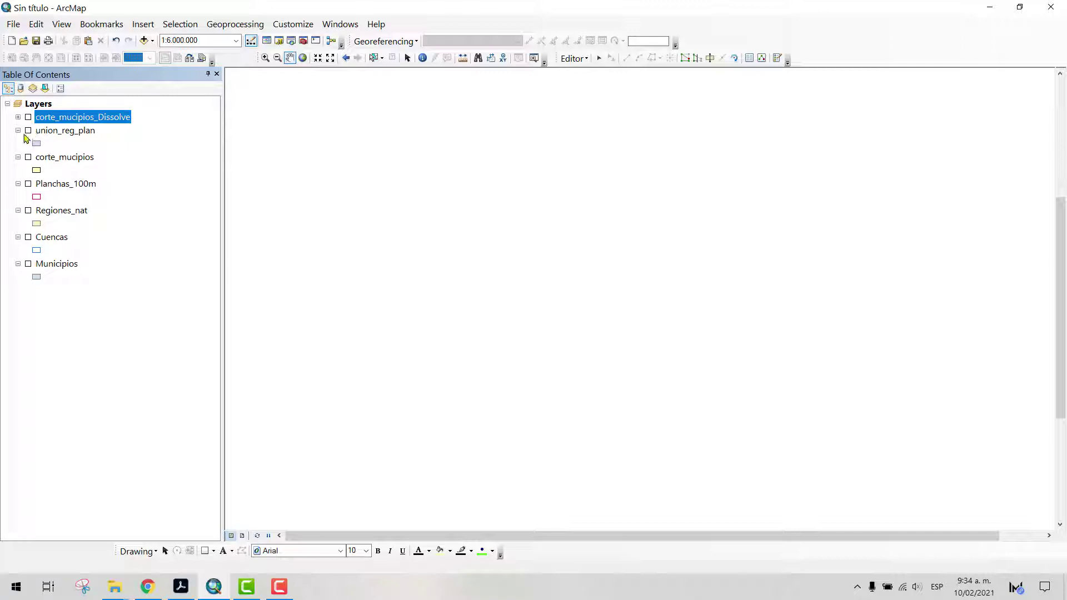
{"action": "left_click", "coordinate": [18, 130]}
Set up the Intersect tool with Planchas_100m and Cuencas as the input features
{"action": "left_click", "coordinate": [257, 25]}
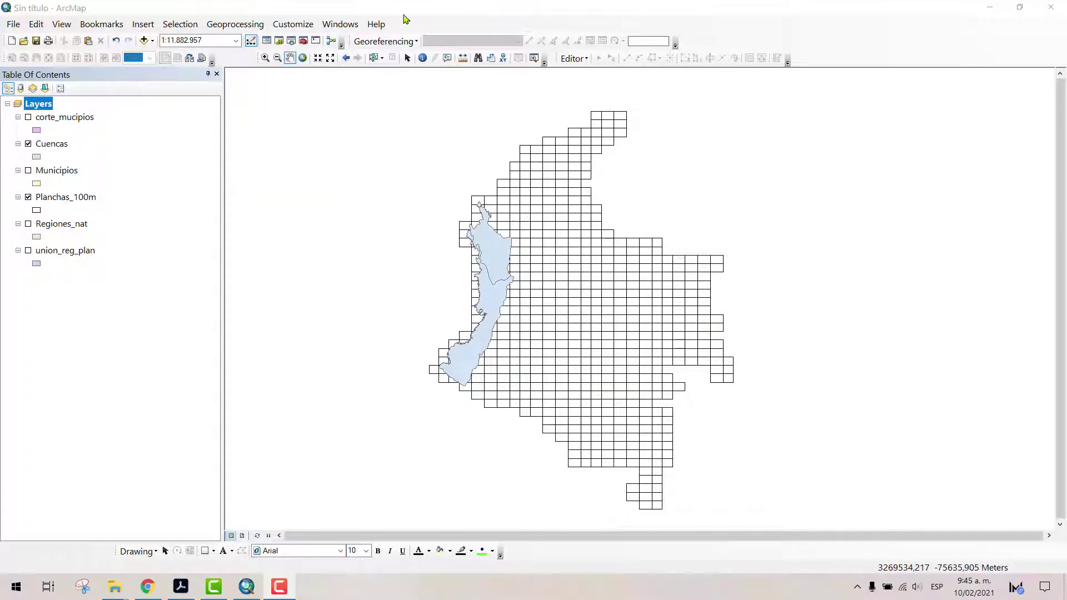
{"action": "left_click", "coordinate": [234, 25]}
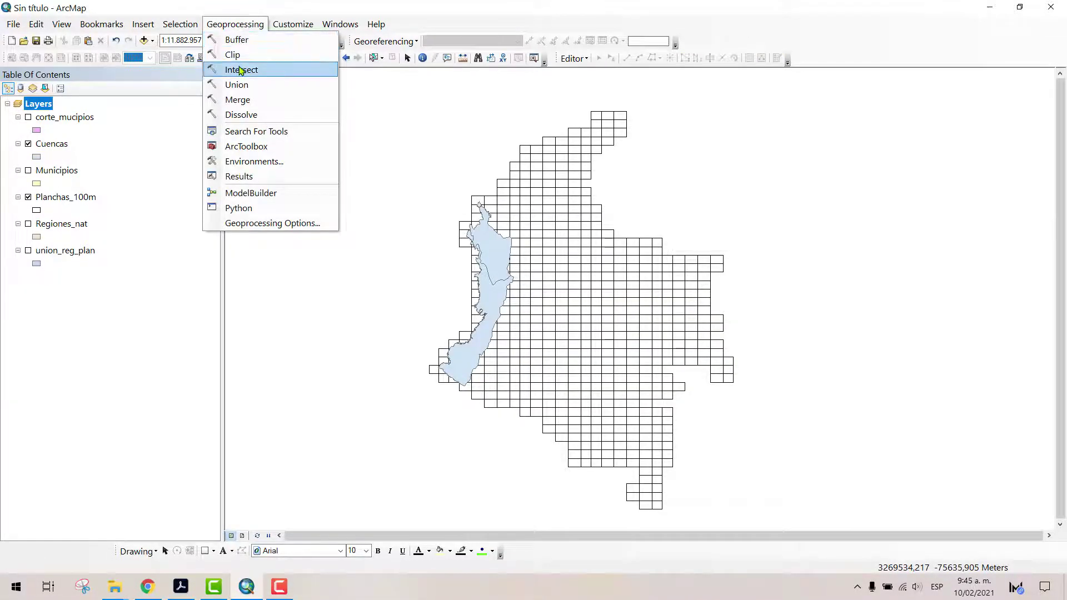
{"action": "mouse_move", "coordinate": [229, 28]}
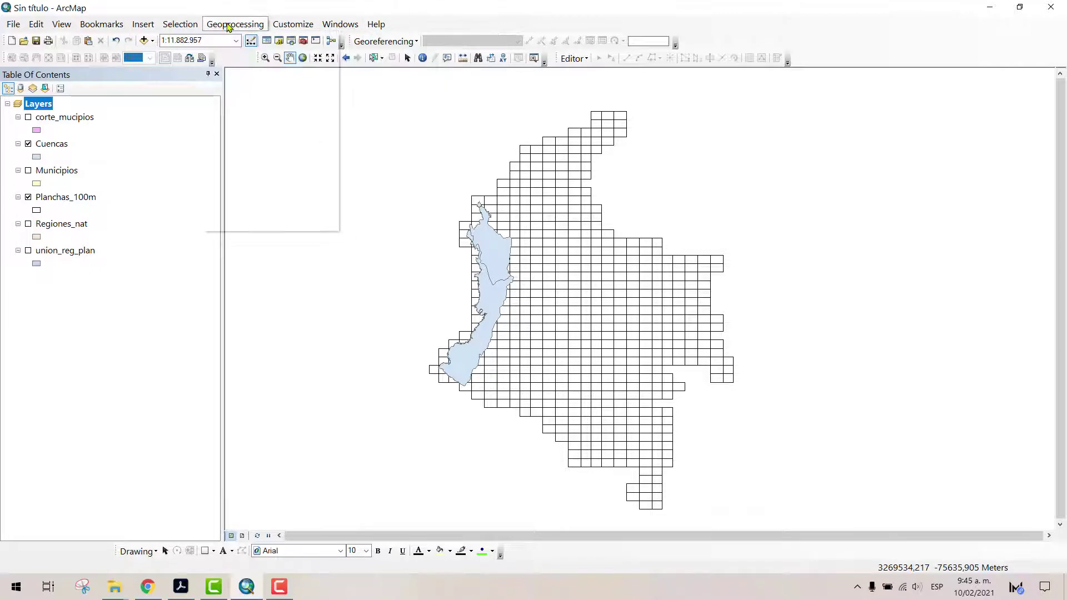
{"action": "left_click", "coordinate": [236, 69]}
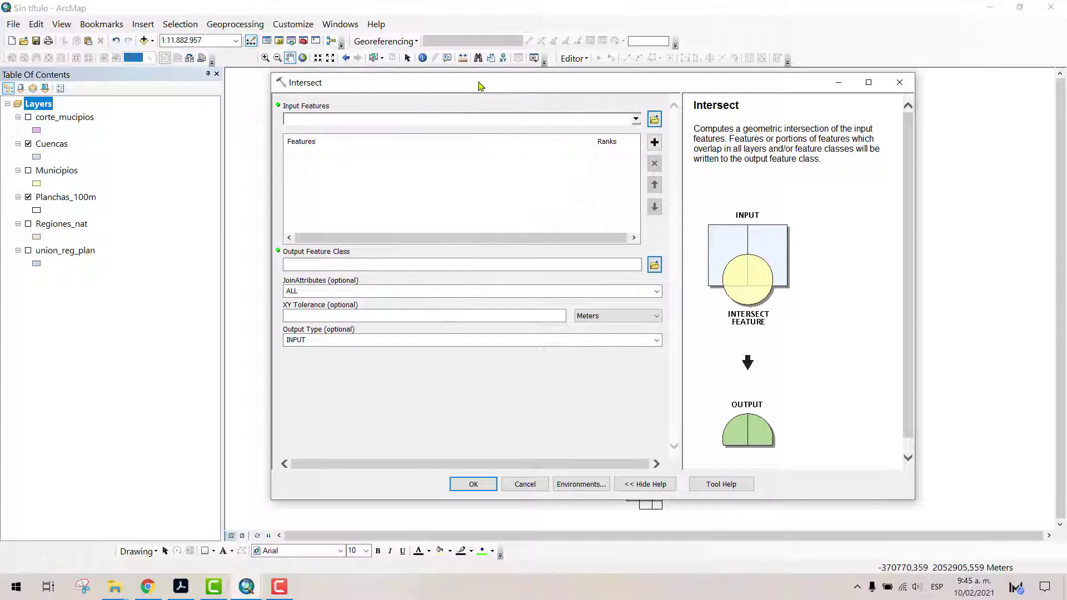
{"action": "left_click", "coordinate": [636, 119]}
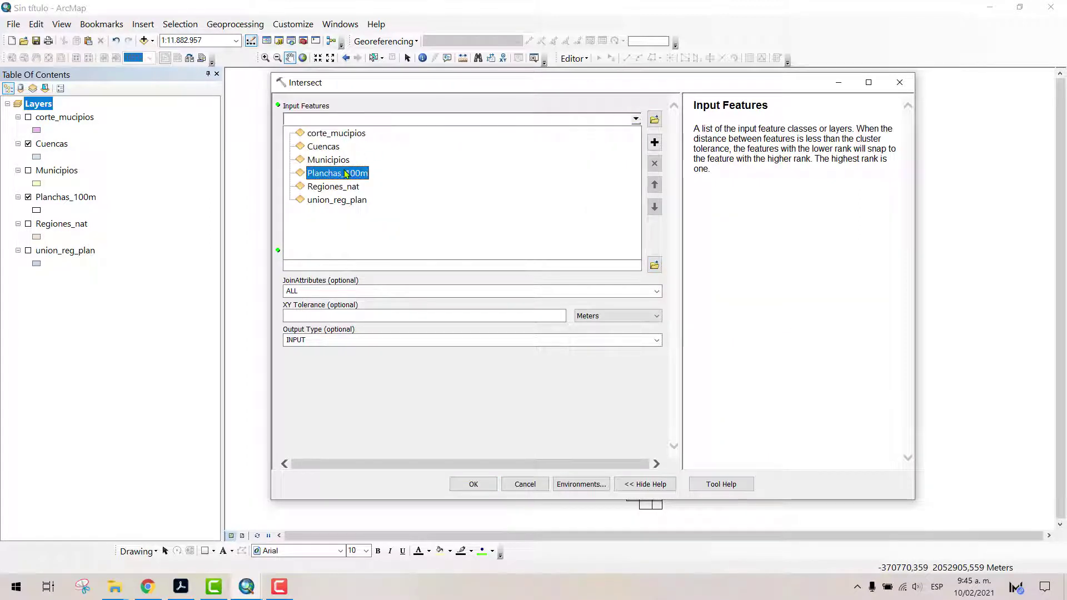
{"action": "left_click", "coordinate": [457, 172]}
{"action": "left_click", "coordinate": [636, 119]}
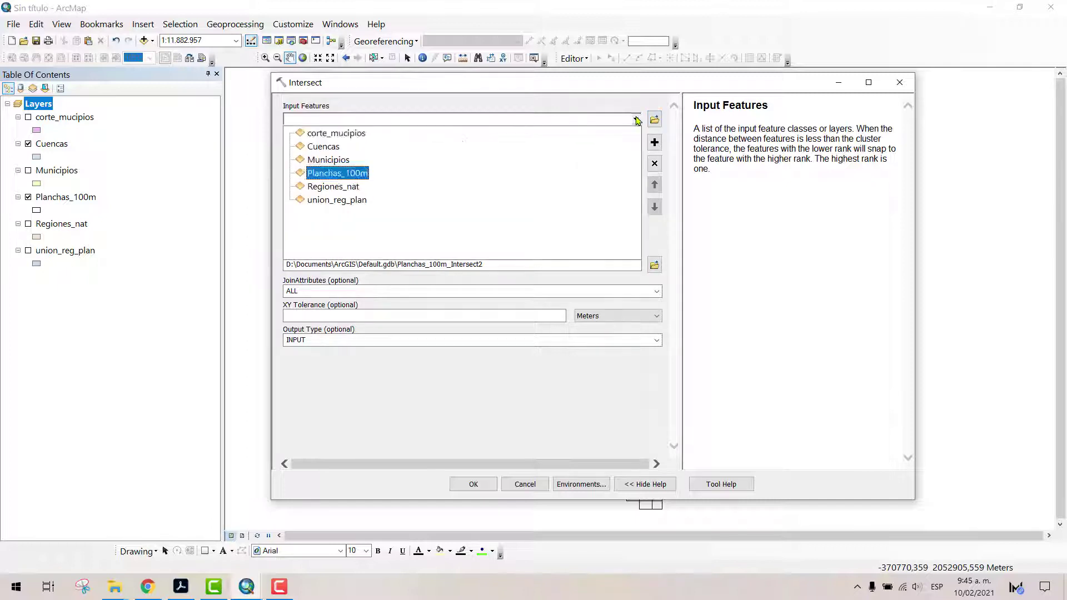
{"action": "left_click", "coordinate": [328, 147]}
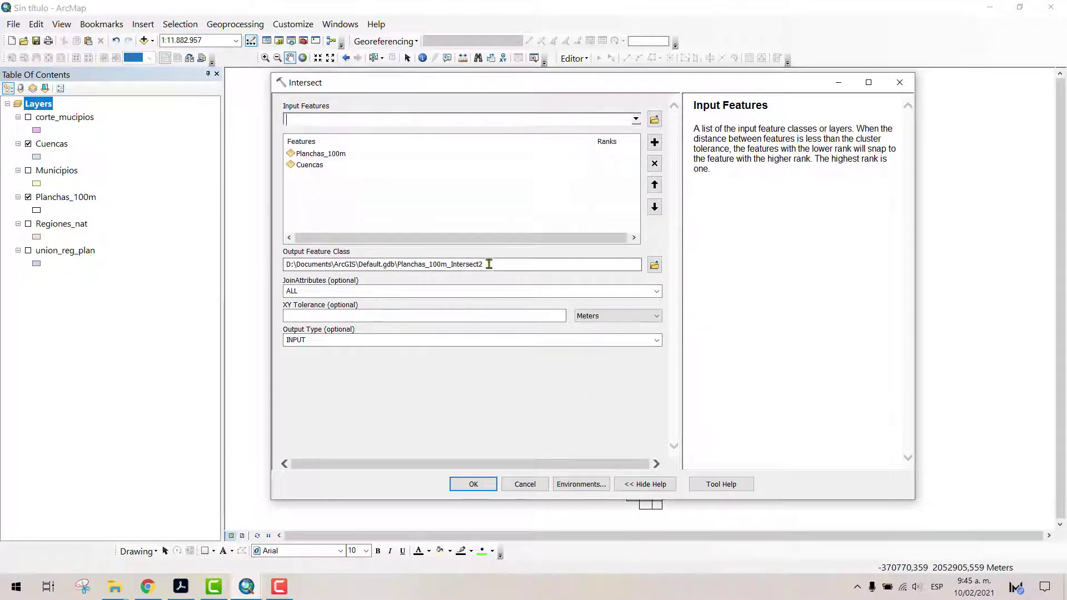
Save the intersect output as Planchas_100m_Intersect2 in the Shape col folder, keeping all join attributes, and run the tool
{"action": "left_click_drag", "start_coordinate": [487, 263], "coordinate": [399, 246]}
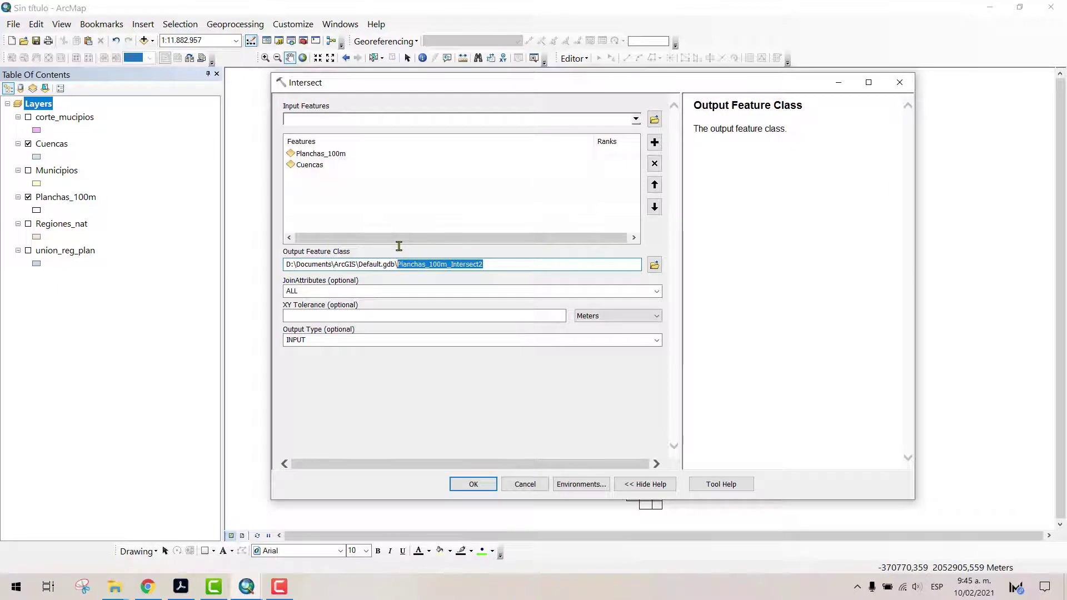
{"action": "right_click", "coordinate": [429, 264]}
{"action": "left_click", "coordinate": [477, 299]}
{"action": "left_click", "coordinate": [652, 266]}
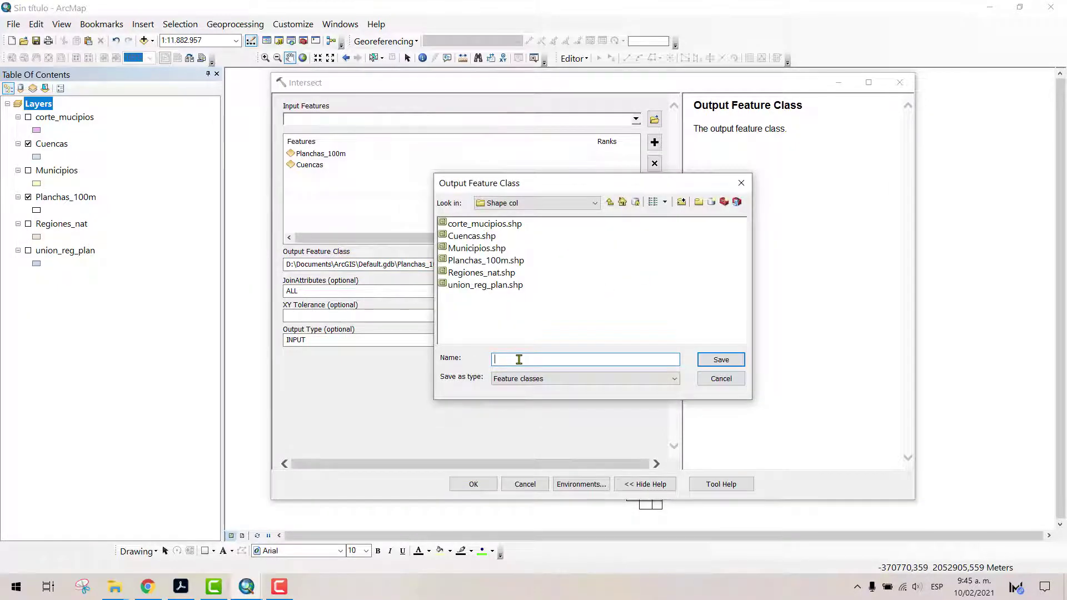
{"action": "key", "text": "ctrl+v"}
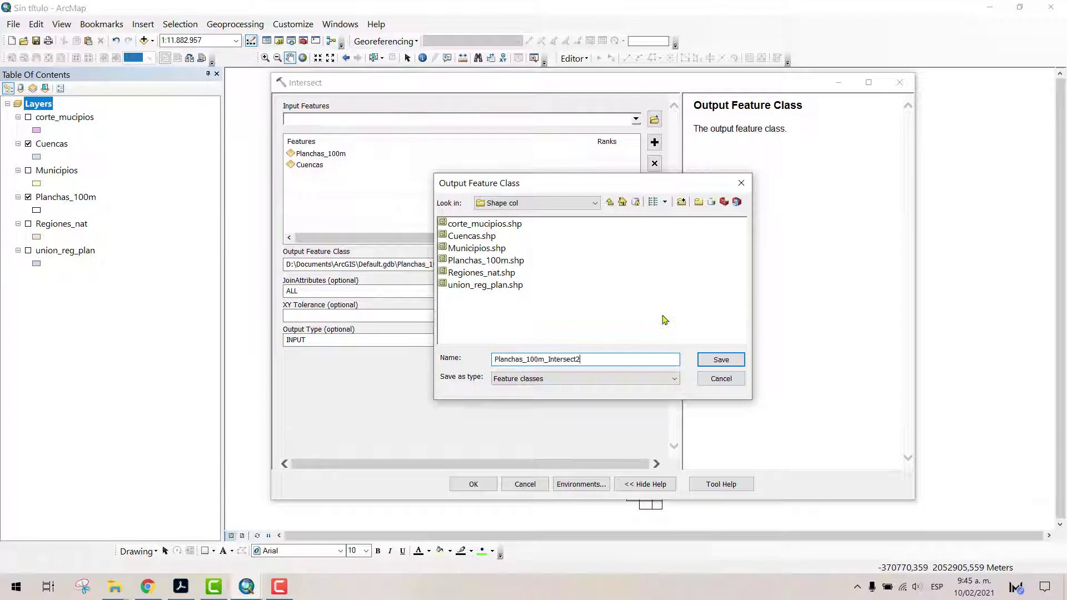
{"action": "left_click", "coordinate": [721, 360]}
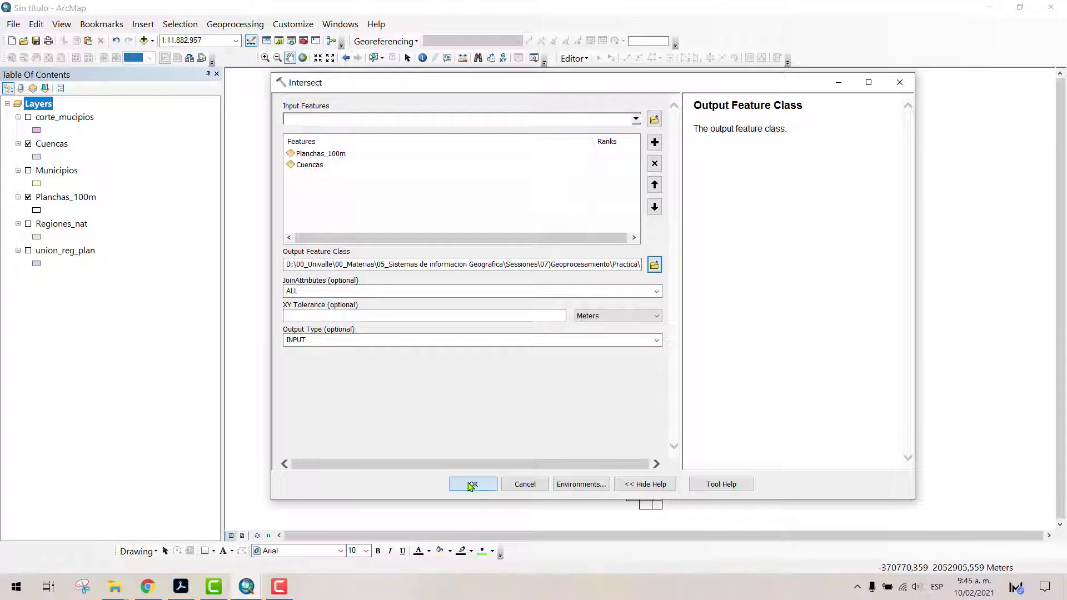
{"action": "left_click", "coordinate": [473, 484]}
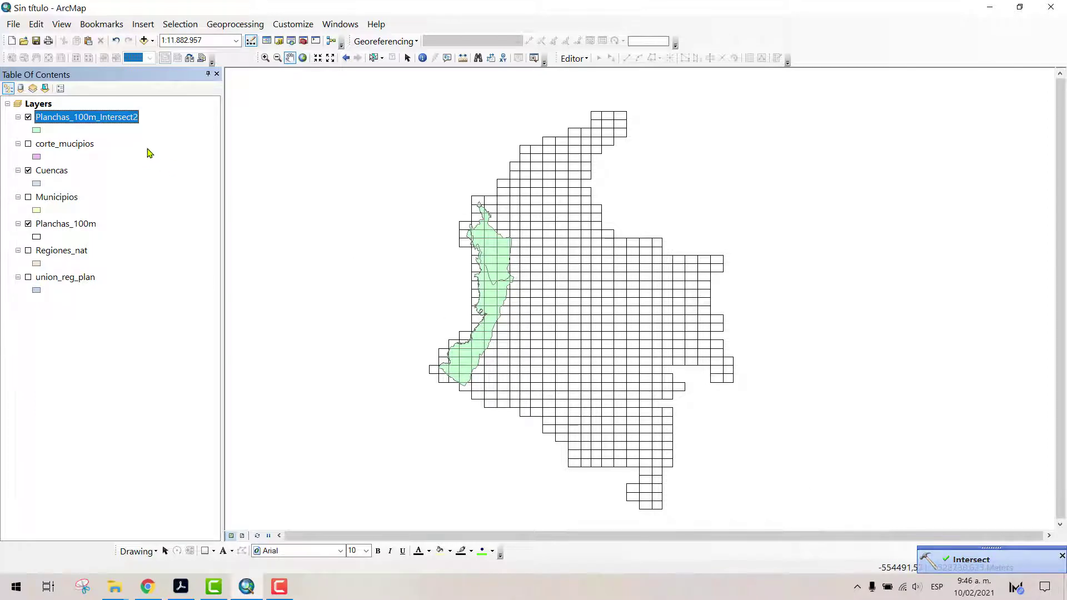
Hide Planchas_100m_Intersect2, check the map with and without Cuencas, and move Planchas_100m above Cuencas in the layer order
{"action": "left_click", "coordinate": [28, 118]}
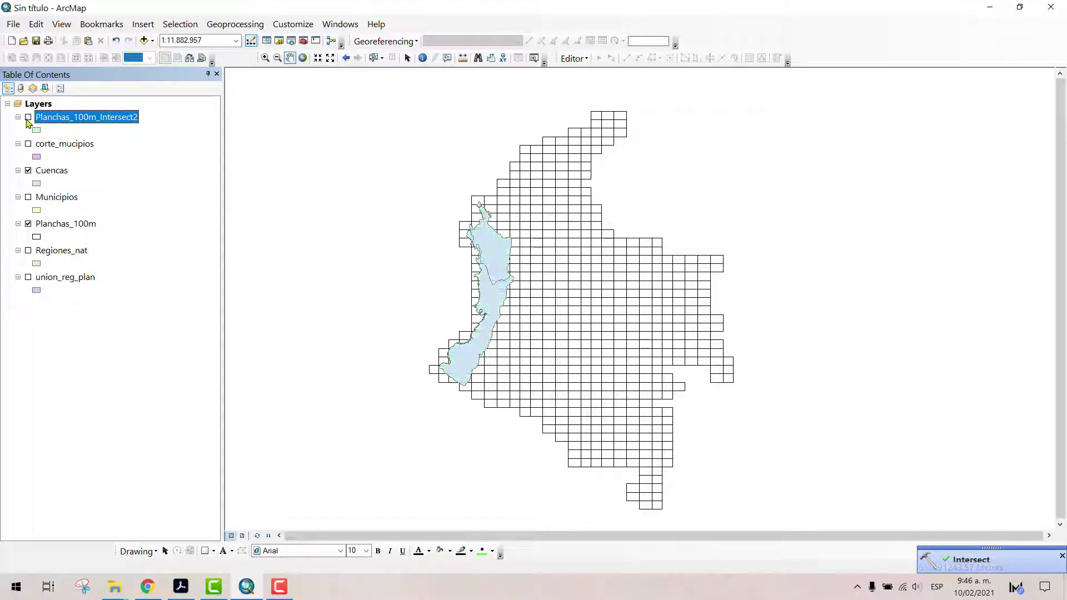
{"action": "left_click", "coordinate": [29, 171]}
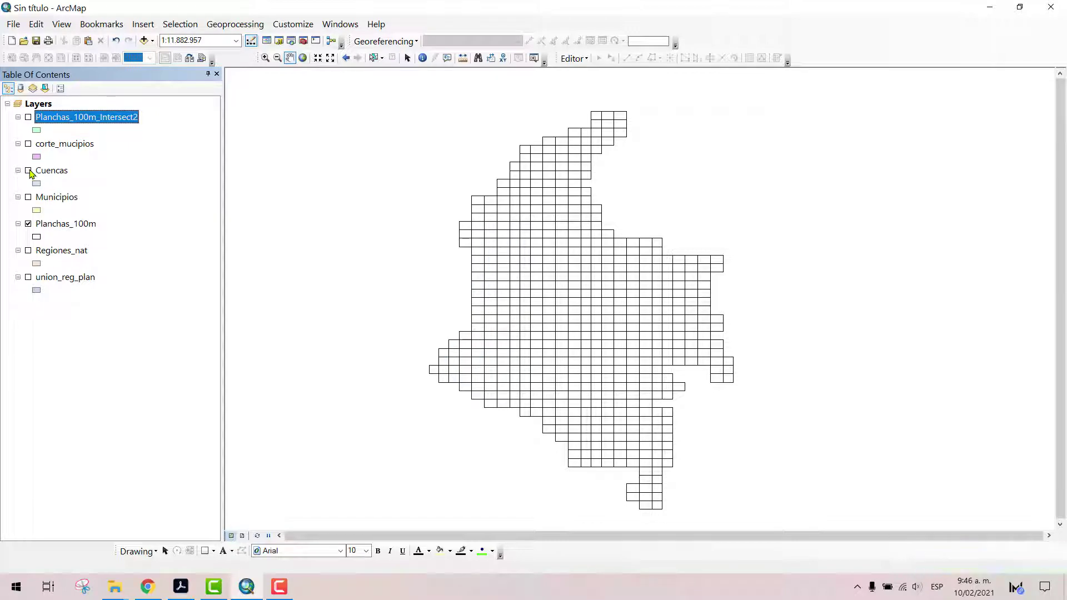
{"action": "left_click", "coordinate": [29, 171]}
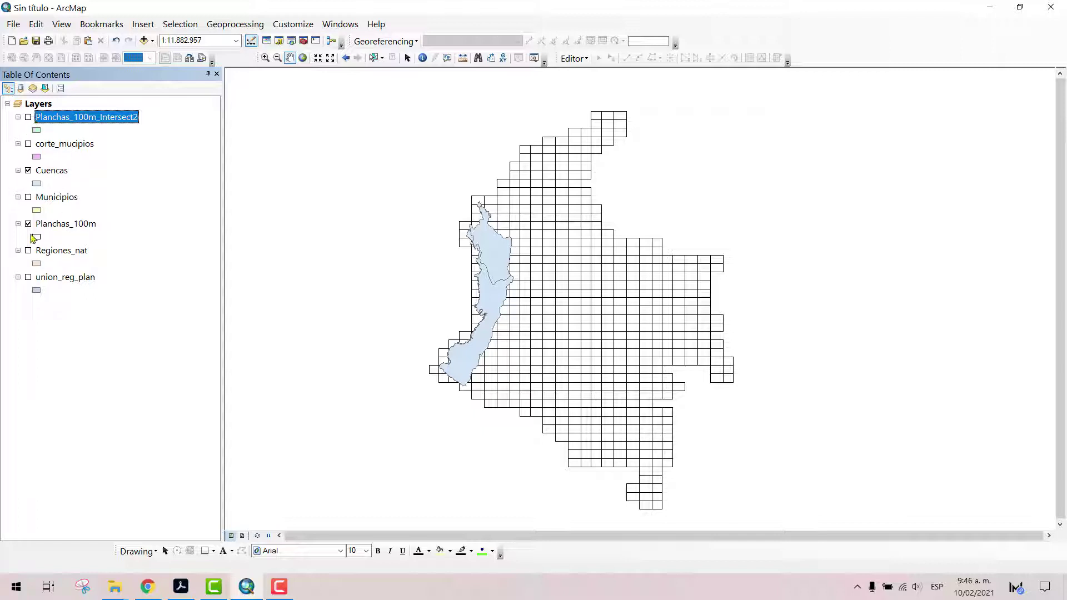
{"action": "left_click", "coordinate": [28, 171]}
{"action": "left_click", "coordinate": [29, 170]}
{"action": "left_click_drag", "start_coordinate": [46, 223], "coordinate": [45, 171]}
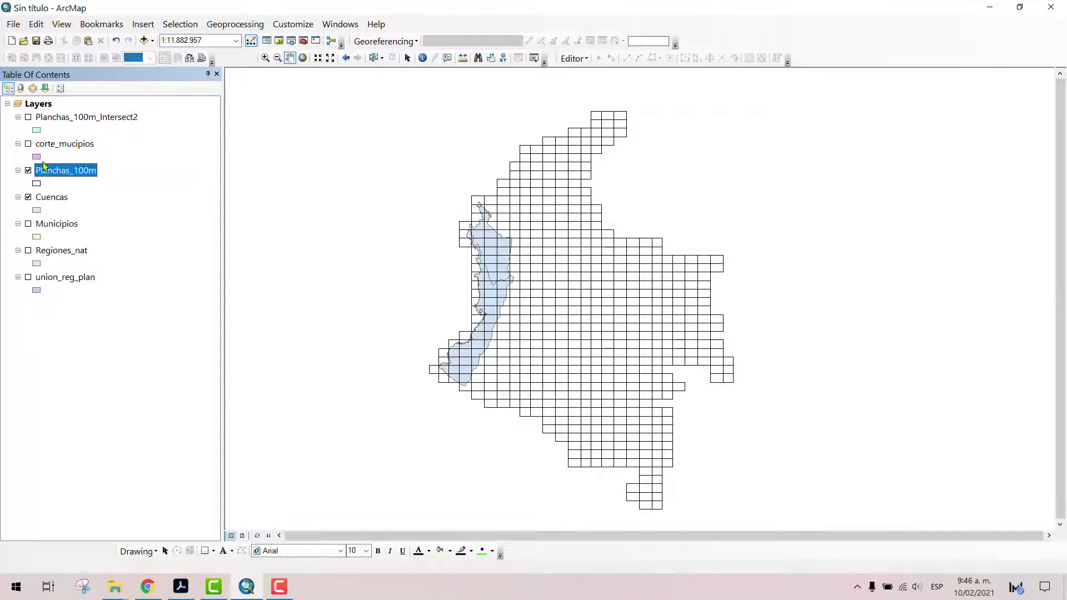
Inspect the map sheets over the basins, hide Planchas_100m and Cuencas, and display only Planchas_100m_Intersect2
{"action": "scroll", "coordinate": [501, 260], "scroll_direction": "up", "scroll_amount": 5}
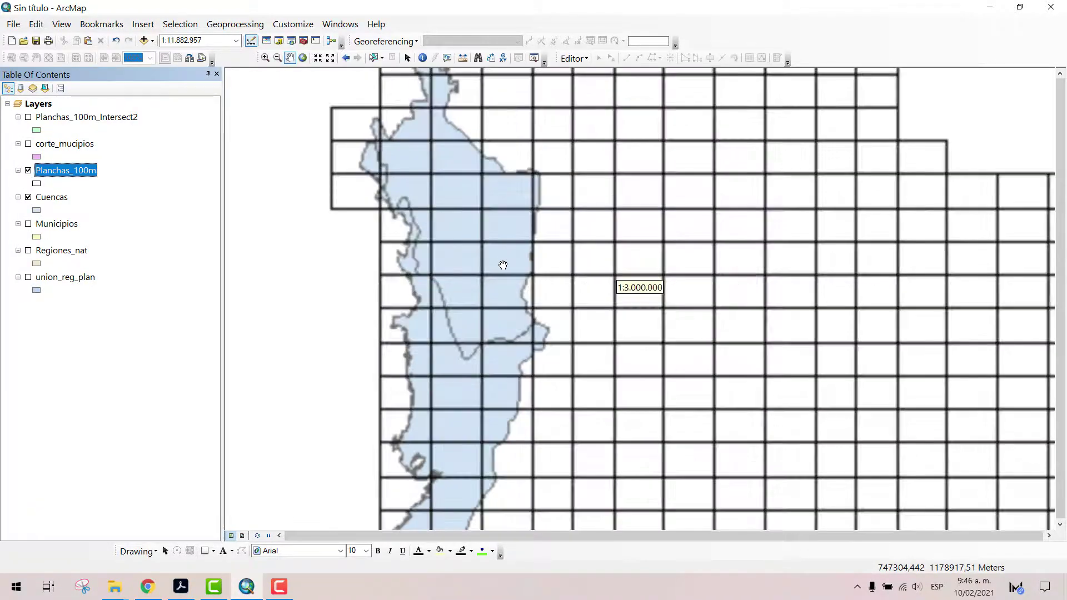
{"action": "left_click_drag", "start_coordinate": [496, 152], "coordinate": [516, 235]}
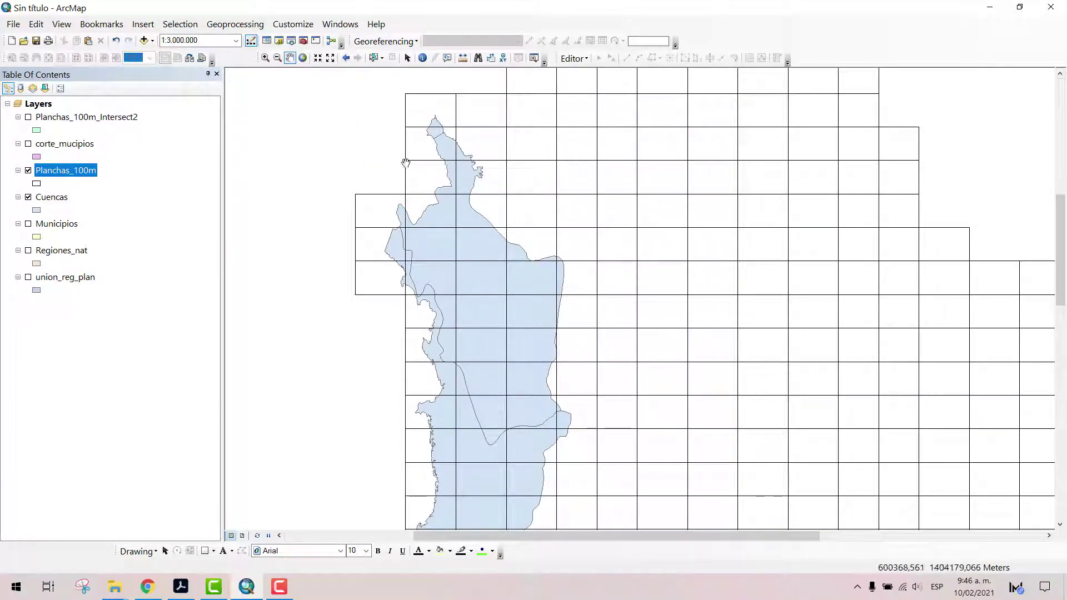
{"action": "left_click_drag", "start_coordinate": [456, 161], "coordinate": [449, 196]}
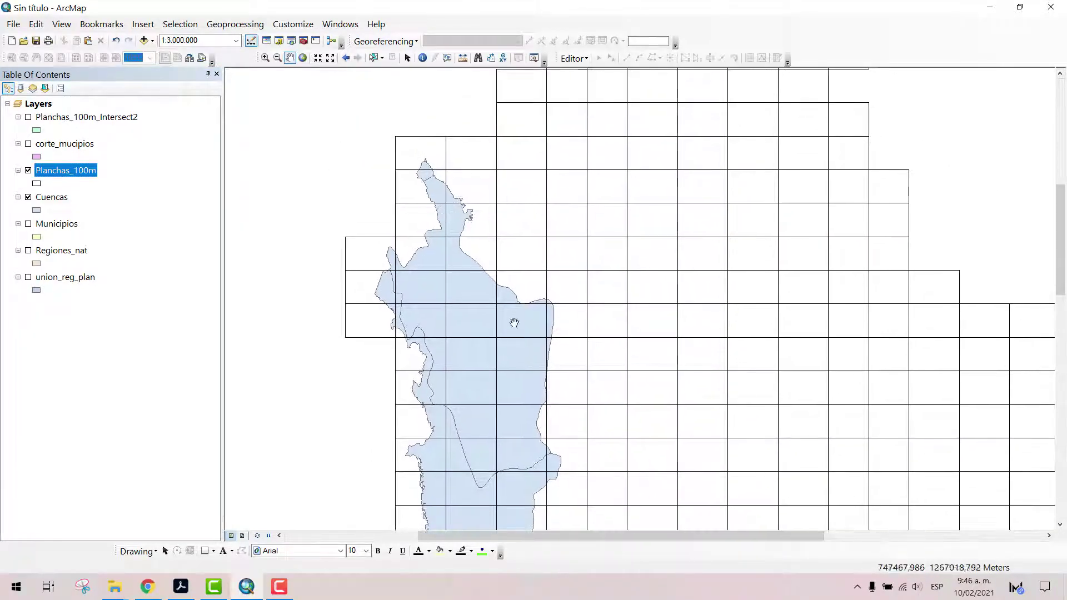
{"action": "left_click_drag", "start_coordinate": [512, 317], "coordinate": [507, 286]}
{"action": "left_click", "coordinate": [29, 170]}
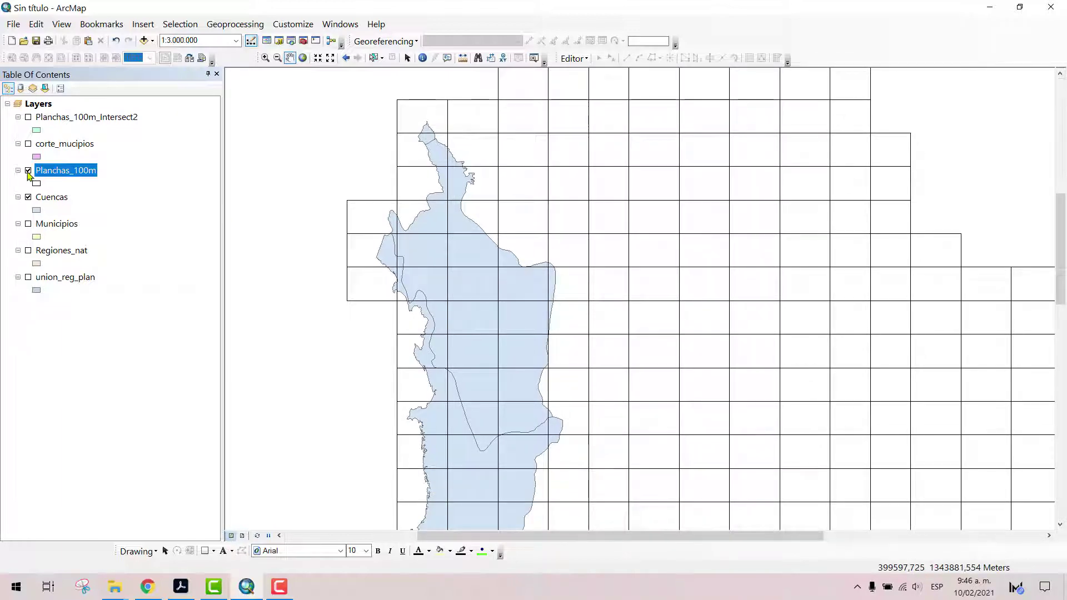
{"action": "left_click", "coordinate": [29, 197]}
{"action": "left_click", "coordinate": [29, 118]}
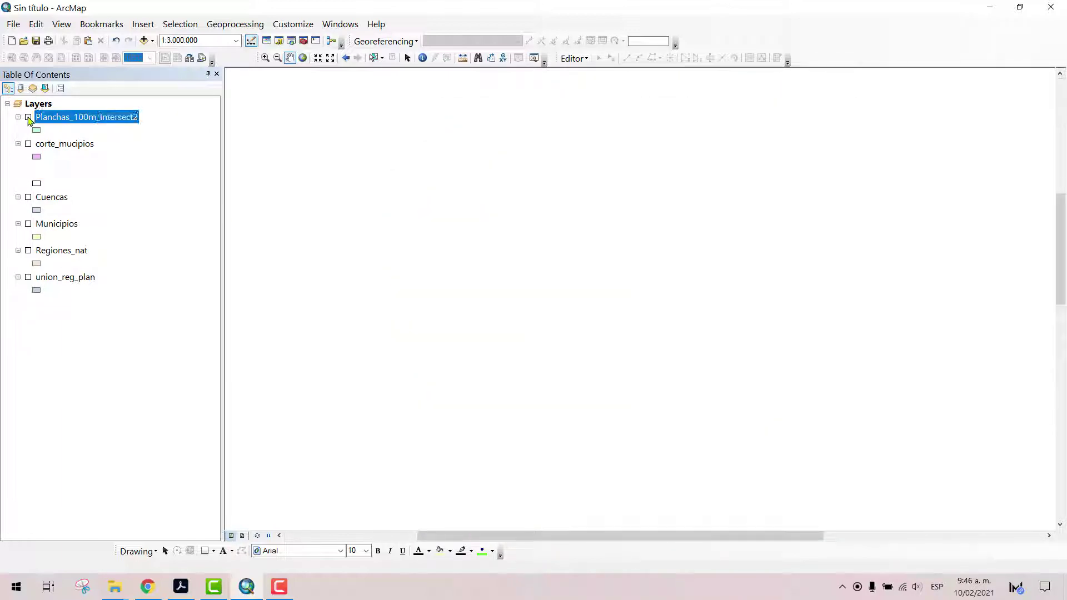
{"action": "left_click_drag", "start_coordinate": [593, 260], "coordinate": [612, 150]}
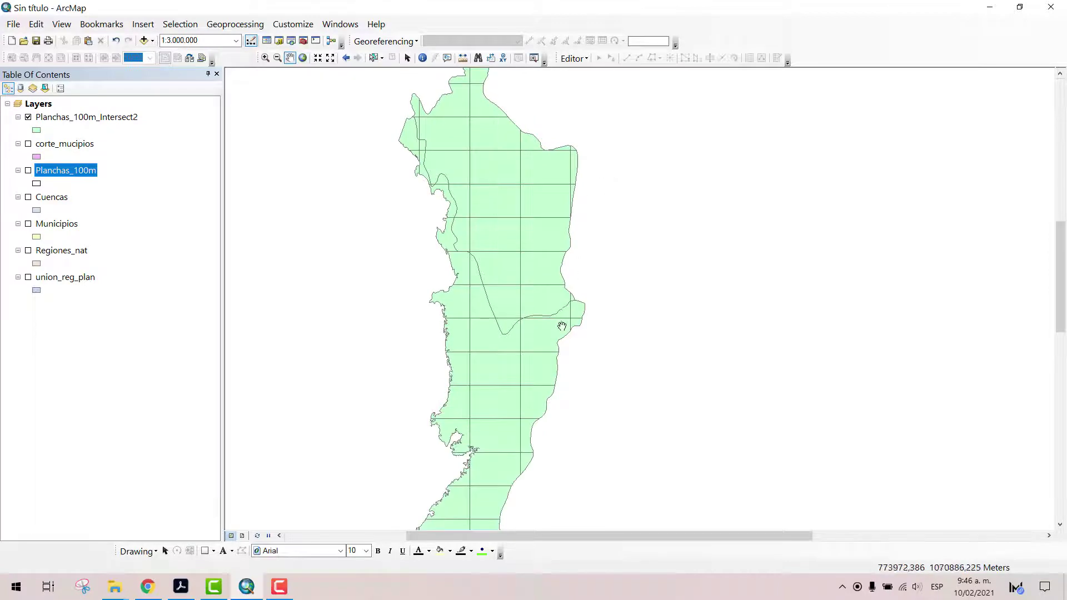
Examine the southern and central extent of Planchas_100m_Intersect2, briefly toggling the corte_mucipios layer
{"action": "left_click_drag", "start_coordinate": [513, 373], "coordinate": [530, 232]}
{"action": "scroll", "coordinate": [477, 232], "scroll_direction": "down", "scroll_amount": 1}
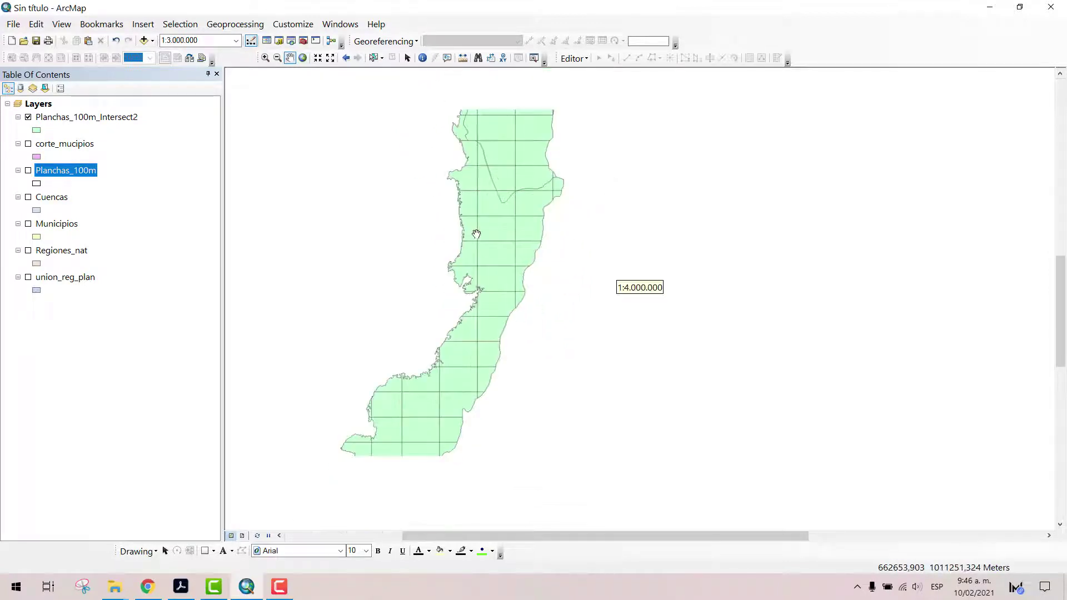
{"action": "left_click_drag", "start_coordinate": [425, 116], "coordinate": [439, 172]}
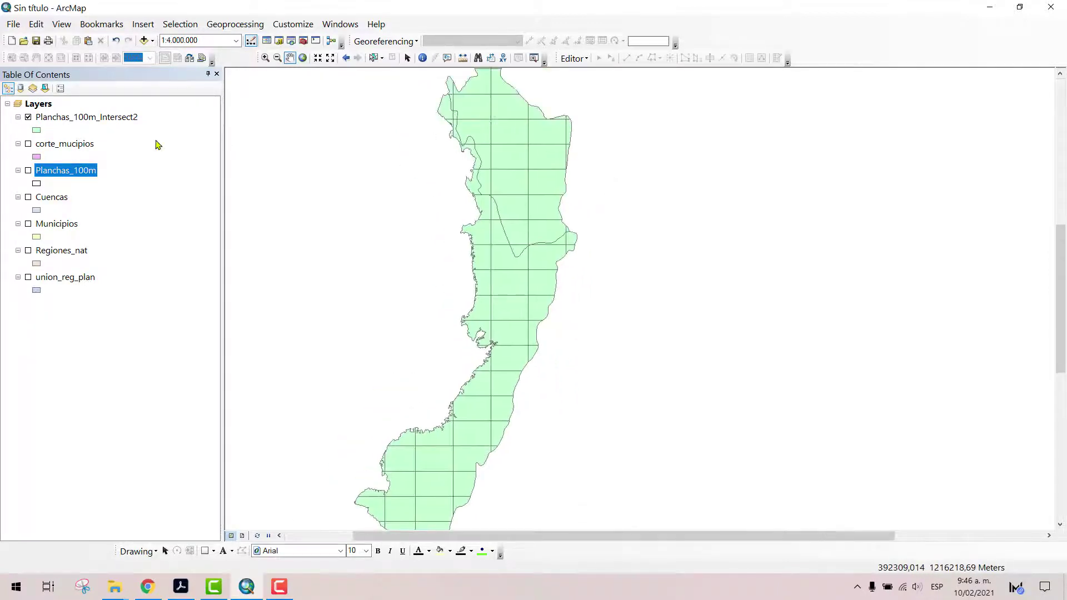
{"action": "left_click", "coordinate": [28, 144]}
{"action": "left_click", "coordinate": [28, 145]}
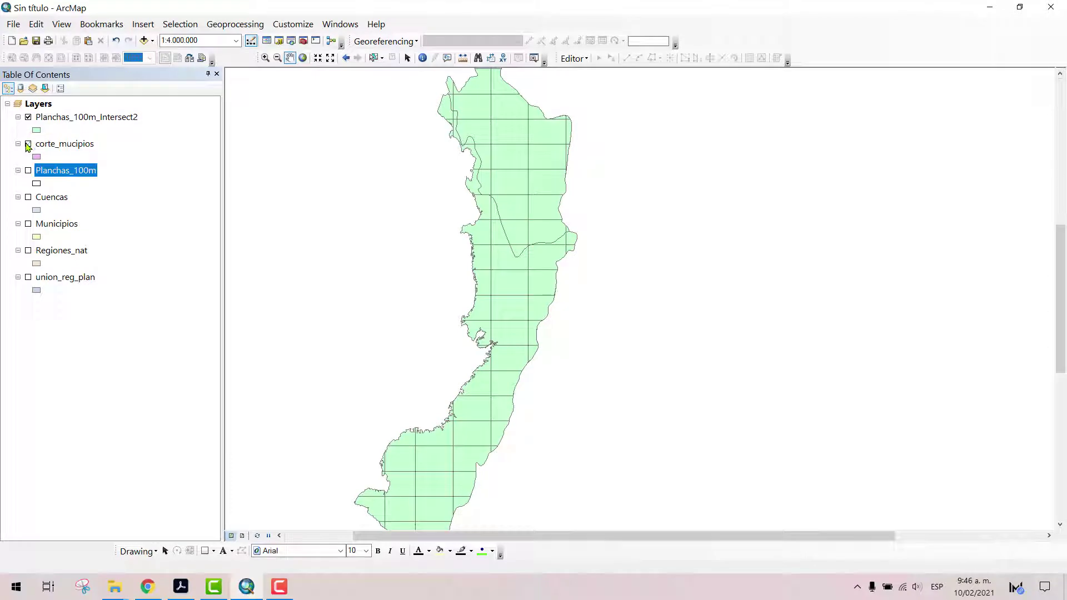
Compare the extents of Planchas_100m_Intersect2 and union_reg_plan by toggling union_reg_plan, leaving it hidden
{"action": "left_click", "coordinate": [29, 278]}
{"action": "left_click", "coordinate": [28, 278]}
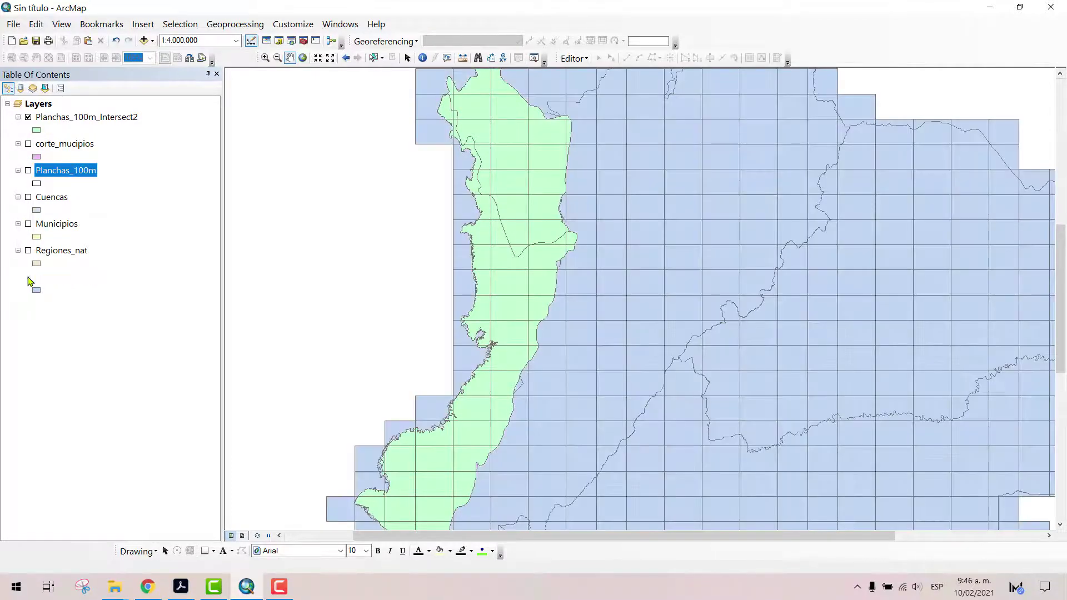
{"action": "left_click", "coordinate": [29, 278]}
{"action": "left_click", "coordinate": [28, 278]}
{"action": "left_click", "coordinate": [28, 278]}
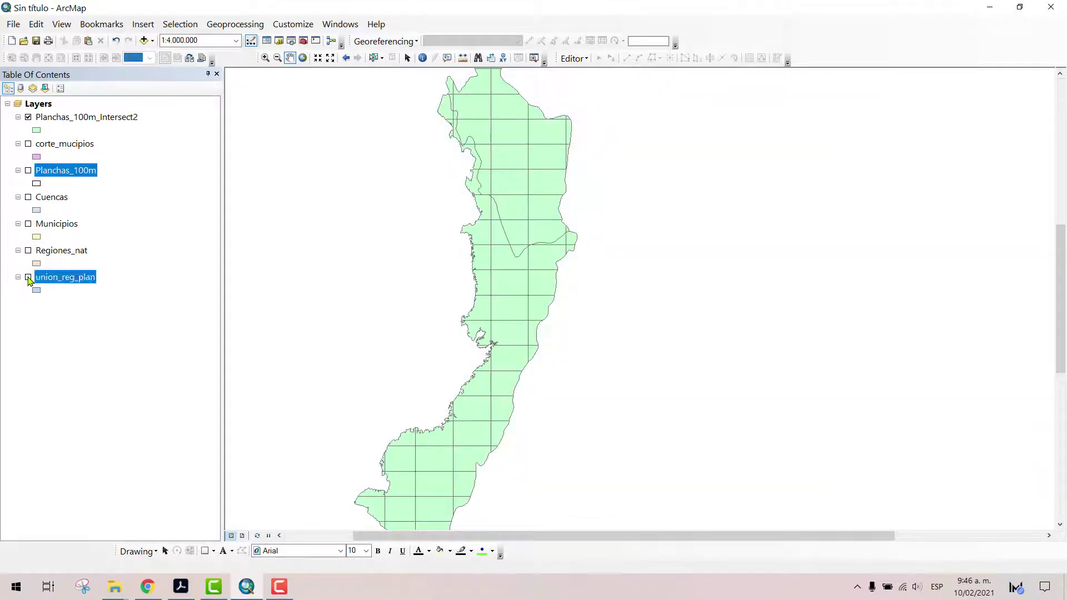
{"action": "left_click", "coordinate": [28, 278]}
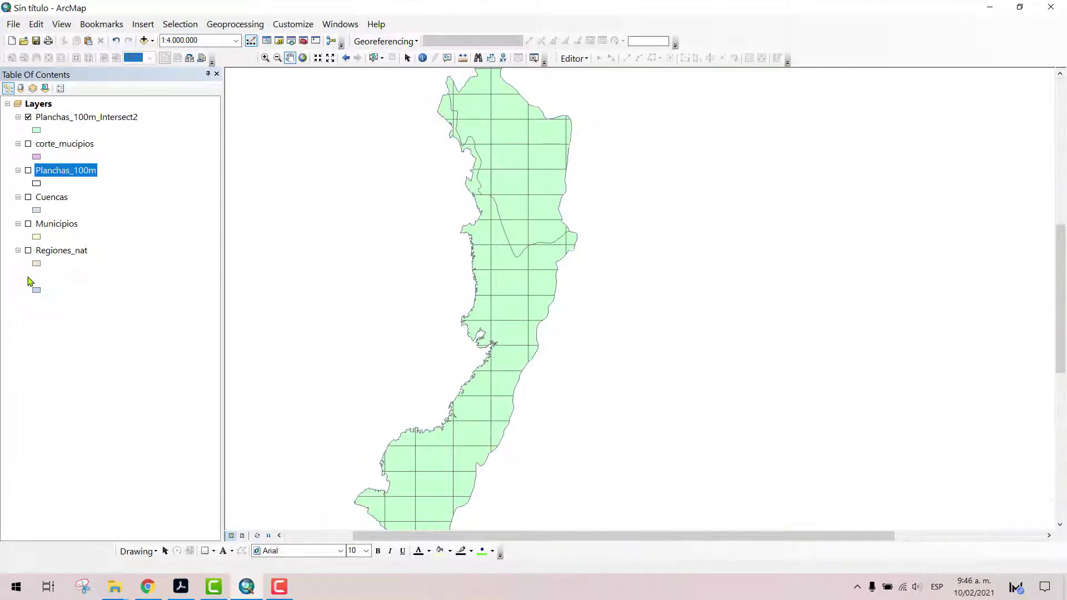
{"action": "left_click", "coordinate": [29, 278]}
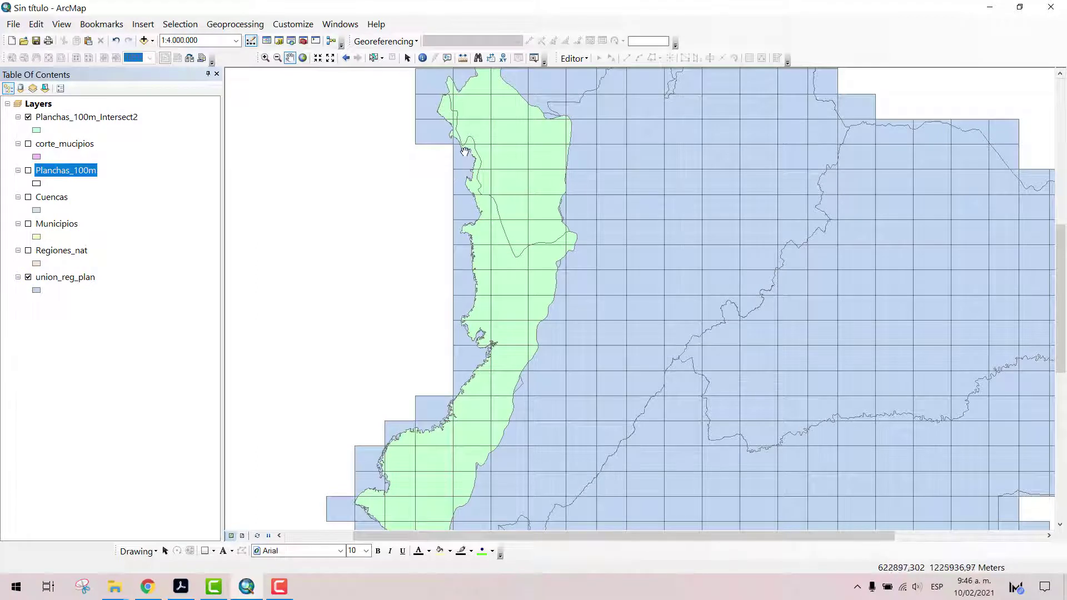
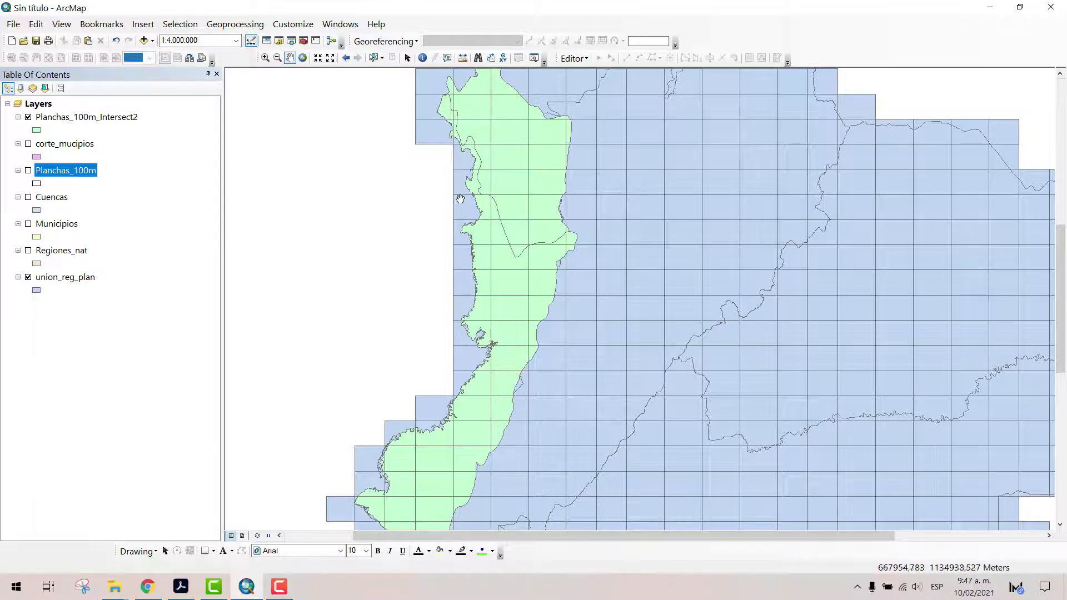
{"action": "left_click", "coordinate": [28, 278]}
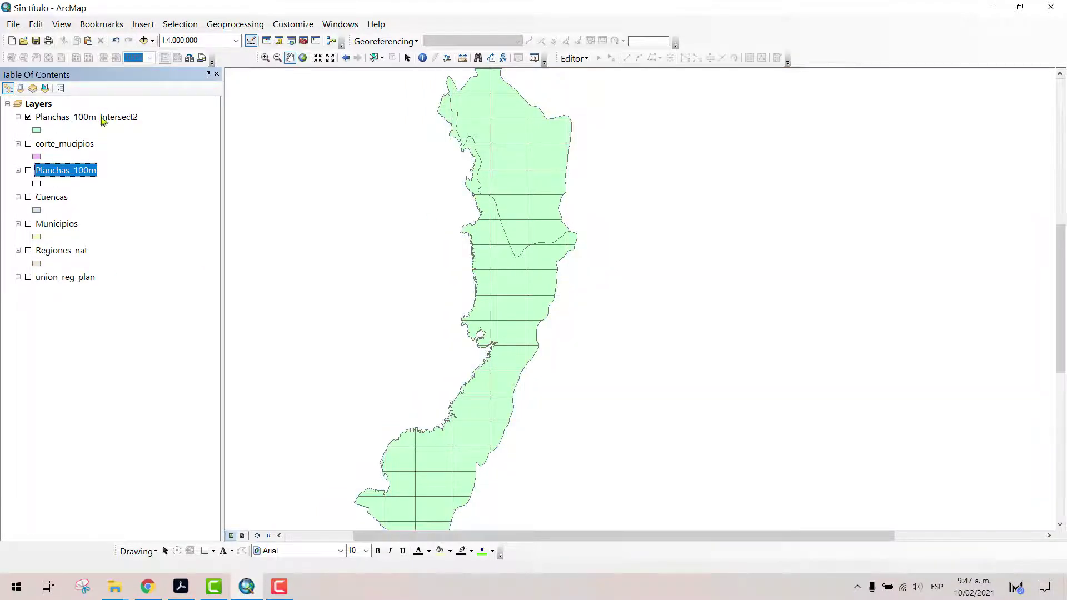
Identify several map sheet polygons of Planchas_100m_Intersect2 north and south of the internal basin boundary to read their sheet and basin attributes
{"action": "scroll", "coordinate": [431, 203], "scroll_direction": "up", "scroll_amount": 2}
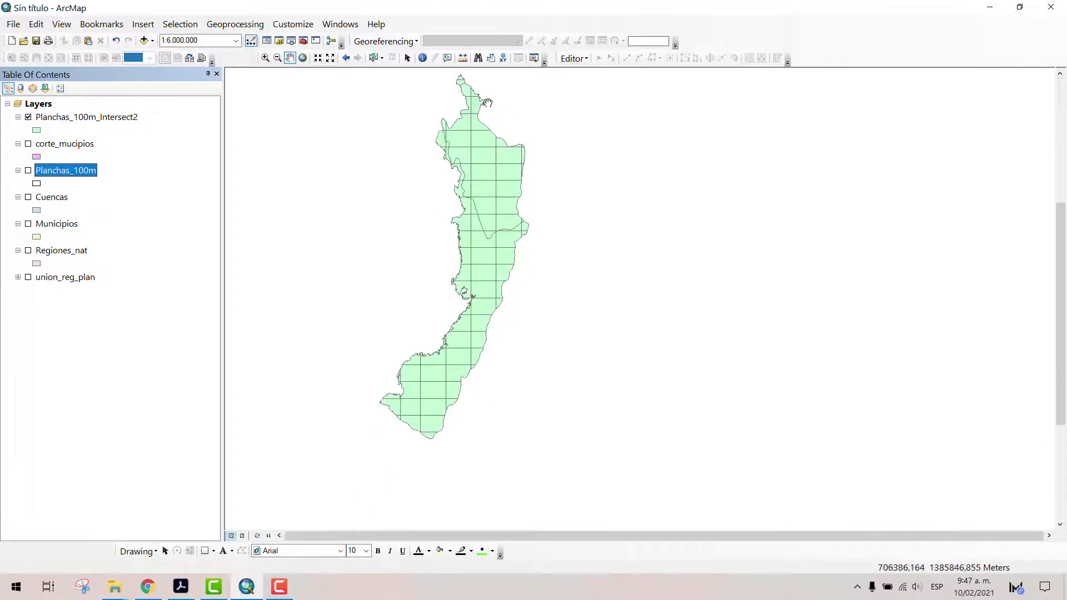
{"action": "left_click_drag", "start_coordinate": [487, 103], "coordinate": [488, 123]}
{"action": "scroll", "coordinate": [486, 157], "scroll_direction": "down", "scroll_amount": 1}
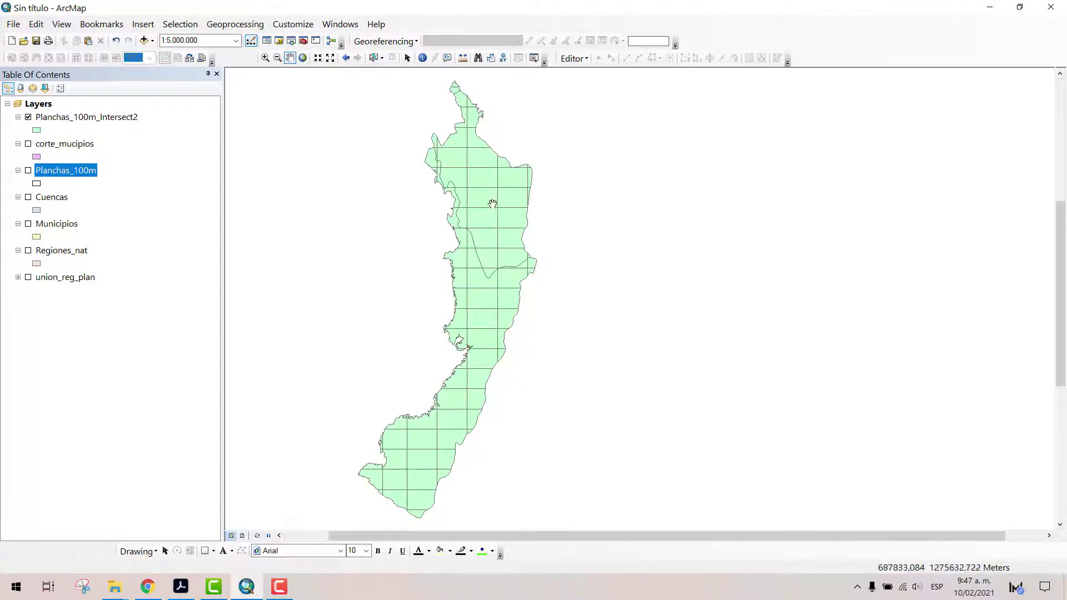
{"action": "left_click_drag", "start_coordinate": [534, 283], "coordinate": [545, 235]}
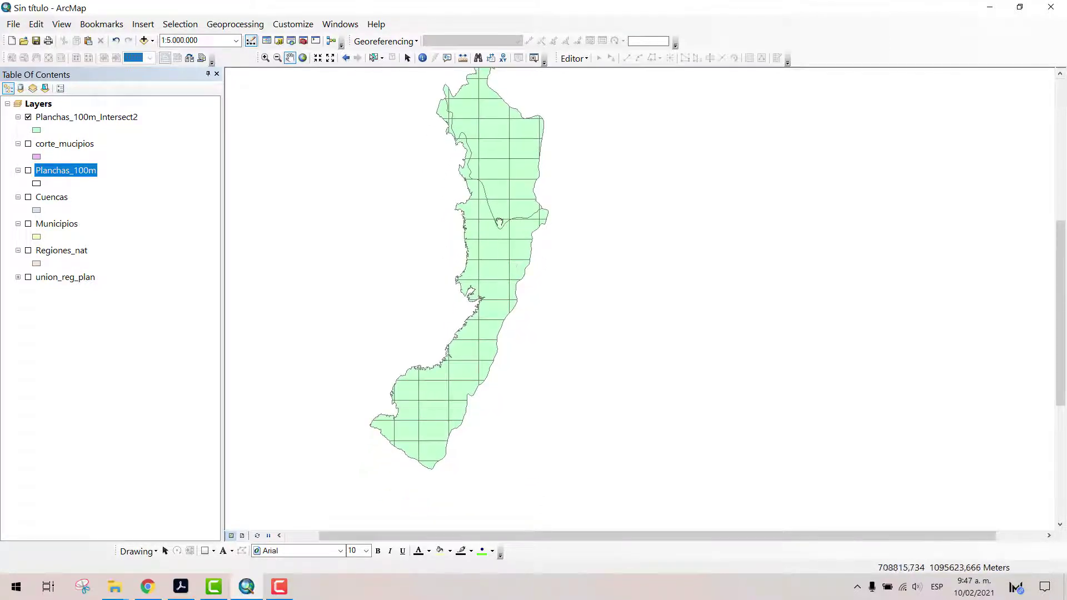
{"action": "left_click_drag", "start_coordinate": [480, 102], "coordinate": [481, 172]}
{"action": "scroll", "coordinate": [484, 229], "scroll_direction": "up", "scroll_amount": 2}
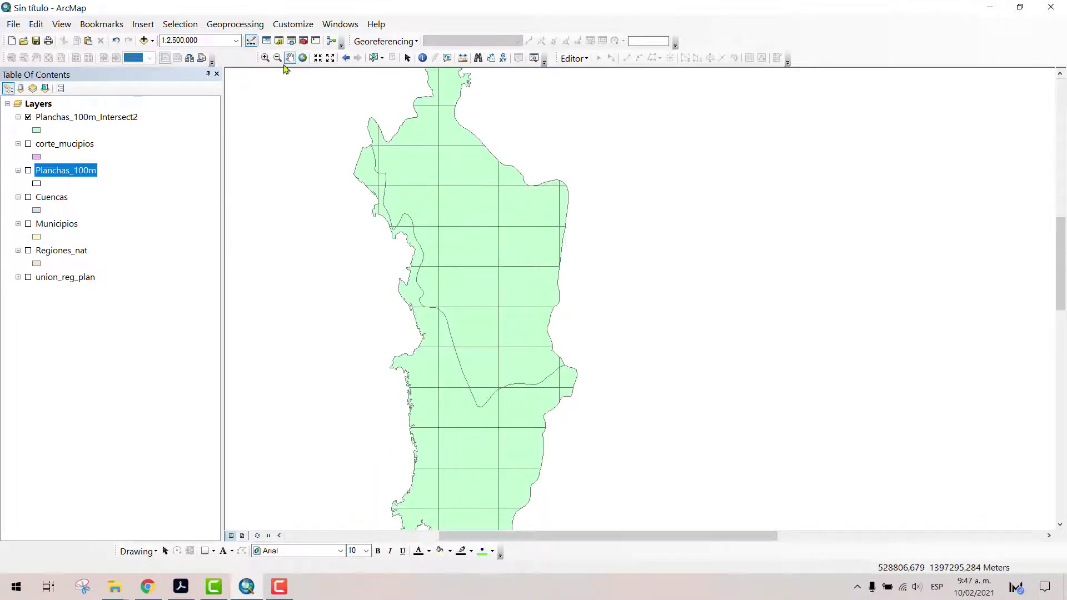
{"action": "left_click", "coordinate": [424, 59]}
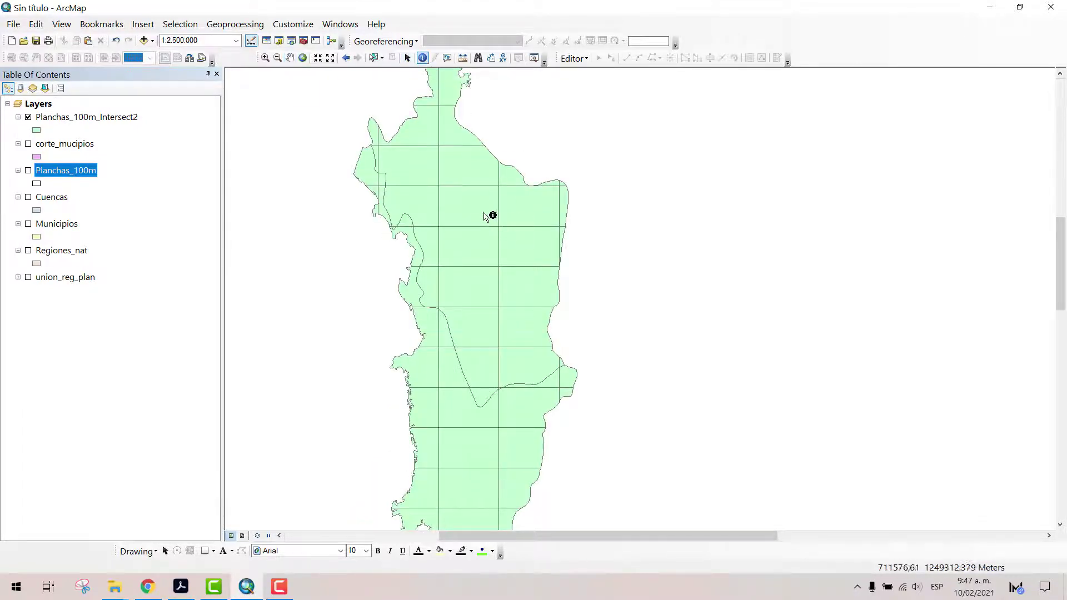
{"action": "left_click", "coordinate": [470, 197]}
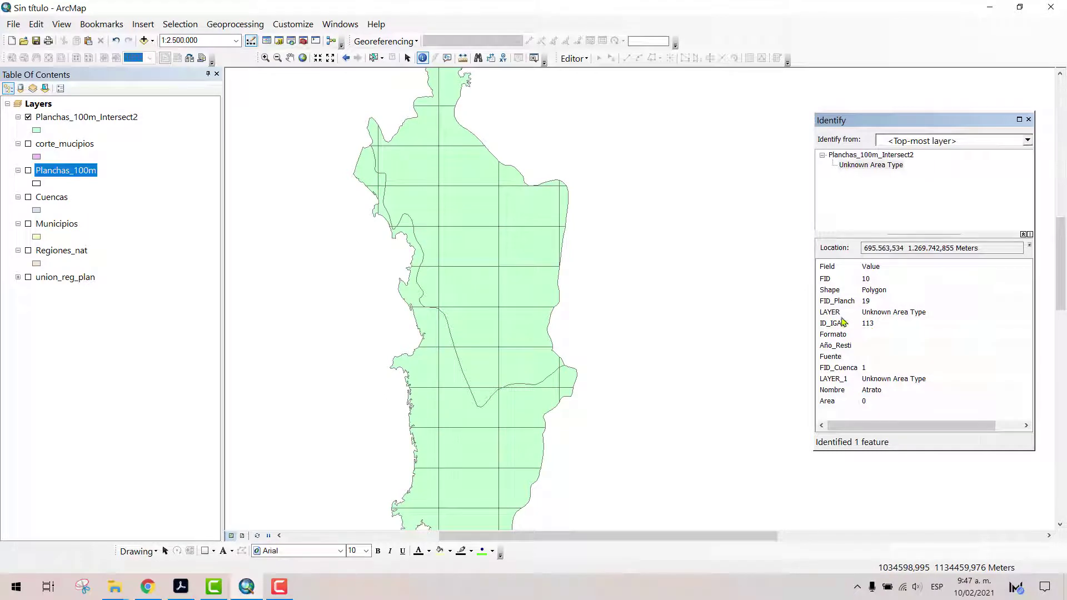
{"action": "left_click", "coordinate": [543, 205]}
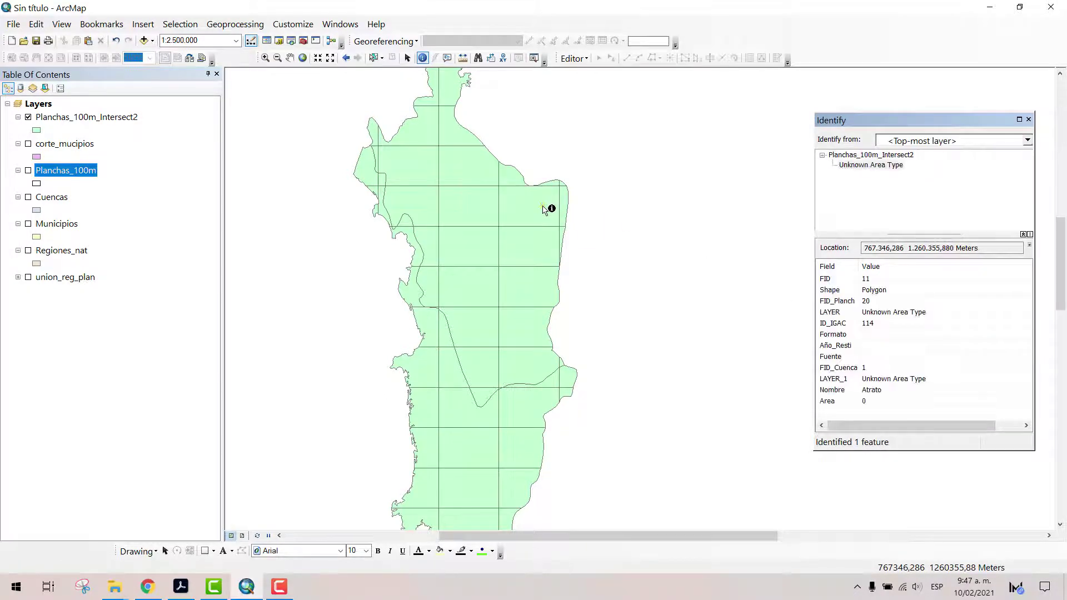
{"action": "left_click", "coordinate": [519, 414]}
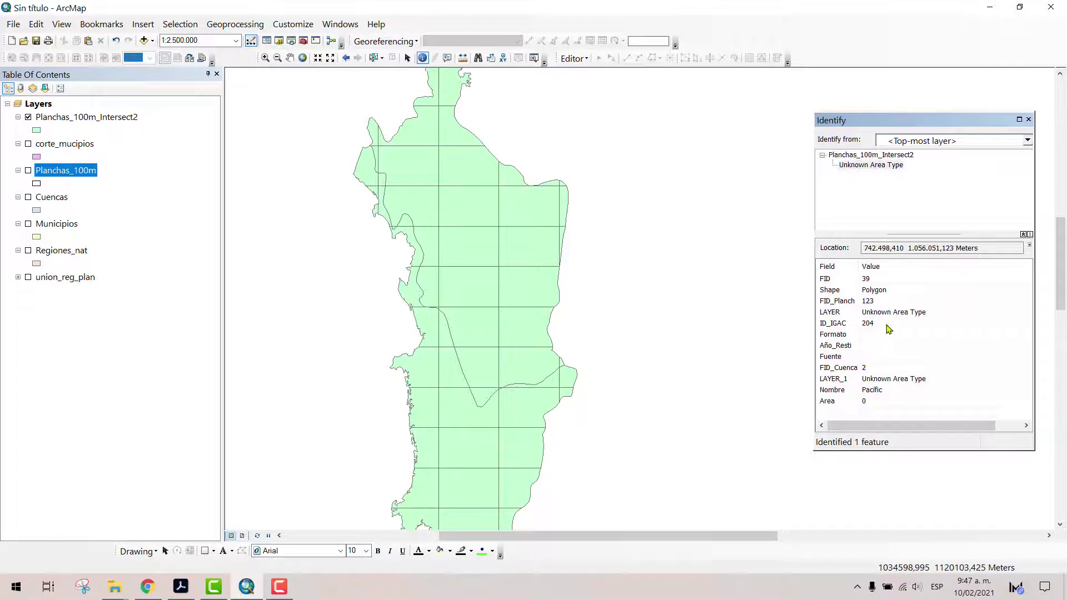
{"action": "left_click", "coordinate": [543, 405]}
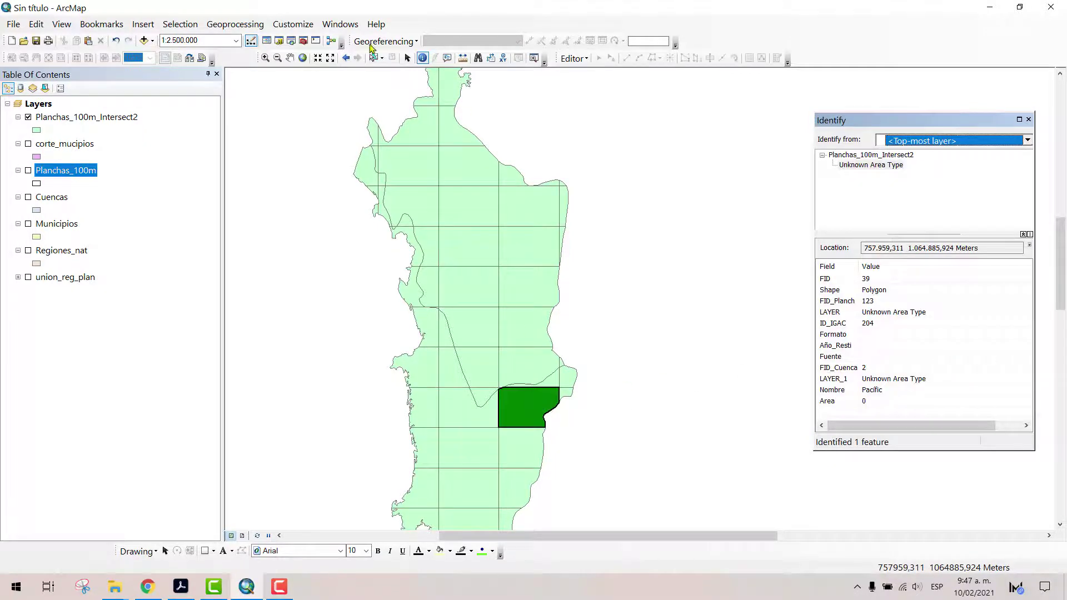
Identify a map sheet polygon in the southern part of Planchas_100m_Intersect2
{"action": "left_click", "coordinate": [290, 58]}
{"action": "left_click_drag", "start_coordinate": [447, 310], "coordinate": [626, 143]}
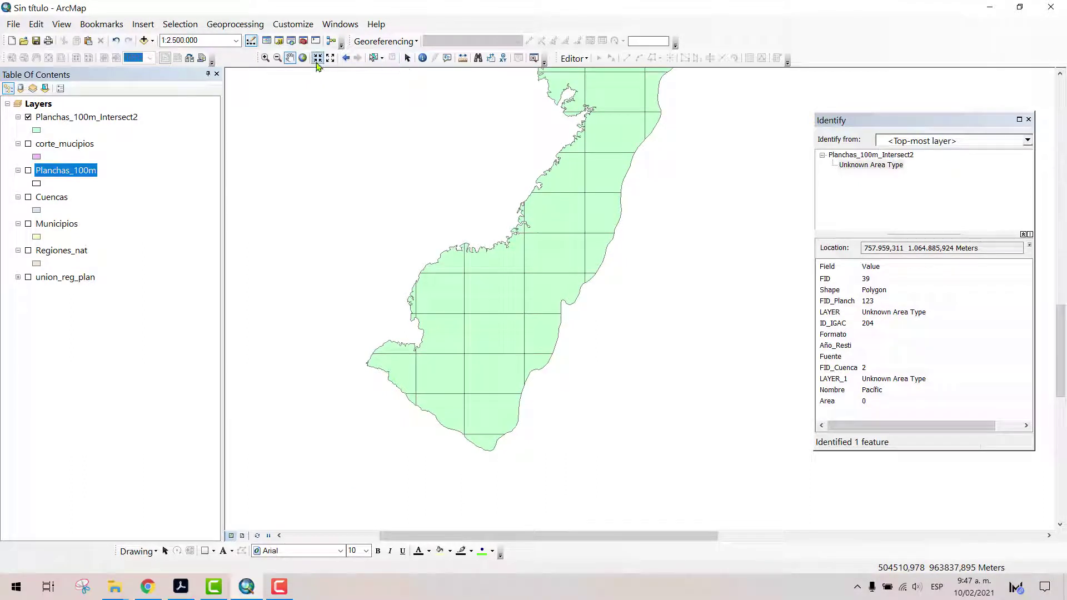
{"action": "left_click", "coordinate": [422, 58]}
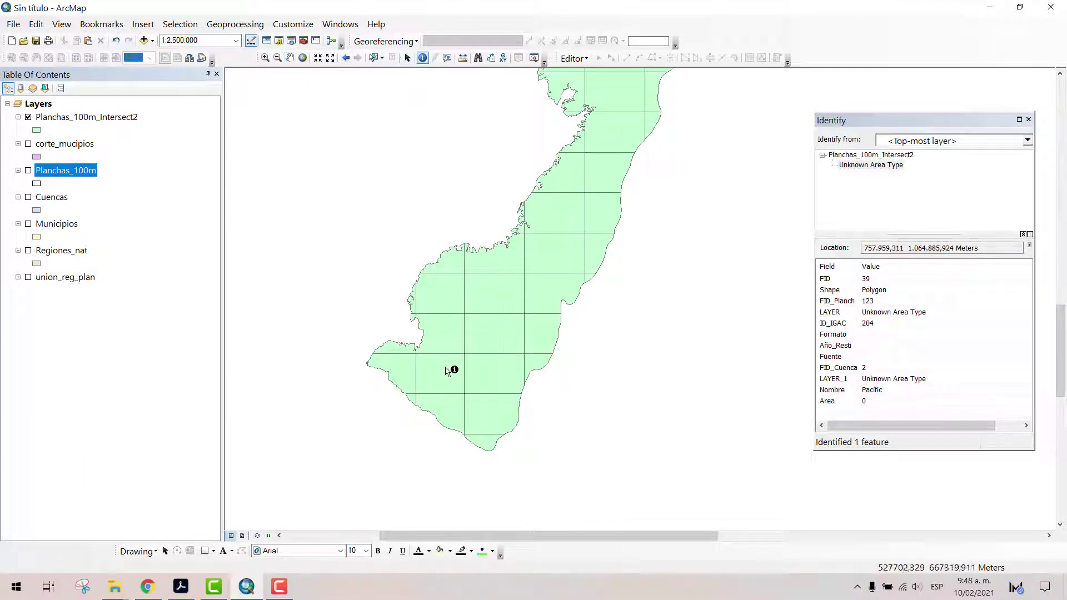
Identify the westernmost polygon of the Planchas_100m_Intersect2 layer and close its attribute results
{"action": "left_click", "coordinate": [405, 369]}
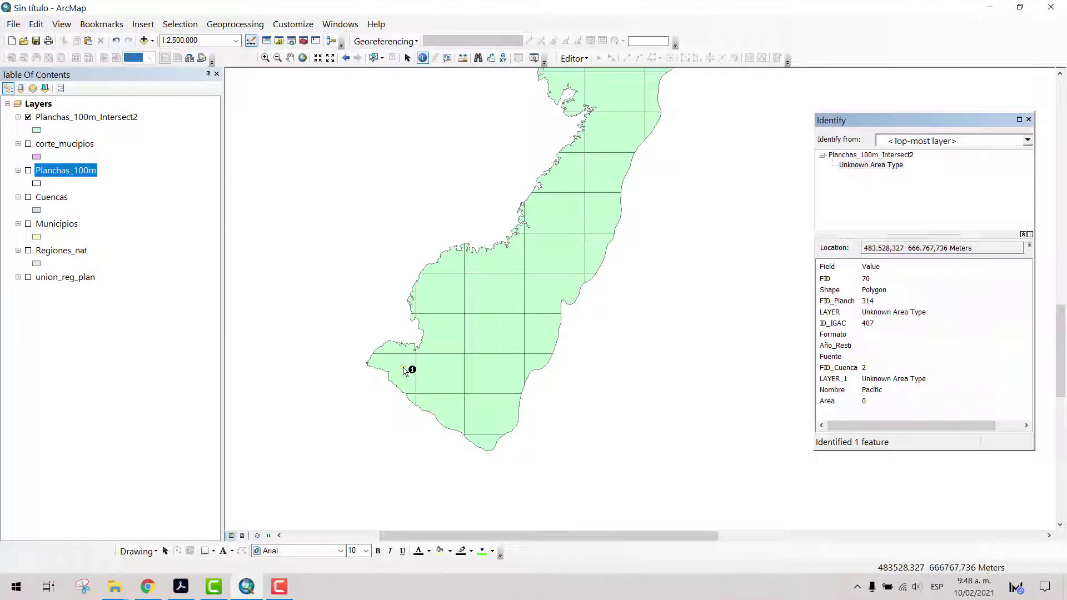
{"action": "left_click", "coordinate": [1028, 120]}
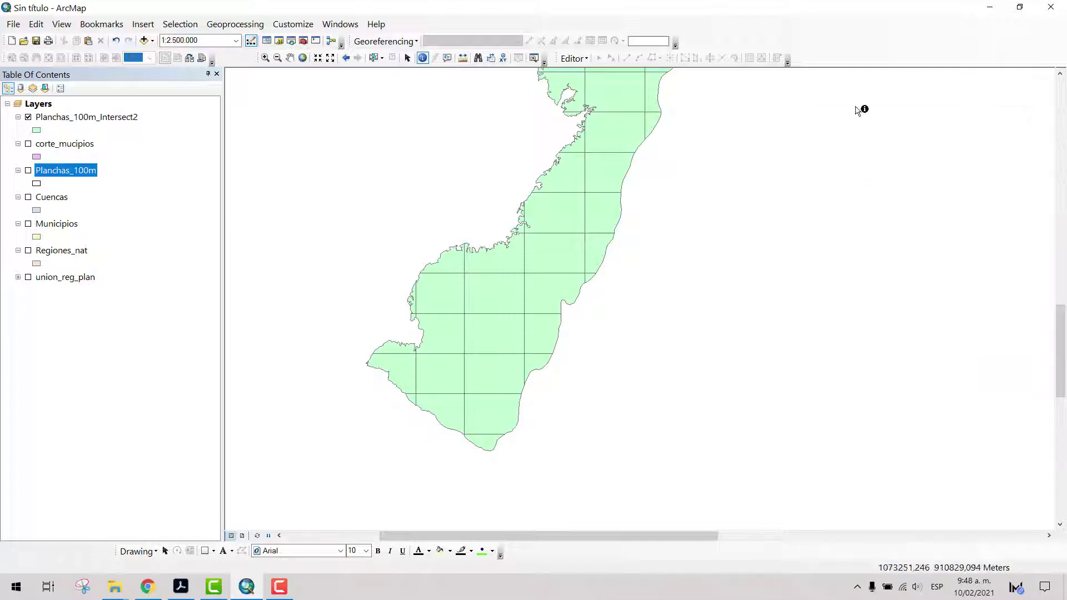
{"action": "left_click", "coordinate": [236, 25]}
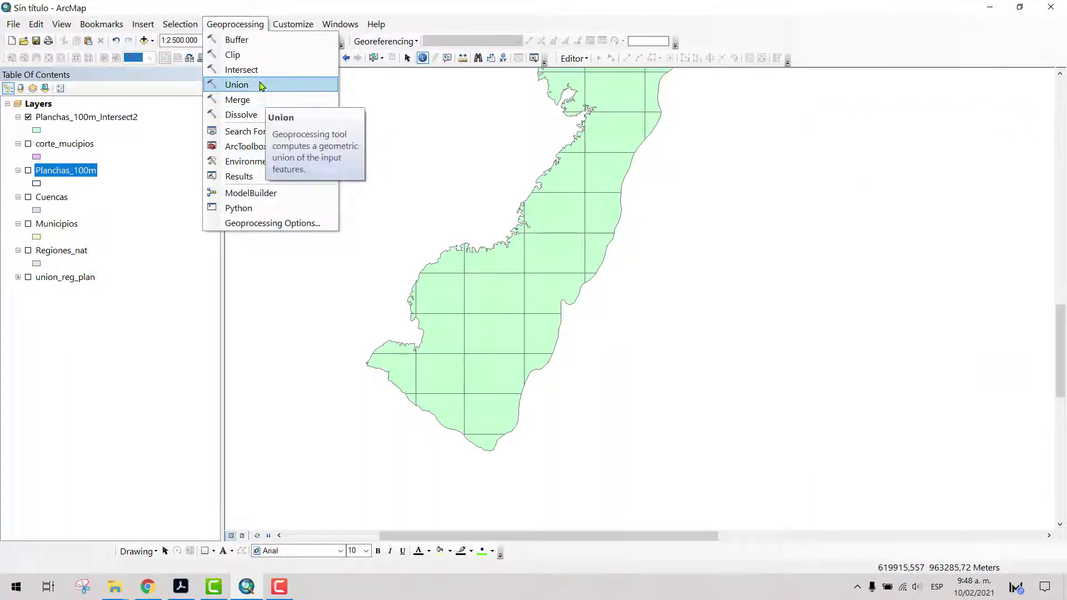
{"action": "left_click", "coordinate": [245, 57]}
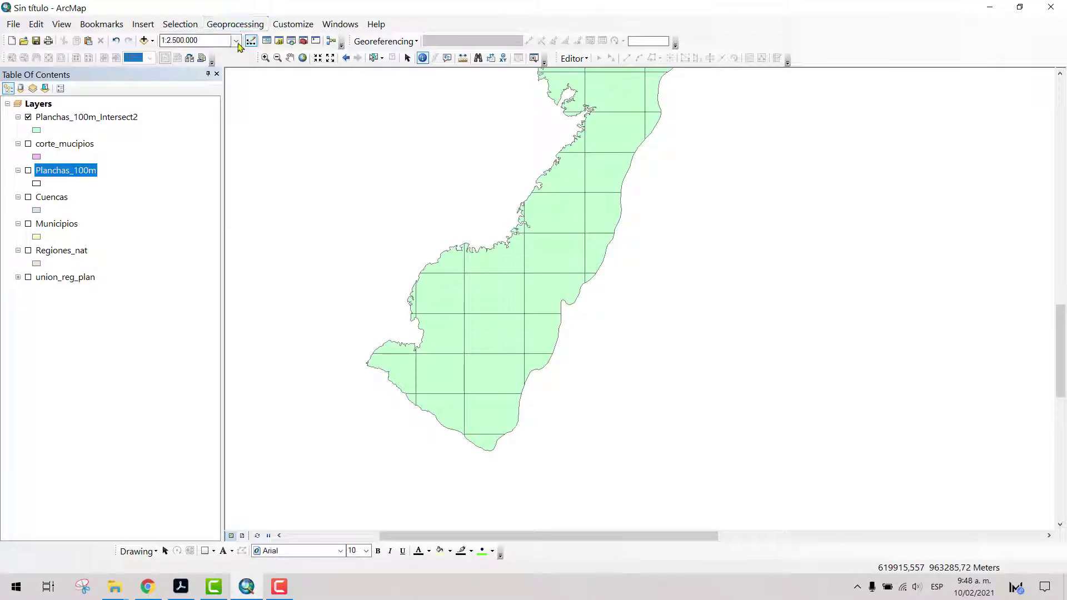
{"action": "left_click", "coordinate": [235, 25]}
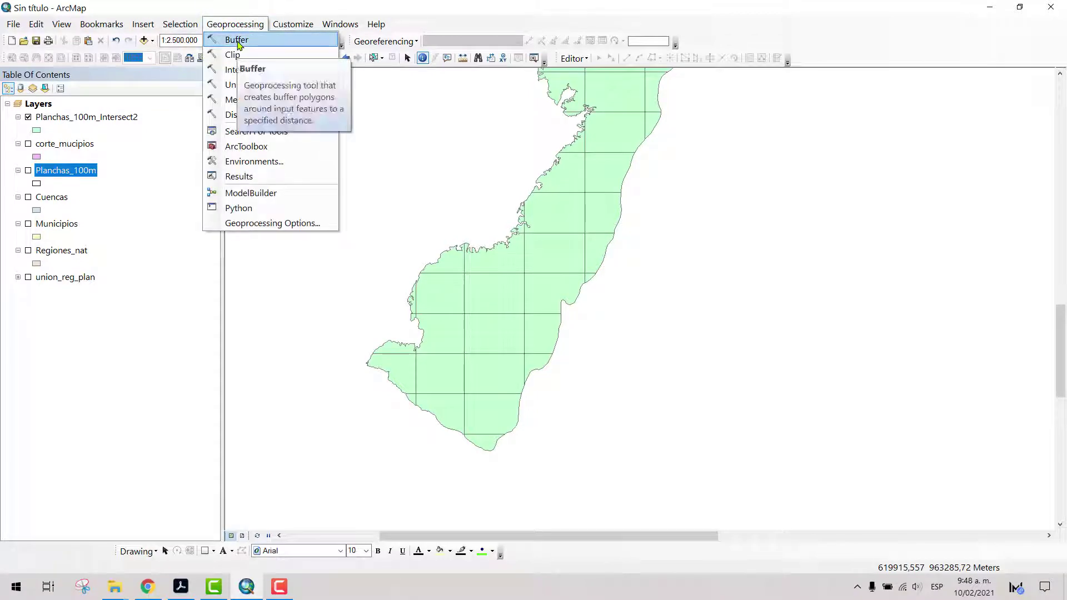
{"action": "left_click", "coordinate": [258, 23]}
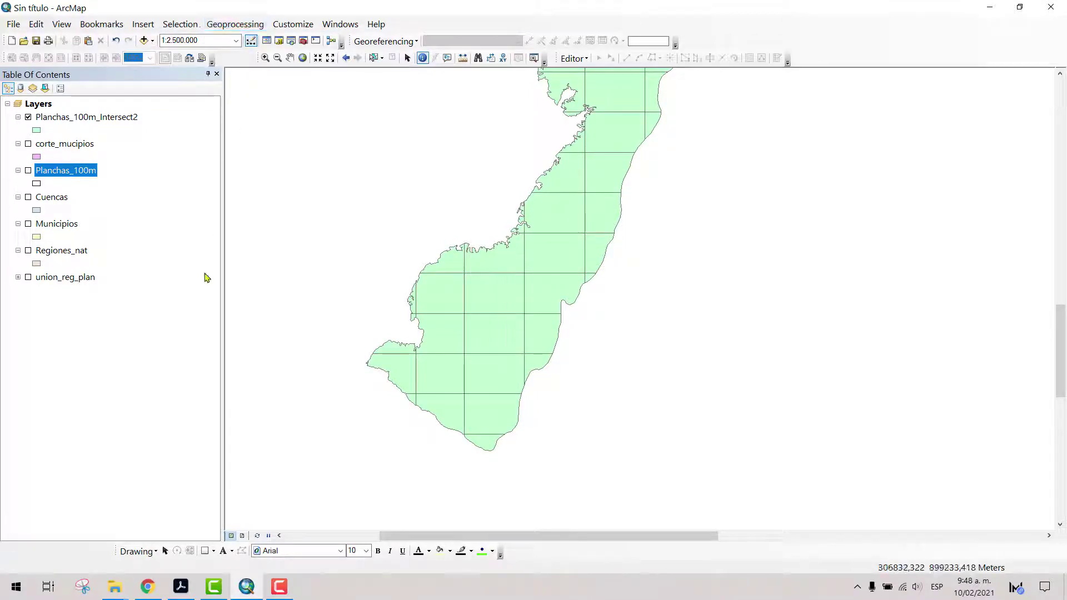
{"action": "scroll", "coordinate": [409, 358], "scroll_direction": "down", "scroll_amount": 2}
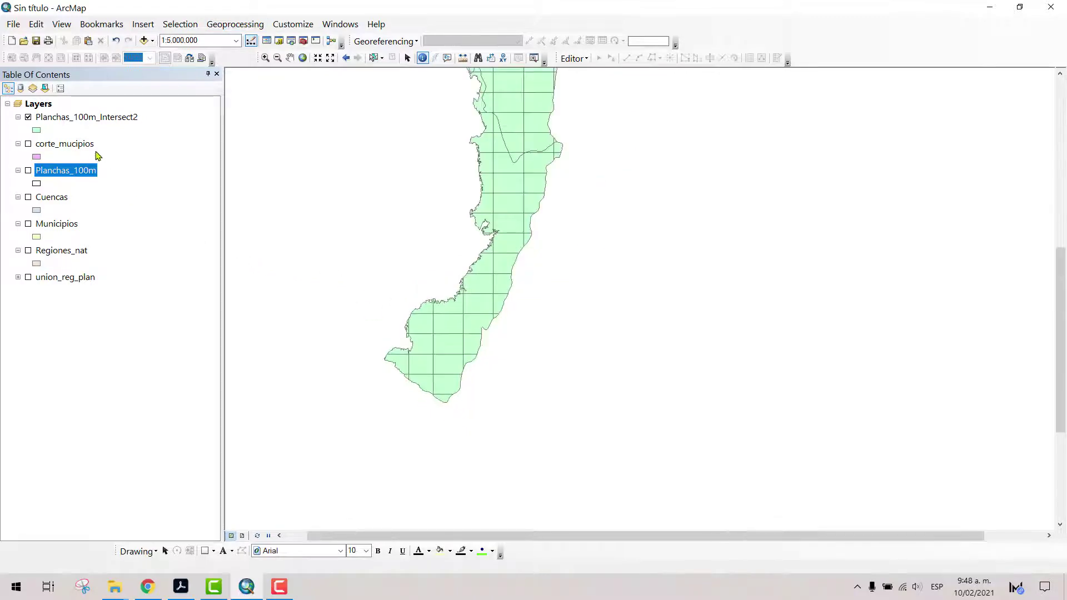
{"action": "left_click_drag", "start_coordinate": [487, 150], "coordinate": [551, 234]}
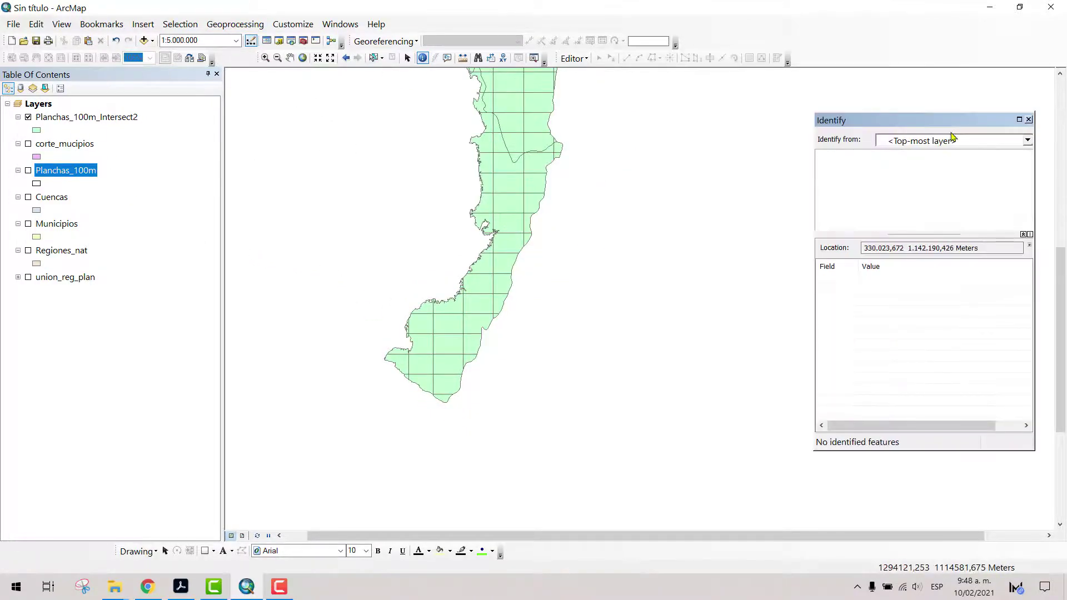
{"action": "left_click", "coordinate": [1028, 120]}
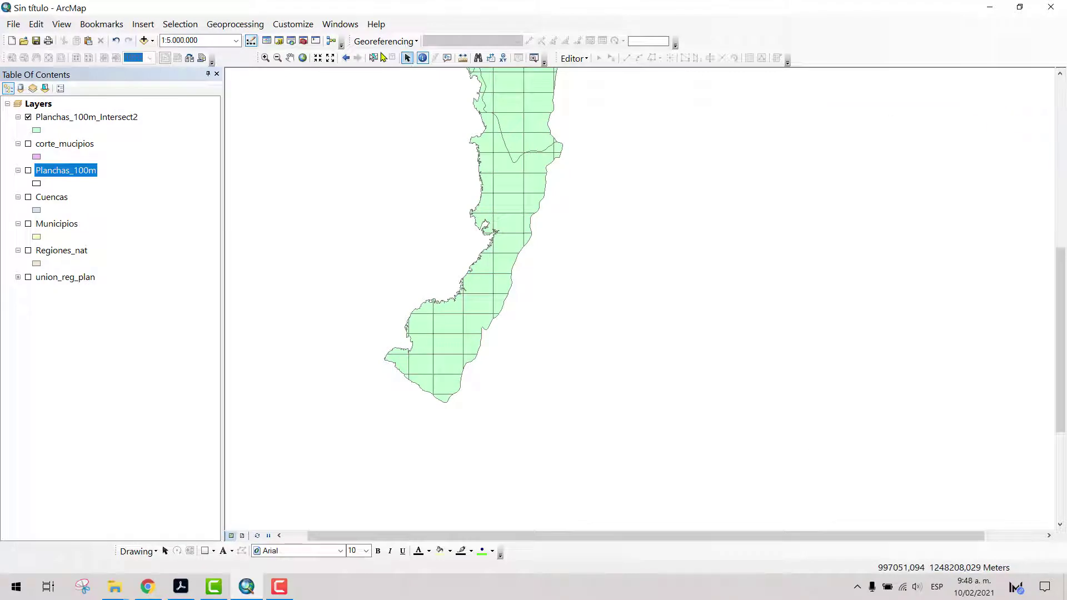
Show the Municipios layer and hide the Planchas_100m_Intersect2 layer
{"action": "left_click", "coordinate": [290, 58]}
{"action": "scroll", "coordinate": [455, 226], "scroll_direction": "up", "scroll_amount": 2}
{"action": "left_click_drag", "start_coordinate": [518, 148], "coordinate": [486, 245]}
{"action": "scroll", "coordinate": [484, 275], "scroll_direction": "up", "scroll_amount": 1}
{"action": "scroll", "coordinate": [484, 276], "scroll_direction": "down", "scroll_amount": 1}
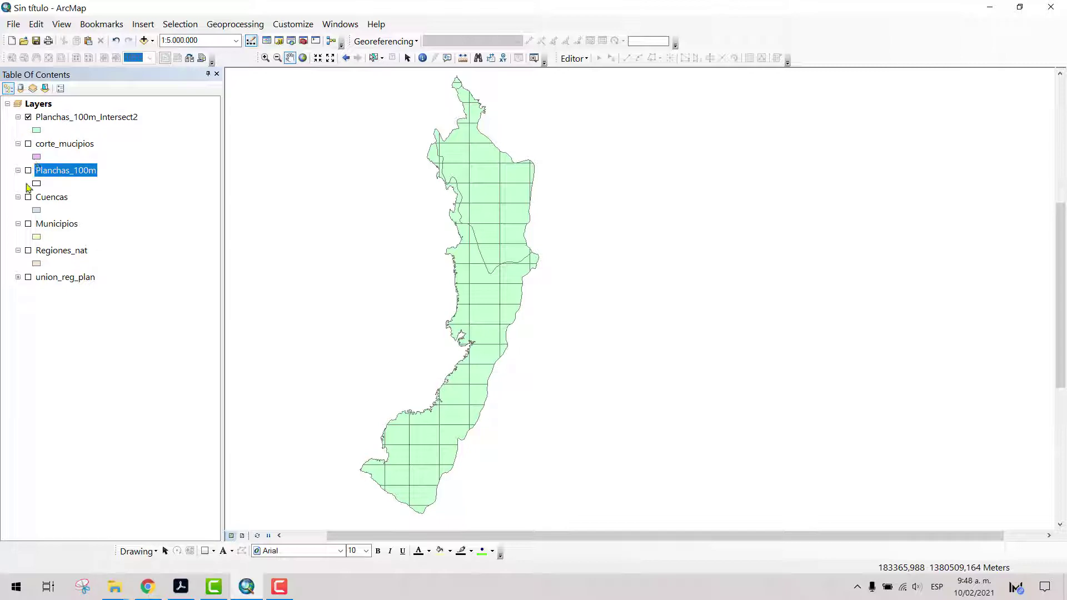
{"action": "left_click", "coordinate": [27, 224]}
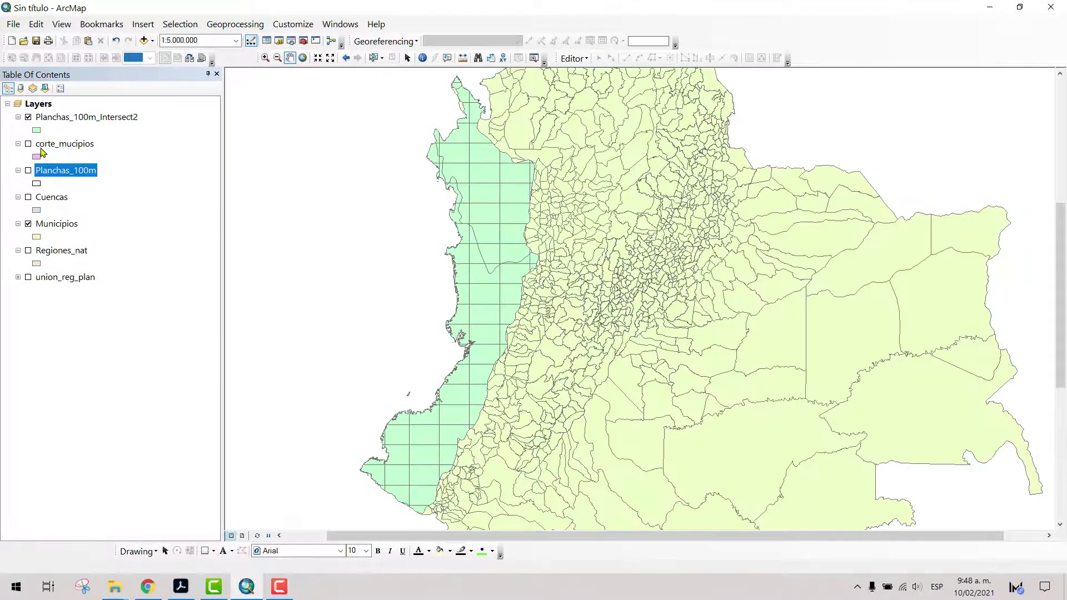
{"action": "left_click", "coordinate": [28, 117]}
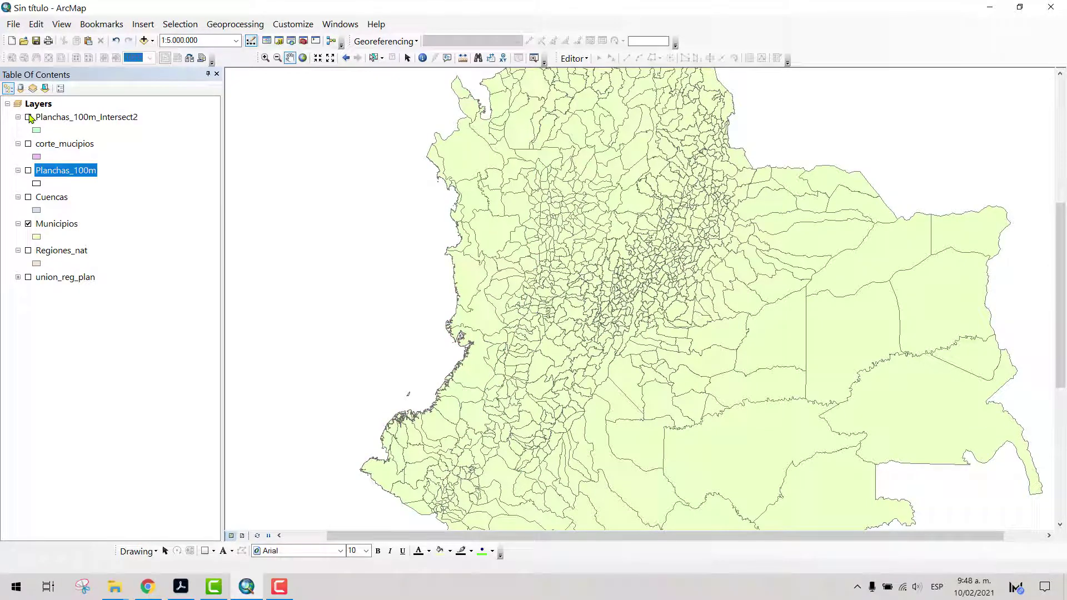
Identify the Buenaventura, Dagua and Cali municipality polygons near the Pacific coast to read their attributes
{"action": "scroll", "coordinate": [673, 331], "scroll_direction": "up", "scroll_amount": 2}
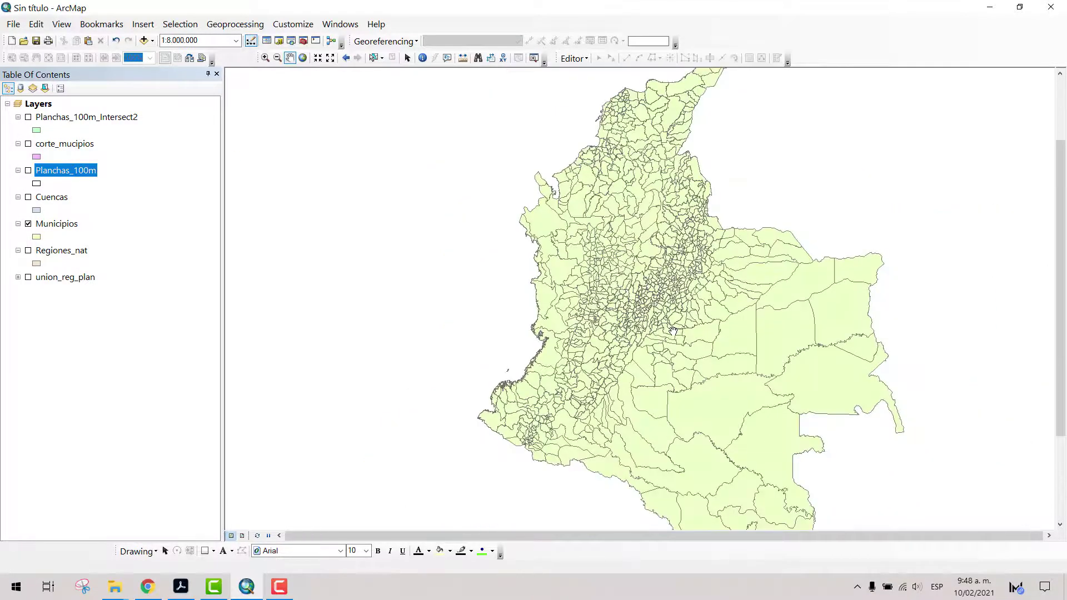
{"action": "left_click_drag", "start_coordinate": [673, 331], "coordinate": [618, 305]}
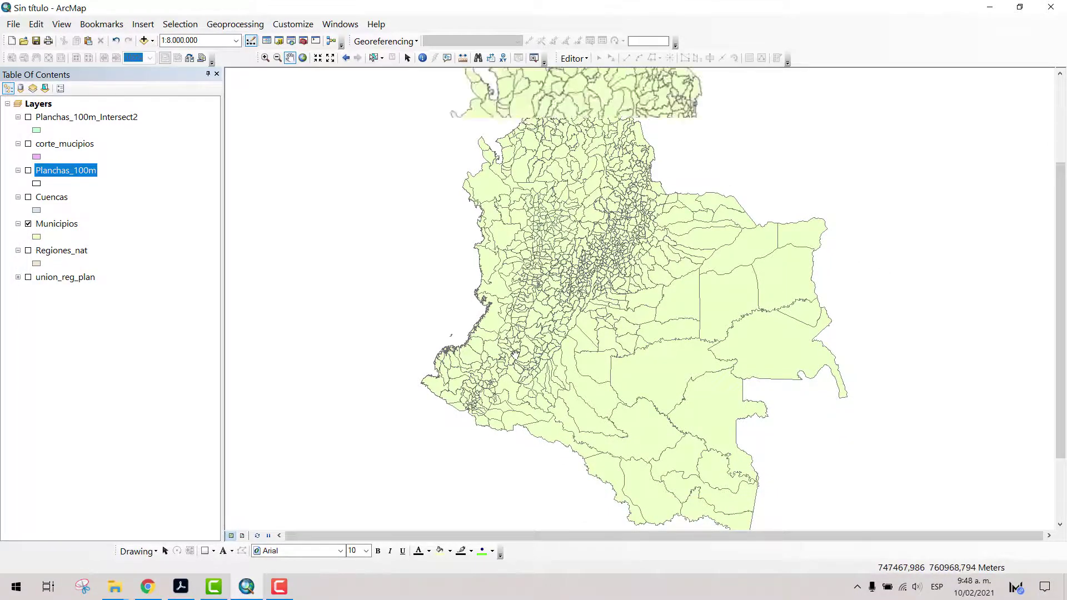
{"action": "scroll", "coordinate": [516, 354], "scroll_direction": "down", "scroll_amount": 4}
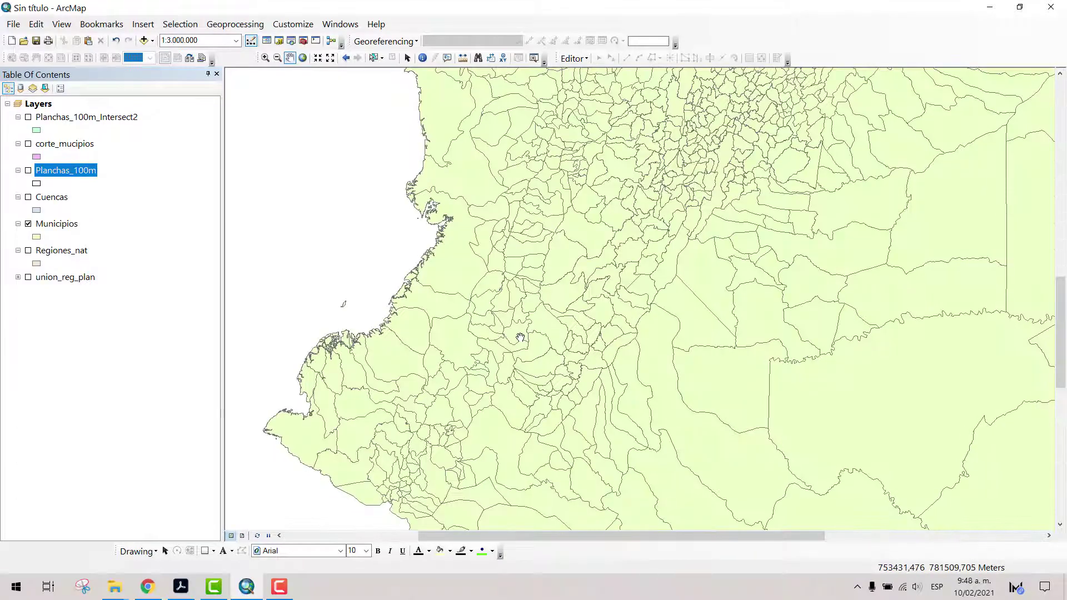
{"action": "scroll", "coordinate": [520, 337], "scroll_direction": "down", "scroll_amount": 1}
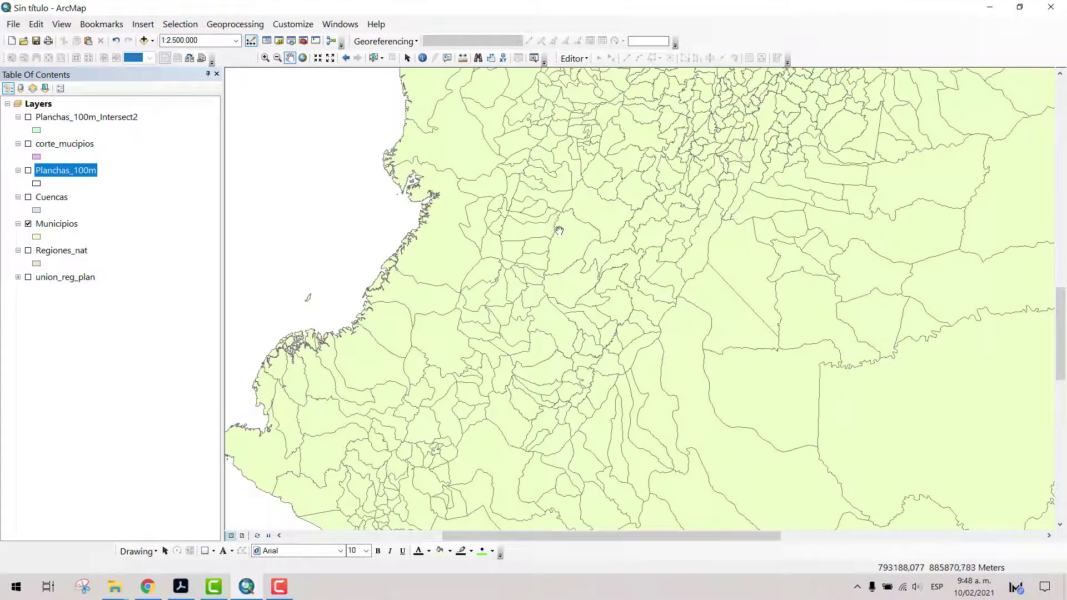
{"action": "left_click_drag", "start_coordinate": [559, 229], "coordinate": [551, 246]}
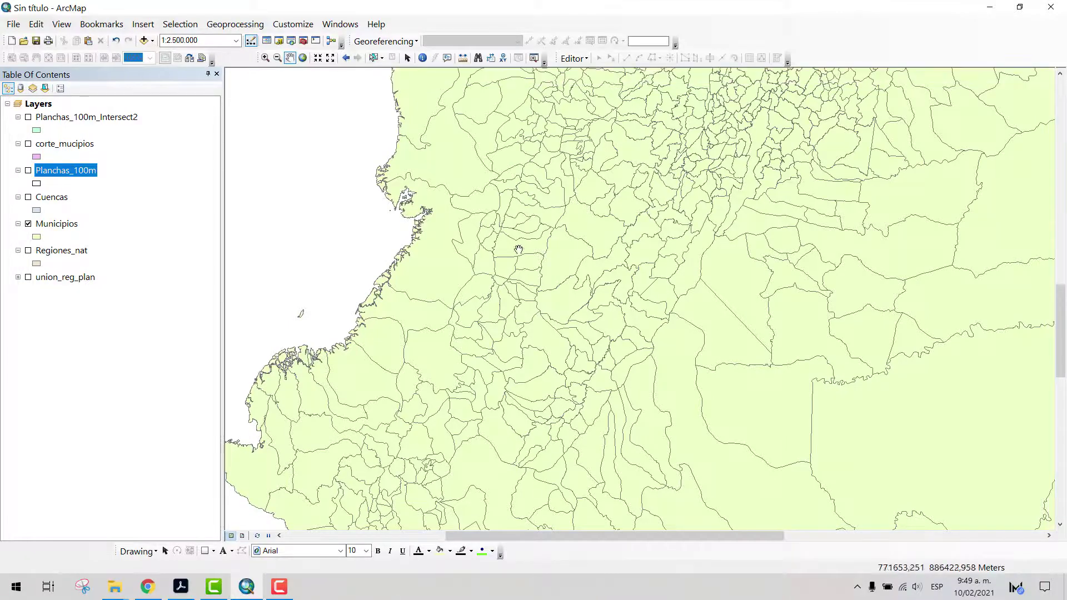
{"action": "scroll", "coordinate": [551, 246], "scroll_direction": "down", "scroll_amount": 2}
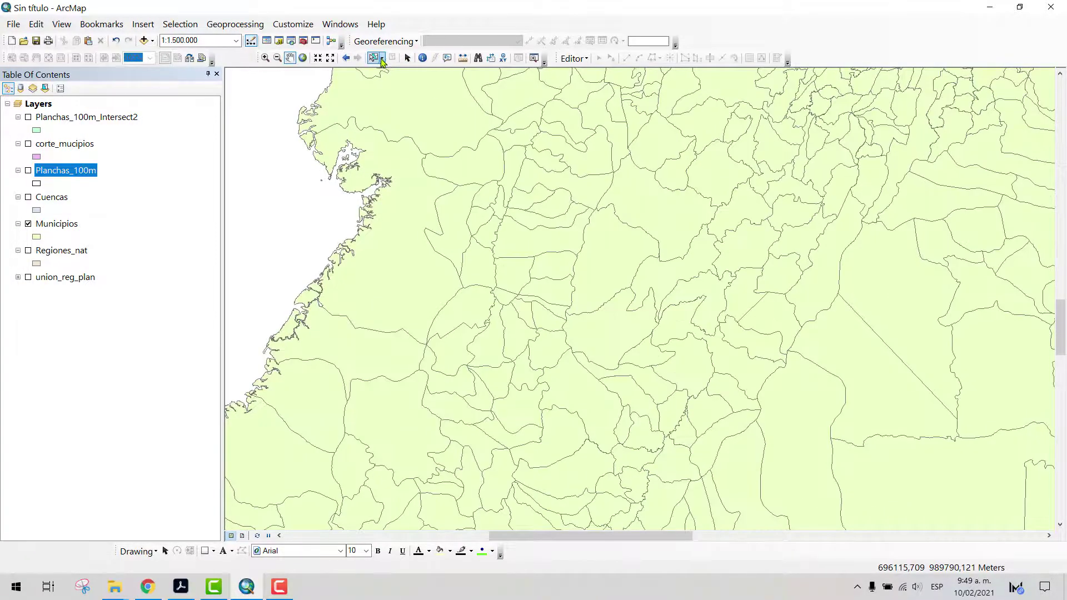
{"action": "left_click", "coordinate": [422, 59]}
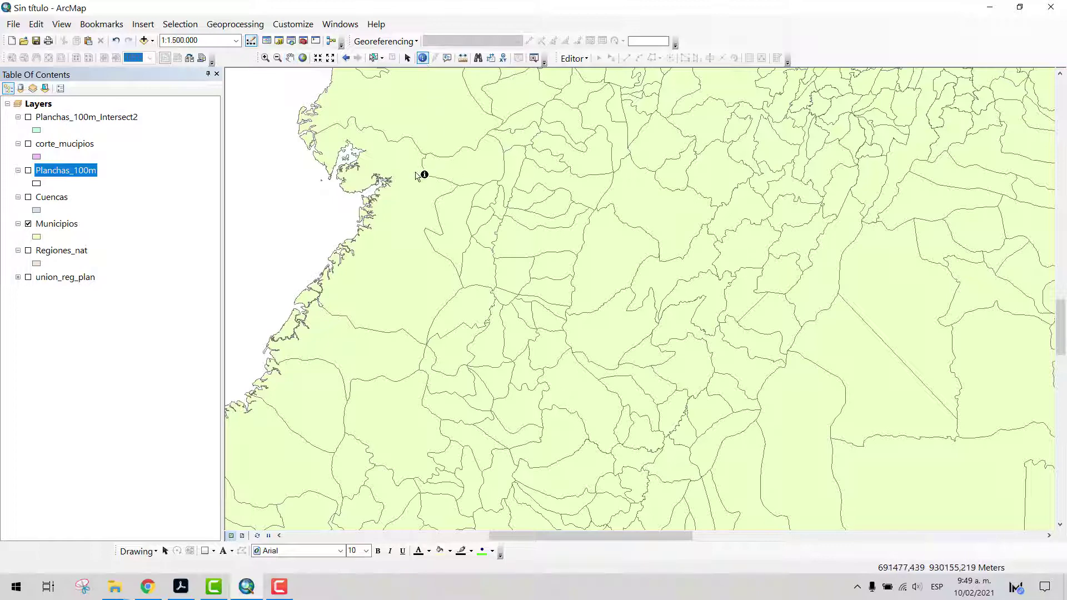
{"action": "left_click", "coordinate": [400, 251]}
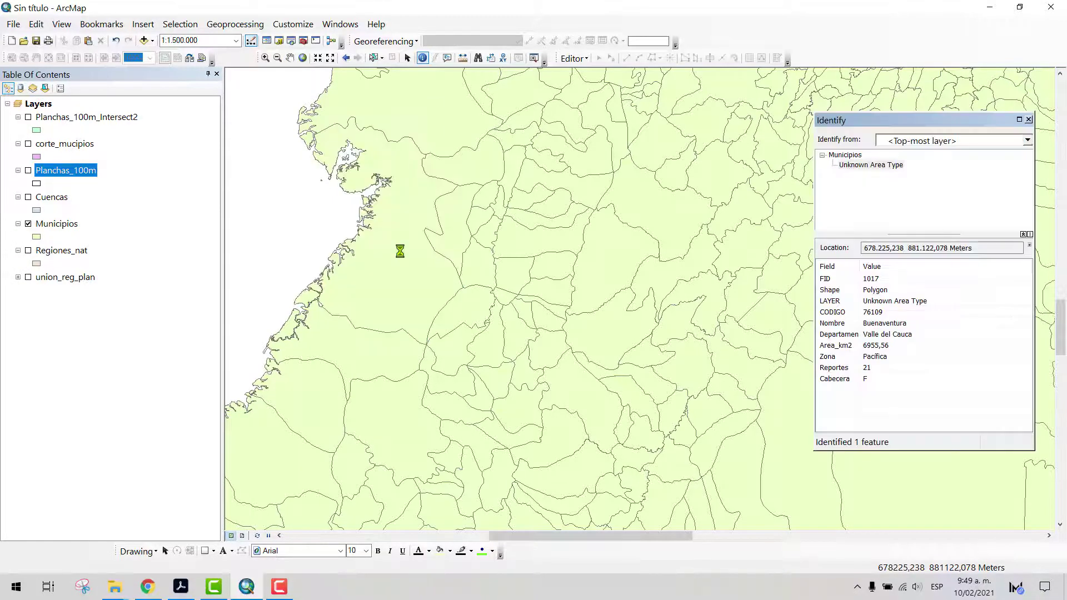
{"action": "left_click", "coordinate": [456, 237]}
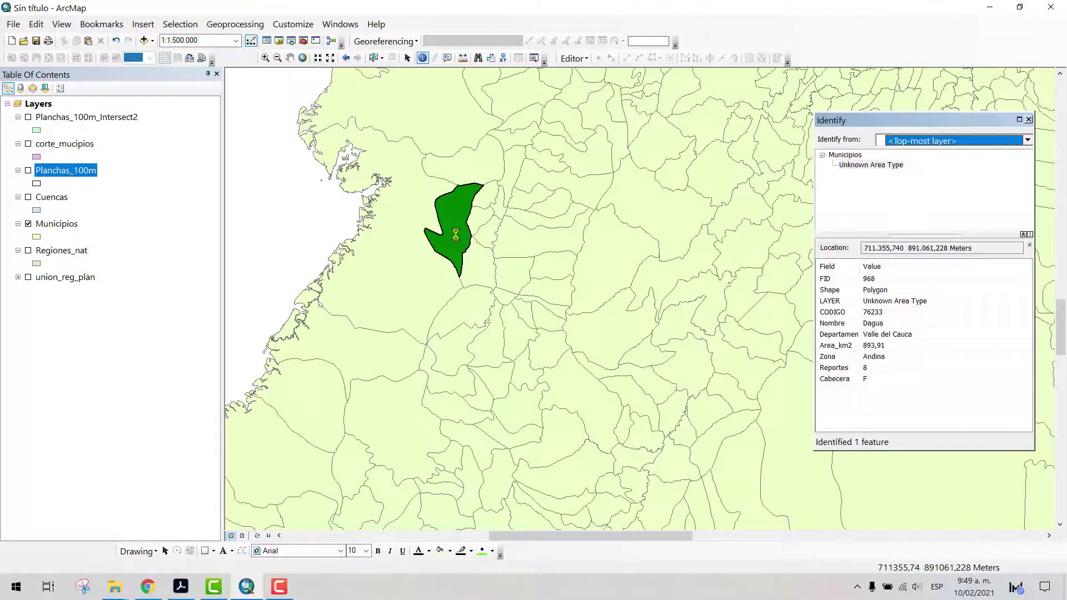
{"action": "left_click", "coordinate": [473, 276]}
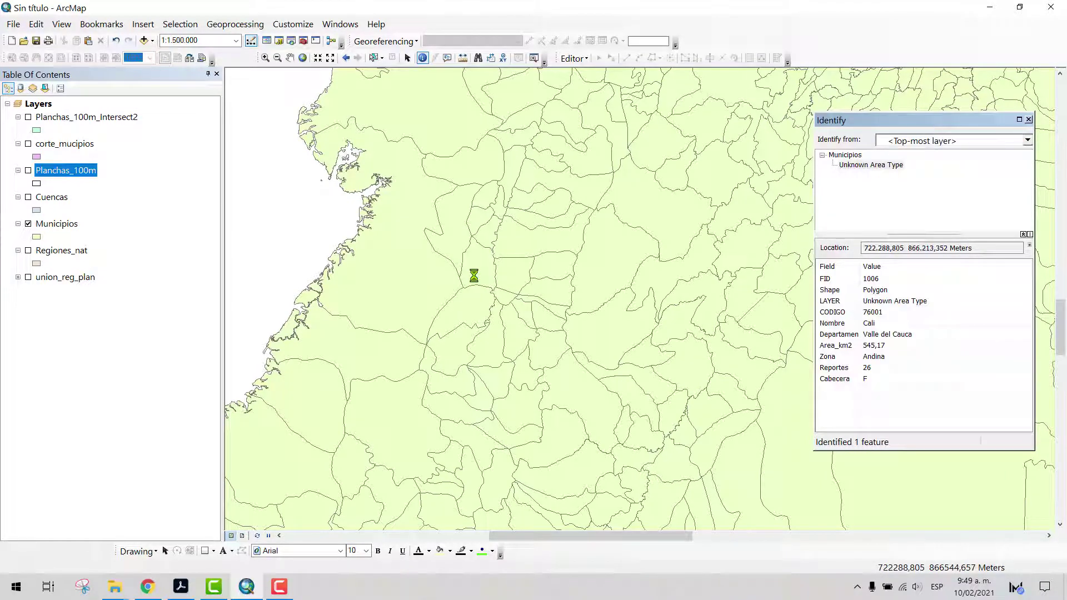
{"action": "left_click", "coordinate": [474, 276]}
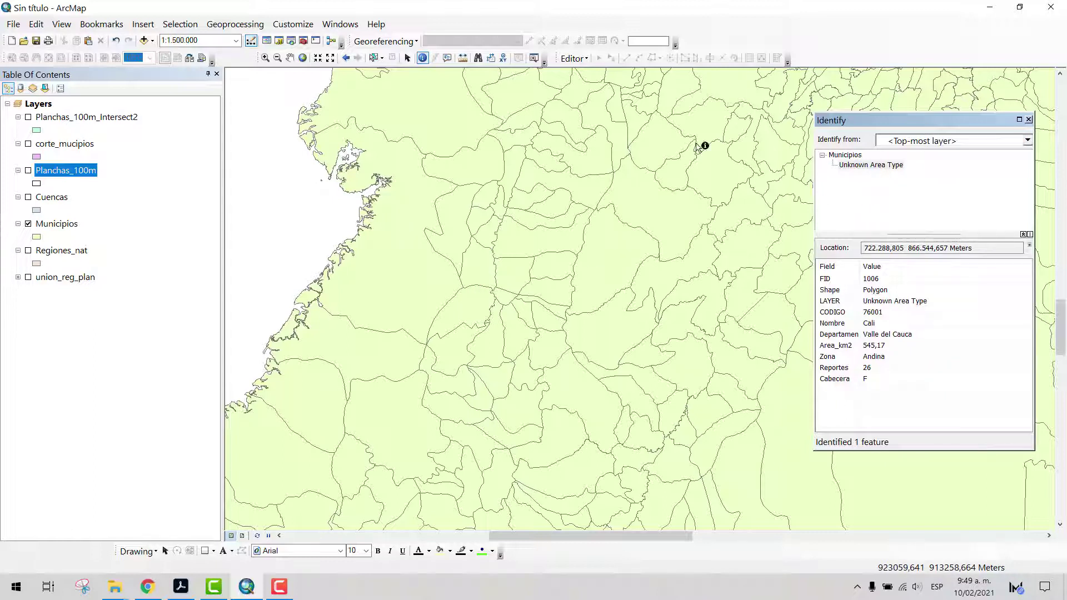
Select the Cali municipality polygon on the map
{"action": "left_click", "coordinate": [373, 58]}
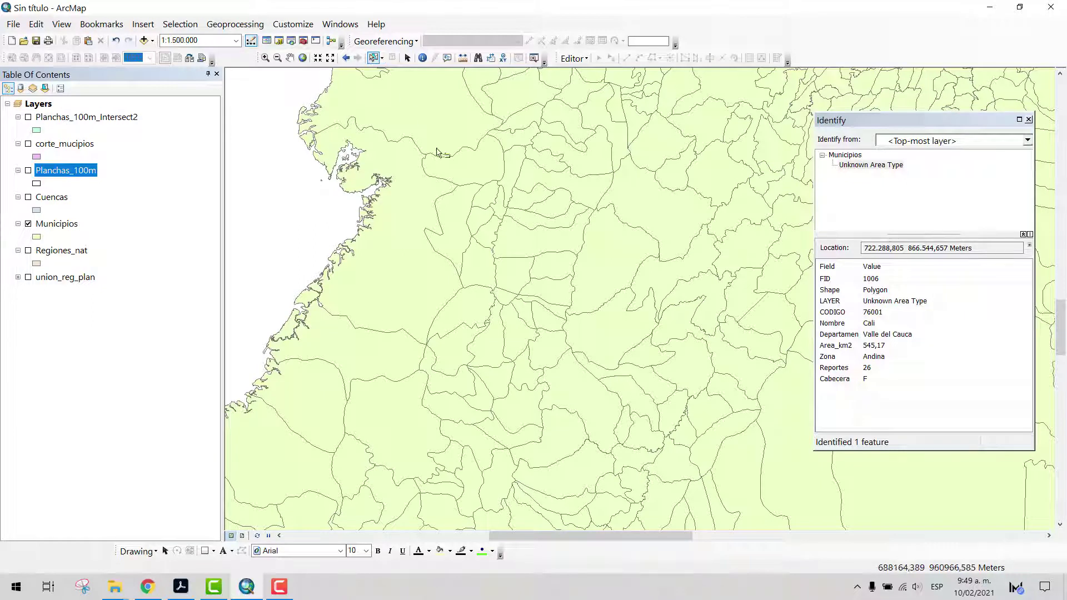
{"action": "left_click", "coordinate": [482, 271]}
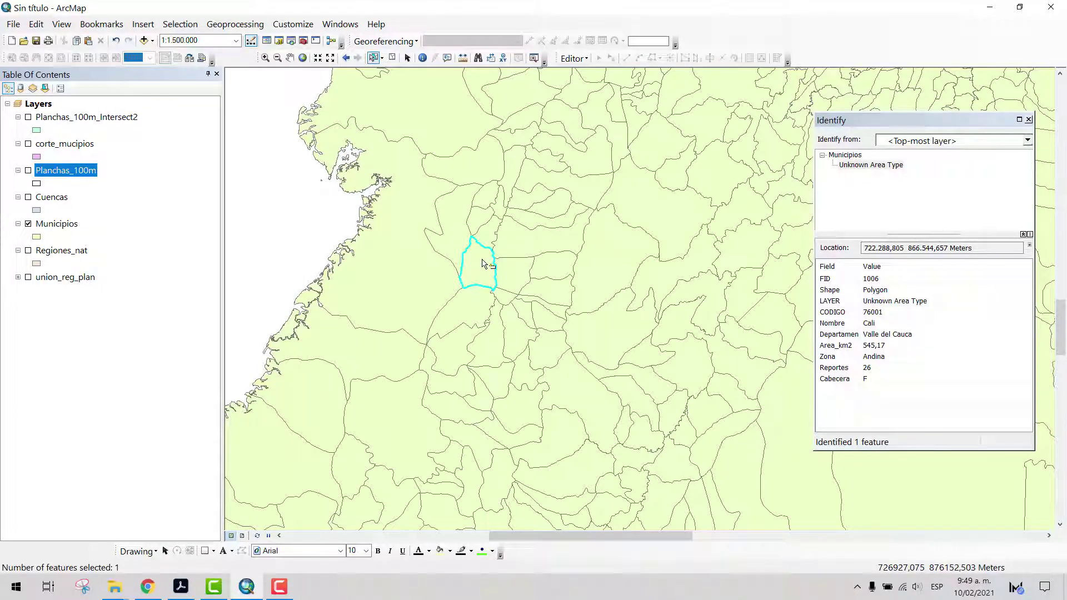
Examine the selected Cali record in the Municipios attribute table, among all records and on its own, and close the table
{"action": "left_click", "coordinate": [62, 228]}
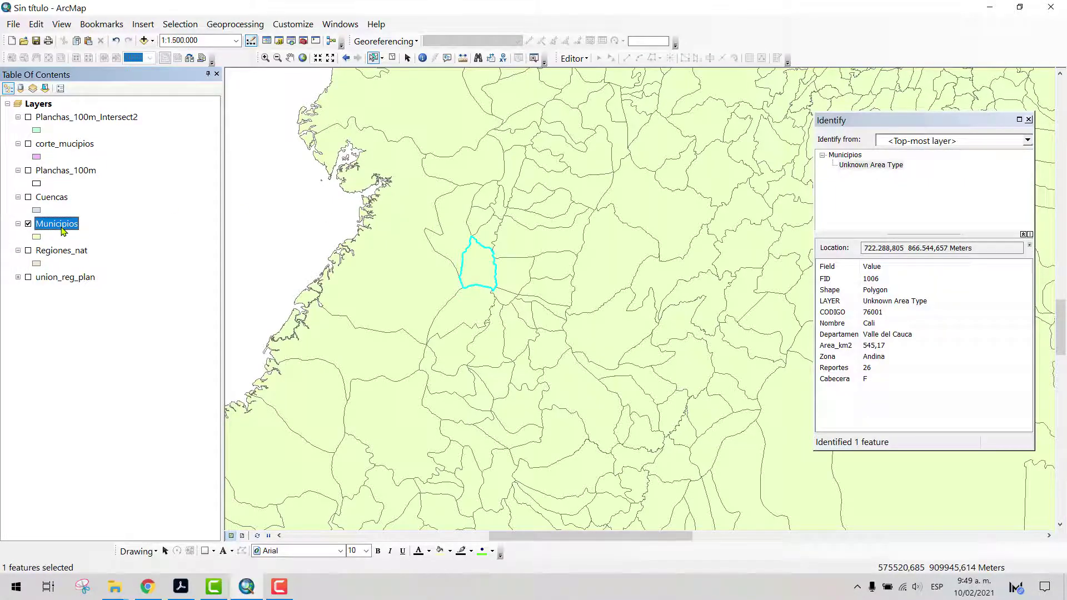
{"action": "right_click", "coordinate": [62, 228]}
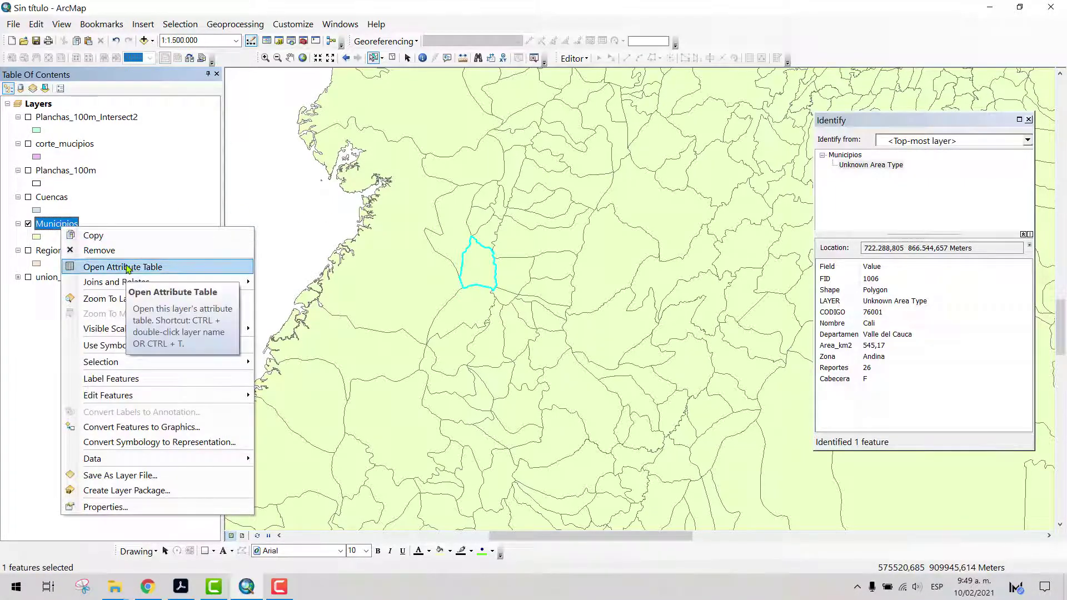
{"action": "mouse_move", "coordinate": [183, 459]}
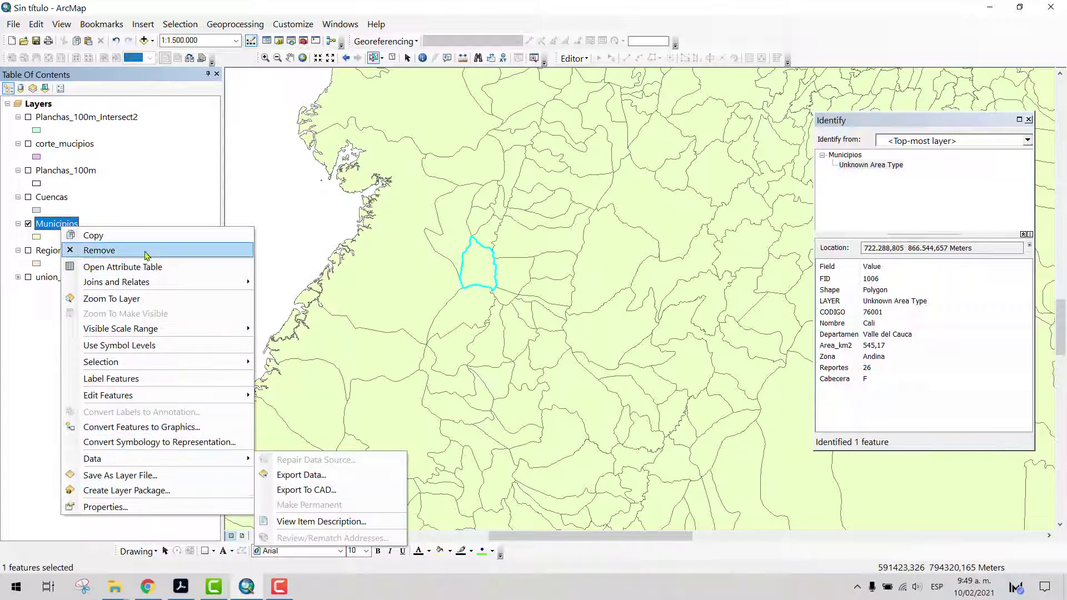
{"action": "left_click", "coordinate": [133, 268]}
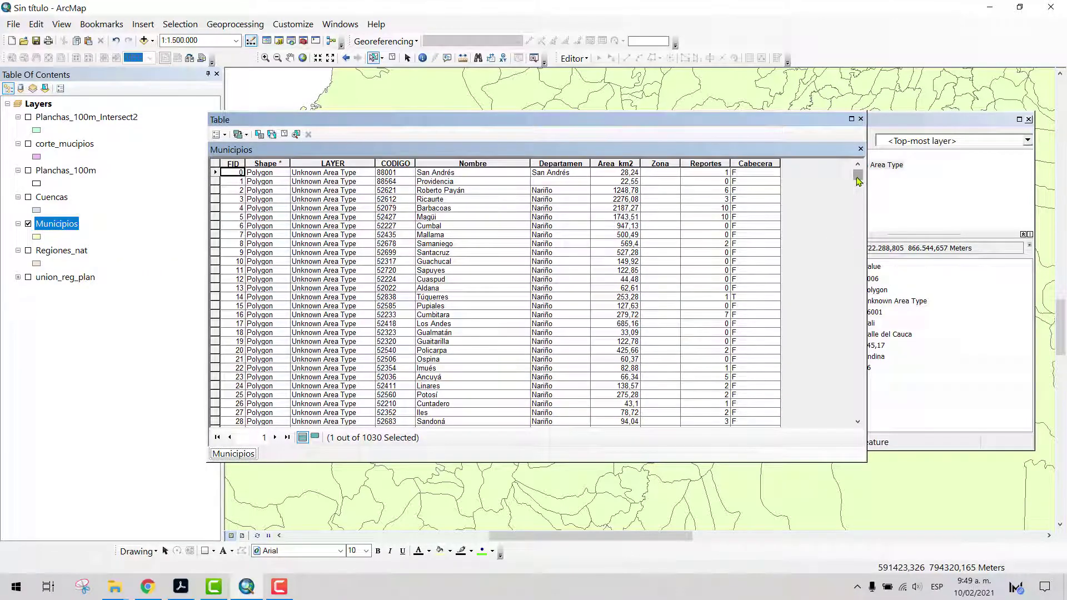
{"action": "left_click_drag", "start_coordinate": [858, 181], "coordinate": [833, 421]}
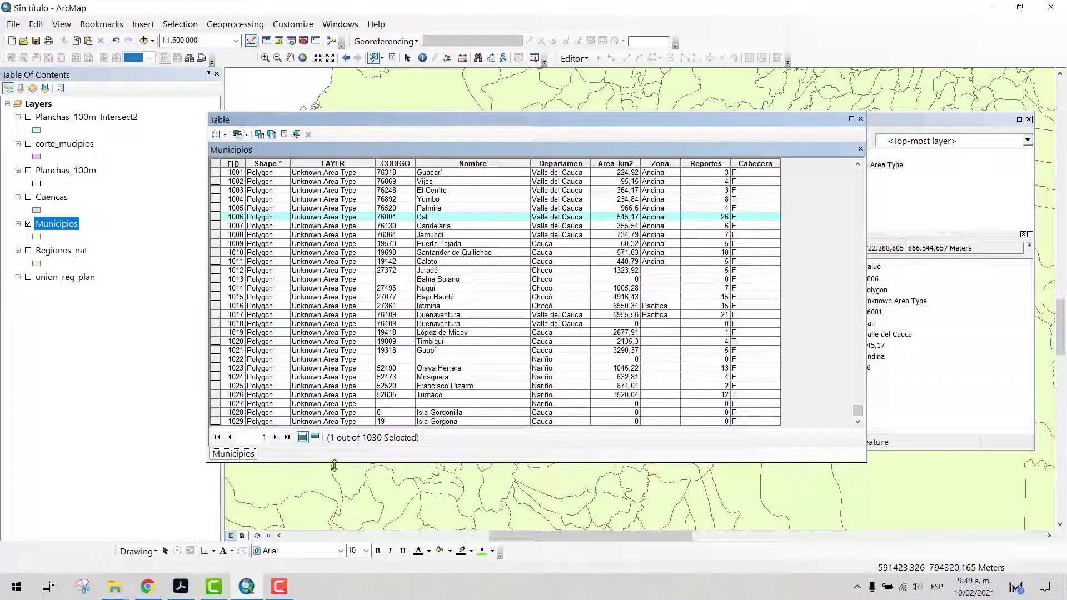
{"action": "left_click", "coordinate": [315, 441]}
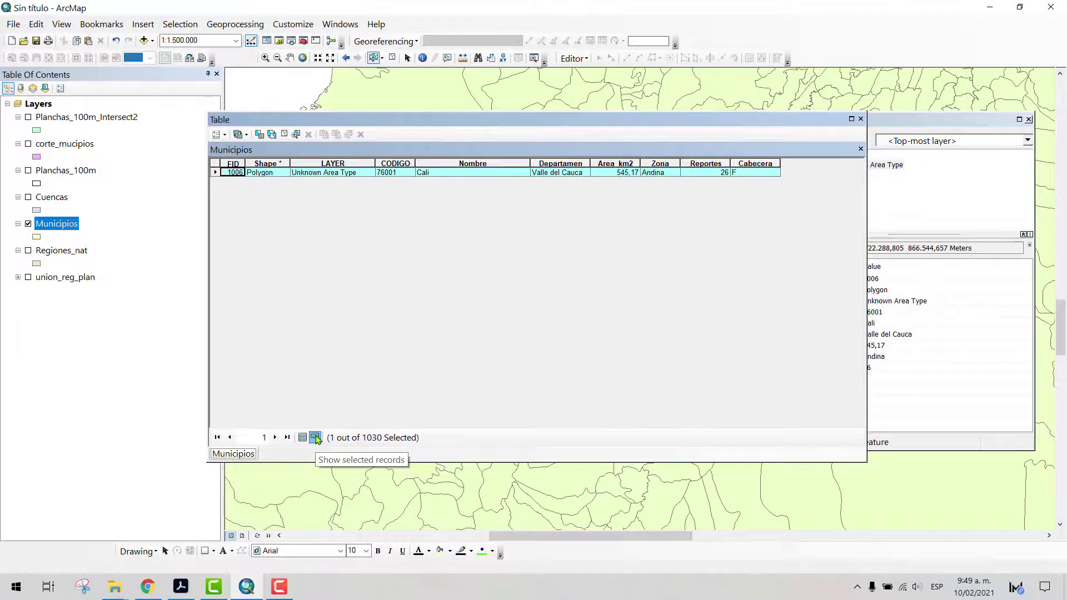
{"action": "left_click", "coordinate": [302, 437]}
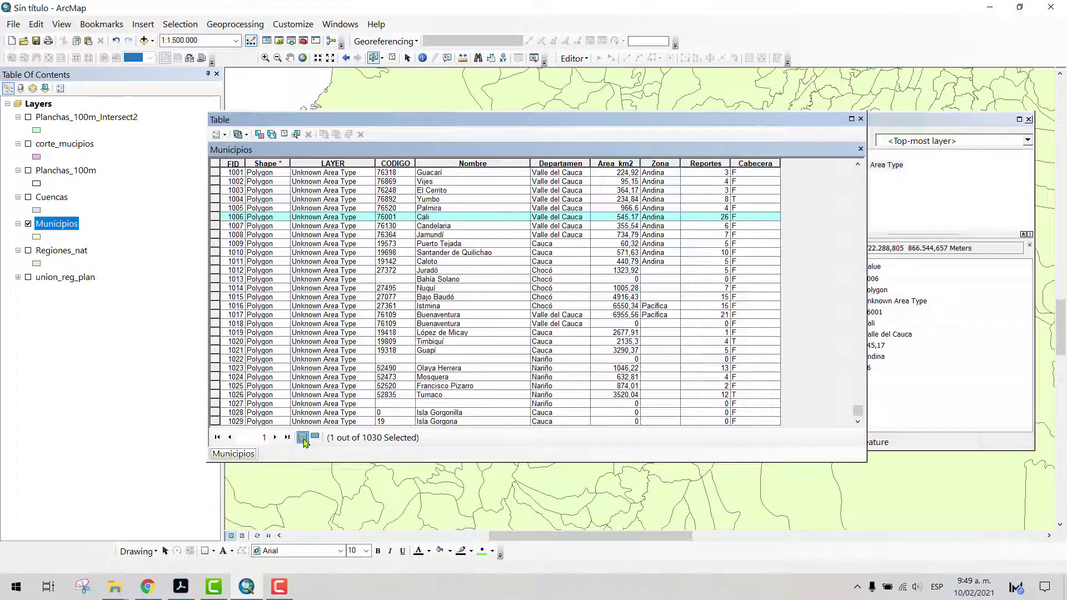
{"action": "left_click", "coordinate": [861, 119]}
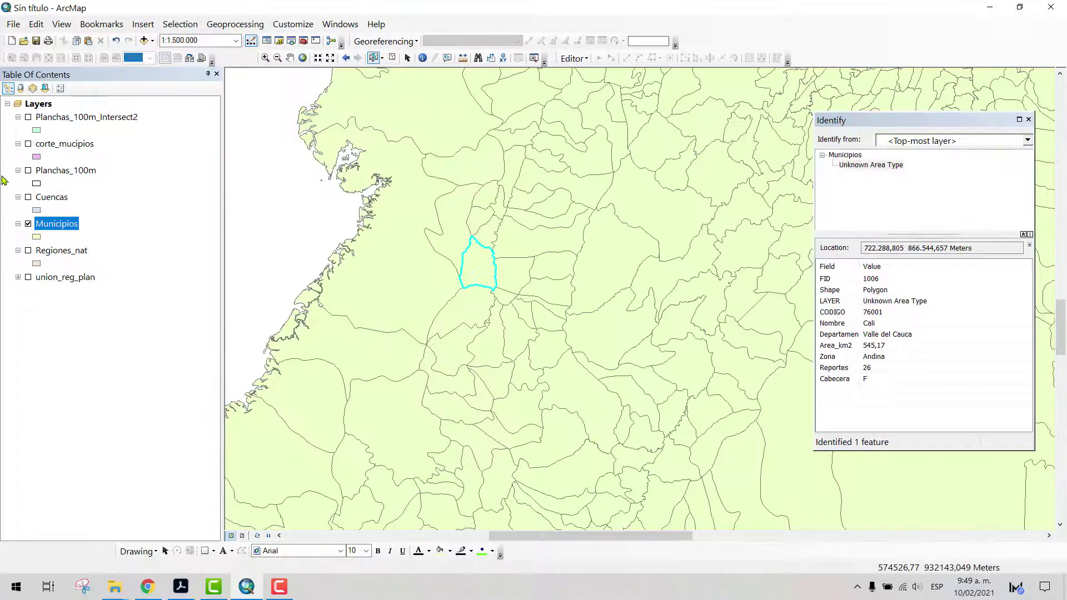
Start exporting the selected Municipios feature and choose the Shape col folder under 07)Geoprocesamiento\Practica on drive D: as the output location
{"action": "right_click", "coordinate": [68, 226]}
{"action": "mouse_move", "coordinate": [195, 458]}
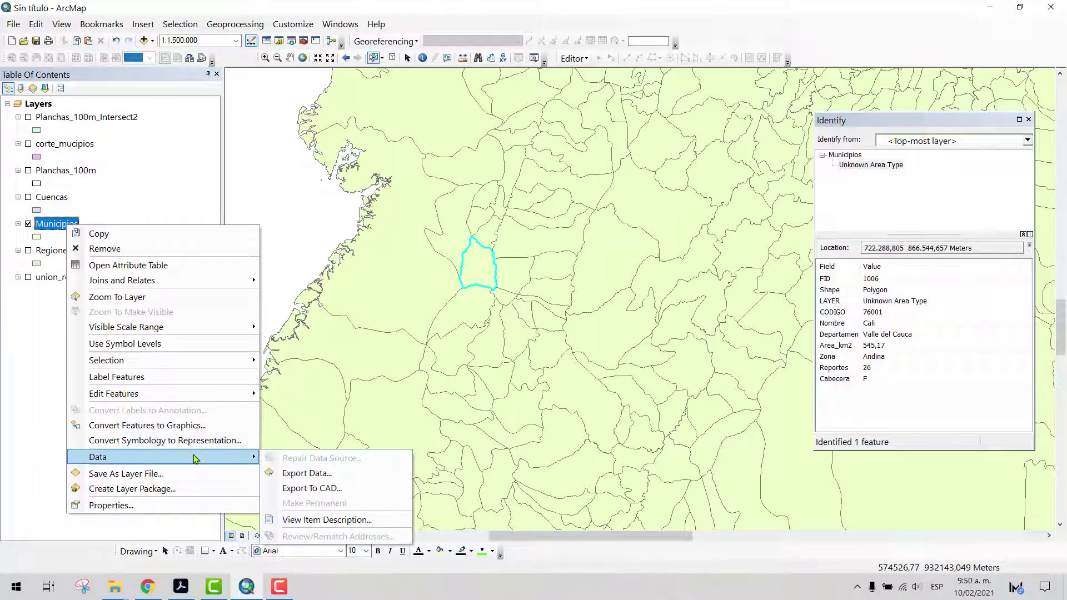
{"action": "left_click", "coordinate": [308, 473]}
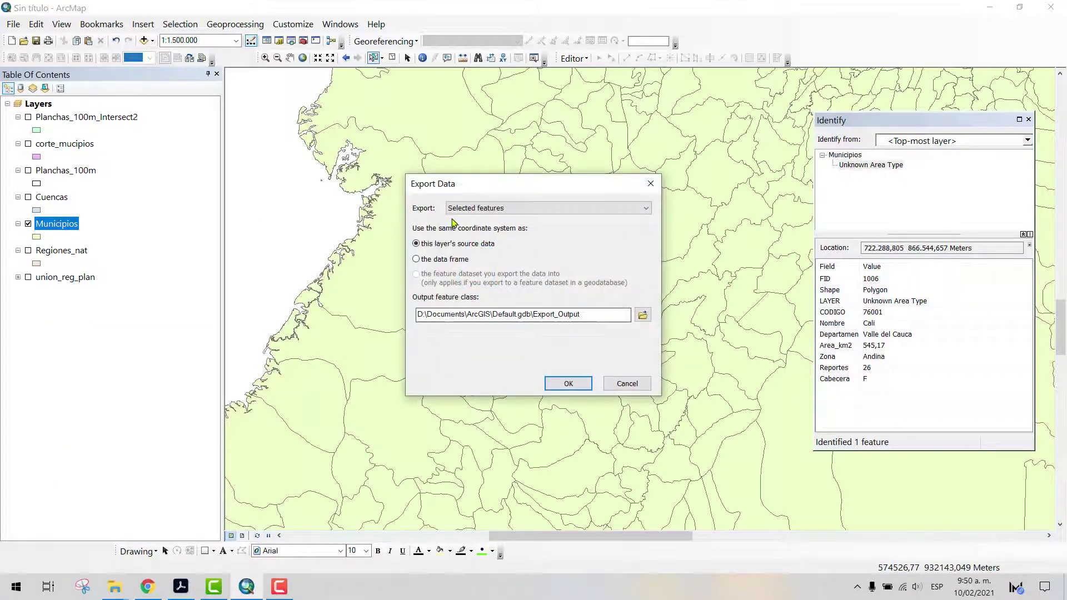
{"action": "left_click", "coordinate": [643, 315]}
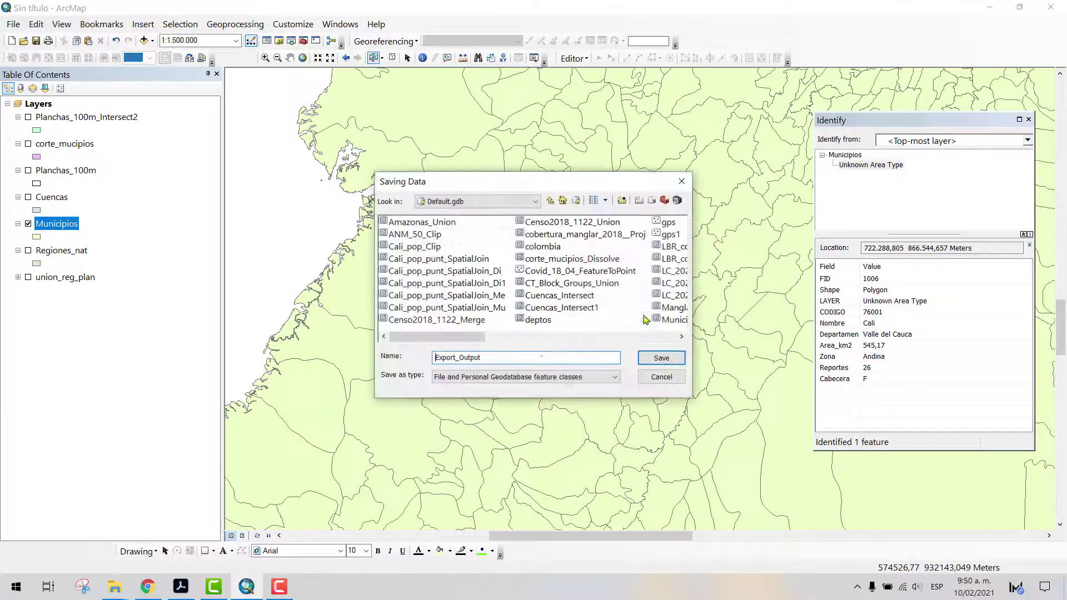
{"action": "left_click", "coordinate": [516, 202]}
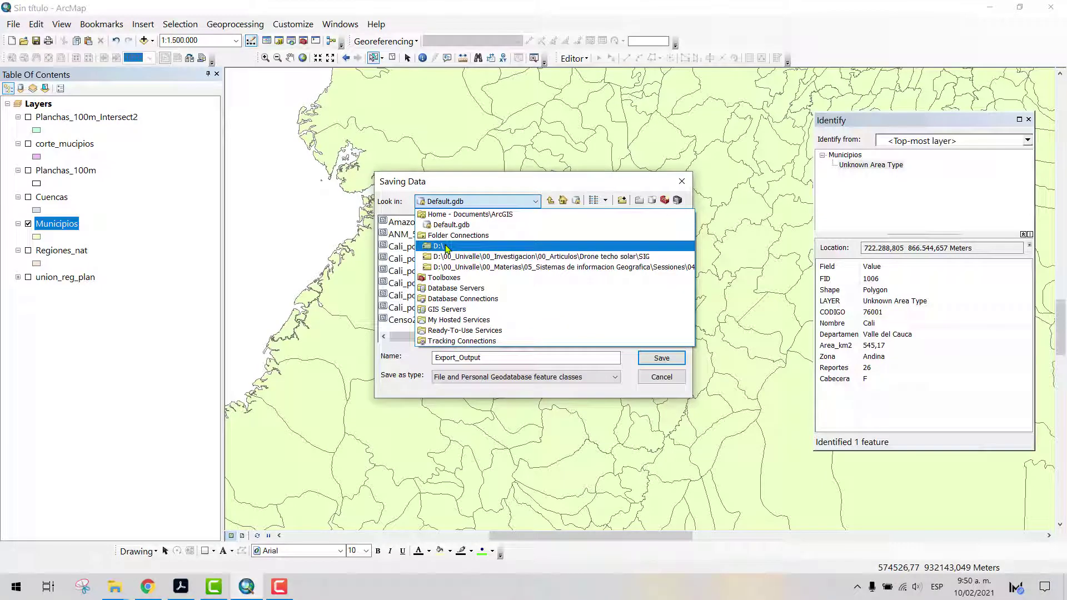
{"action": "left_click", "coordinate": [493, 245]}
{"action": "double_click", "coordinate": [412, 236]}
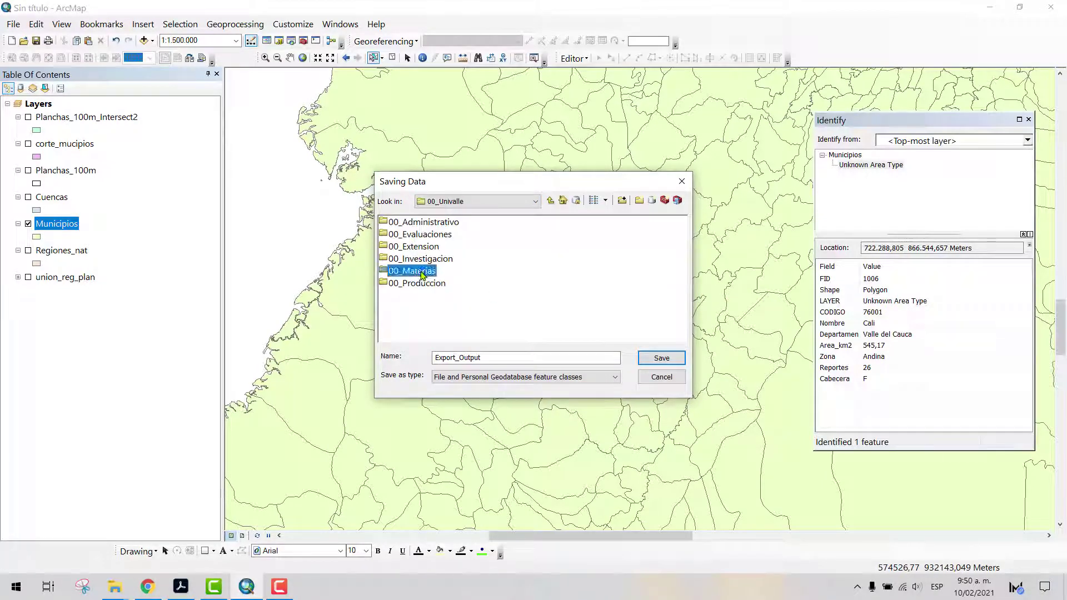
{"action": "double_click", "coordinate": [424, 271]}
{"action": "double_click", "coordinate": [425, 272]}
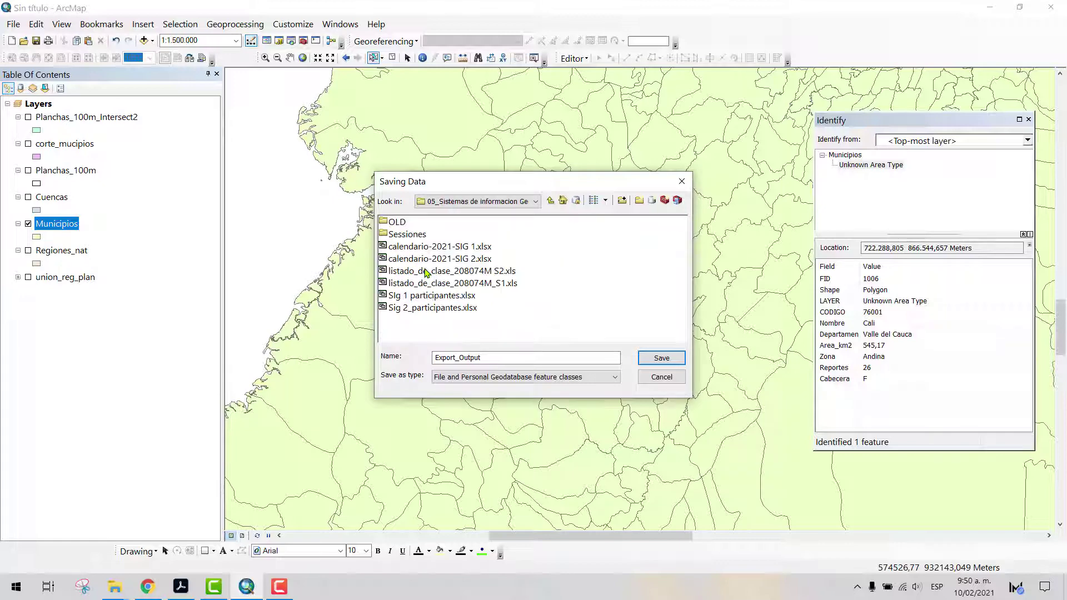
{"action": "double_click", "coordinate": [407, 235]}
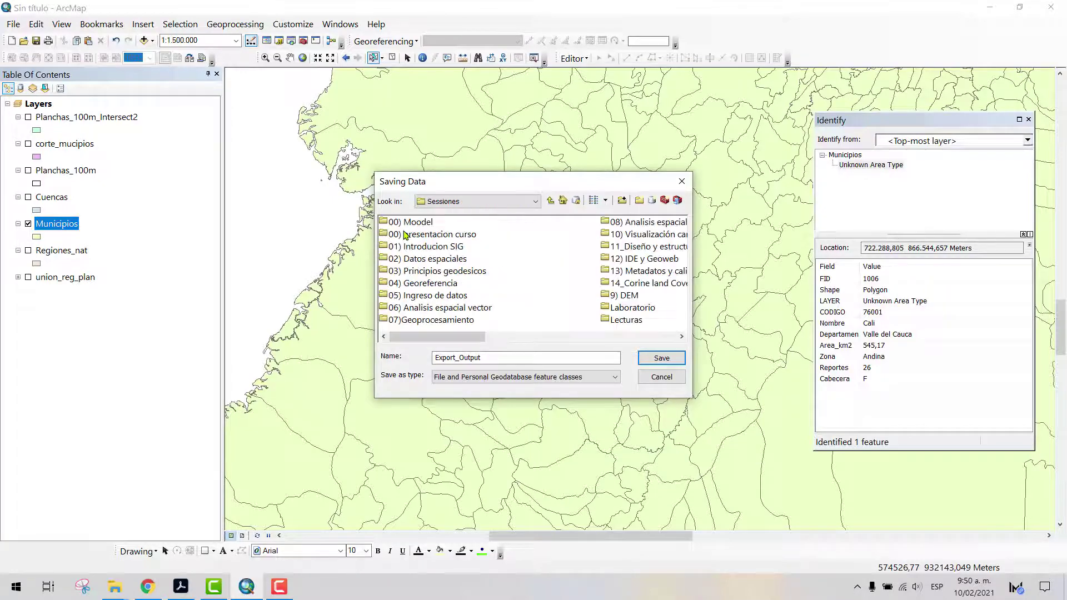
{"action": "double_click", "coordinate": [442, 321]}
{"action": "double_click", "coordinate": [407, 235]}
{"action": "double_click", "coordinate": [407, 223]}
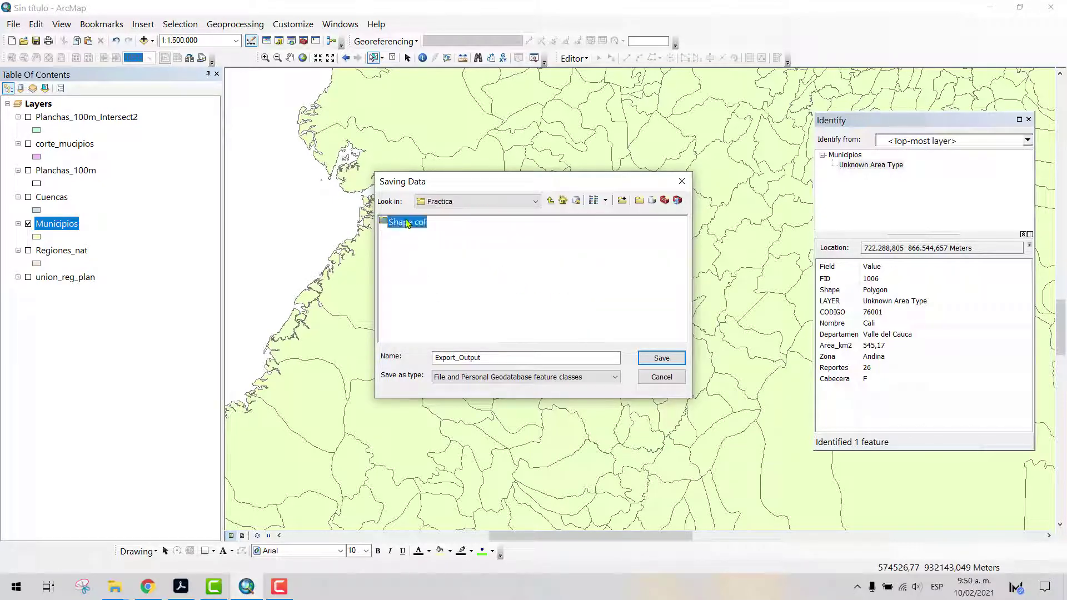
Export the selected feature as a shapefile named cali_mun and add it to the map as a layer
{"action": "double_click", "coordinate": [512, 356]}
{"action": "left_click", "coordinate": [556, 377]}
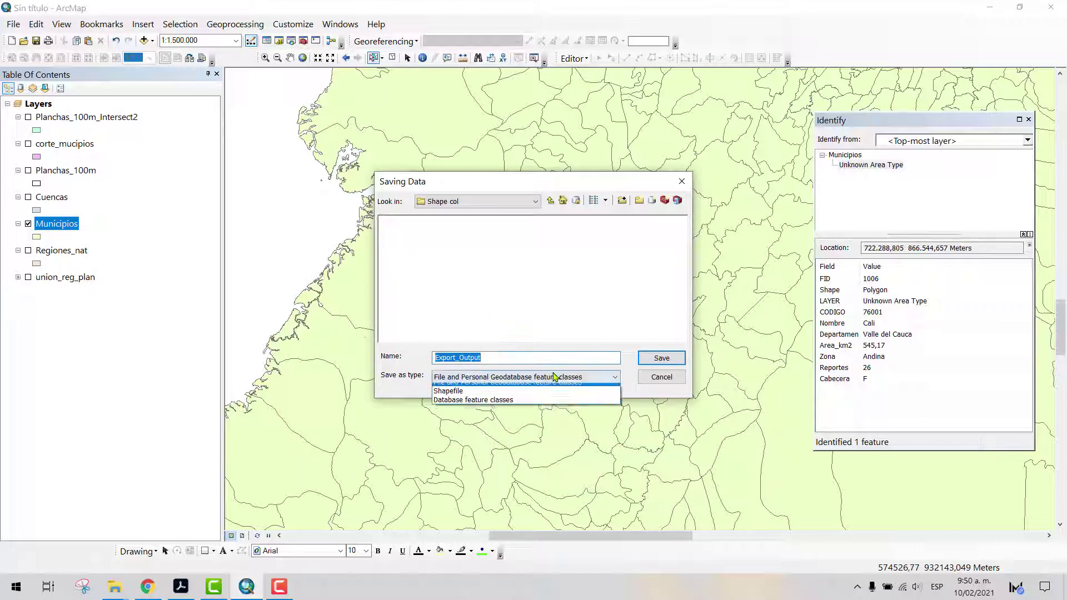
{"action": "left_click", "coordinate": [489, 391]}
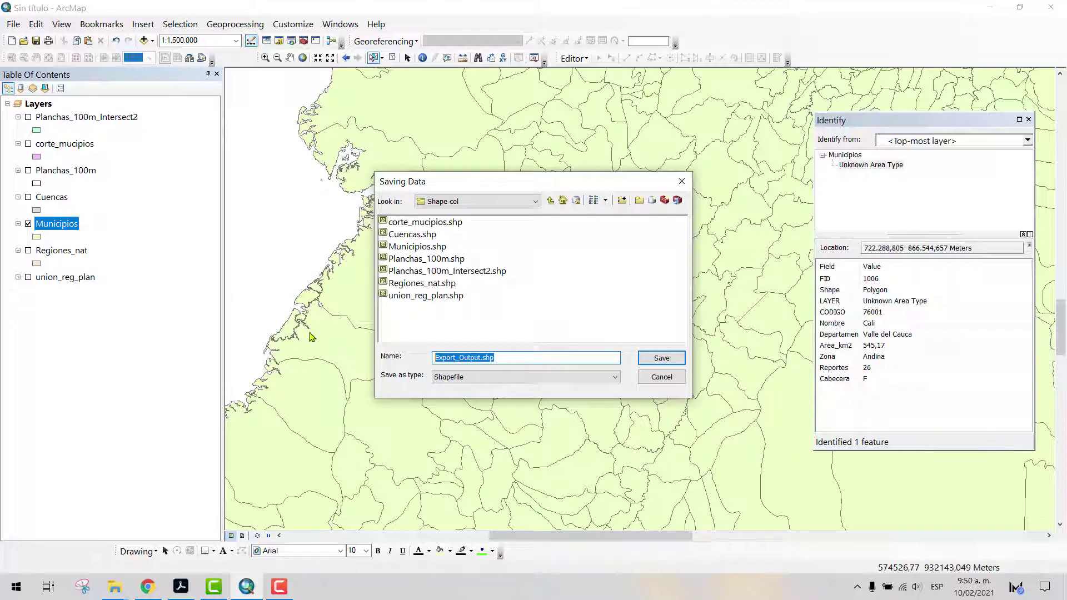
{"action": "type", "text": "cali_mun"}
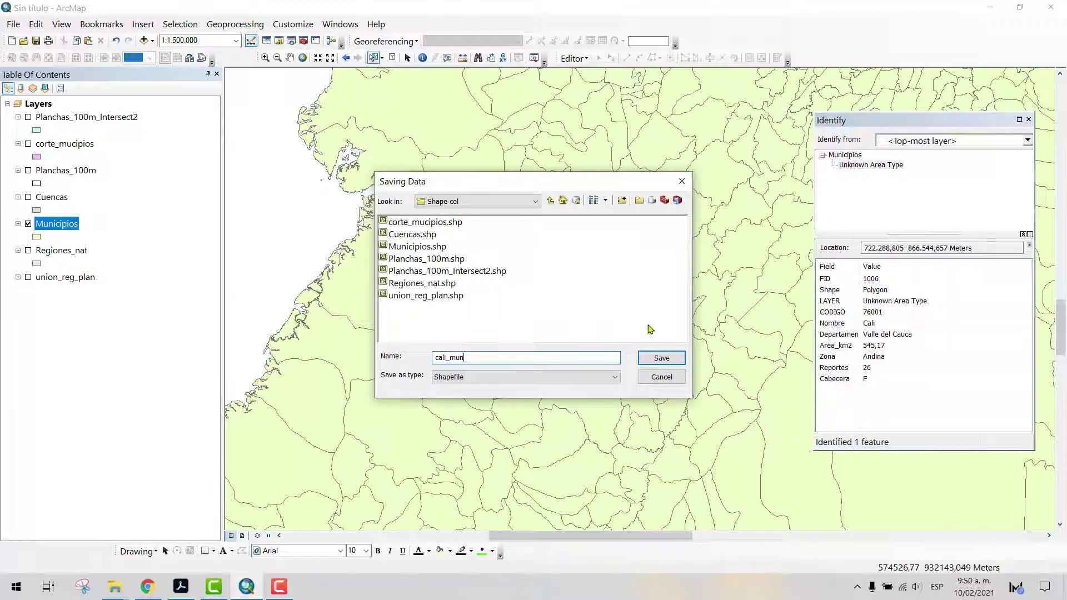
{"action": "left_click", "coordinate": [662, 358]}
{"action": "left_click", "coordinate": [564, 384]}
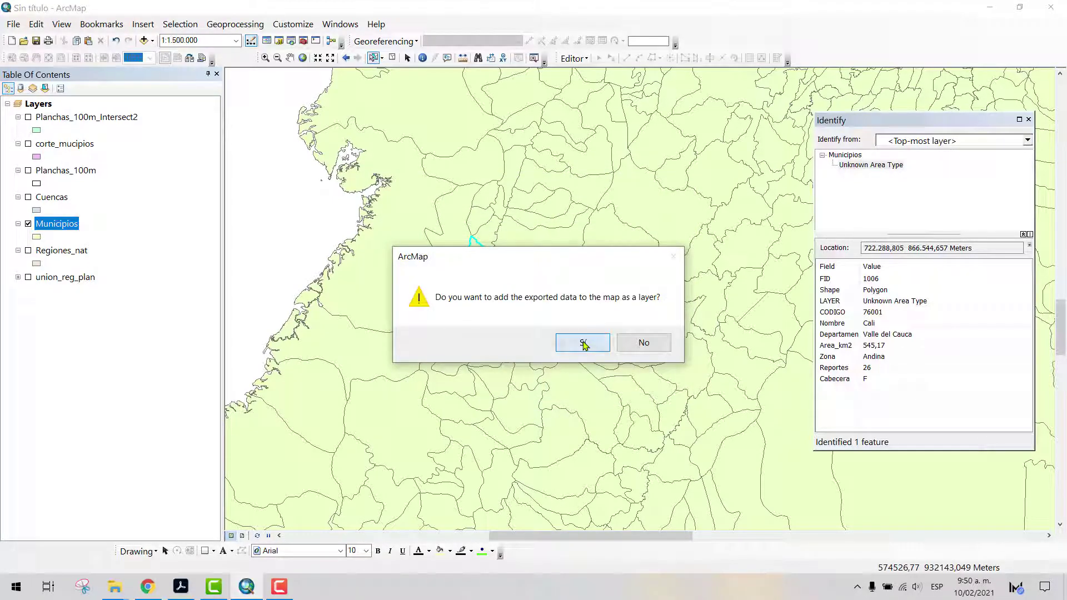
{"action": "left_click", "coordinate": [583, 343]}
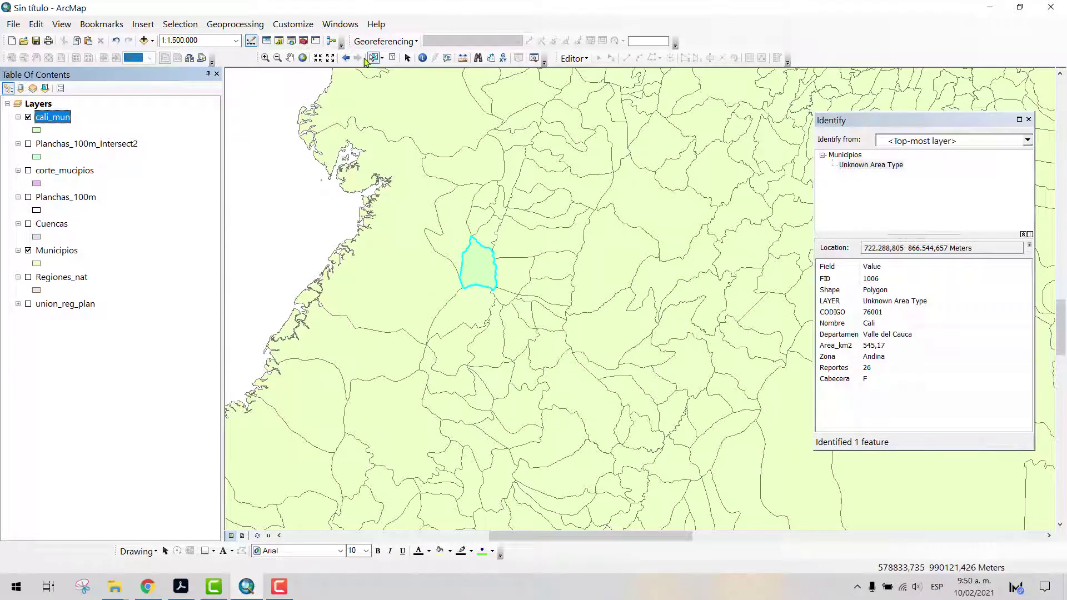
Close the Identify window and change the cali_mun layer's fill symbol to light blue
{"action": "left_click", "coordinate": [1029, 119]}
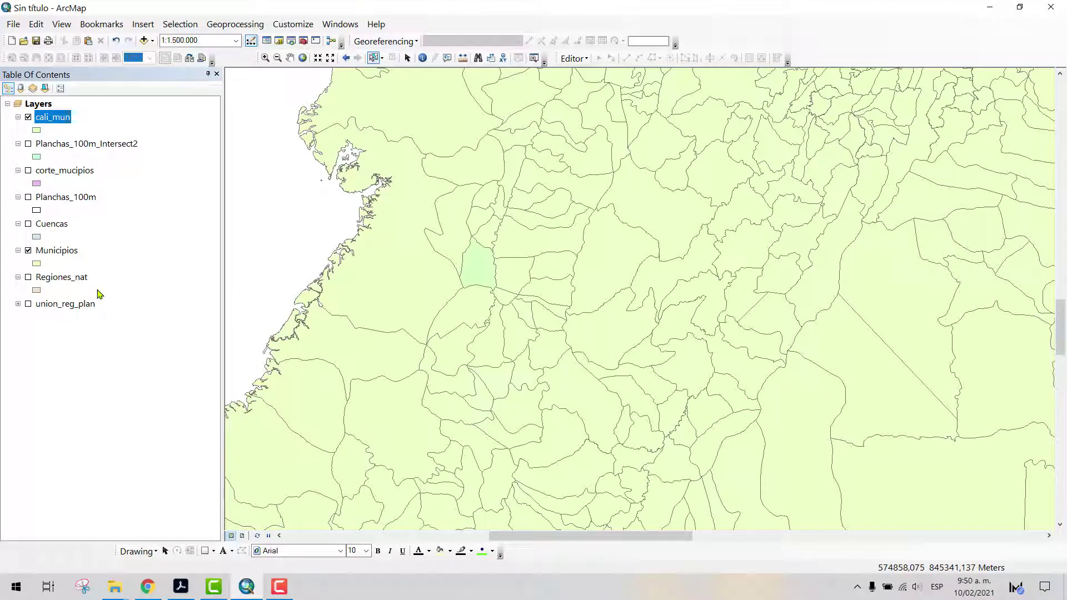
{"action": "left_click", "coordinate": [34, 131]}
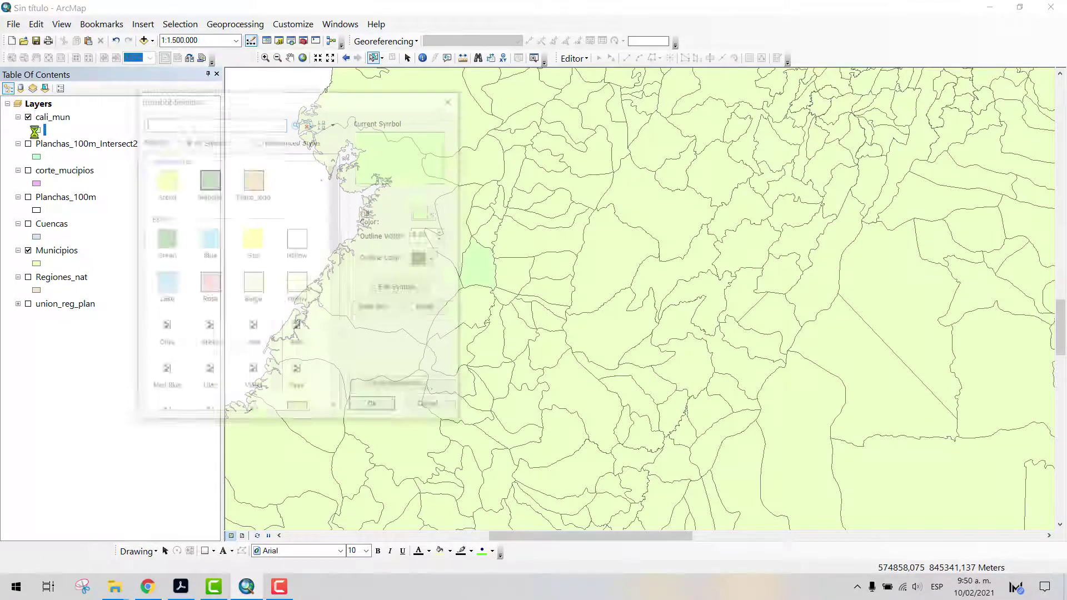
{"action": "left_click", "coordinate": [297, 331]}
{"action": "left_click", "coordinate": [385, 411]}
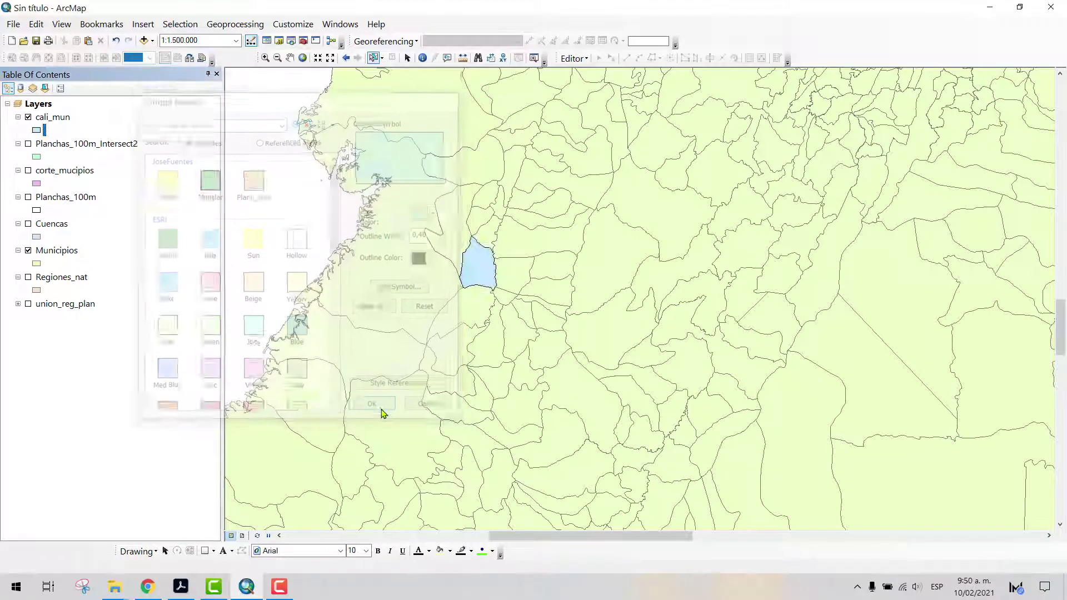
Check the distance unit options and measure a straight line in kilometers eastward from the cali_mun polygon, closing the measurement when done
{"action": "scroll", "coordinate": [539, 333], "scroll_direction": "down", "scroll_amount": 3}
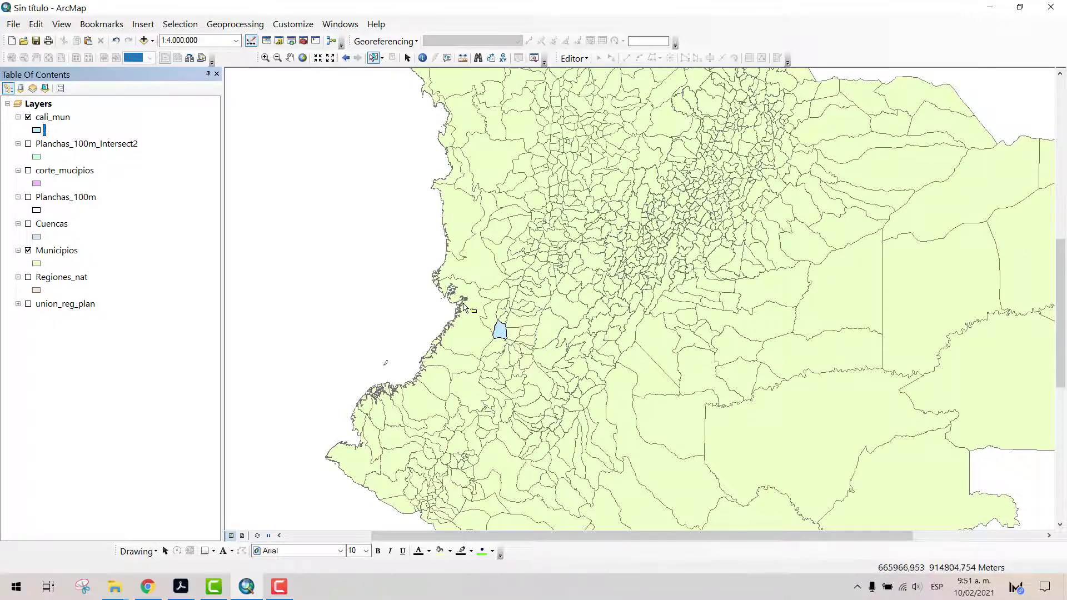
{"action": "left_click", "coordinate": [290, 58]}
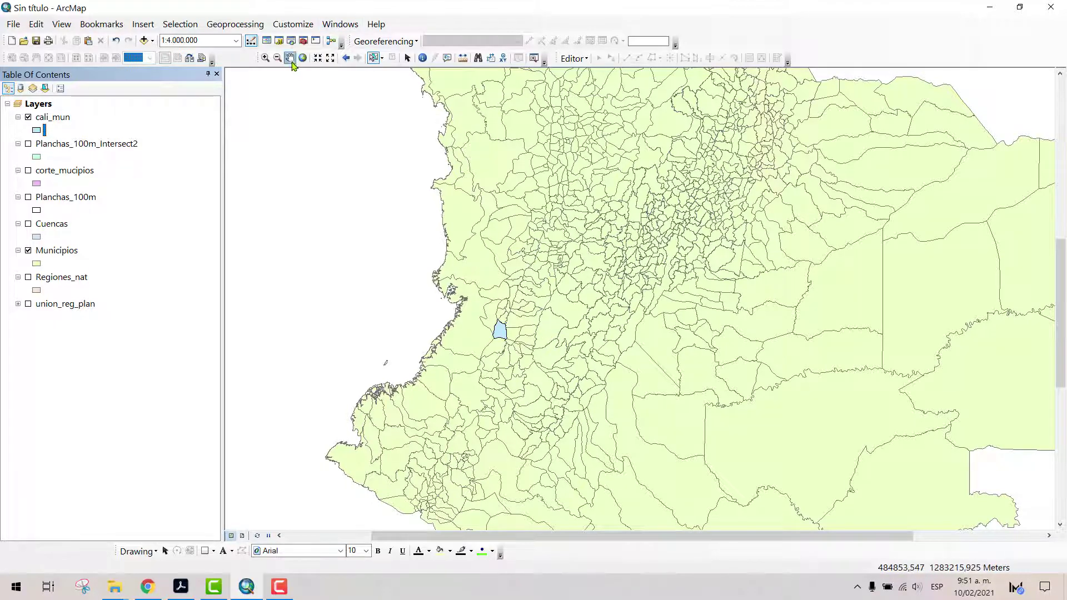
{"action": "left_click_drag", "start_coordinate": [608, 208], "coordinate": [579, 168]}
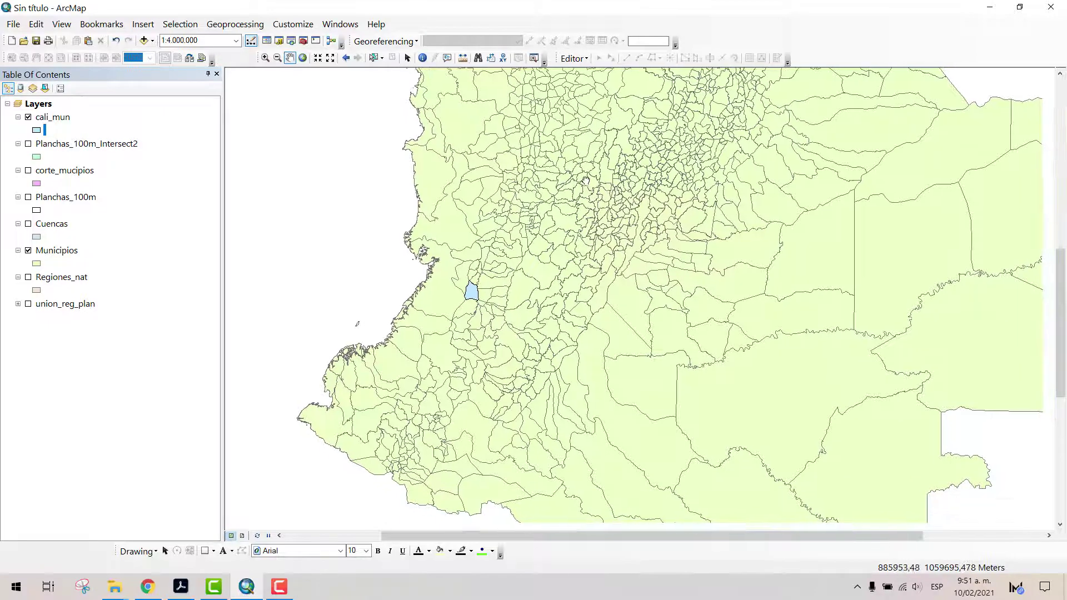
{"action": "left_click", "coordinate": [463, 58]}
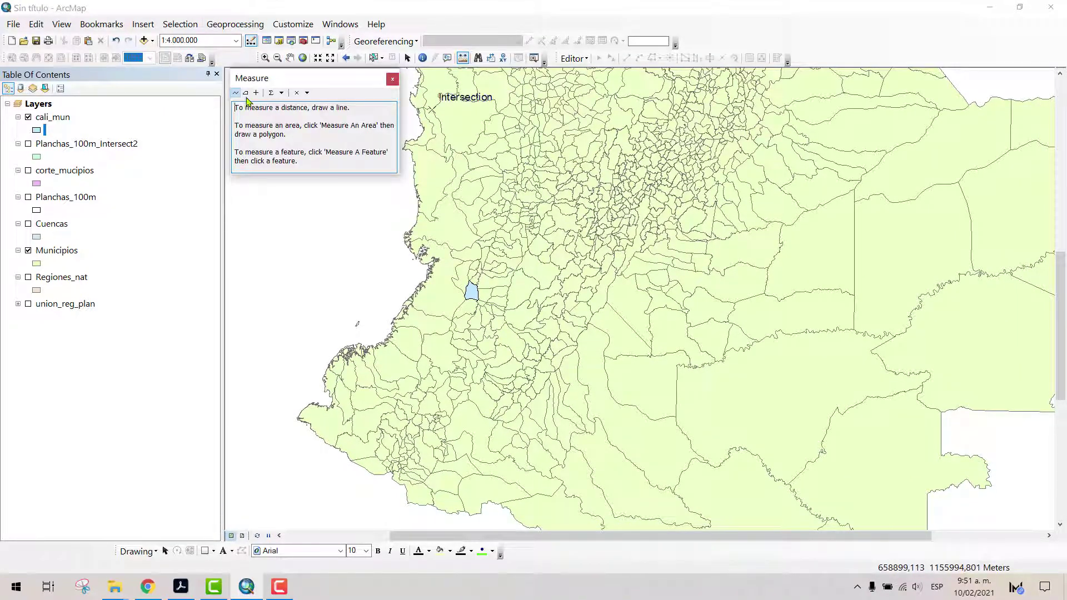
{"action": "scroll", "coordinate": [474, 295], "scroll_direction": "up", "scroll_amount": 2}
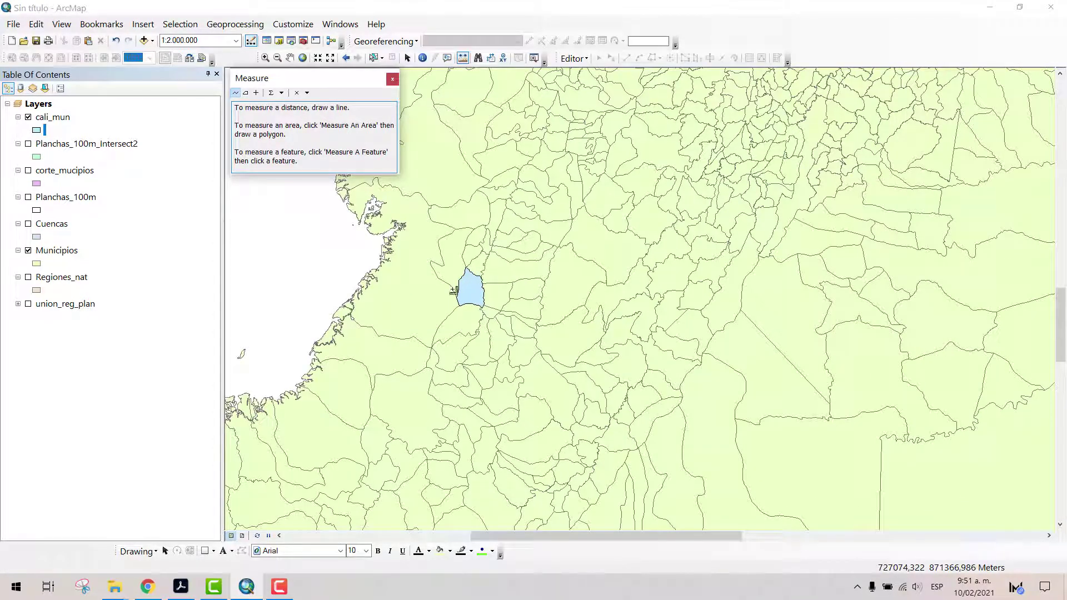
{"action": "left_click", "coordinate": [237, 106]}
{"action": "left_click", "coordinate": [307, 92]}
{"action": "left_click", "coordinate": [281, 93]}
{"action": "left_click", "coordinate": [281, 93]}
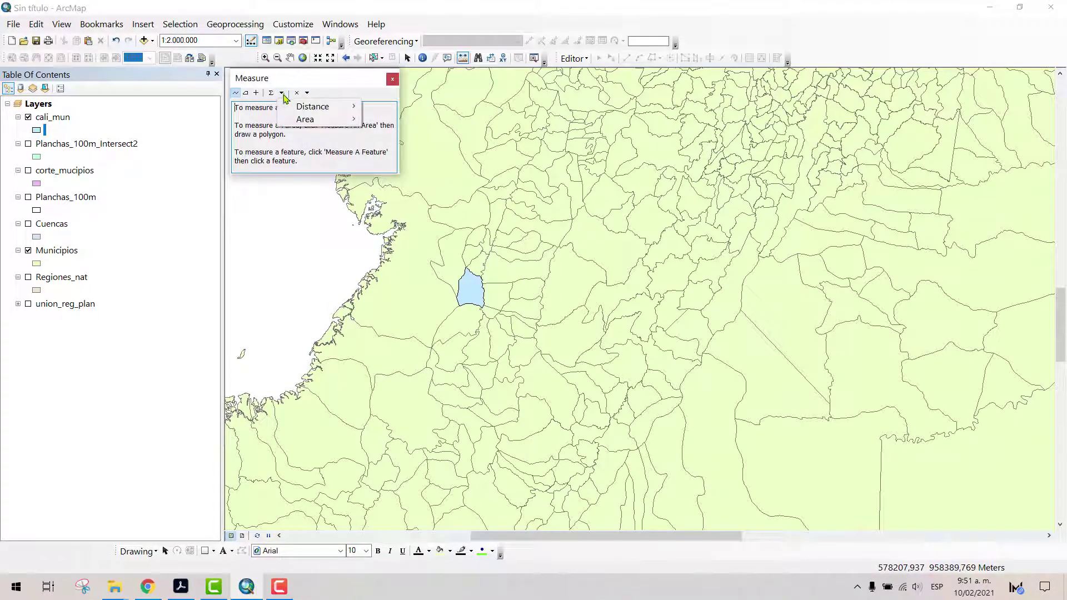
{"action": "mouse_move", "coordinate": [334, 106]}
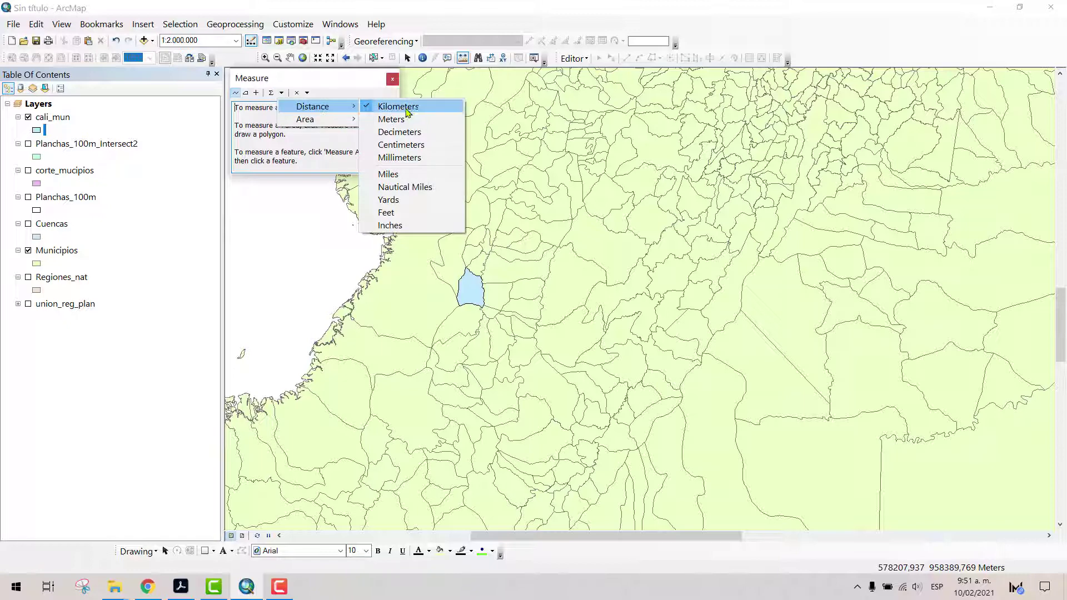
{"action": "left_click", "coordinate": [236, 94]}
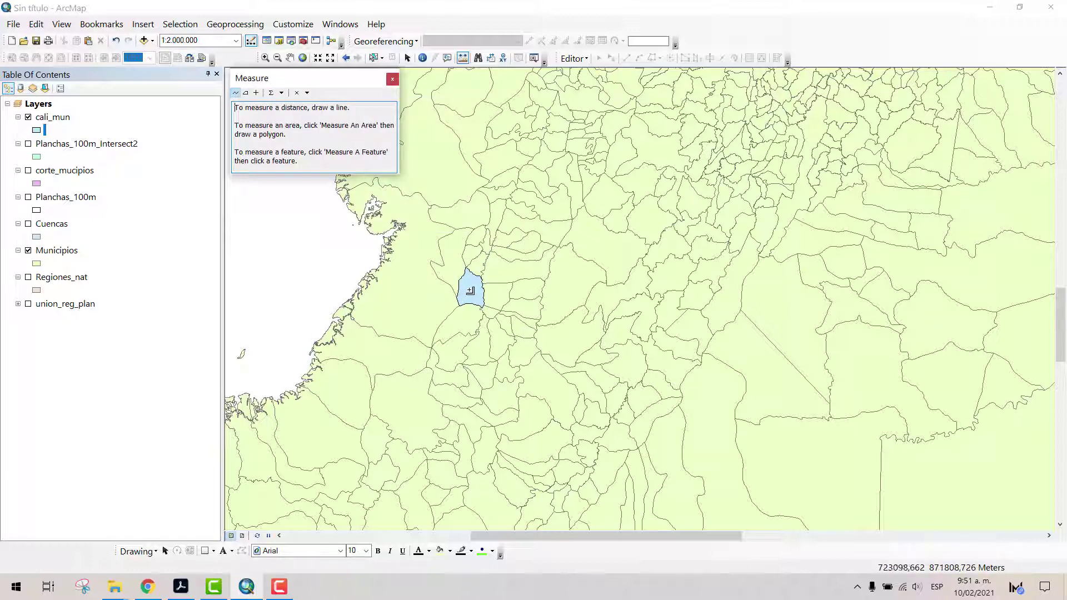
{"action": "left_click", "coordinate": [470, 290]}
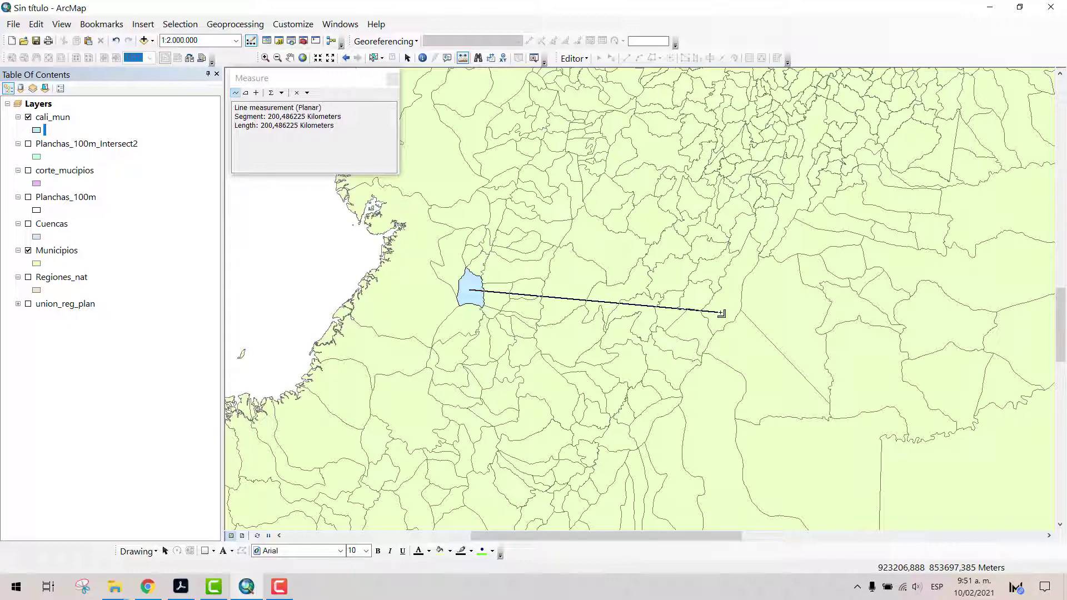
{"action": "double_click", "coordinate": [615, 300]}
{"action": "left_click", "coordinate": [392, 80]}
{"action": "left_click", "coordinate": [289, 57]}
{"action": "scroll", "coordinate": [524, 238], "scroll_direction": "up", "scroll_amount": 2}
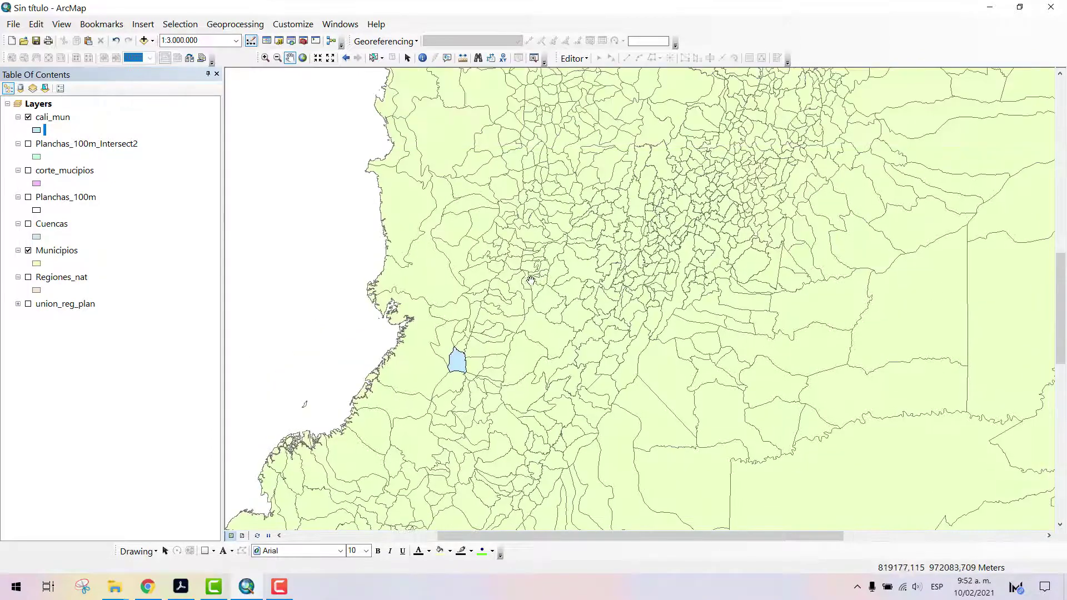
{"action": "right_click", "coordinate": [56, 251]}
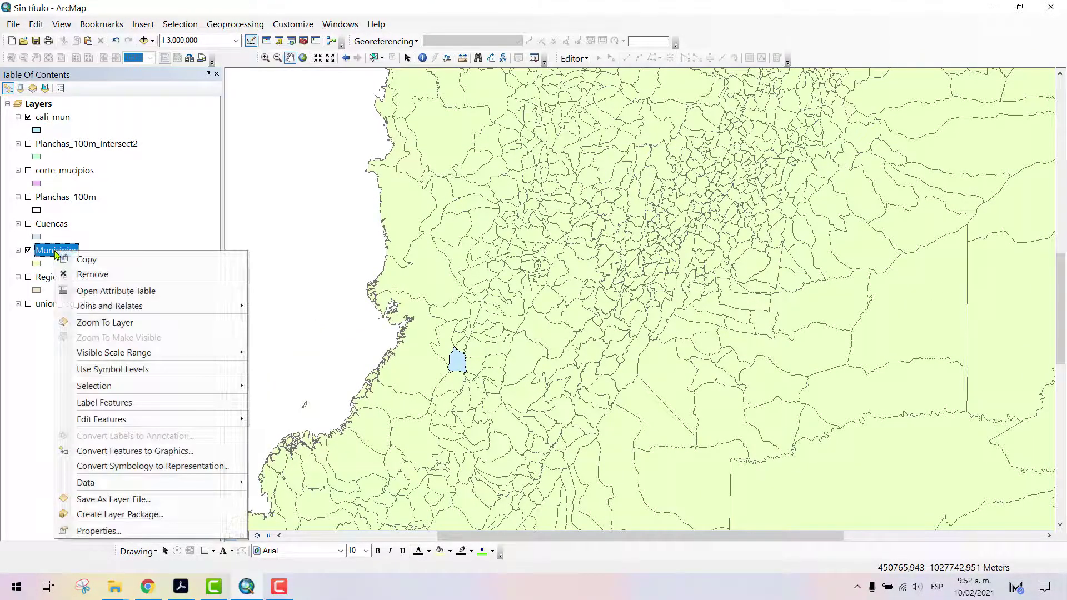
{"action": "left_click", "coordinate": [111, 290]}
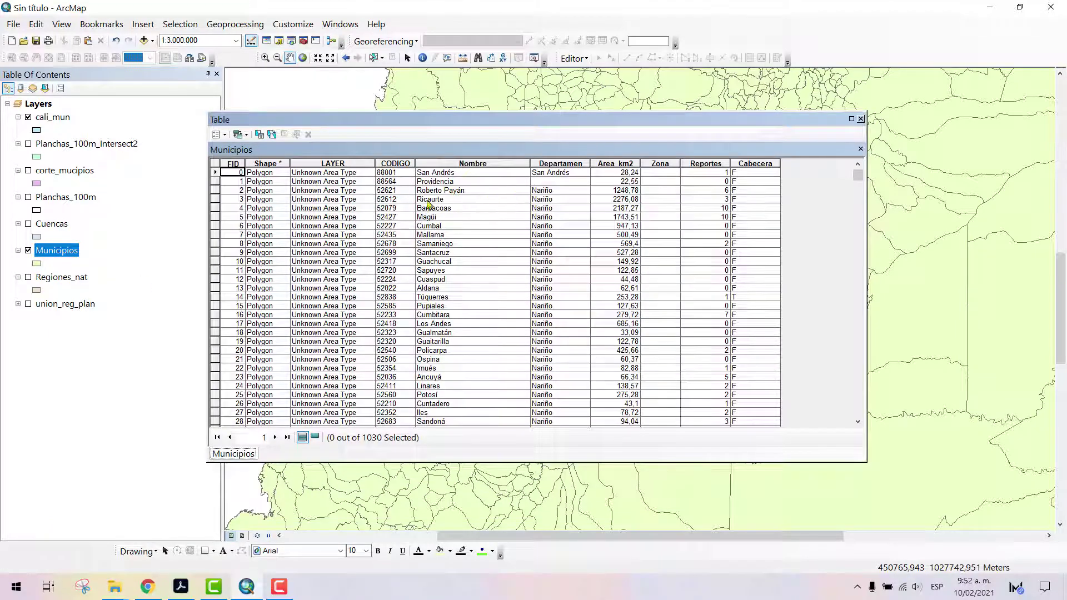
{"action": "left_click", "coordinate": [860, 119]}
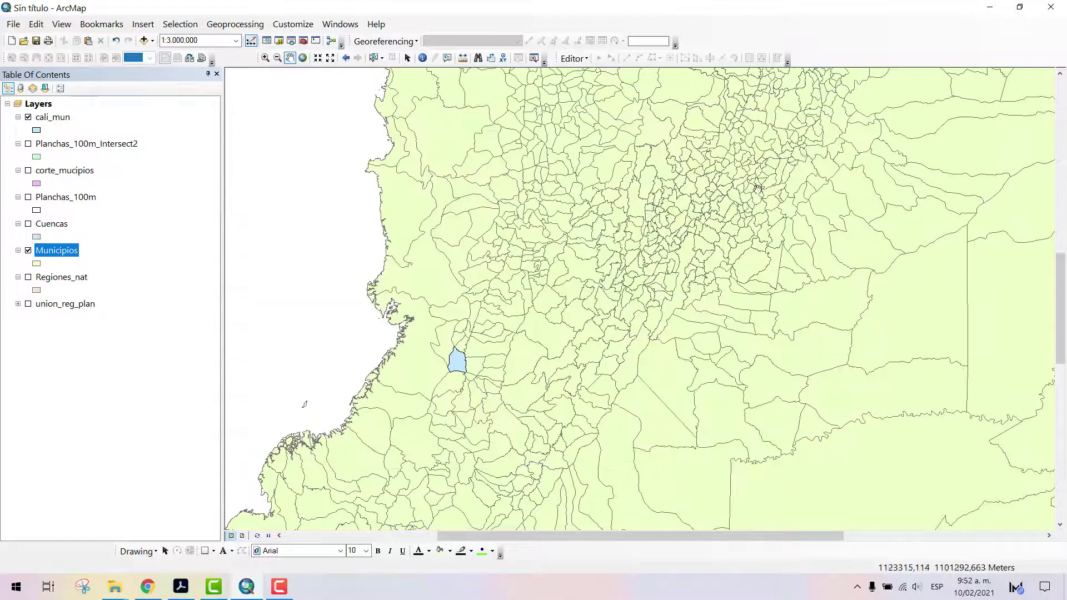
Open the Municipios attribute table and sort its records in ascending order by Nombre
{"action": "right_click", "coordinate": [58, 253]}
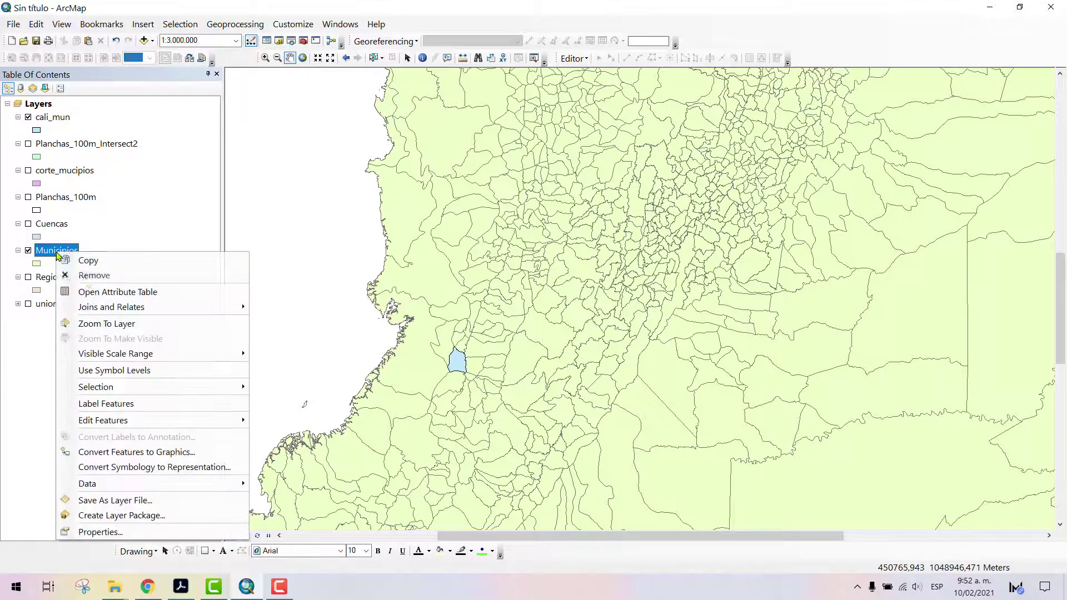
{"action": "left_click", "coordinate": [92, 293]}
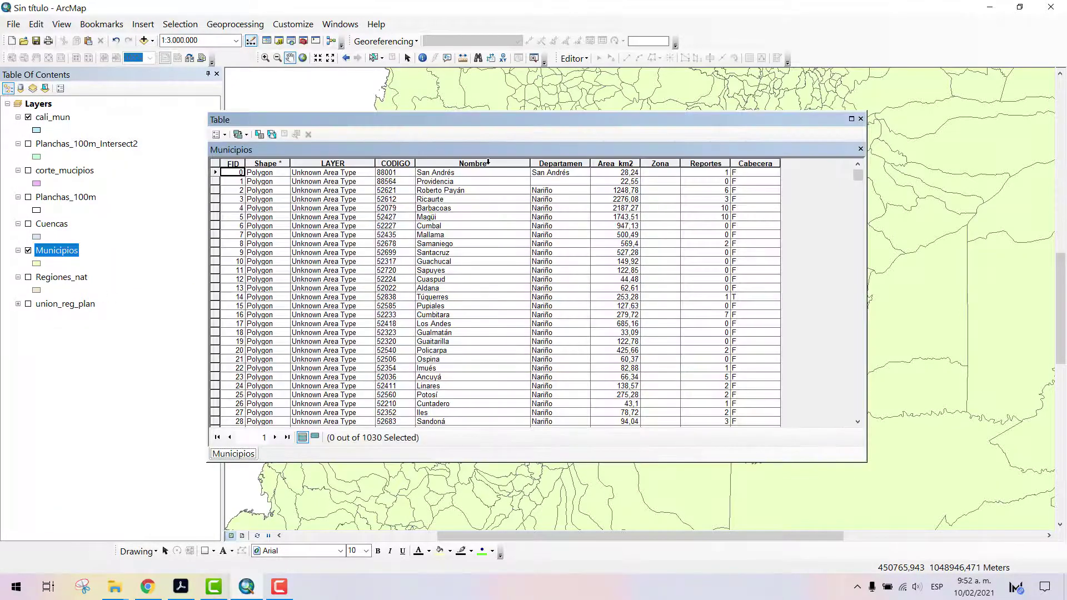
{"action": "left_click", "coordinate": [488, 162]}
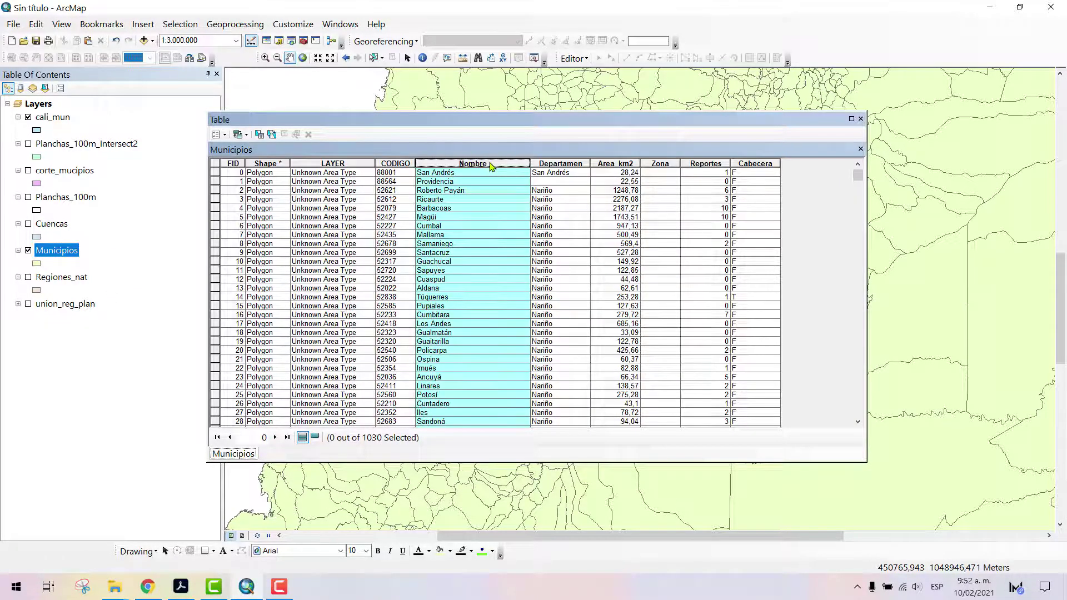
{"action": "right_click", "coordinate": [489, 162]}
{"action": "left_click", "coordinate": [502, 170]}
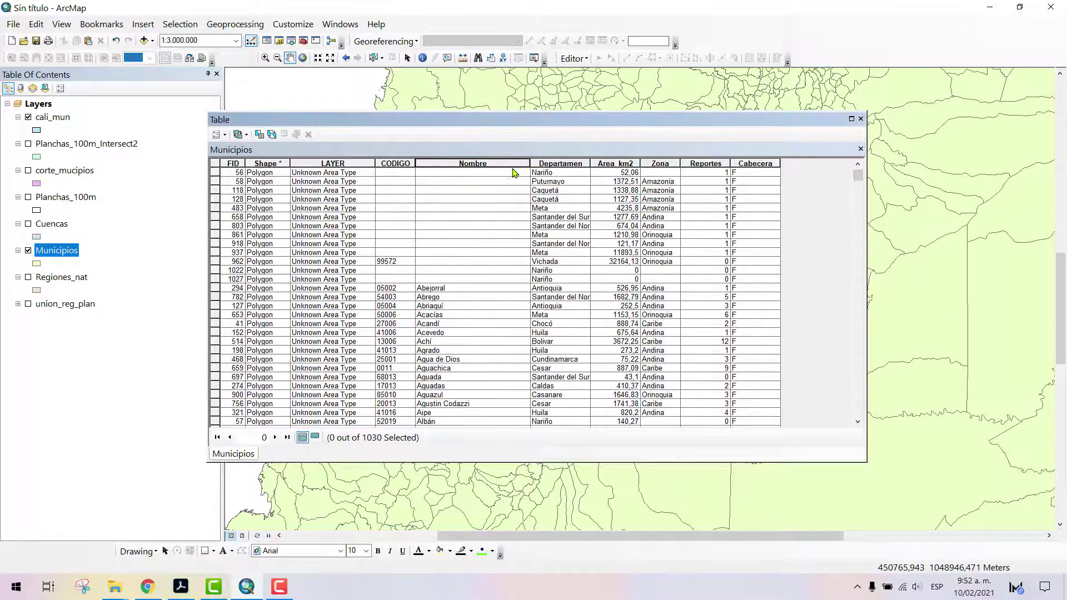
Select the Bogota D.C. record in the Municipios attribute table
{"action": "left_click_drag", "start_coordinate": [861, 177], "coordinate": [859, 199]}
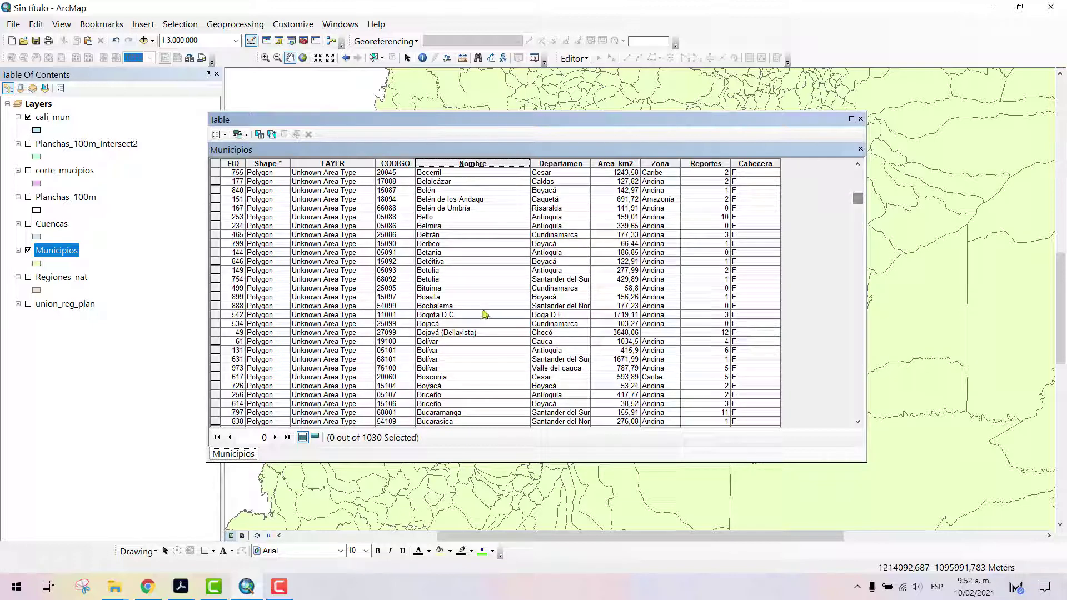
{"action": "left_click", "coordinate": [438, 315]}
{"action": "left_click", "coordinate": [216, 315]}
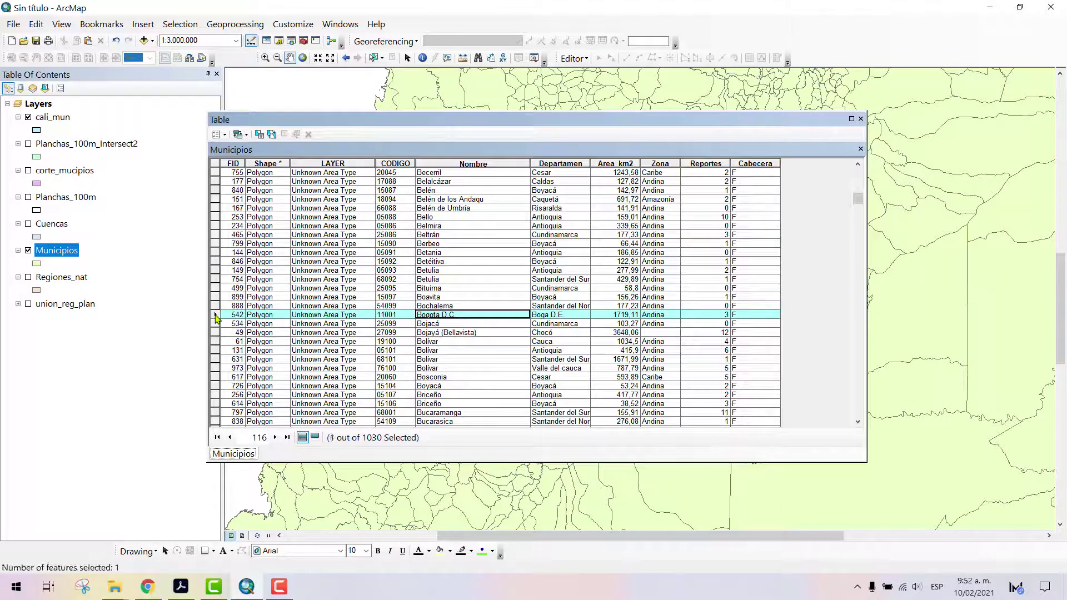
Export the selected Bogota D.C. feature from Municipios as shapefile Bogata_cap in the Shape col folder and add it to the map
{"action": "left_click", "coordinate": [861, 119]}
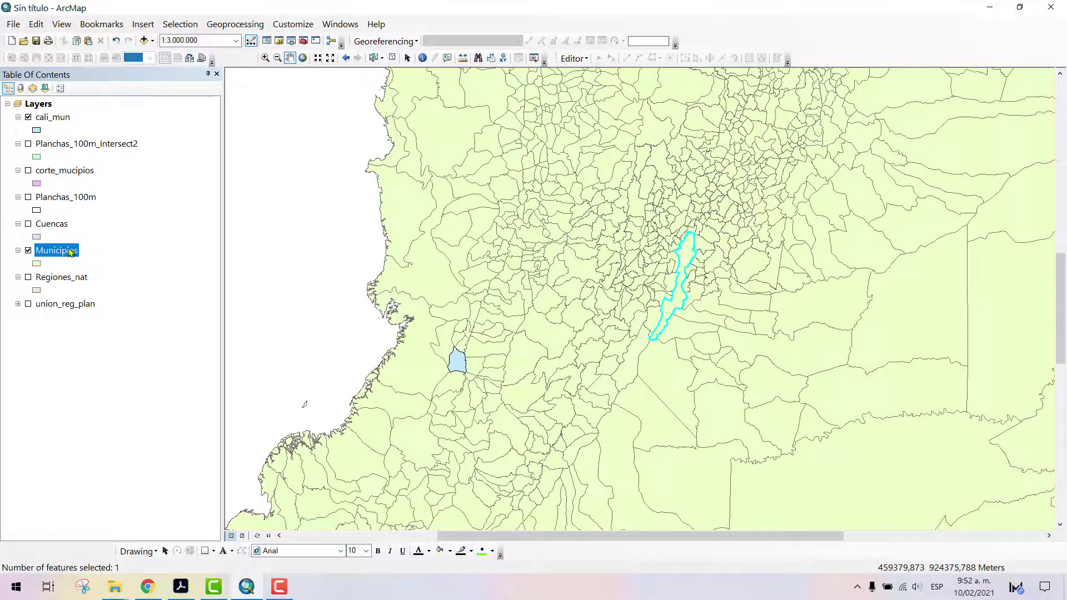
{"action": "right_click", "coordinate": [71, 253]}
{"action": "mouse_move", "coordinate": [221, 485]}
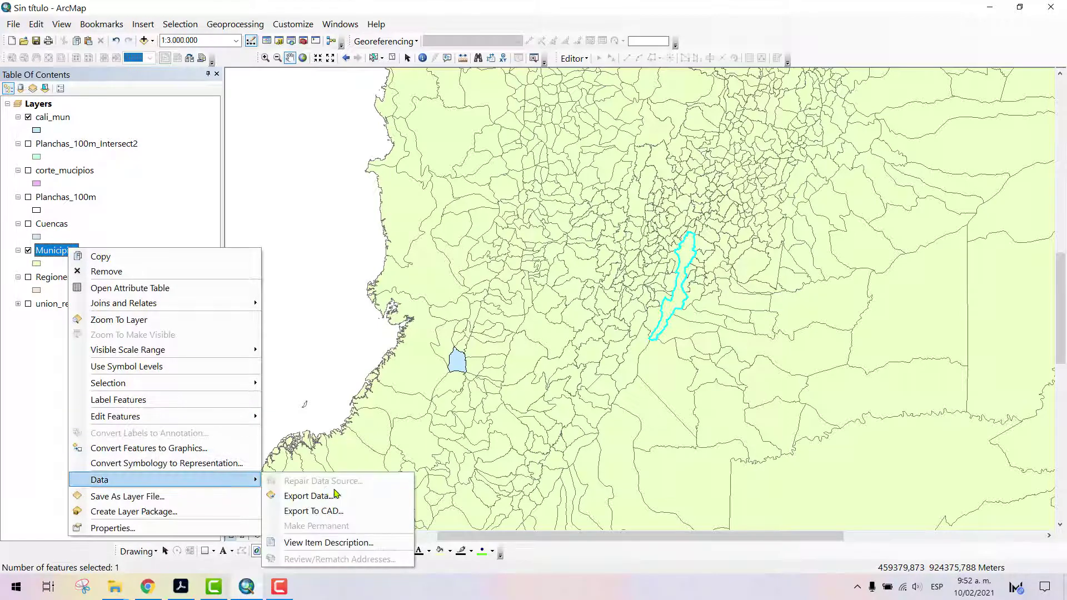
{"action": "left_click", "coordinate": [335, 495]}
{"action": "left_click", "coordinate": [648, 309]}
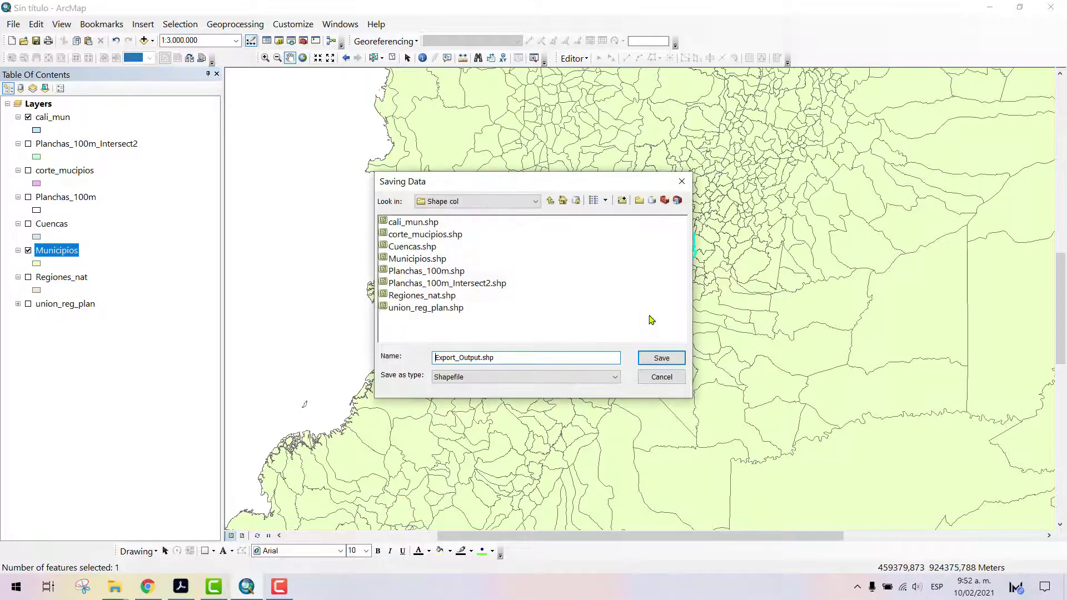
{"action": "left_click", "coordinate": [544, 359]}
{"action": "double_click", "coordinate": [544, 359]}
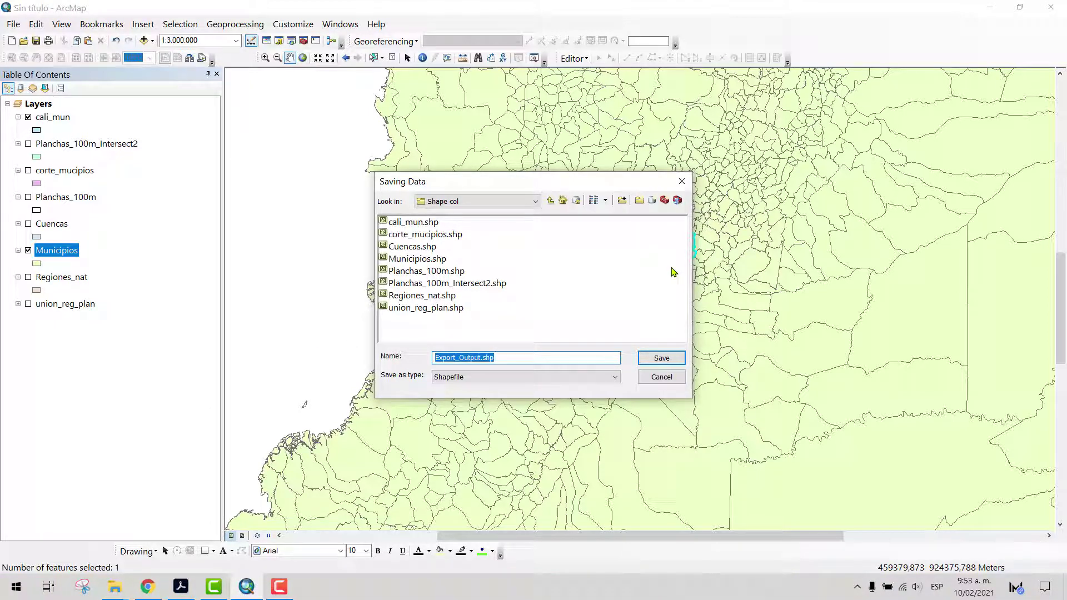
{"action": "type", "text": "Bogata_cap"}
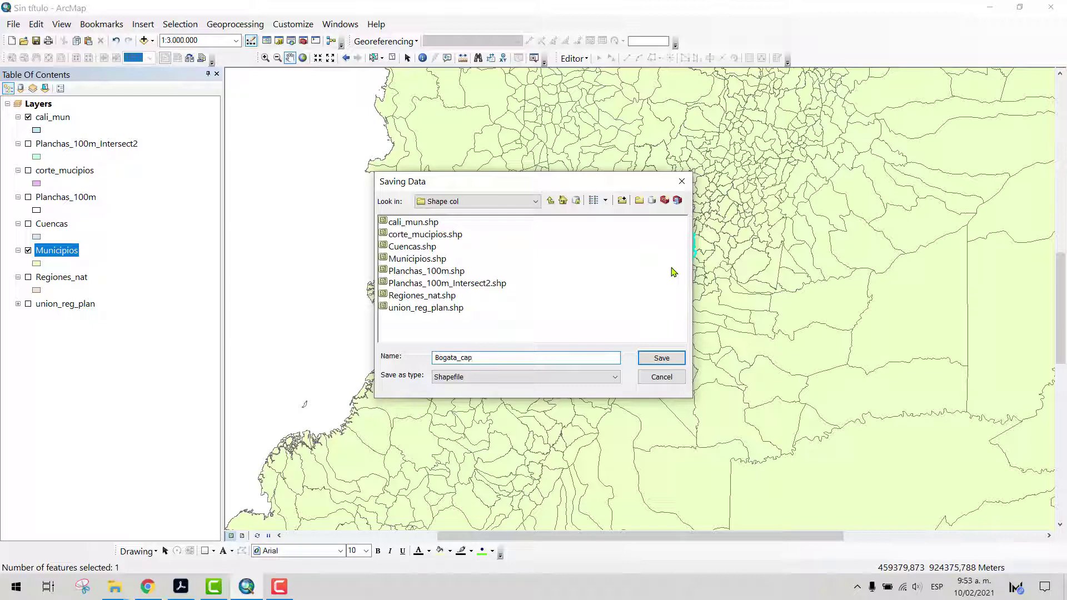
{"action": "key", "text": "Return"}
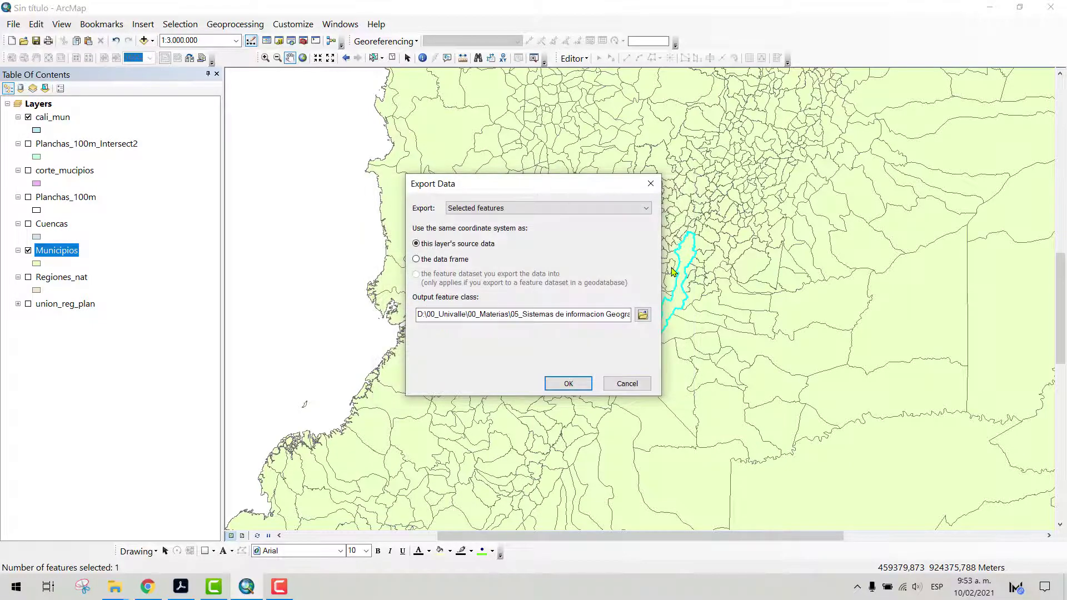
{"action": "left_click", "coordinate": [567, 383]}
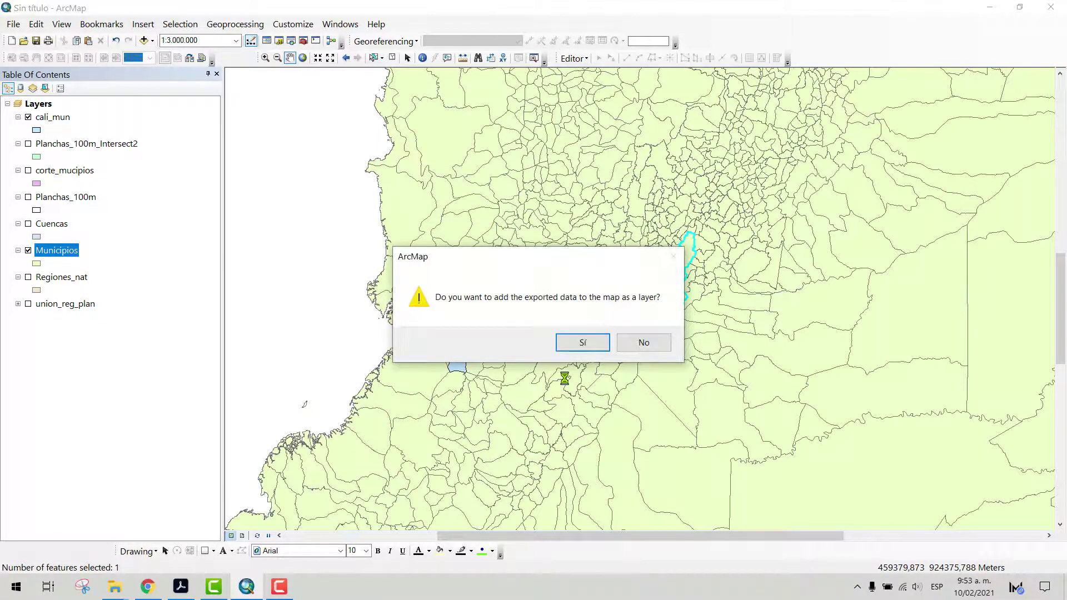
{"action": "left_click", "coordinate": [574, 343]}
Change the Bogata_cap layer's fill symbol to Rose and clear the feature selection
{"action": "left_click", "coordinate": [36, 130]}
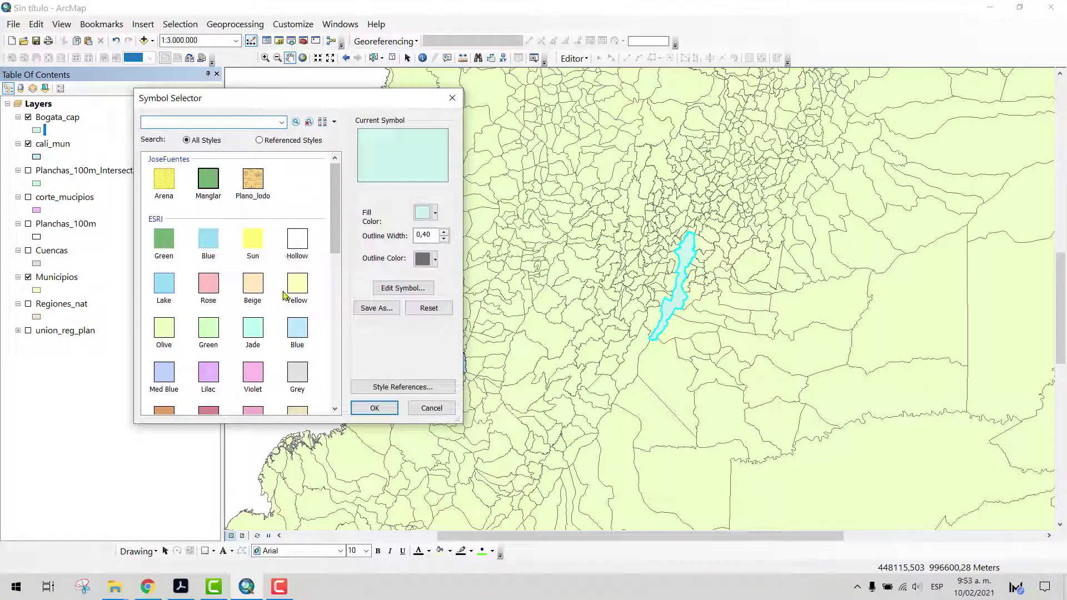
{"action": "left_click", "coordinate": [214, 288]}
{"action": "left_click", "coordinate": [372, 408]}
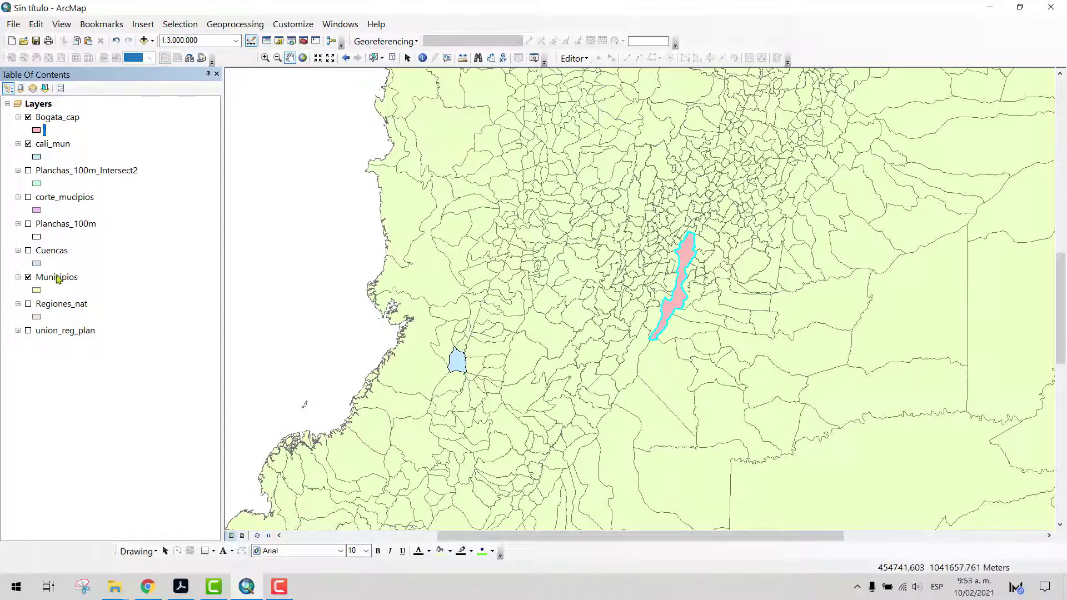
{"action": "left_click", "coordinate": [392, 58]}
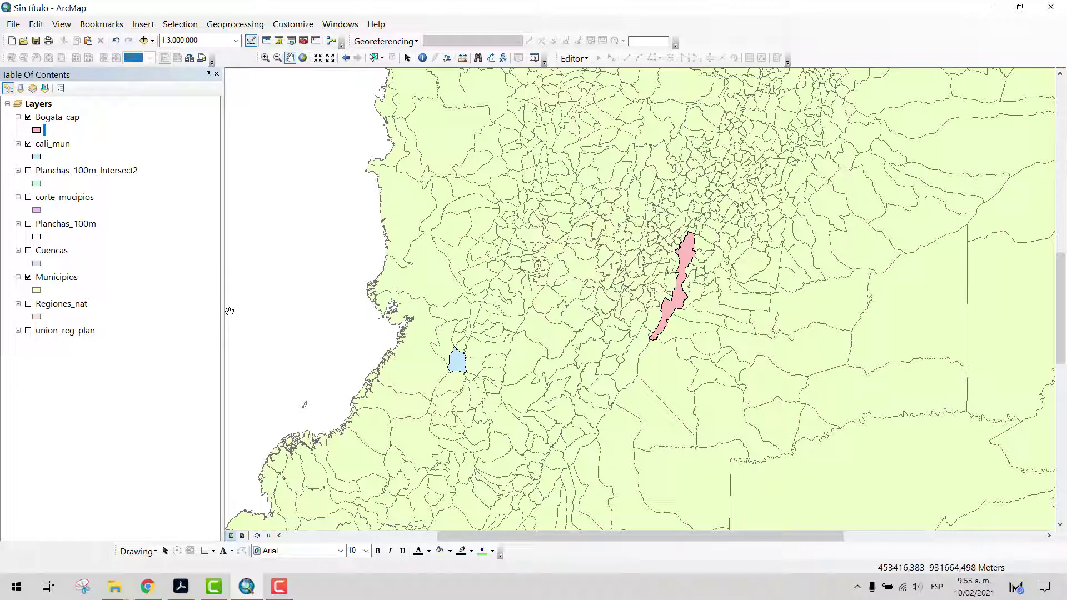
Measure the straight-line distance from the Bogata_cap polygon to the cali_mun polygon, closing the measurement when done
{"action": "left_click", "coordinate": [462, 58]}
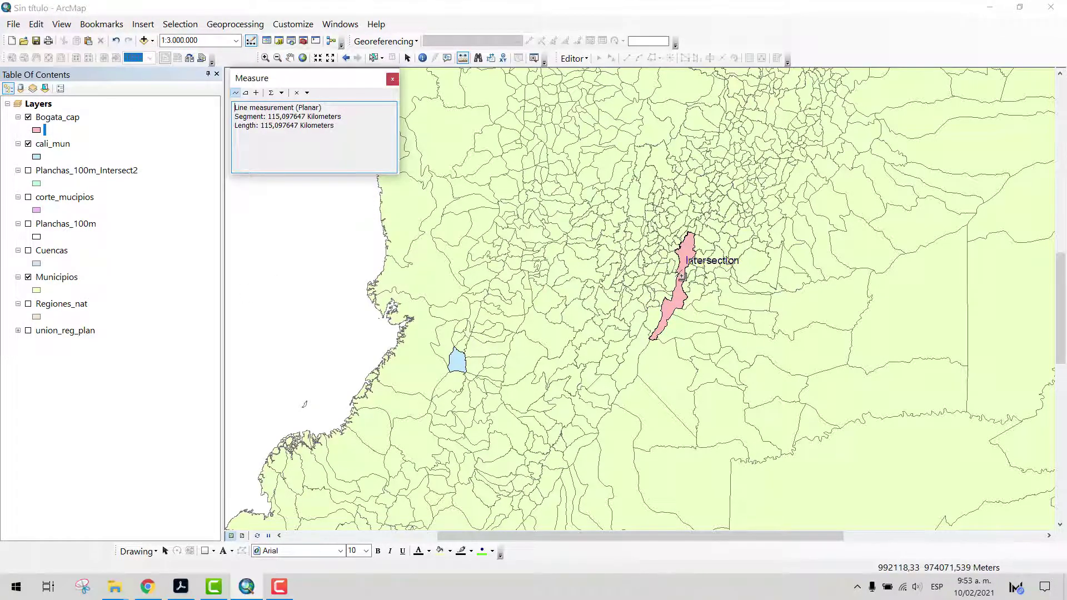
{"action": "left_click", "coordinate": [682, 275]}
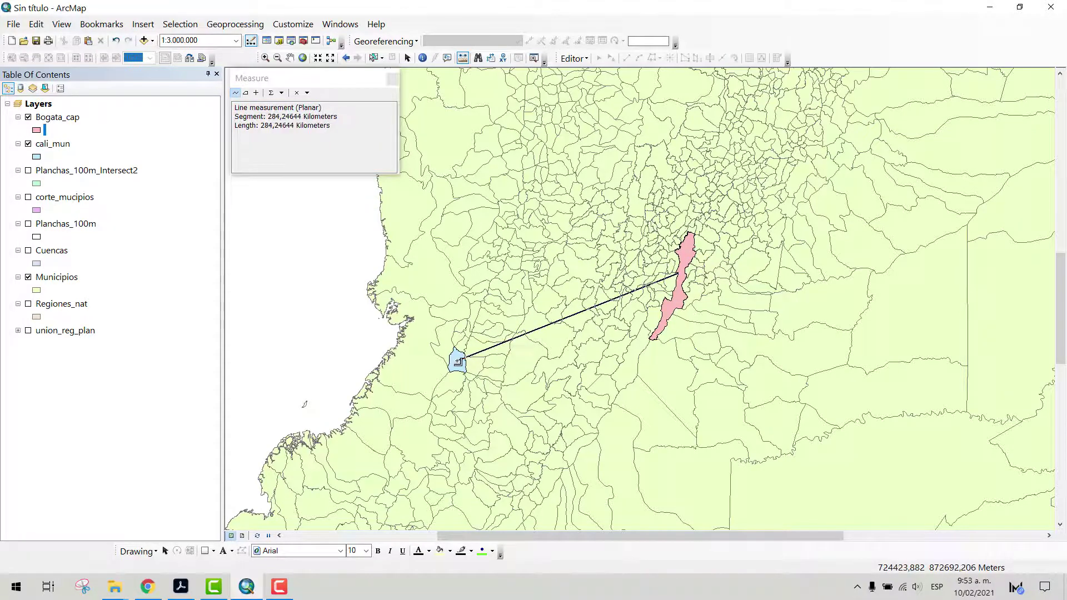
{"action": "double_click", "coordinate": [458, 362]}
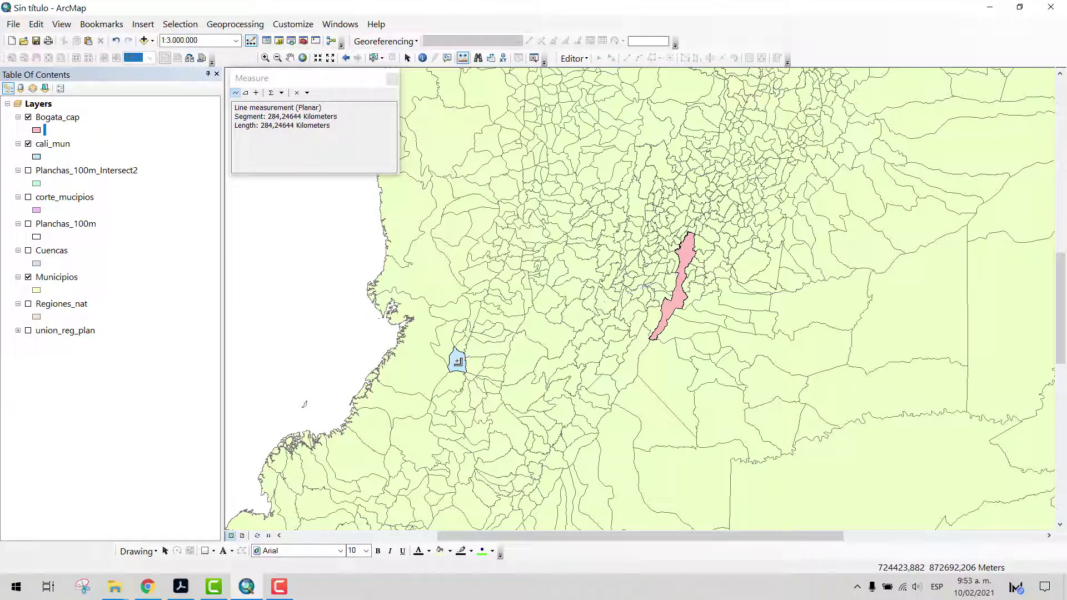
{"action": "left_click", "coordinate": [392, 79]}
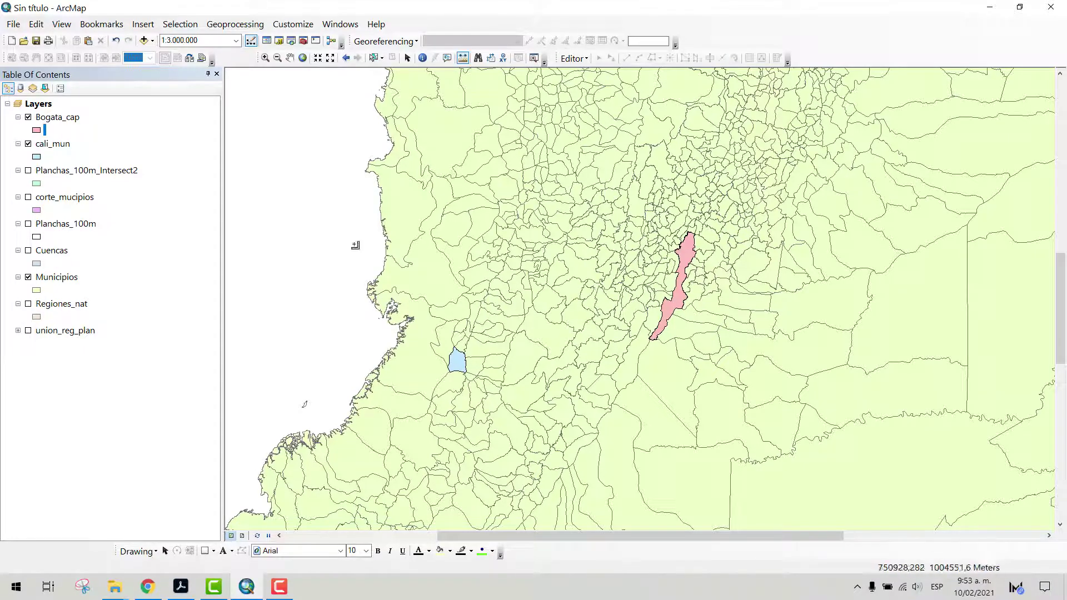
Start a Buffer with Bogata_cap as input features and buffer_bog in the Shape col folder as output
{"action": "left_click", "coordinate": [218, 26]}
{"action": "left_click", "coordinate": [220, 41]}
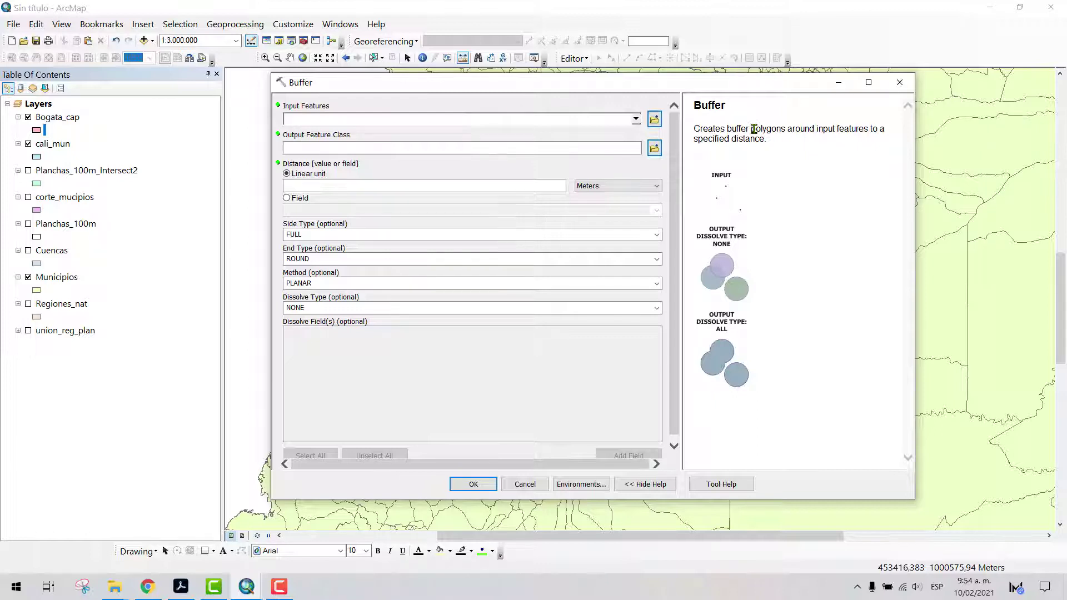
{"action": "left_click", "coordinate": [635, 120]}
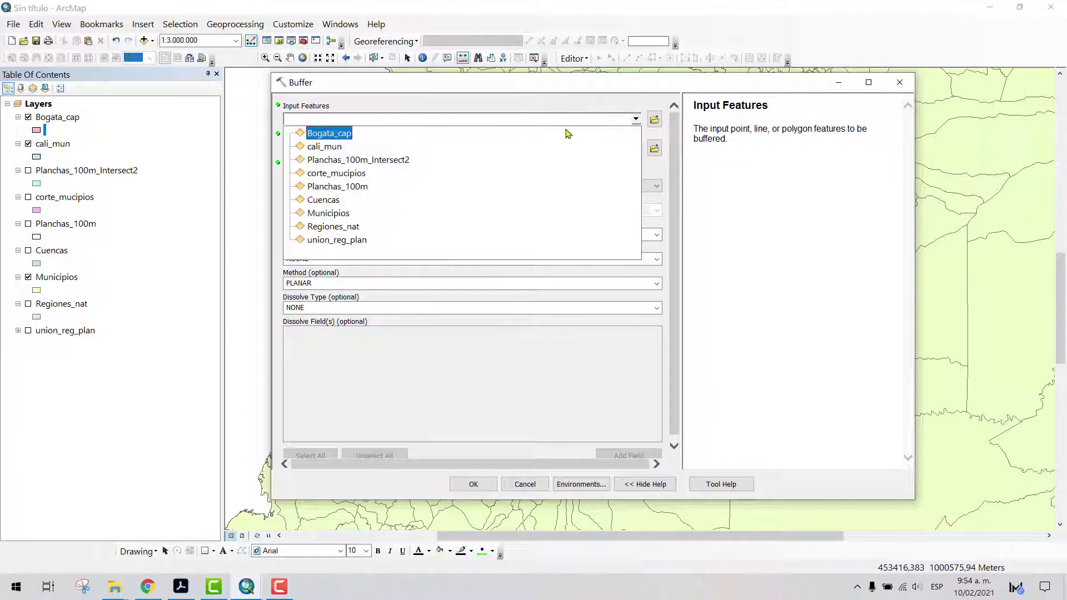
{"action": "left_click", "coordinate": [352, 134]}
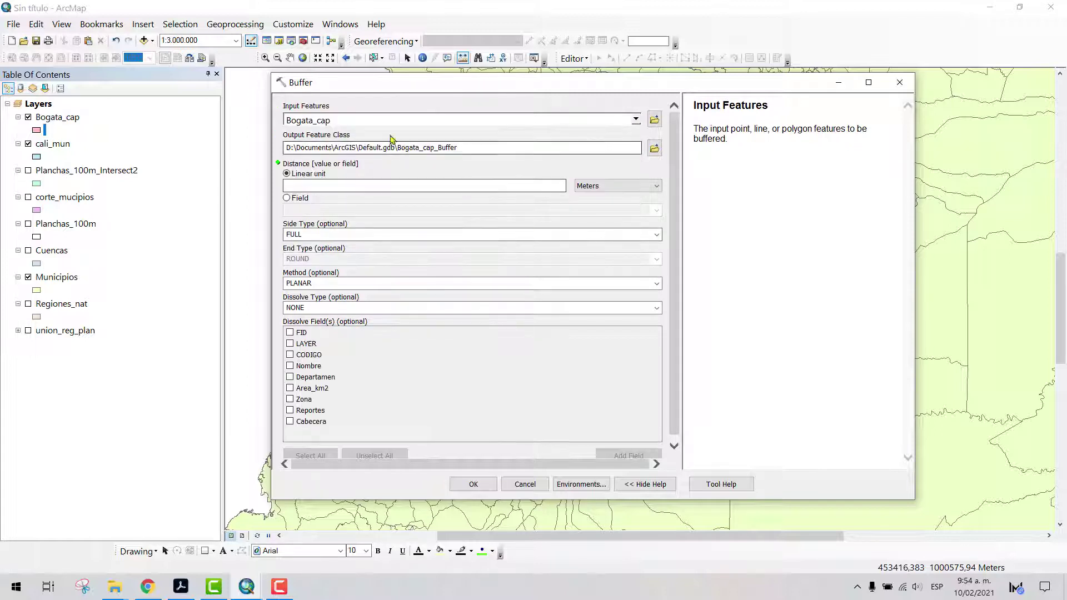
{"action": "left_click", "coordinate": [649, 149]}
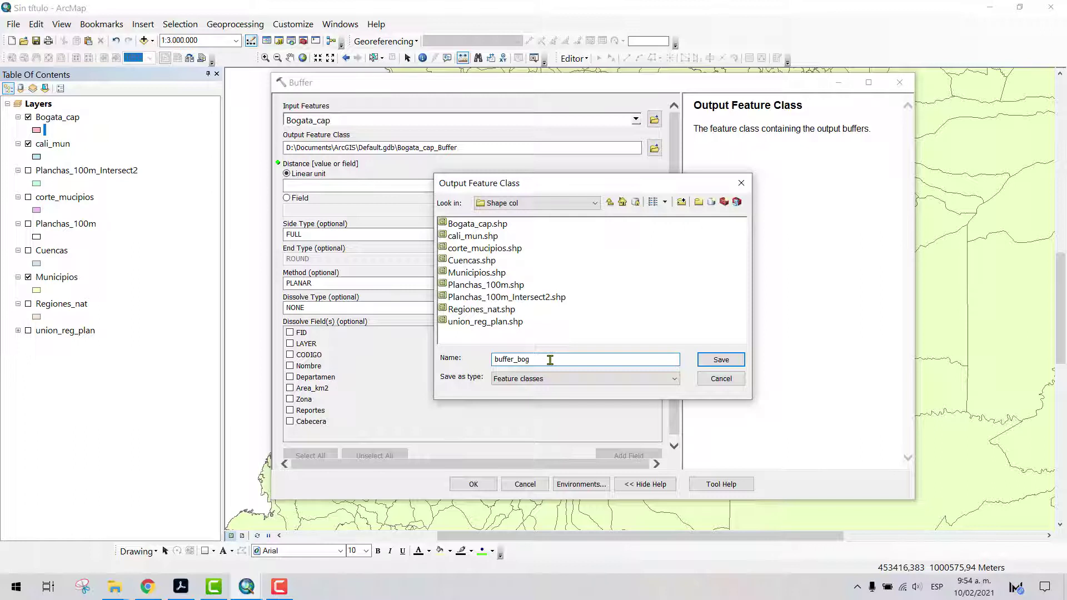
{"action": "key", "text": "Return"}
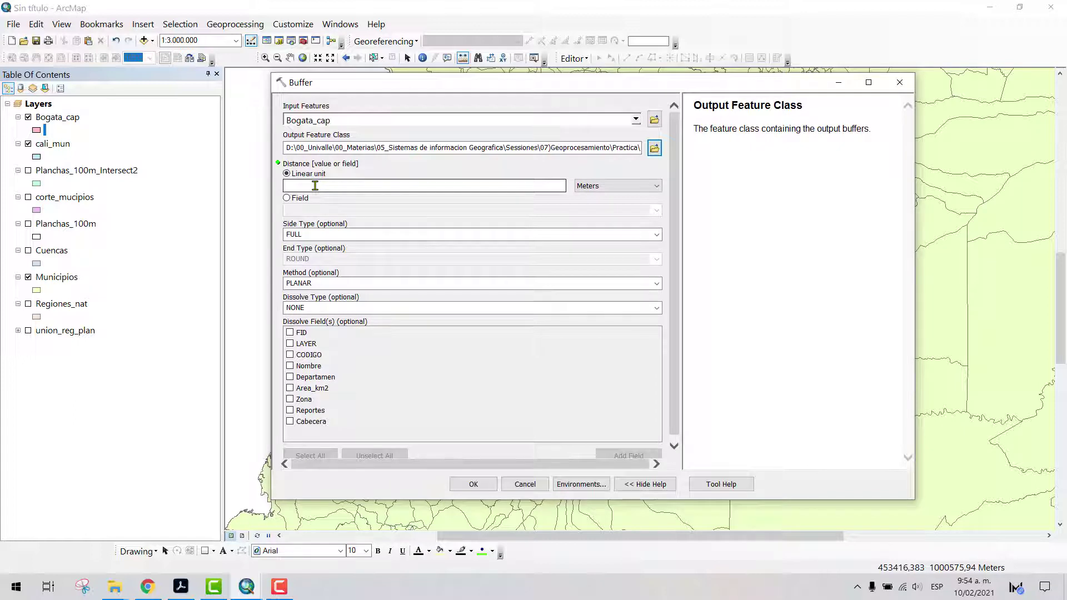
Set the buffer's linear distance to 250 kilometers
{"action": "left_click", "coordinate": [625, 189]}
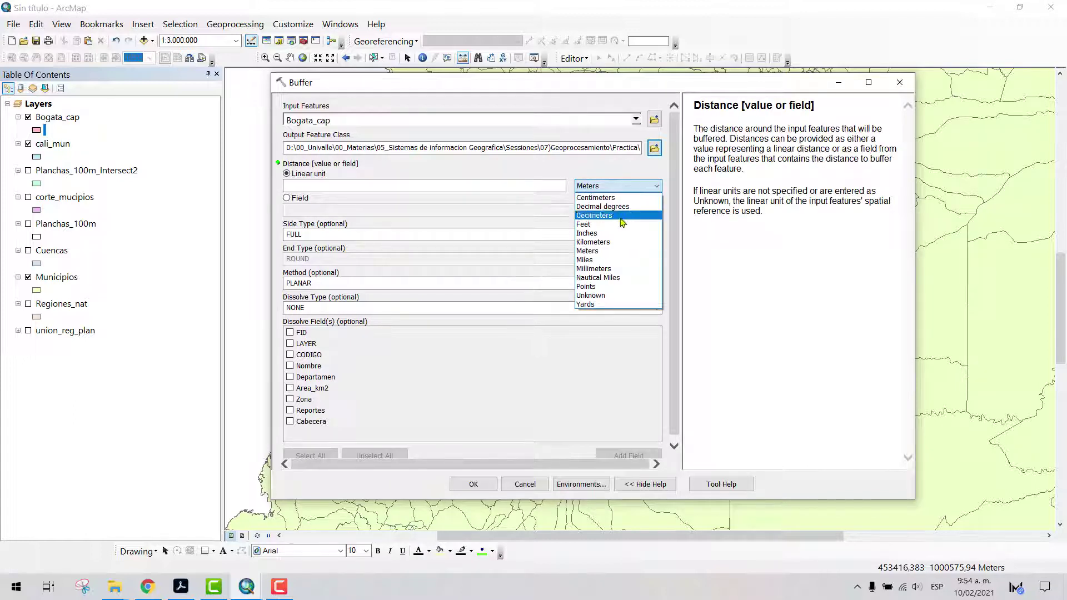
{"action": "left_click", "coordinate": [611, 242]}
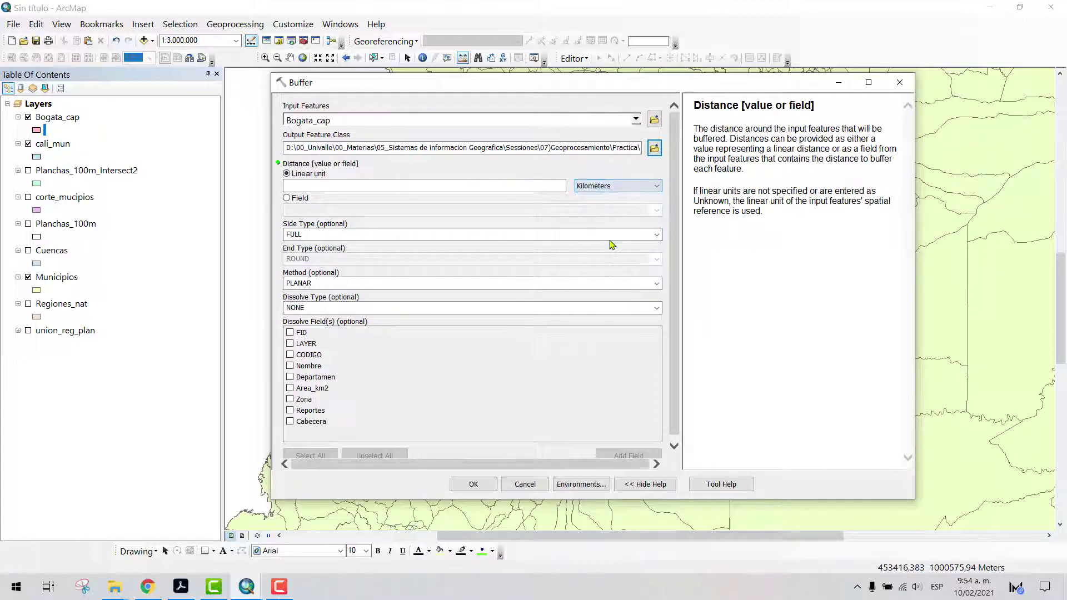
{"action": "left_click", "coordinate": [387, 189]}
{"action": "type", "text": "250"}
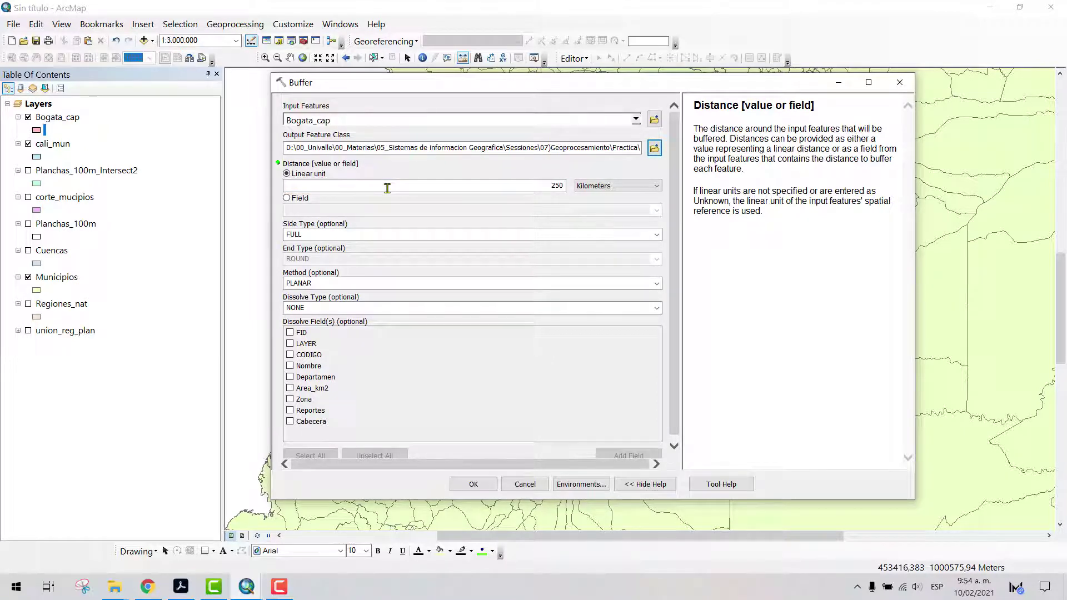
{"action": "left_click", "coordinate": [364, 187]}
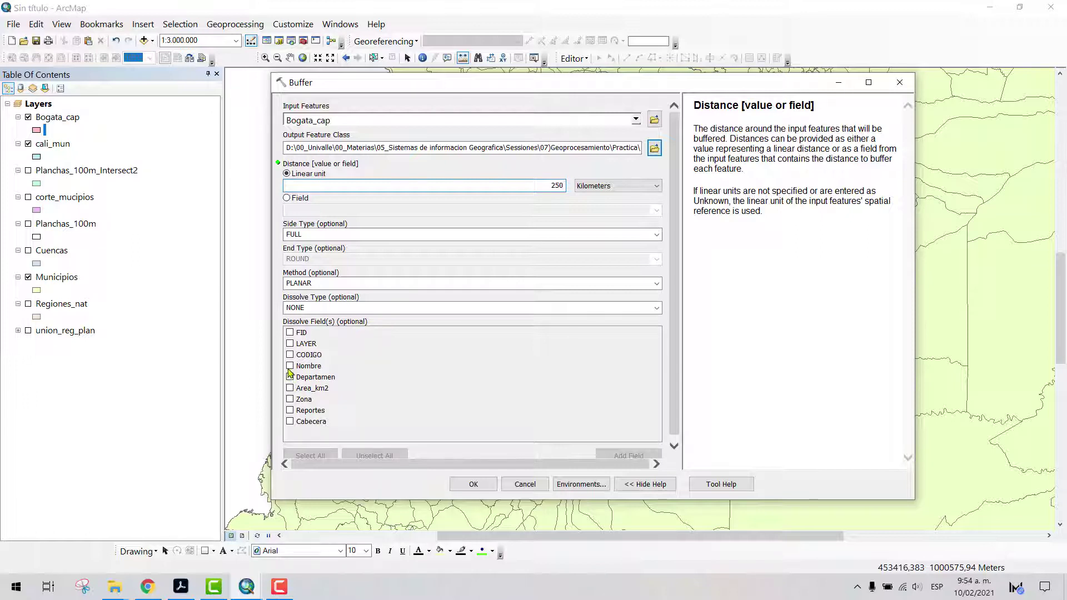
Set the dissolve type to LIST with Nombre as the dissolve field, check the output path, and run the buffer
{"action": "left_click", "coordinate": [290, 371]}
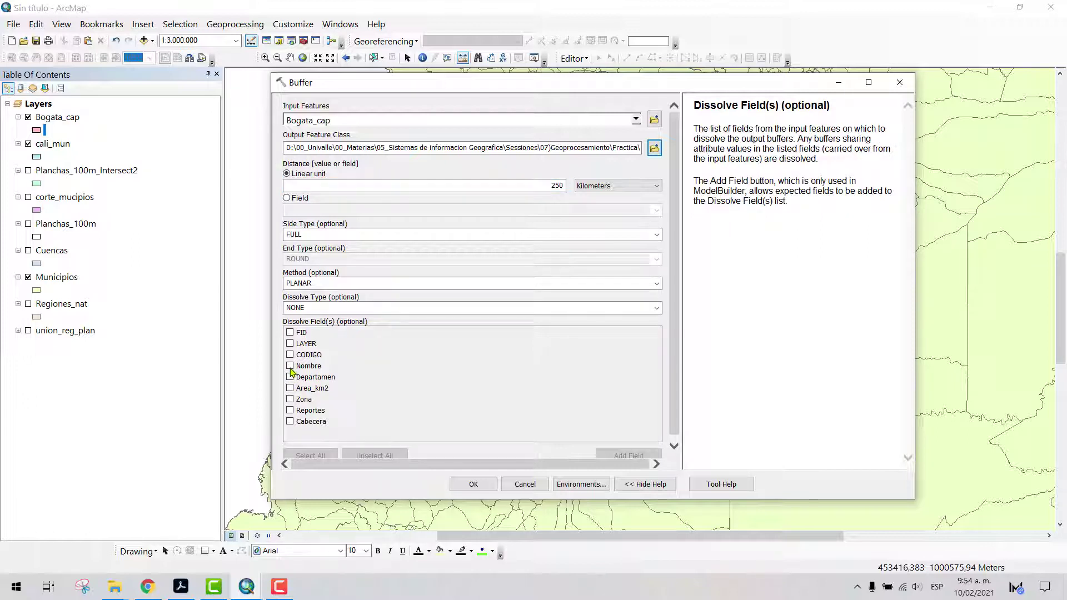
{"action": "left_click", "coordinate": [300, 308]}
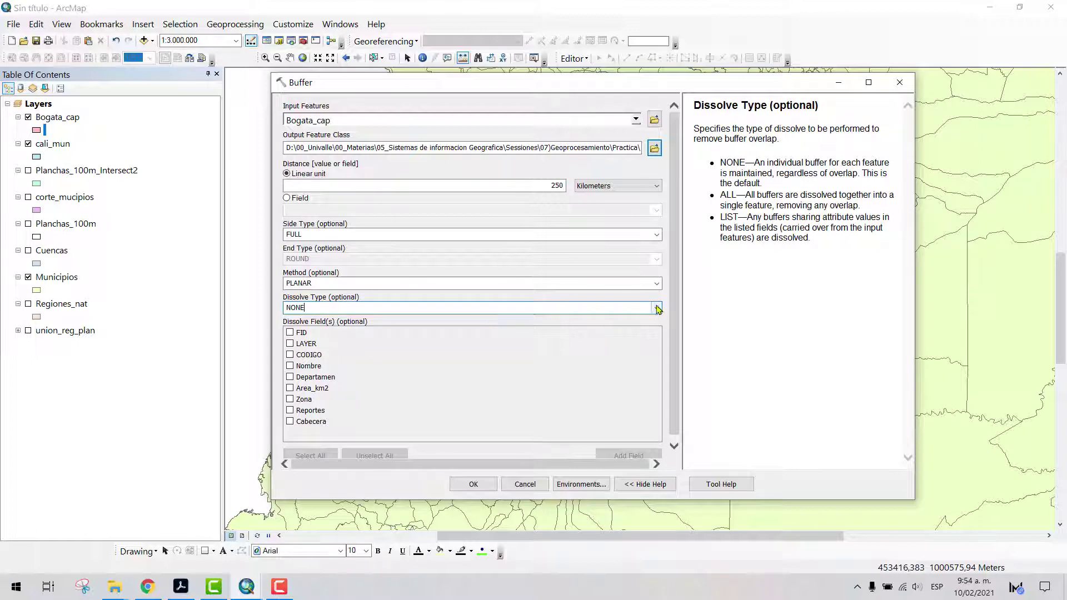
{"action": "left_click", "coordinate": [657, 309]}
{"action": "left_click", "coordinate": [657, 309]}
{"action": "left_click", "coordinate": [649, 307]}
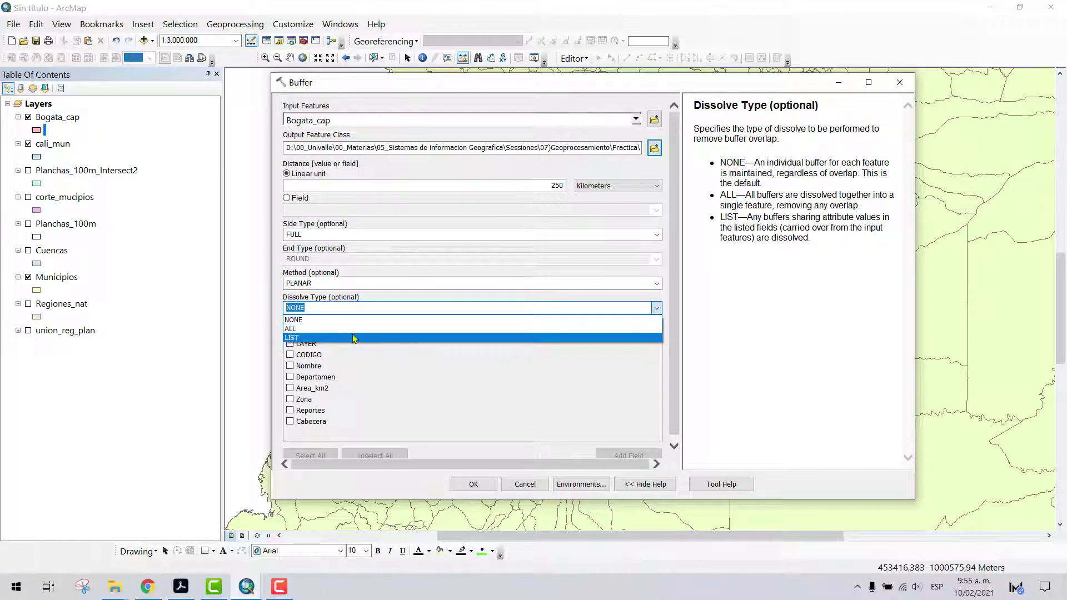
{"action": "left_click", "coordinate": [356, 339]}
{"action": "left_click", "coordinate": [290, 365]}
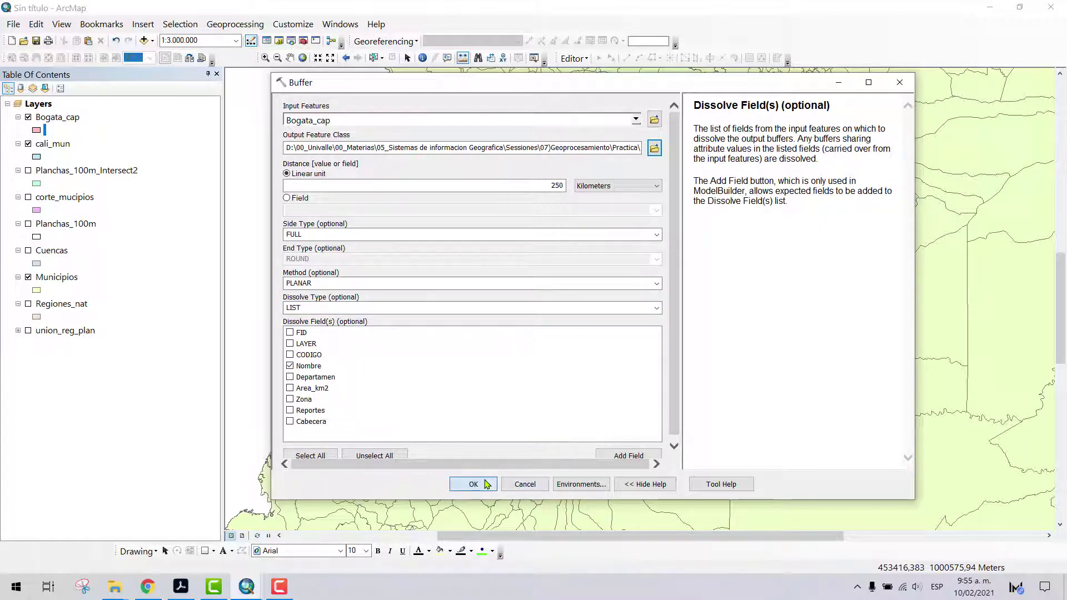
{"action": "left_click_drag", "start_coordinate": [575, 147], "coordinate": [681, 148]}
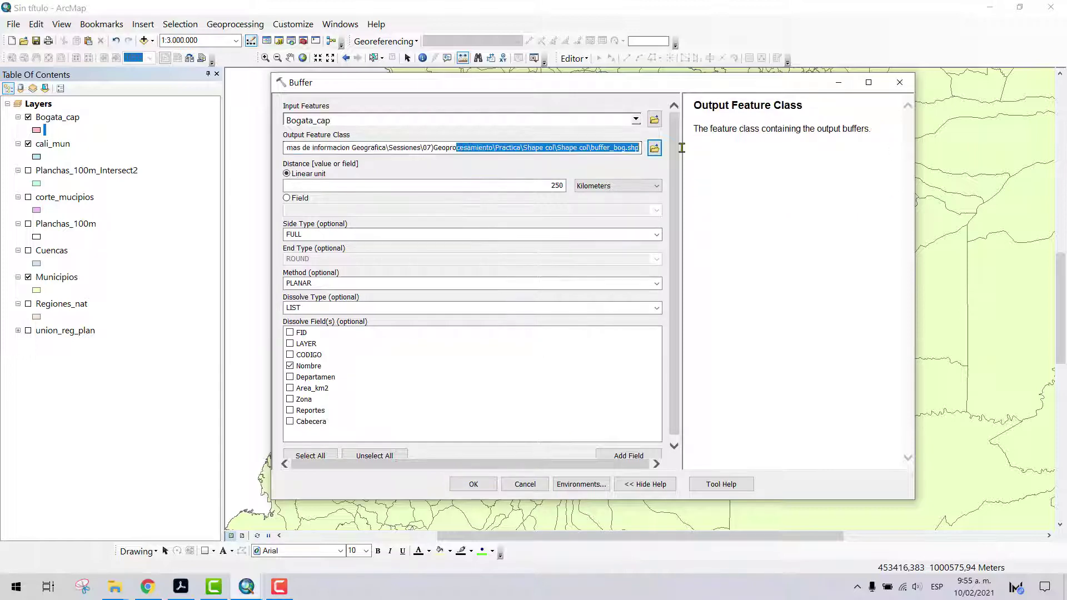
{"action": "left_click", "coordinate": [474, 484]}
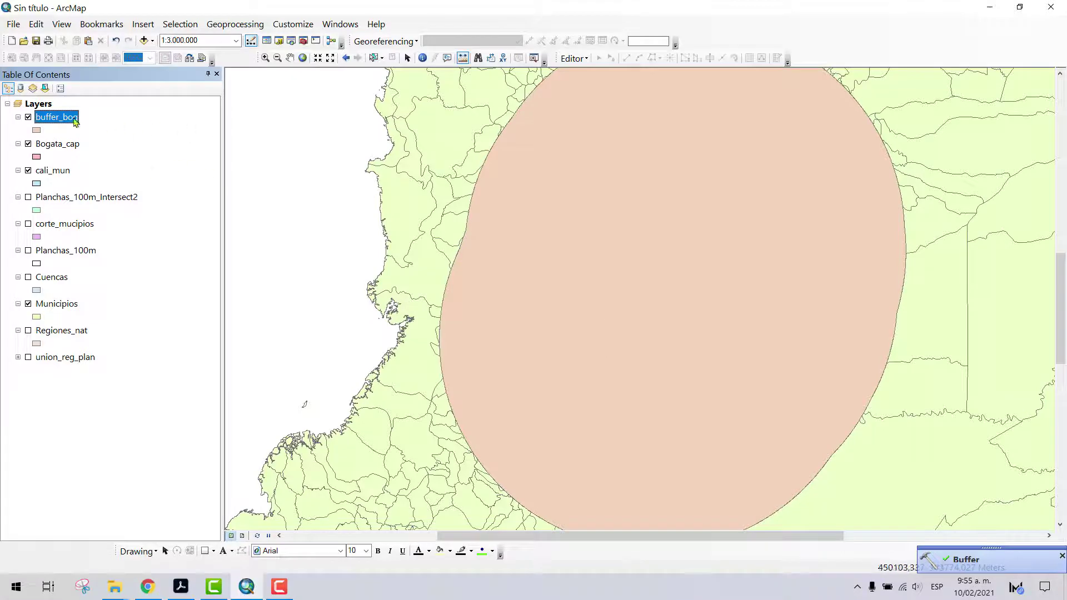
Give the buffer_bog layer a Hollow symbol with a red outline of width 1
{"action": "left_click", "coordinate": [37, 131]}
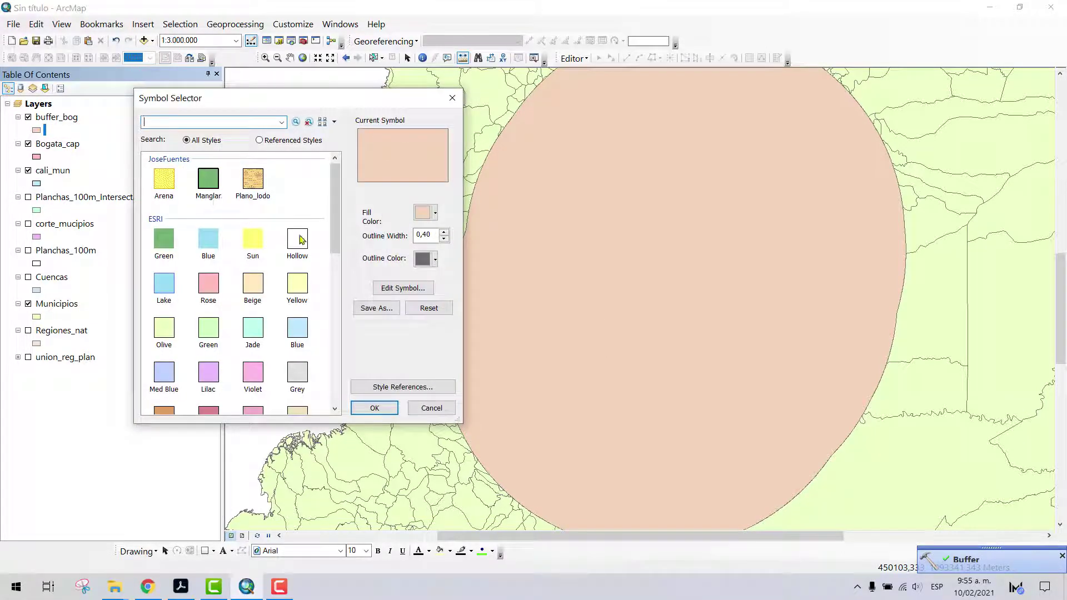
{"action": "left_click", "coordinate": [297, 239]}
{"action": "left_click", "coordinate": [436, 259]}
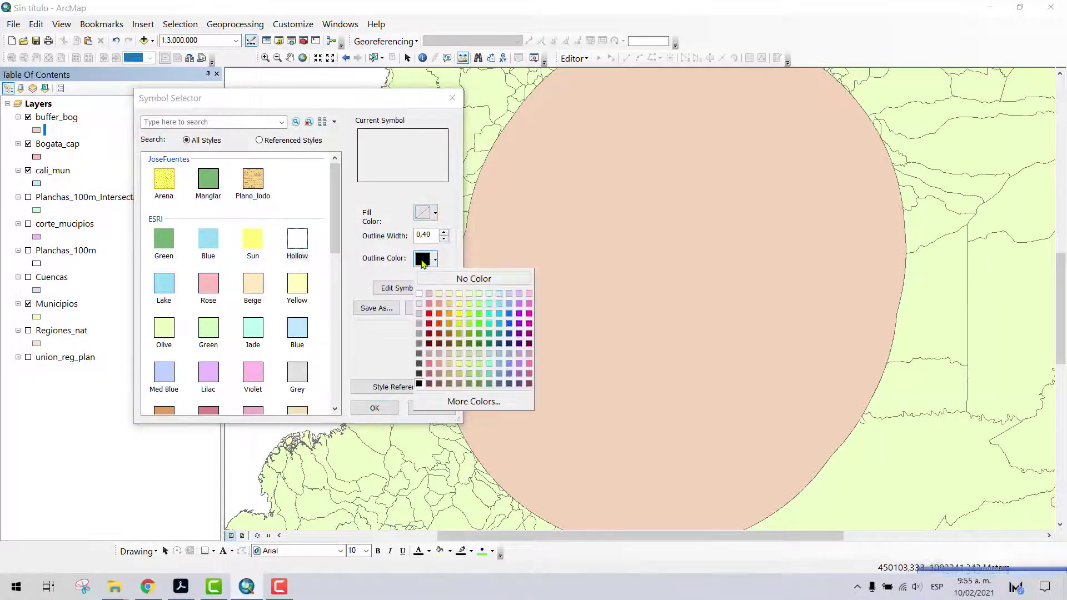
{"action": "left_click", "coordinate": [429, 313]}
{"action": "left_click", "coordinate": [444, 231]}
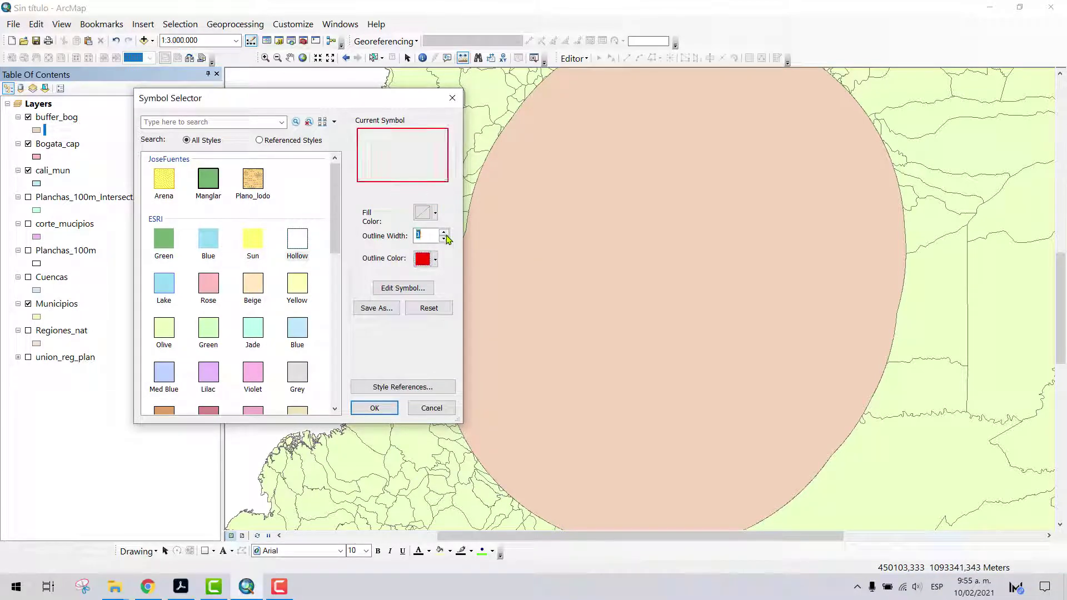
{"action": "left_click", "coordinate": [374, 408]}
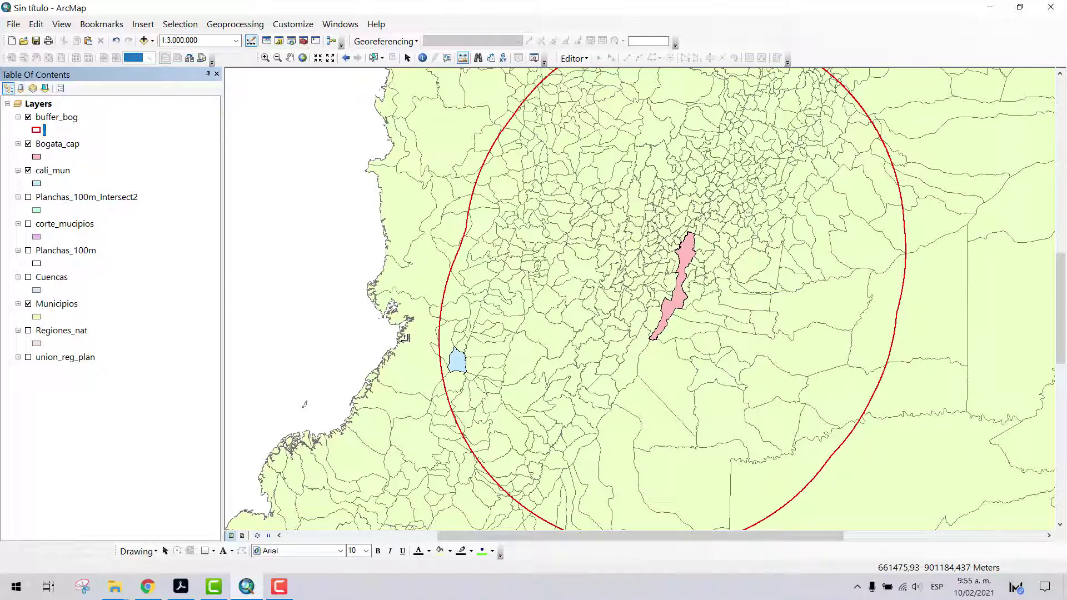
View the whole buffer_bog ring at 1:5.000.000 and highlight the cali_mun layer in the layer list
{"action": "scroll", "coordinate": [633, 322], "scroll_direction": "up", "scroll_amount": 2}
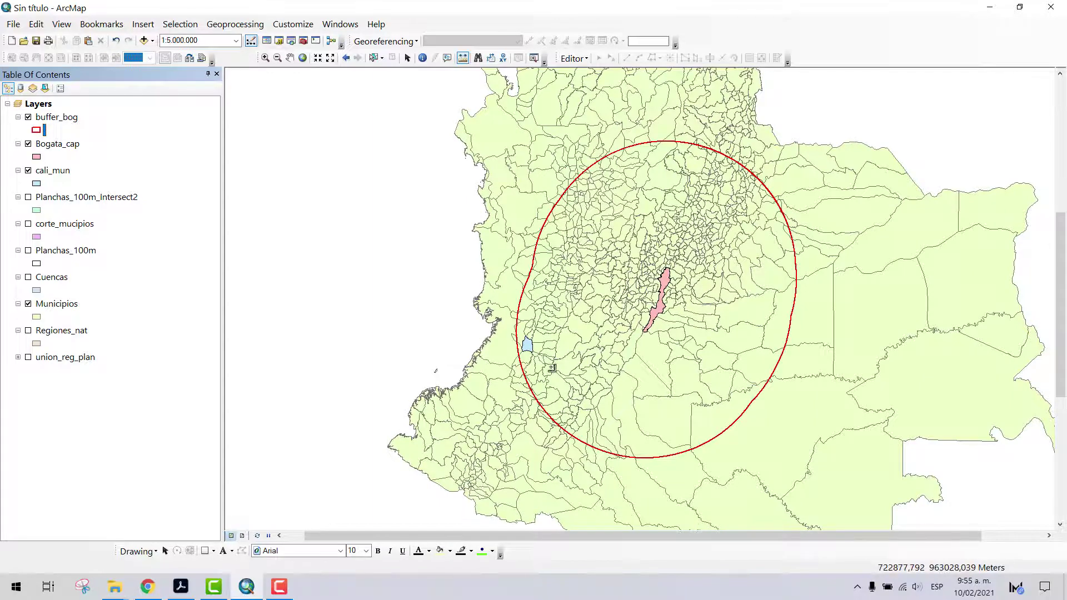
{"action": "left_click", "coordinate": [122, 141]}
{"action": "left_click", "coordinate": [99, 128]}
{"action": "left_click", "coordinate": [79, 145]}
{"action": "left_click", "coordinate": [70, 171]}
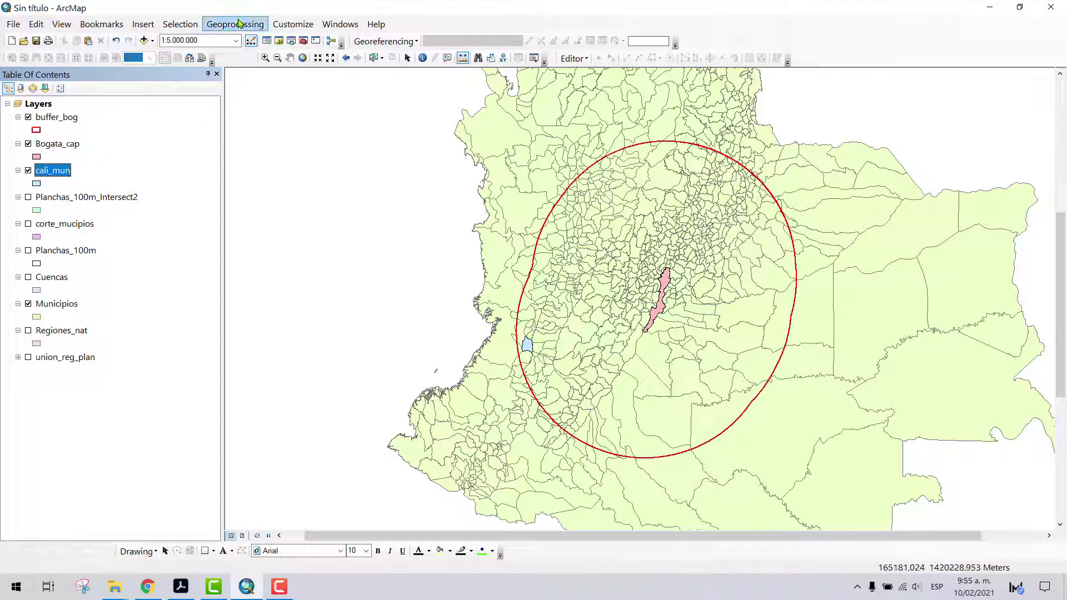
Start a Buffer on cali_mun and set its output to cali_mun_Buffer in the Shape col folder
{"action": "left_click", "coordinate": [238, 23]}
{"action": "left_click", "coordinate": [236, 40]}
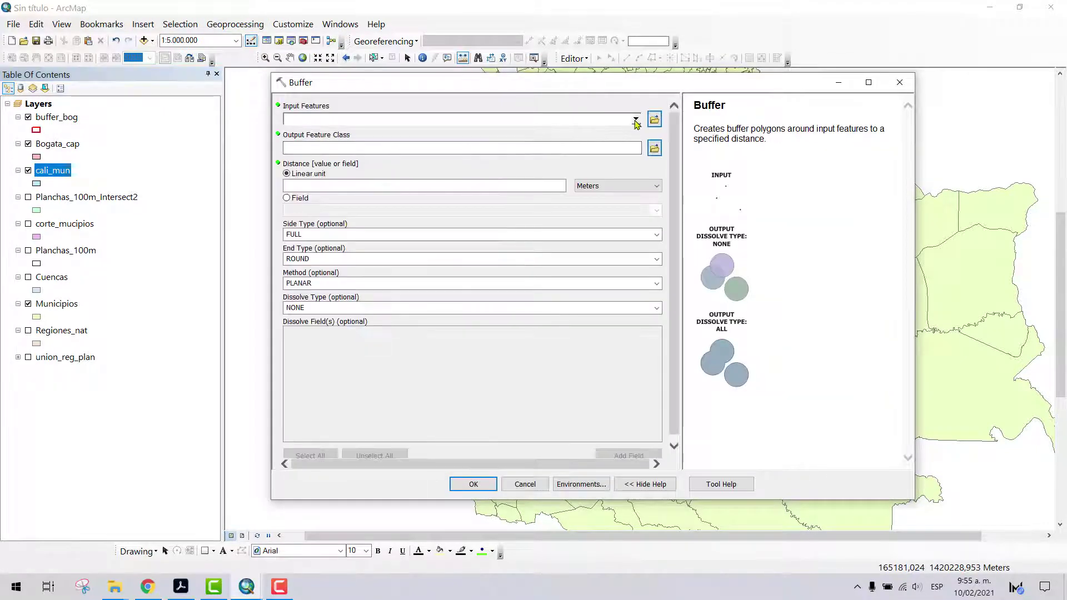
{"action": "left_click", "coordinate": [636, 119]}
{"action": "left_click", "coordinate": [328, 159]}
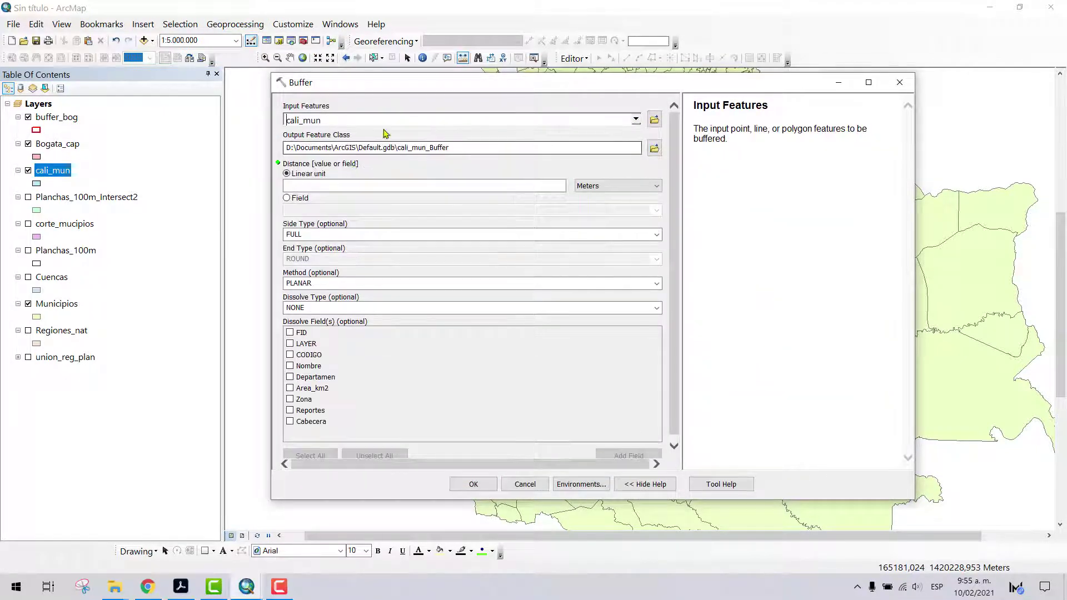
{"action": "left_click_drag", "start_coordinate": [449, 148], "coordinate": [398, 135]}
{"action": "right_click", "coordinate": [425, 143]}
{"action": "left_click", "coordinate": [450, 185]}
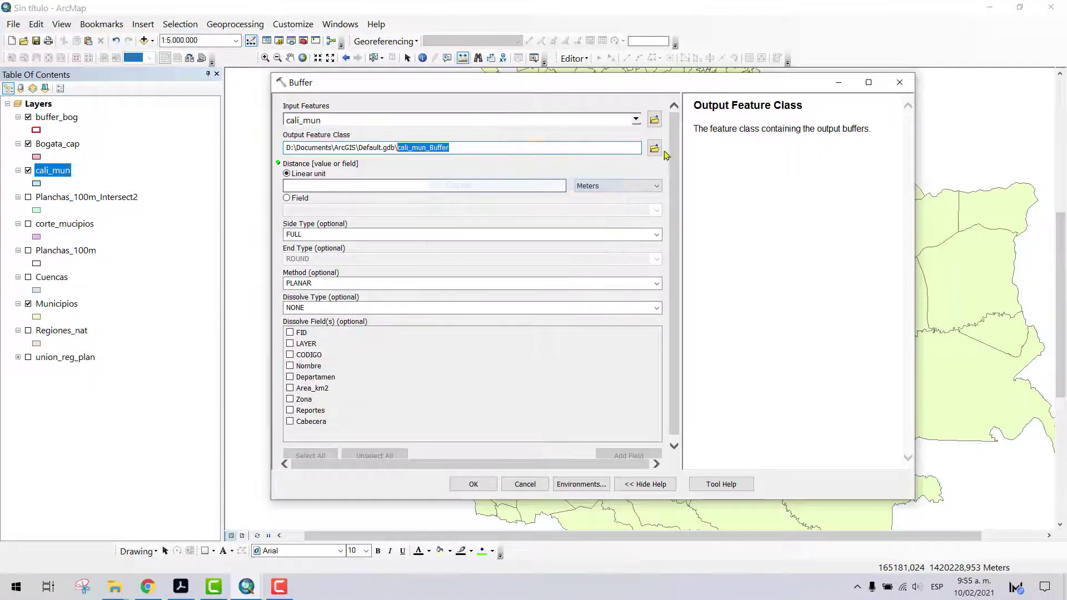
{"action": "left_click", "coordinate": [654, 148]}
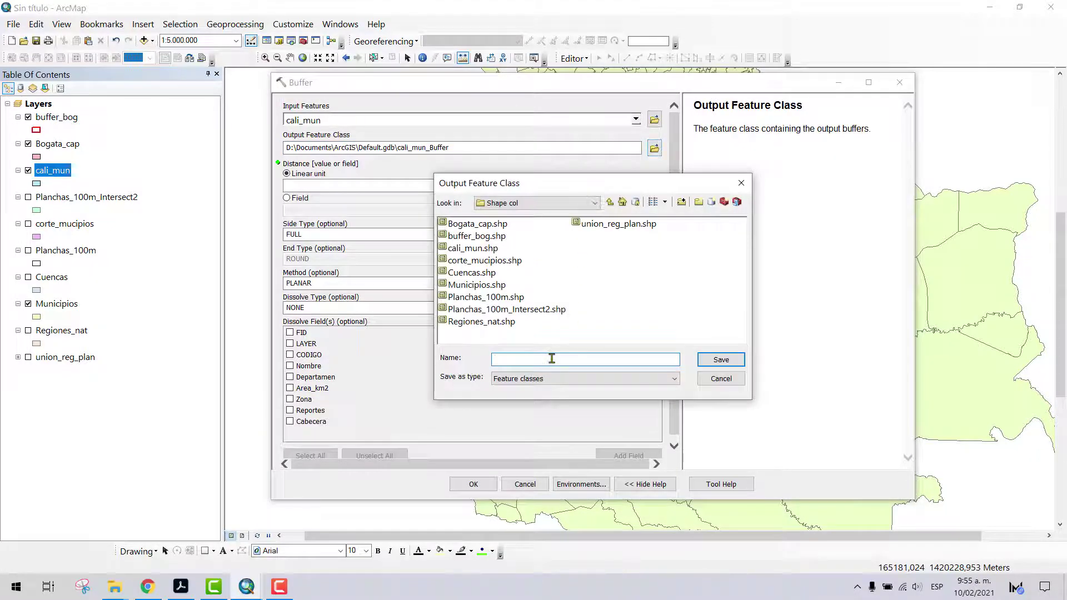
{"action": "key", "text": "ctrl+v"}
{"action": "left_click", "coordinate": [719, 360]}
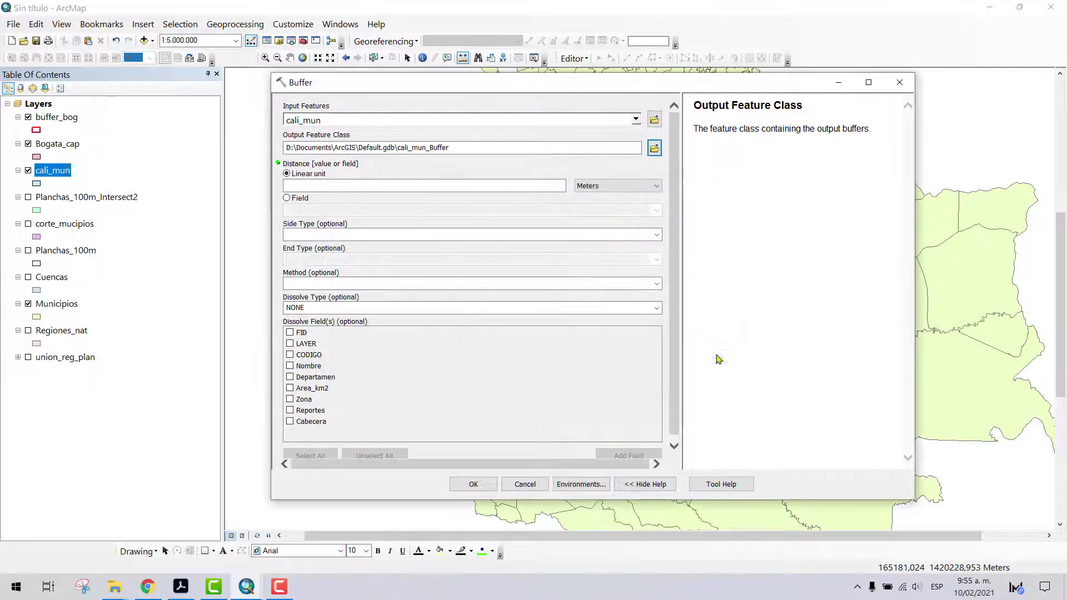
Set the Cali buffer's linear distance to 250 kilometers
{"action": "left_click", "coordinate": [360, 184]}
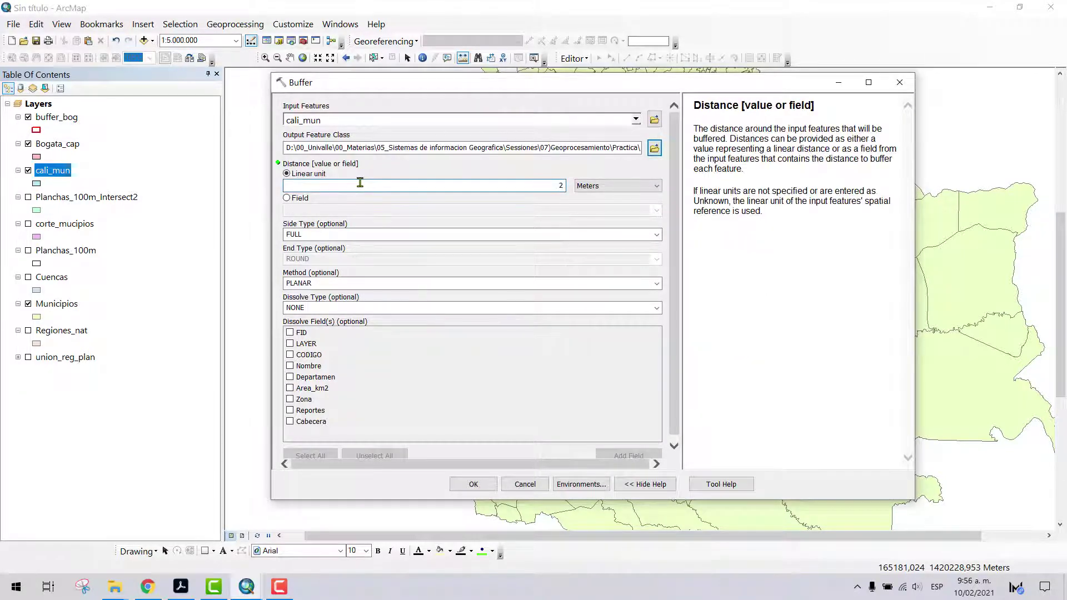
{"action": "type", "text": "250"}
{"action": "left_click", "coordinate": [619, 186]}
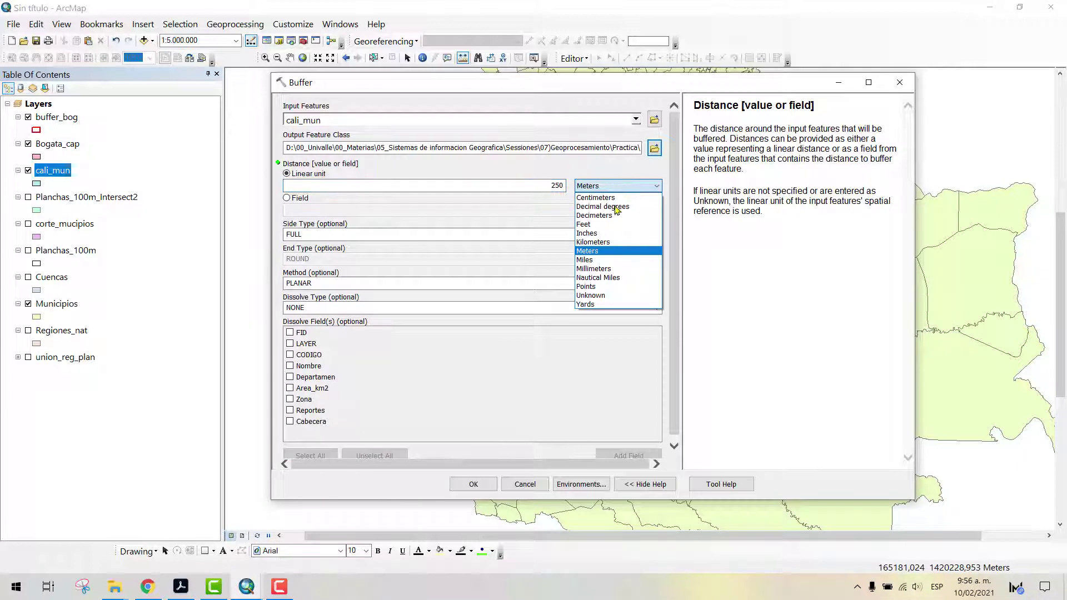
{"action": "left_click", "coordinate": [605, 242]}
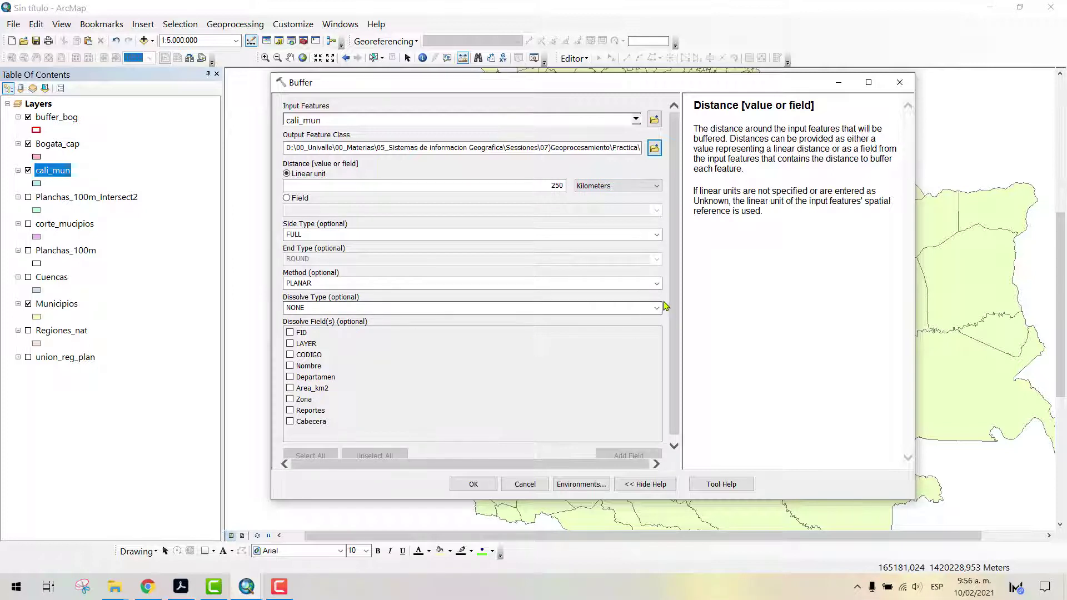
Set the dissolve type to LIST with Nombre as the dissolve field and run the Cali buffer
{"action": "left_click", "coordinate": [656, 308]}
{"action": "left_click", "coordinate": [302, 341]}
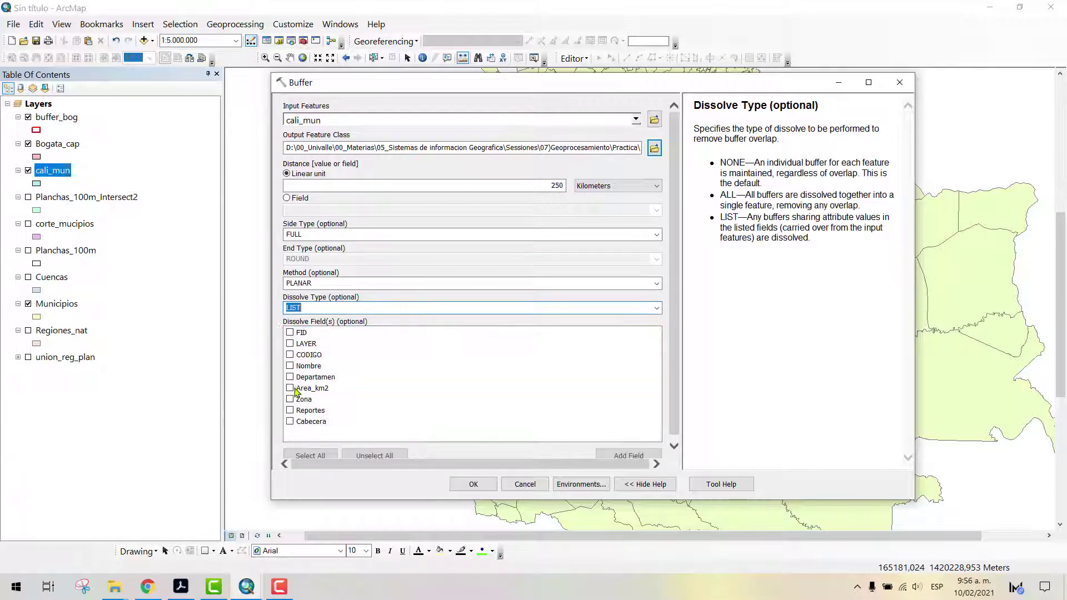
{"action": "left_click", "coordinate": [290, 366]}
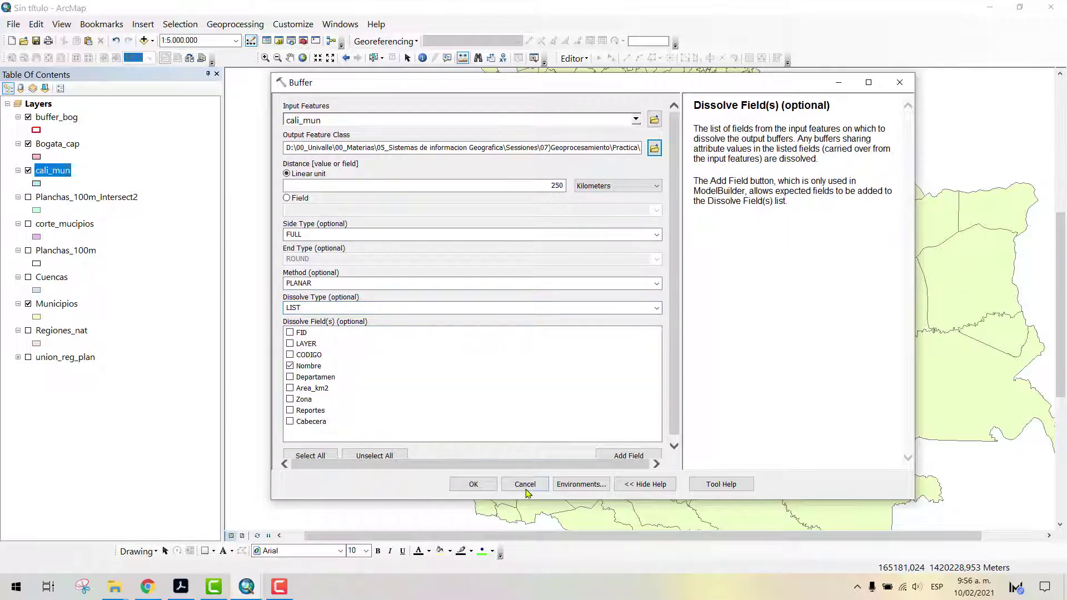
{"action": "left_click", "coordinate": [475, 484]}
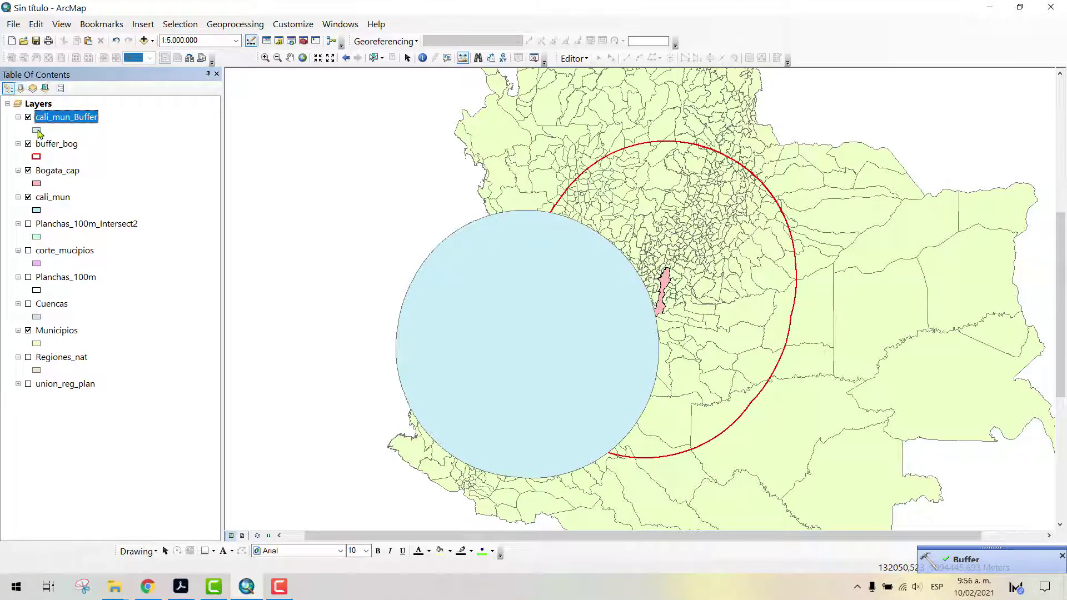
Give the cali_mun_Buffer layer a Hollow symbol with a thicker blue outline
{"action": "left_click", "coordinate": [38, 130]}
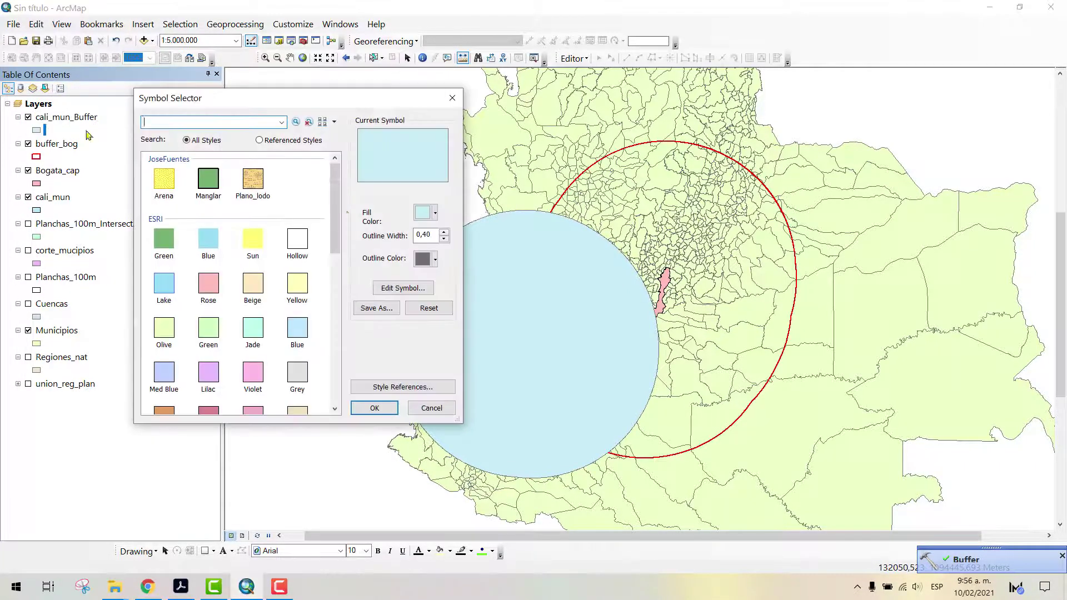
{"action": "left_click", "coordinate": [299, 240]}
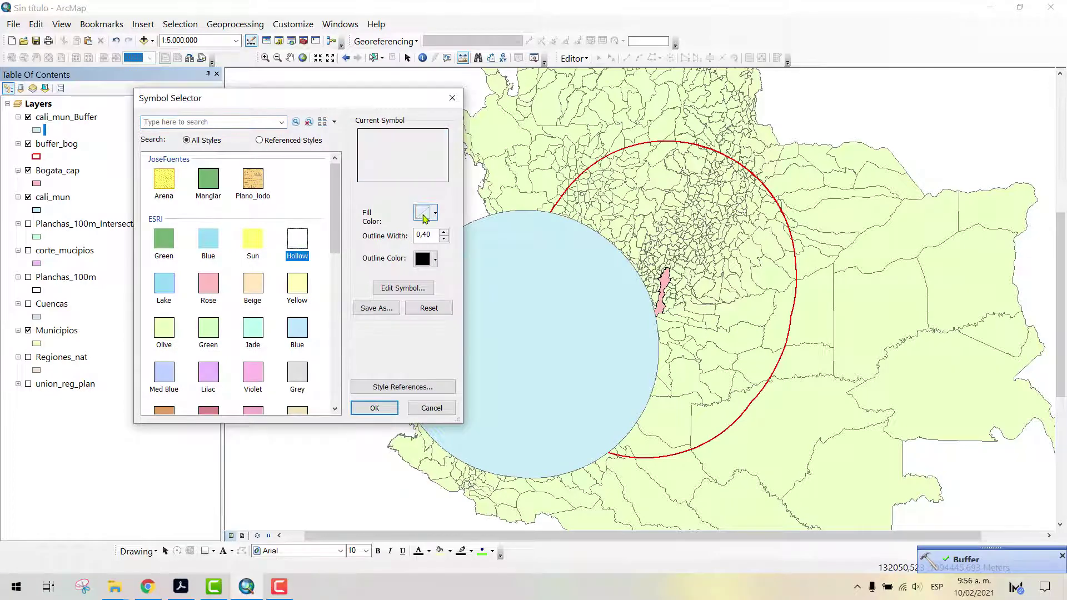
{"action": "left_click", "coordinate": [435, 259]}
{"action": "left_click", "coordinate": [514, 314]}
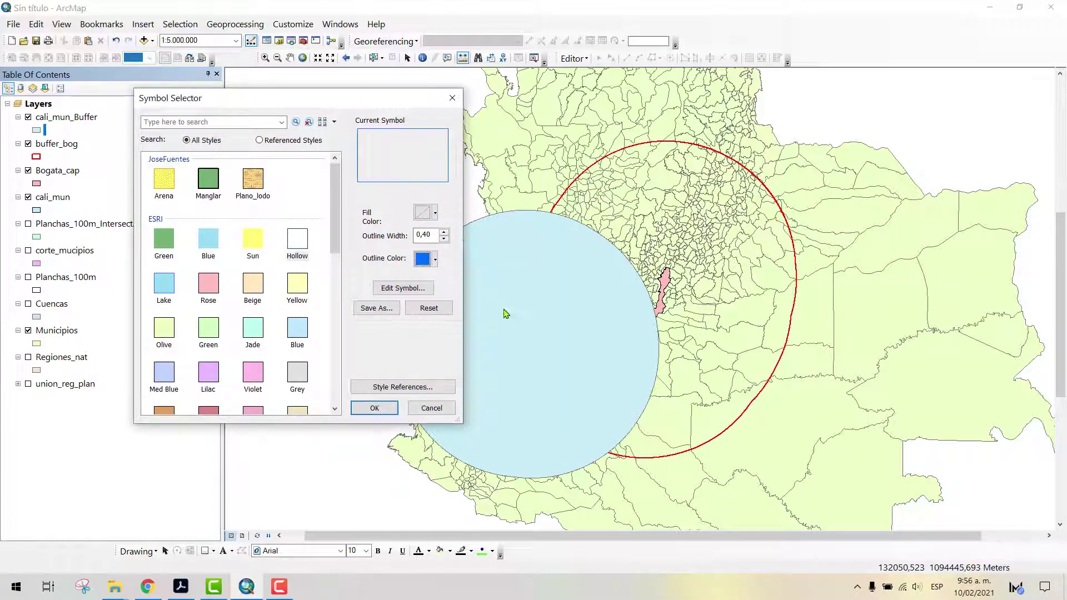
{"action": "left_click", "coordinate": [444, 232]}
{"action": "left_click", "coordinate": [375, 408]}
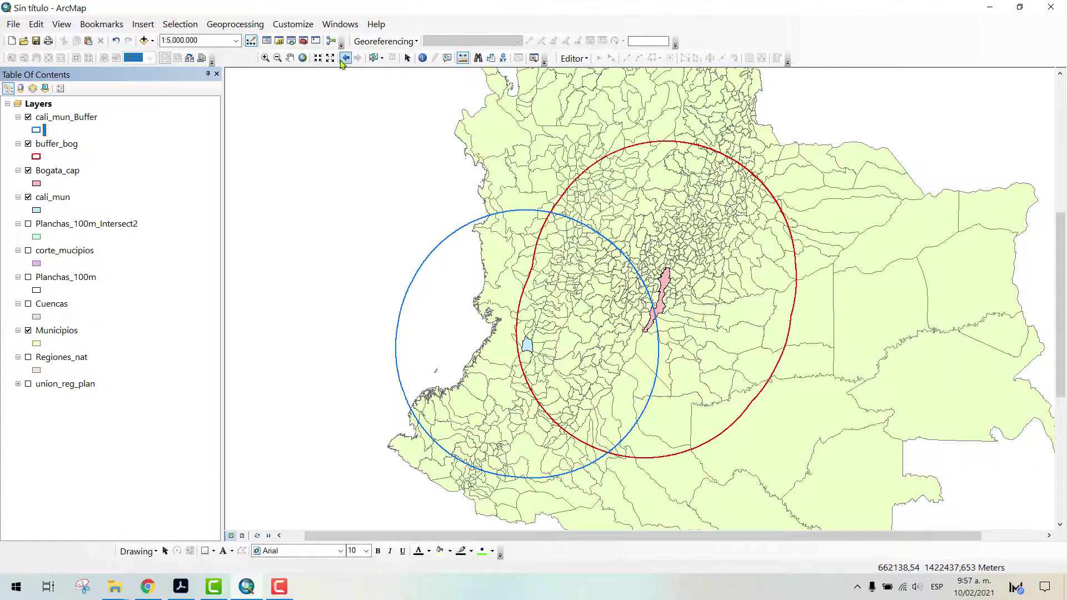
Identify several municipalities from the Municipios layer inside the overlap of the two buffer rings, and close the results
{"action": "left_click", "coordinate": [422, 58]}
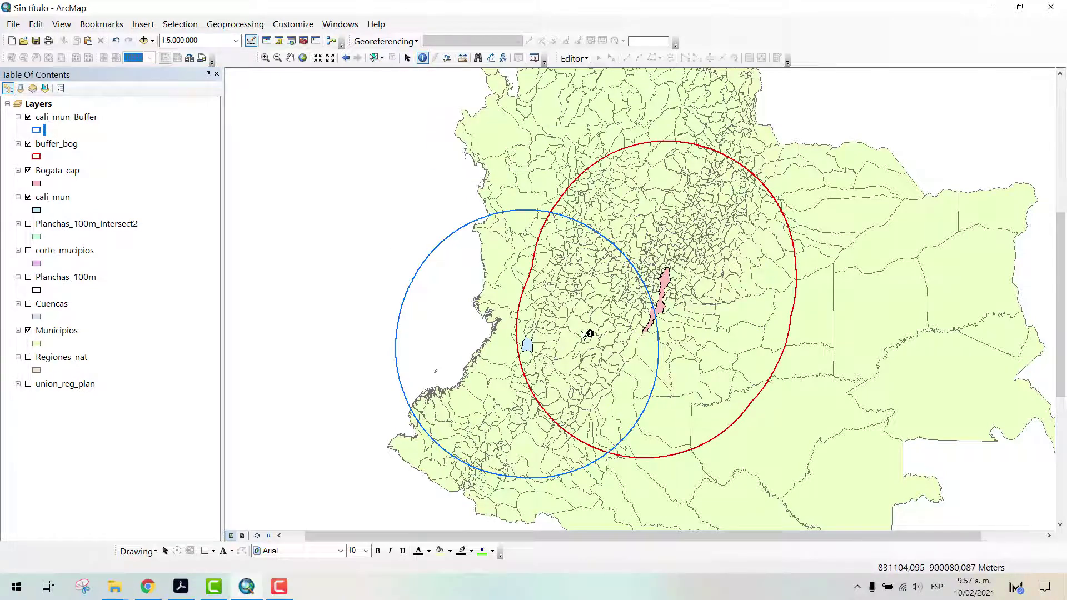
{"action": "left_click", "coordinate": [581, 332]}
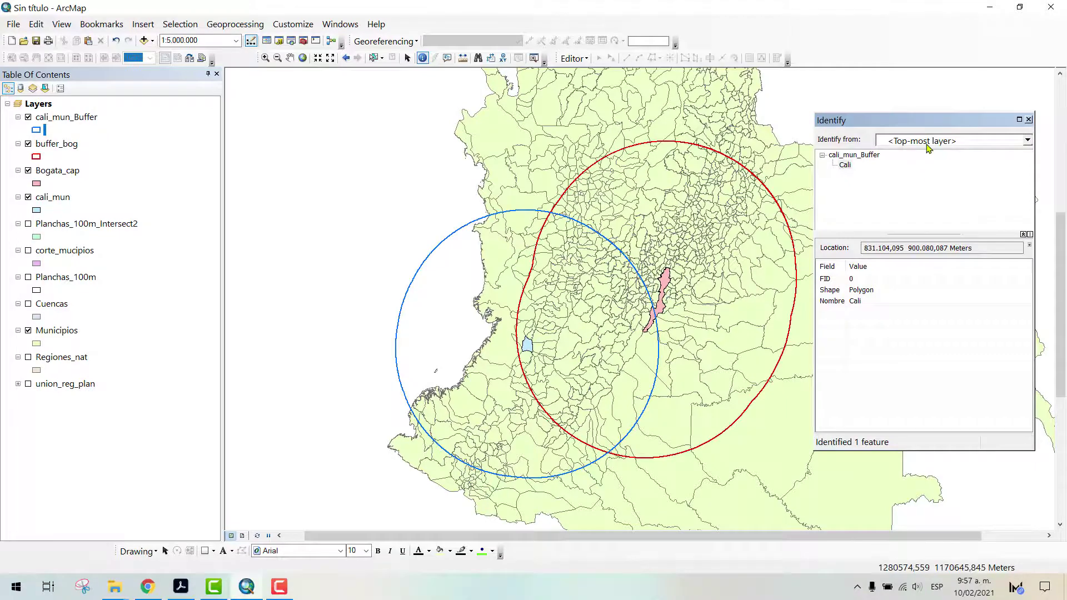
{"action": "left_click", "coordinate": [927, 146]}
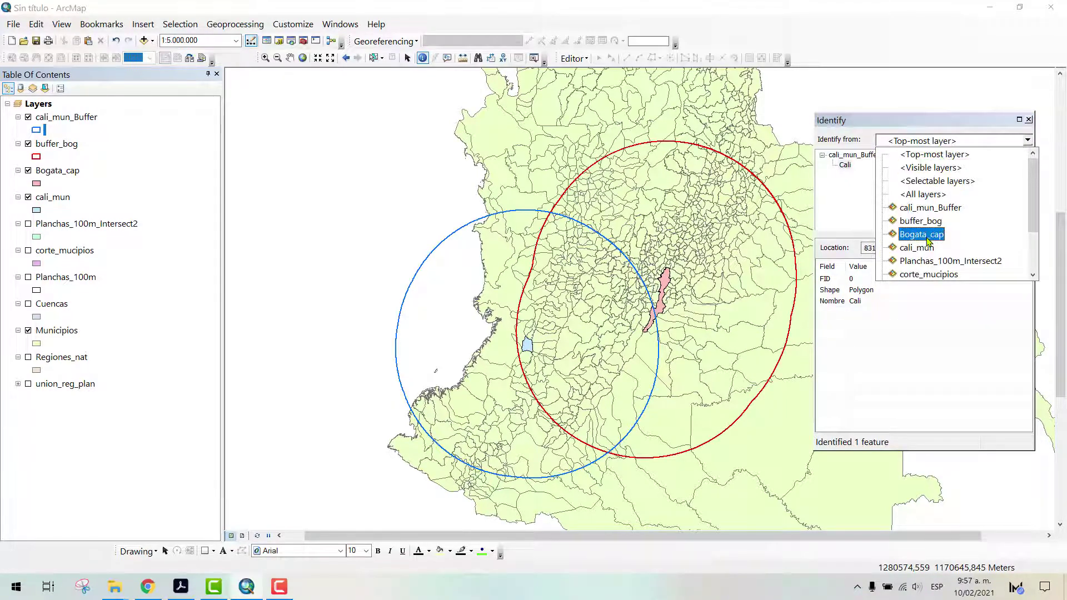
{"action": "scroll", "coordinate": [927, 238], "scroll_direction": "down", "scroll_amount": 2}
{"action": "left_click", "coordinate": [927, 246]}
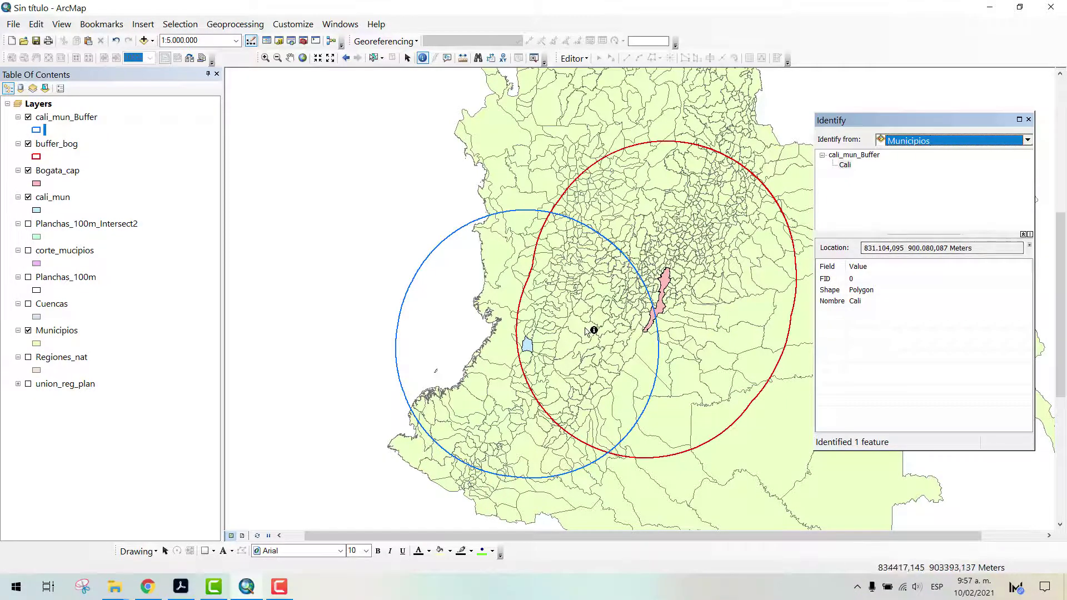
{"action": "left_click", "coordinate": [587, 331]}
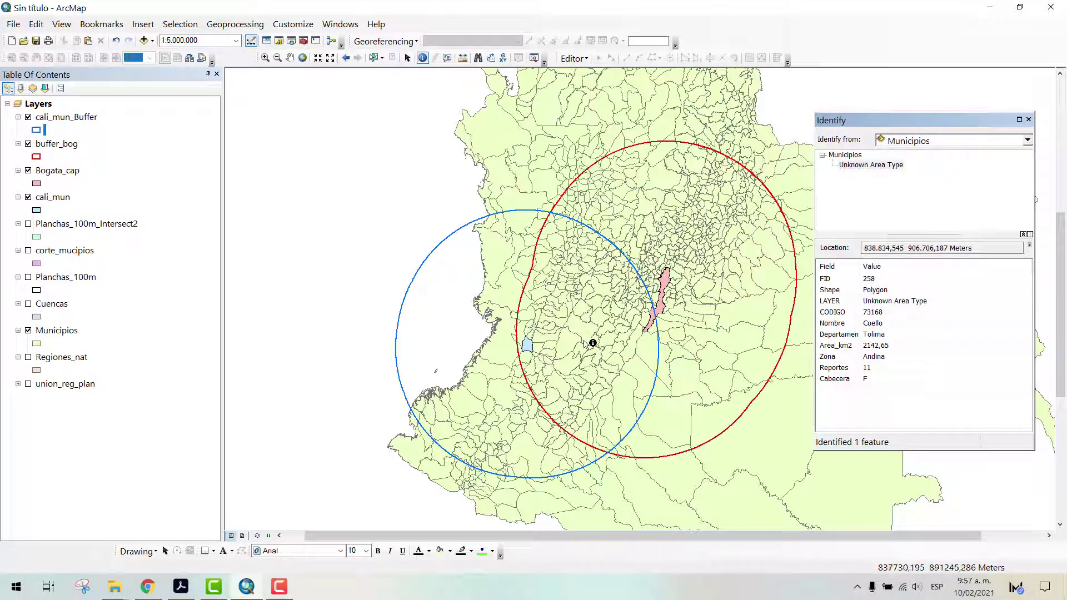
{"action": "left_click", "coordinate": [585, 349]}
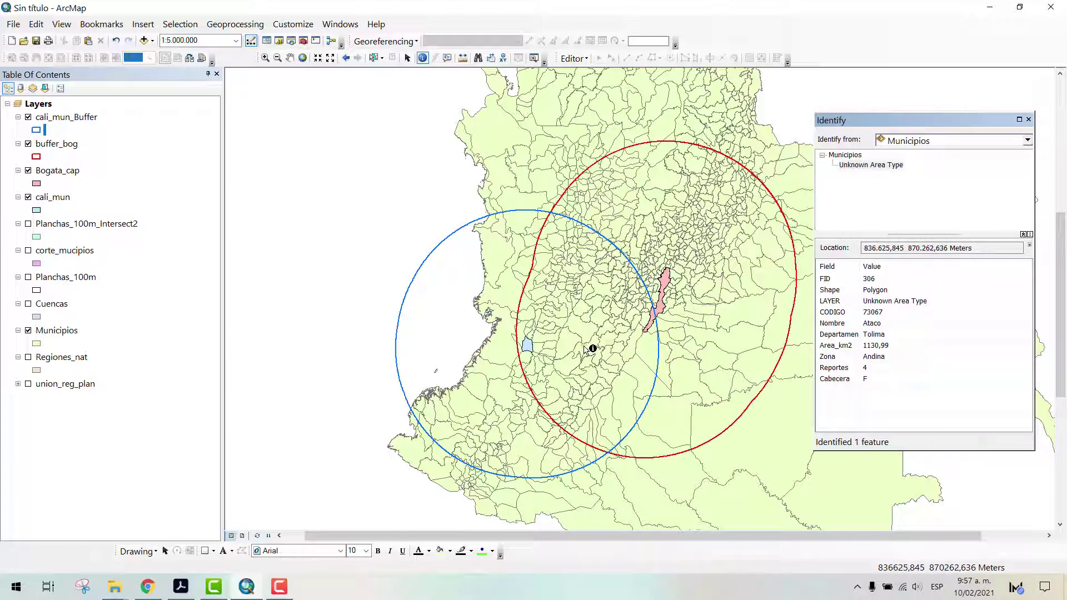
{"action": "left_click", "coordinate": [587, 319]}
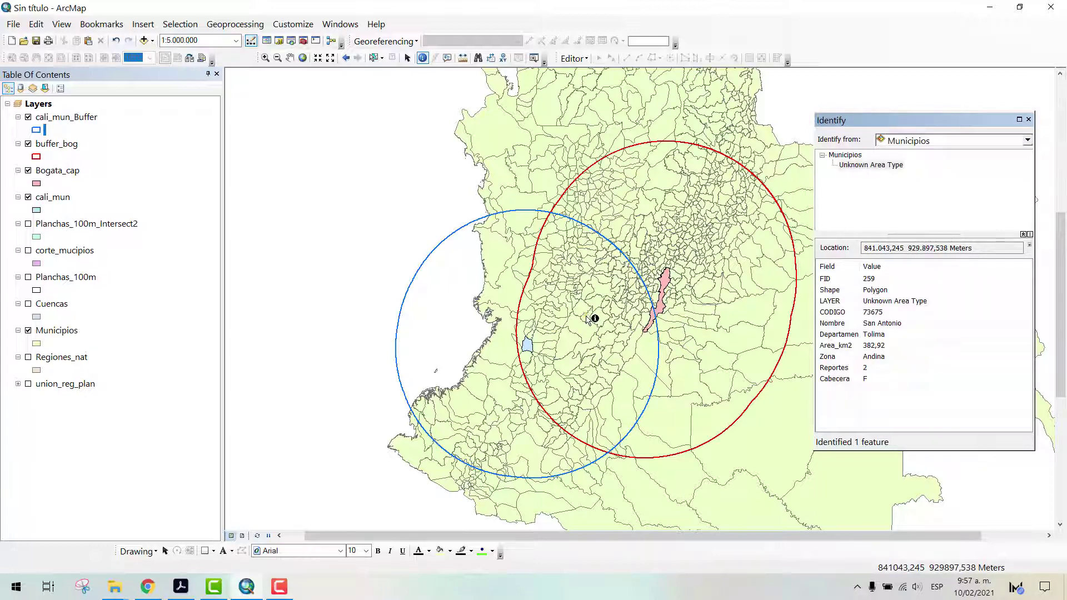
{"action": "left_click", "coordinate": [582, 309]}
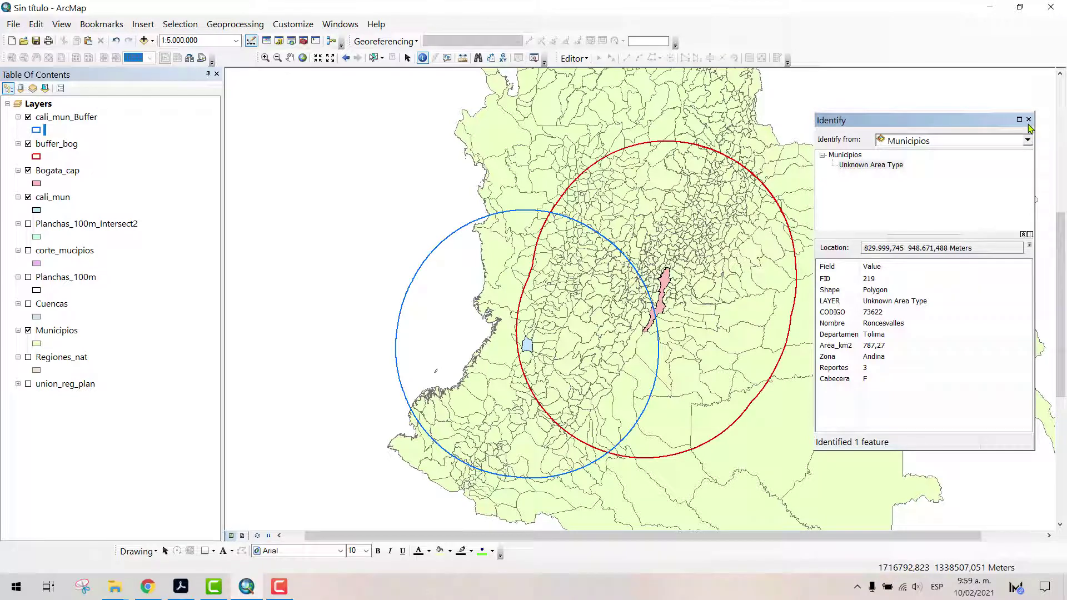
{"action": "left_click", "coordinate": [1029, 120]}
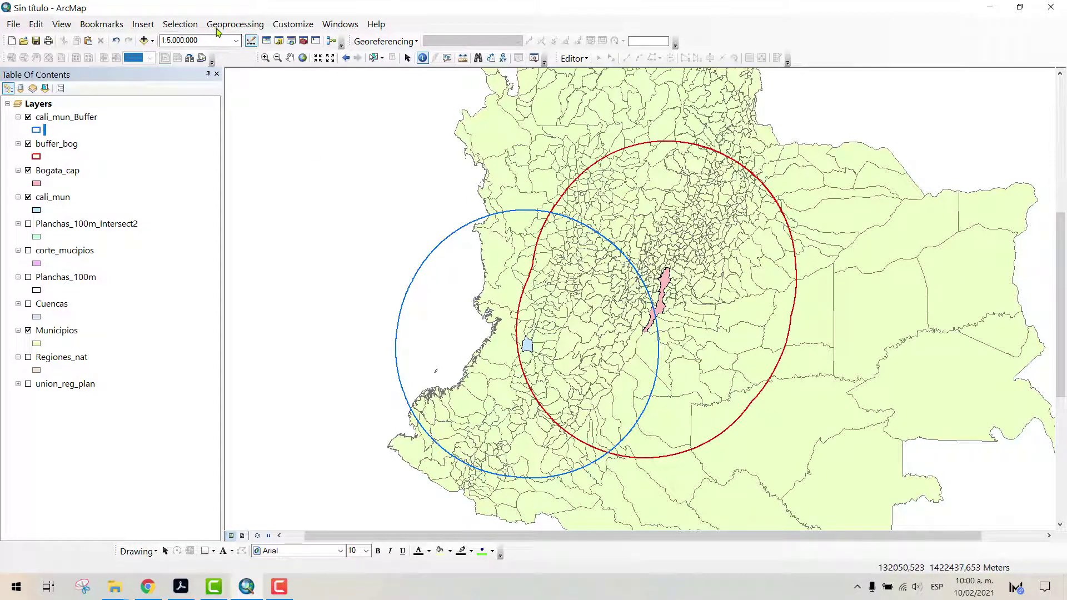
Hide the cali_mun_Buffer and buffer_bog layers on the map
{"action": "left_click", "coordinate": [227, 24]}
{"action": "left_click", "coordinate": [227, 24]}
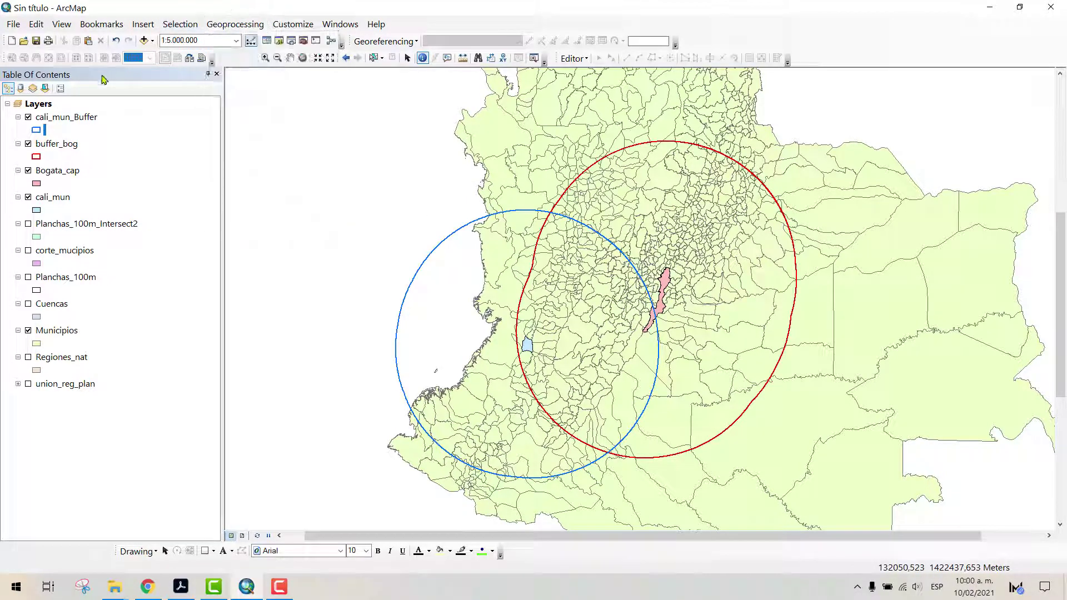
{"action": "left_click", "coordinate": [28, 116]}
{"action": "left_click", "coordinate": [28, 144]}
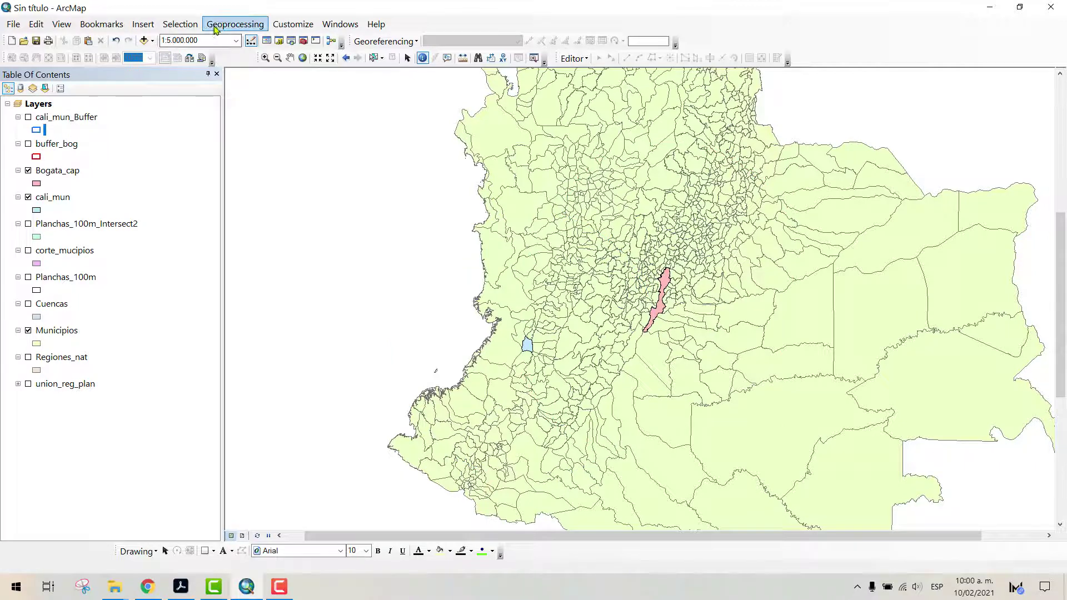
Start a Merge with cali_mun_Buffer and buffer_bog as the input datasets
{"action": "left_click", "coordinate": [217, 25]}
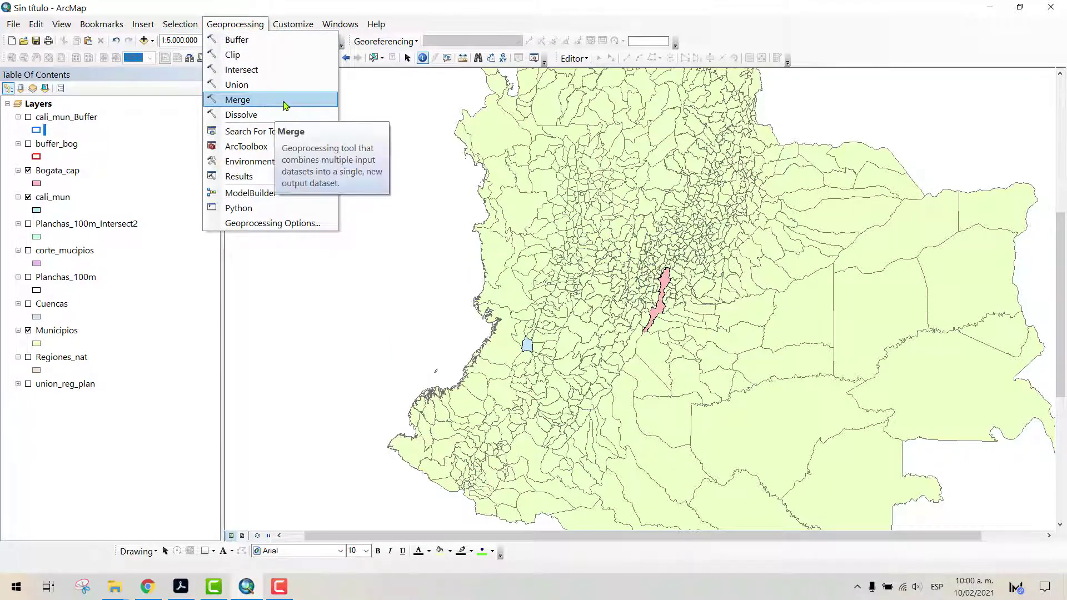
{"action": "left_click", "coordinate": [285, 103]}
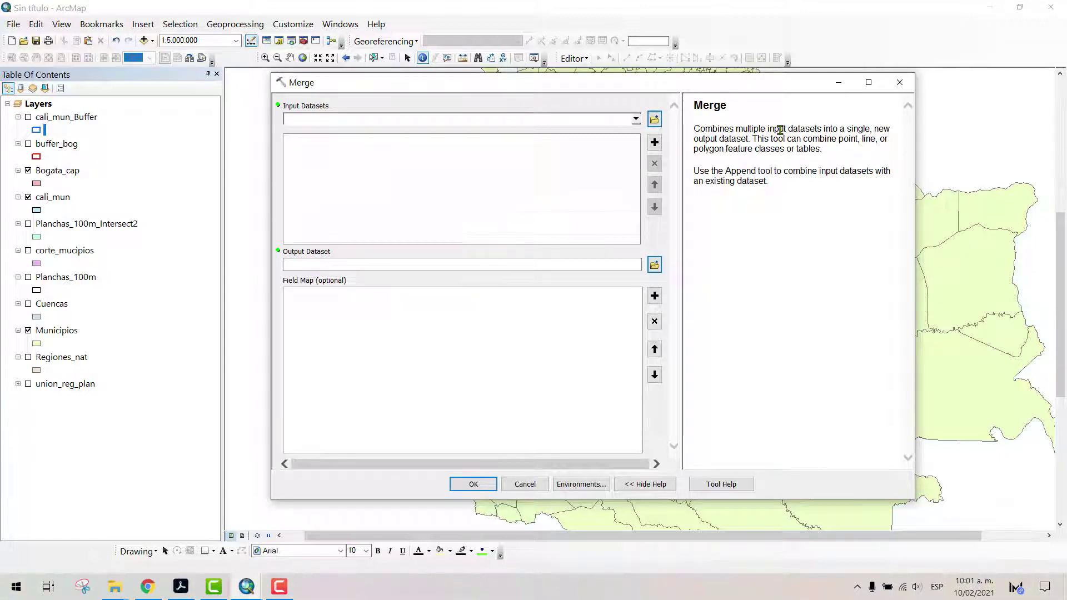
{"action": "left_click", "coordinate": [635, 119]}
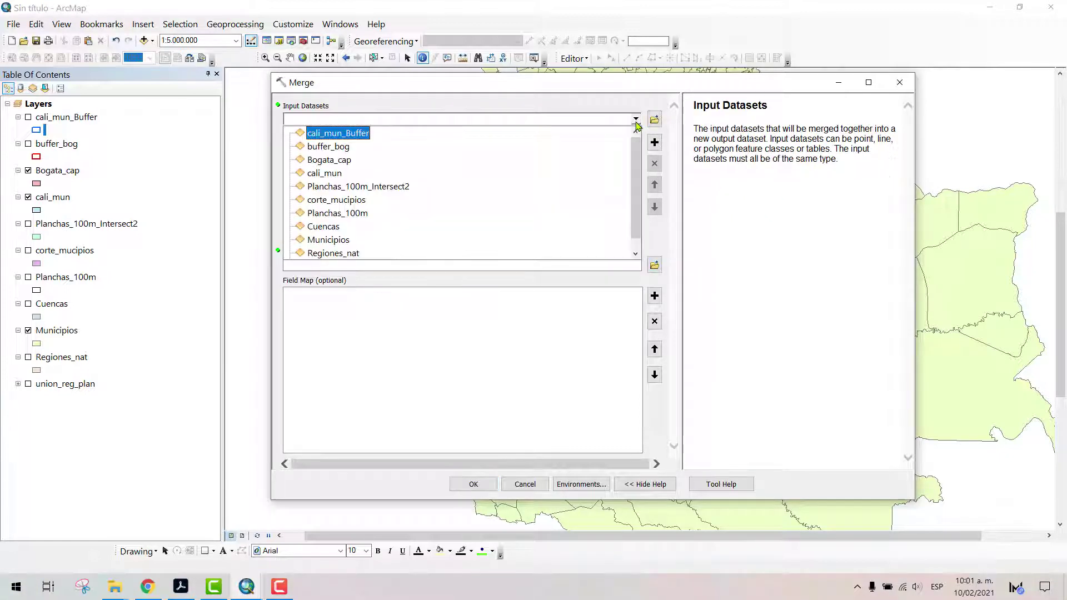
{"action": "left_click", "coordinate": [369, 136]}
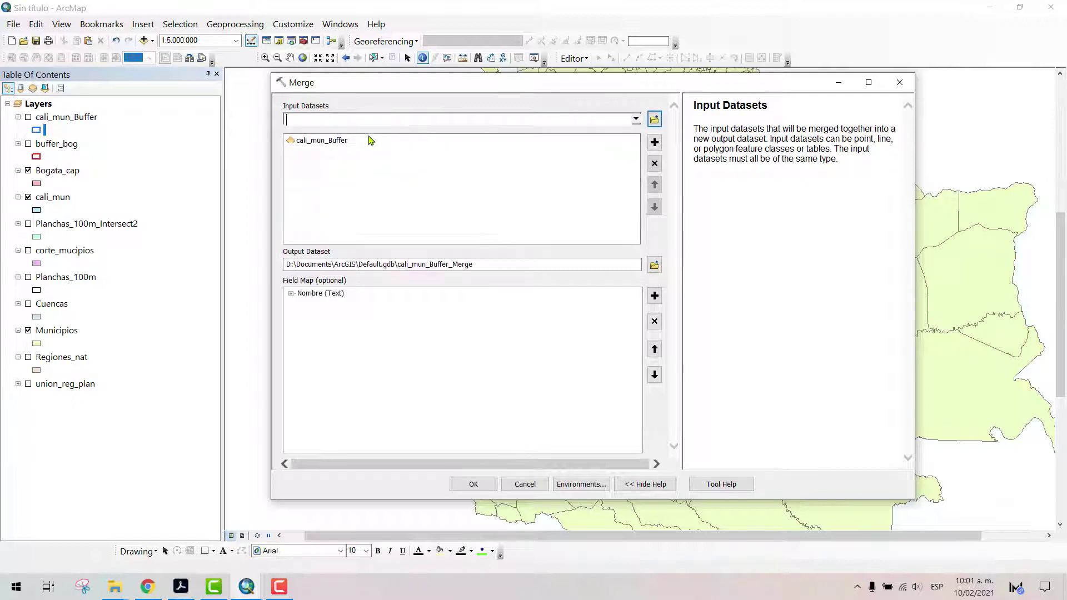
{"action": "left_click", "coordinate": [635, 119]}
{"action": "left_click", "coordinate": [356, 146]}
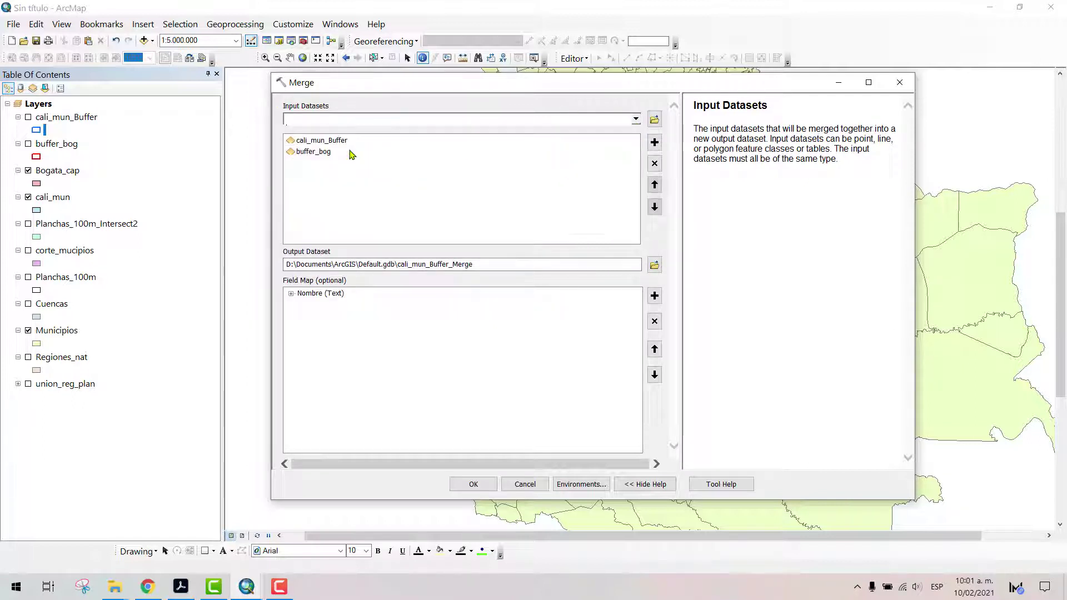
Check the Nombre field mapping and save the merge output in Shape col, removing the cali_mun prefix from the name cali_mun_Buffer_Merge
{"action": "left_click_drag", "start_coordinate": [484, 265], "coordinate": [396, 229]}
{"action": "right_click", "coordinate": [434, 259]}
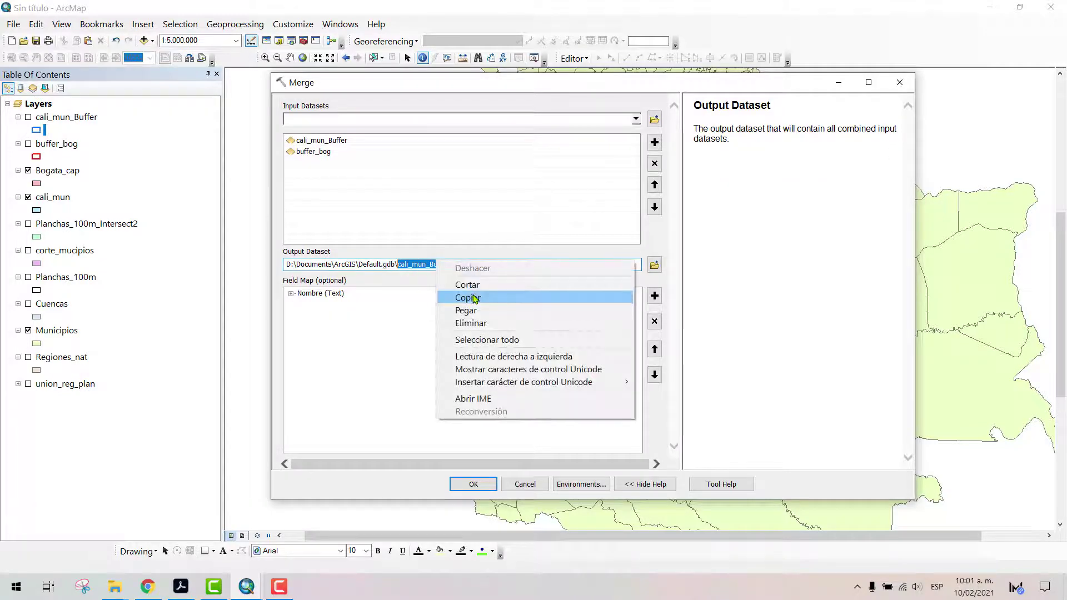
{"action": "left_click", "coordinate": [622, 298]}
{"action": "left_click", "coordinate": [290, 293]}
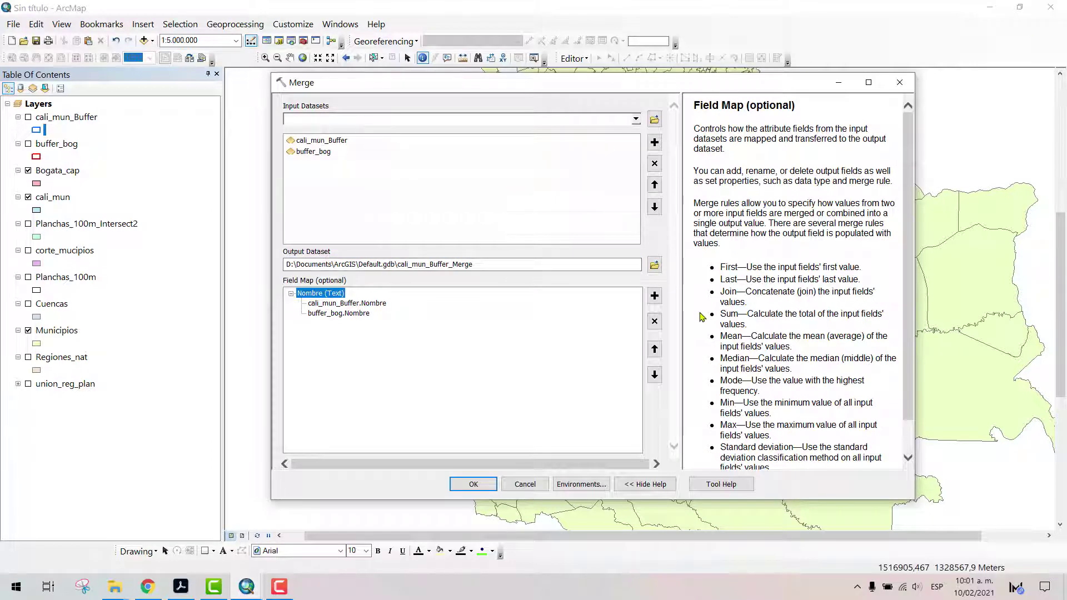
{"action": "left_click", "coordinate": [654, 268]}
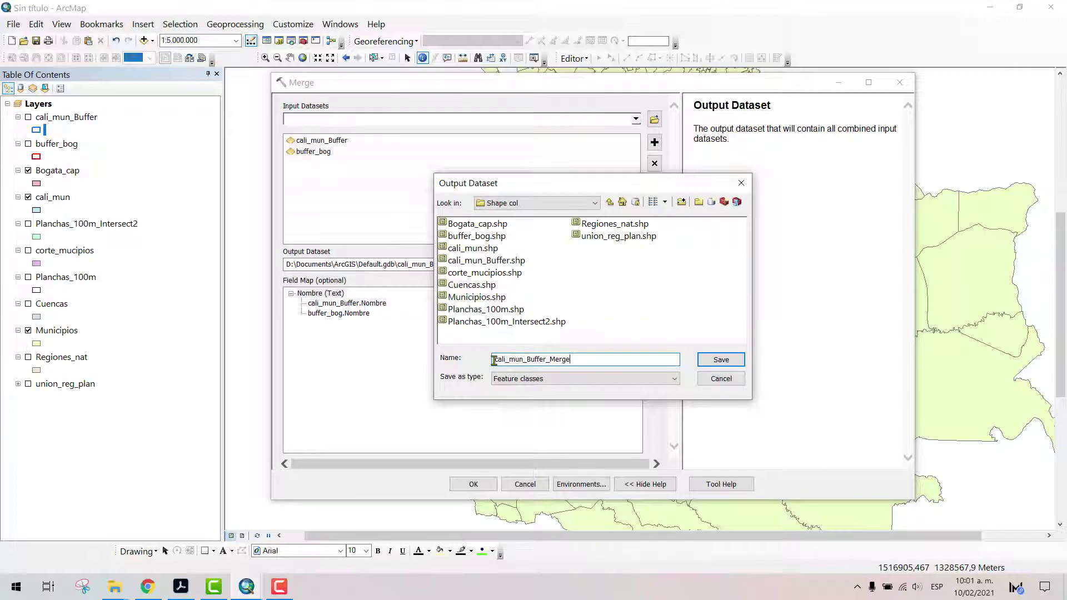
{"action": "left_click_drag", "start_coordinate": [526, 359], "coordinate": [493, 359]}
{"action": "key", "text": "BackSpace"}
{"action": "left_click", "coordinate": [721, 361]}
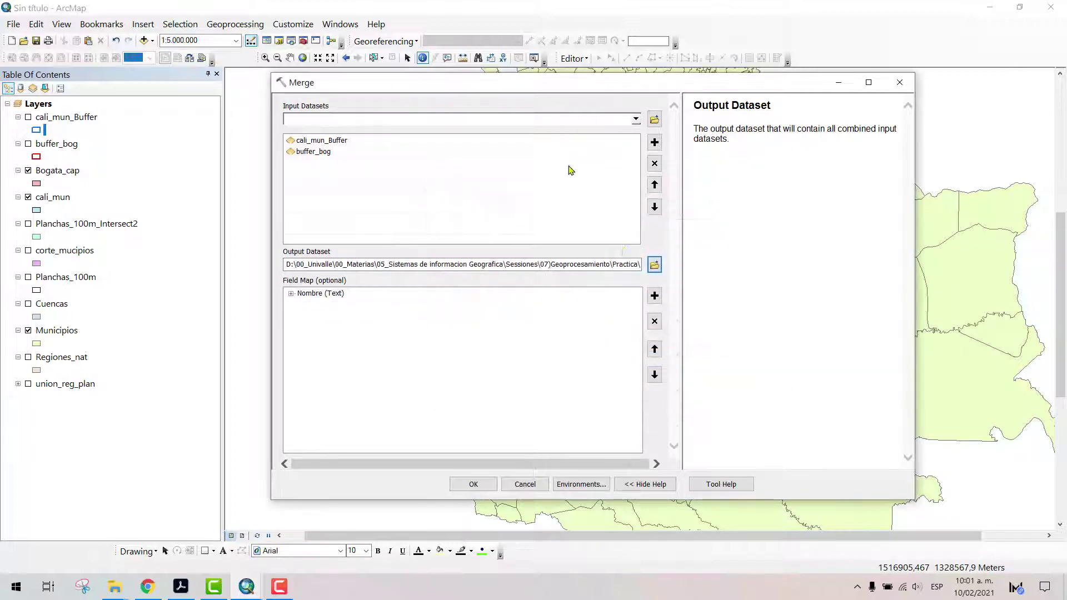
Run the merge and compare the Buffer_Merge layer with cali_mun_Buffer and buffer_bog by alternating which of them is shown
{"action": "left_click", "coordinate": [474, 484]}
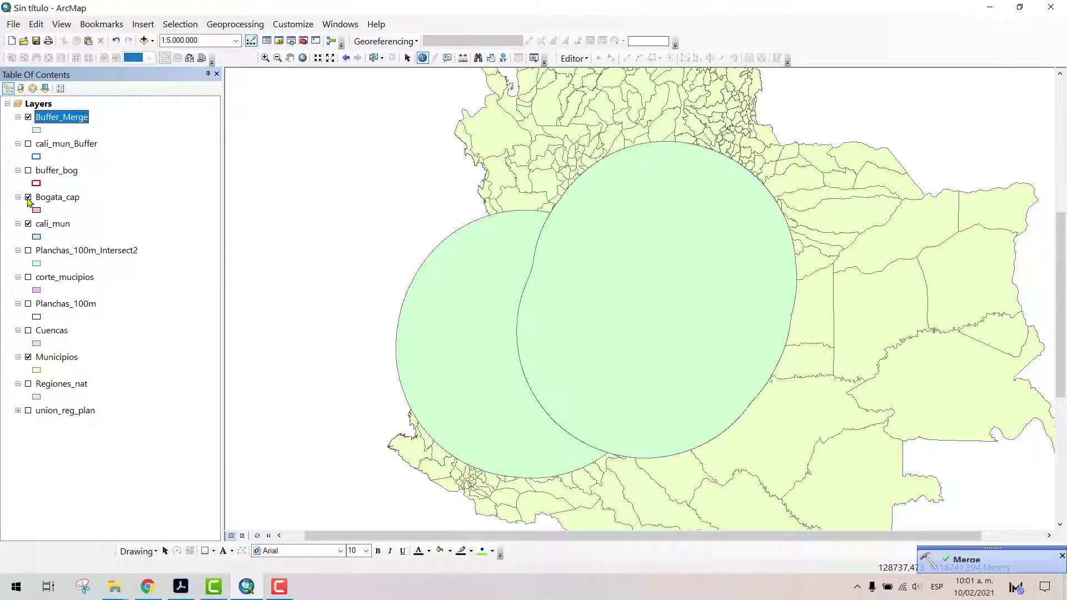
{"action": "left_click", "coordinate": [29, 117]}
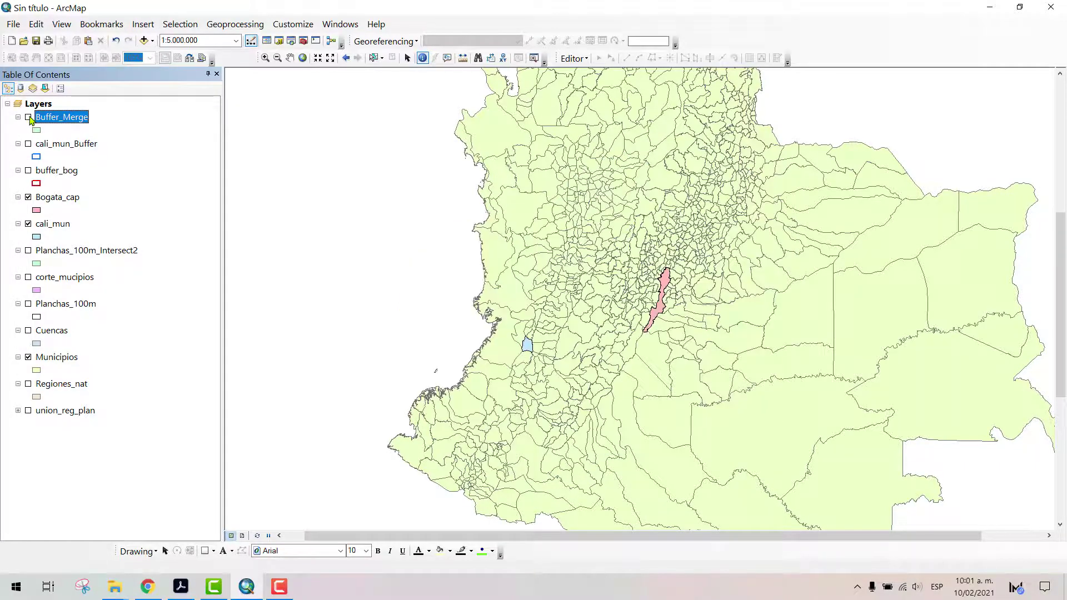
{"action": "left_click", "coordinate": [28, 144]}
{"action": "left_click", "coordinate": [28, 171]}
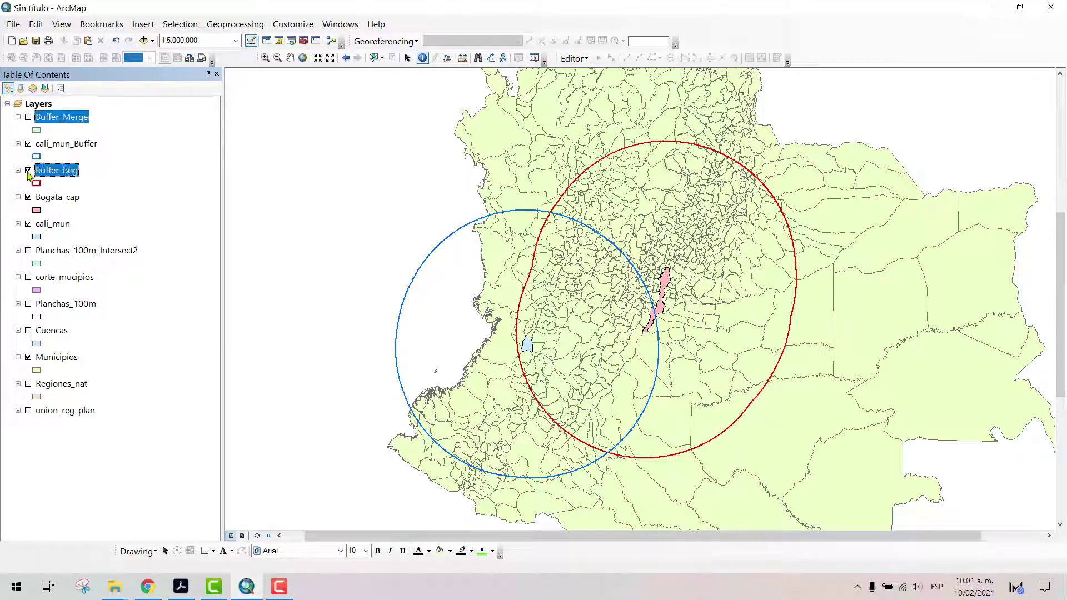
{"action": "left_click", "coordinate": [28, 171]}
{"action": "left_click", "coordinate": [28, 144]}
{"action": "left_click", "coordinate": [28, 117]}
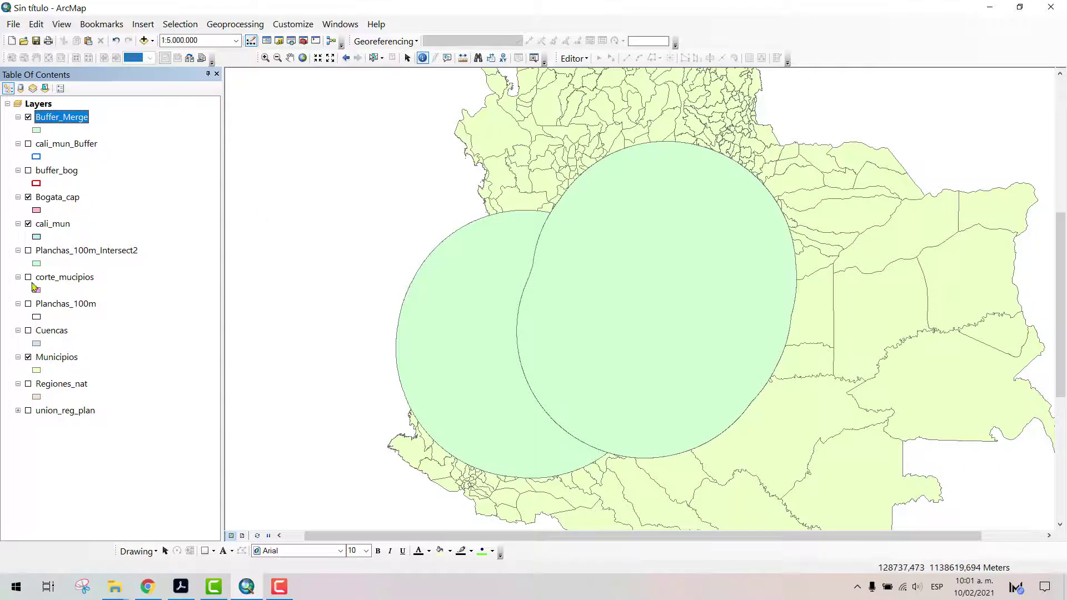
Hide the Municipios, cali_mun and Bogata_cap layers so that only Buffer_Merge stays displayed
{"action": "left_click", "coordinate": [28, 357]}
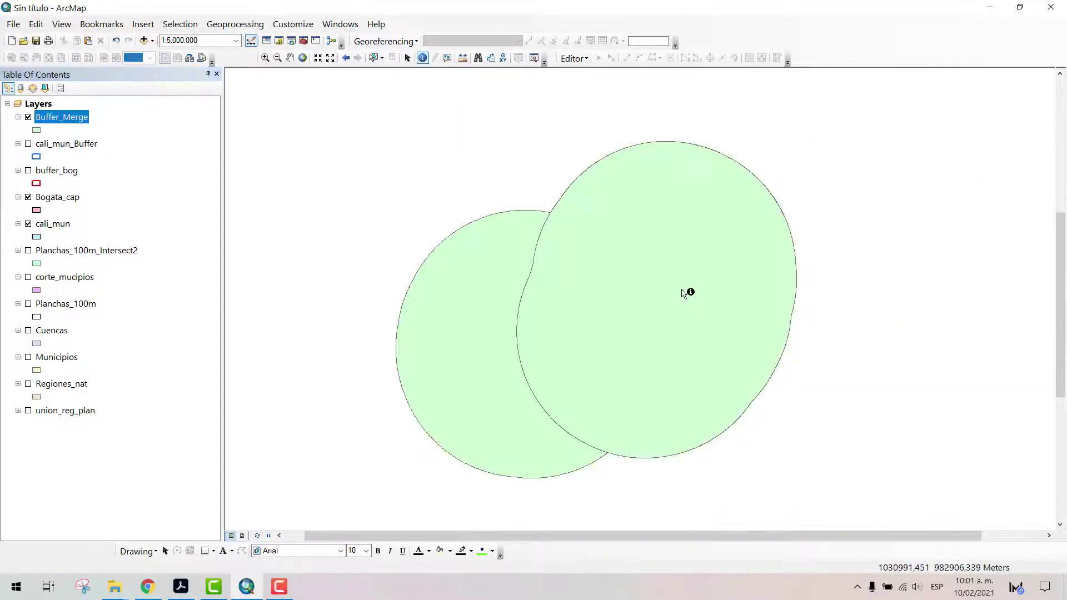
{"action": "left_click", "coordinate": [682, 289]}
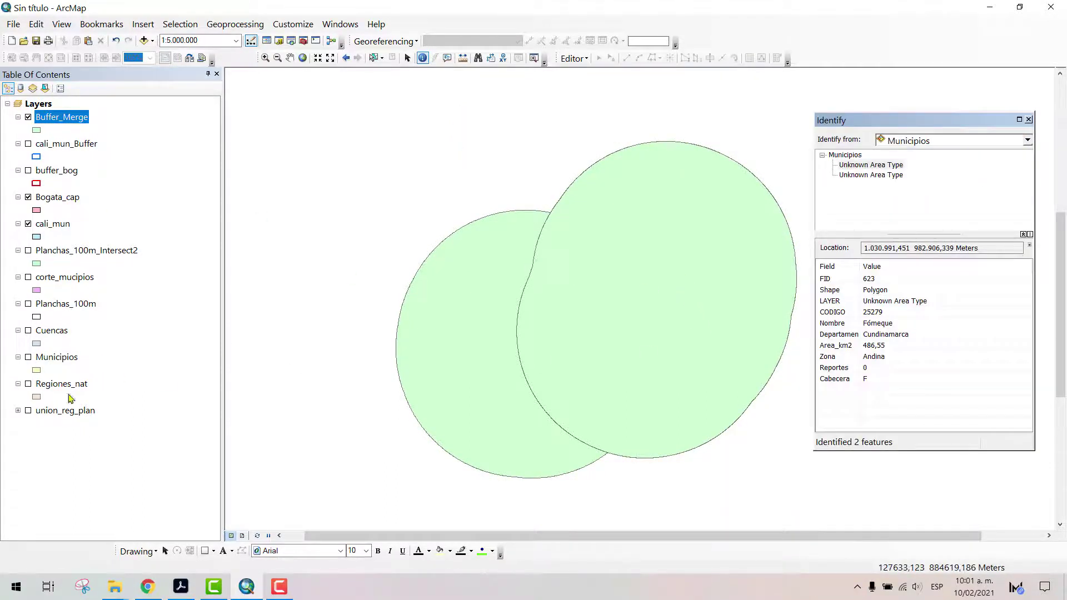
{"action": "left_click", "coordinate": [29, 224]}
{"action": "left_click", "coordinate": [29, 197]}
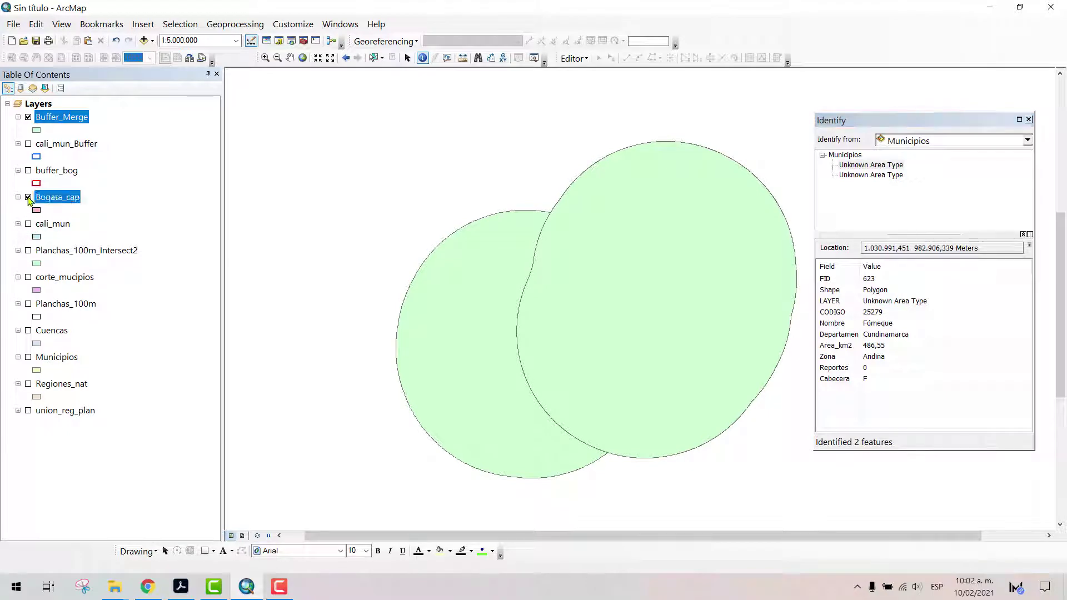
Set Identify to query the visible layers and inspect the attributes of both Buffer_Merge polygons
{"action": "left_click", "coordinate": [490, 310]}
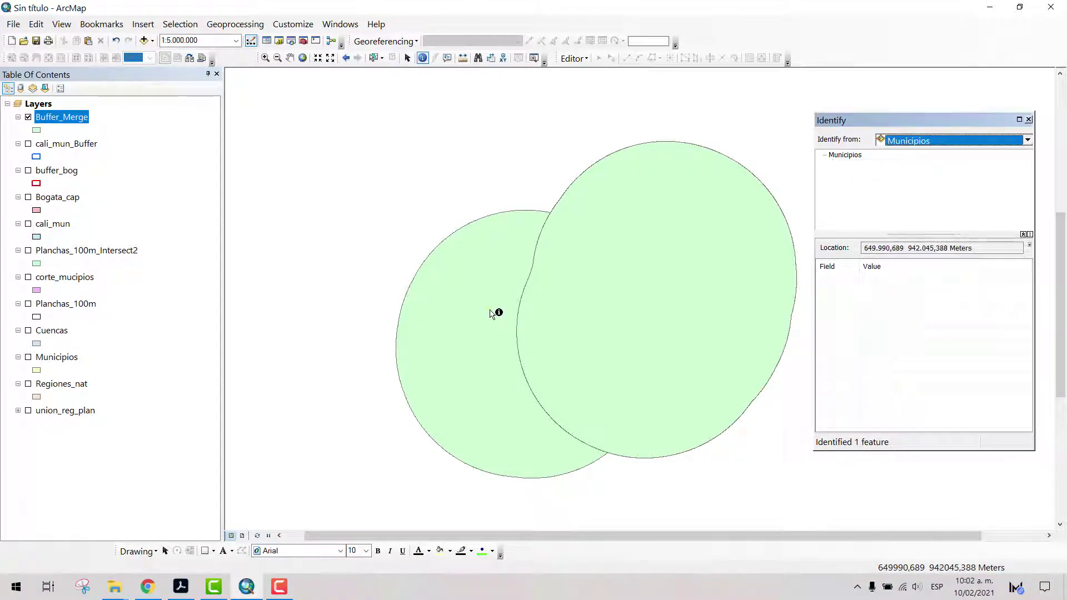
{"action": "left_click", "coordinate": [611, 307]}
{"action": "left_click", "coordinate": [667, 222]}
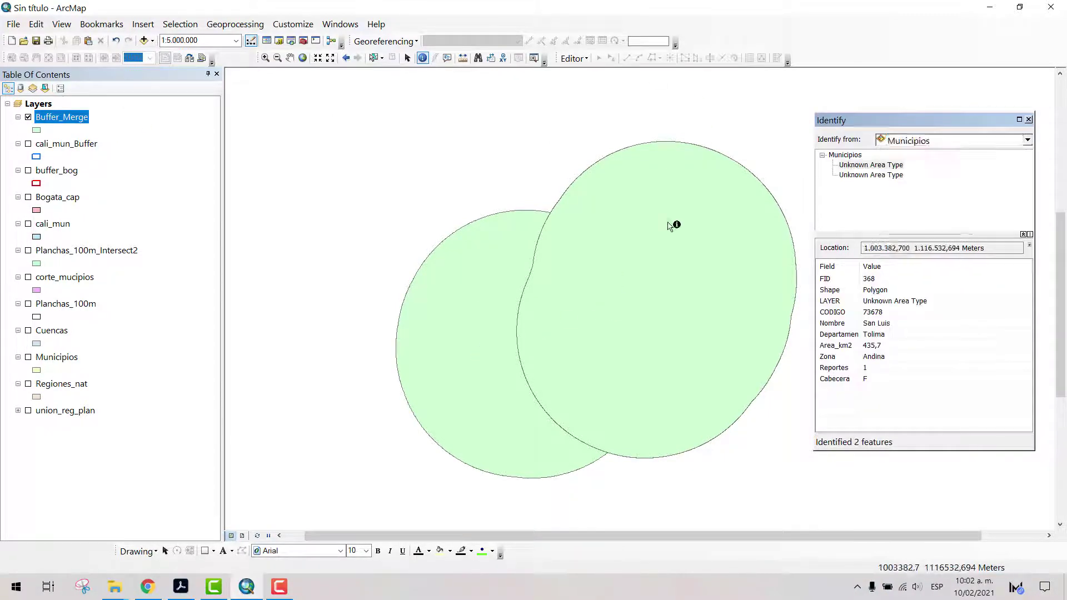
{"action": "left_click", "coordinate": [686, 309]}
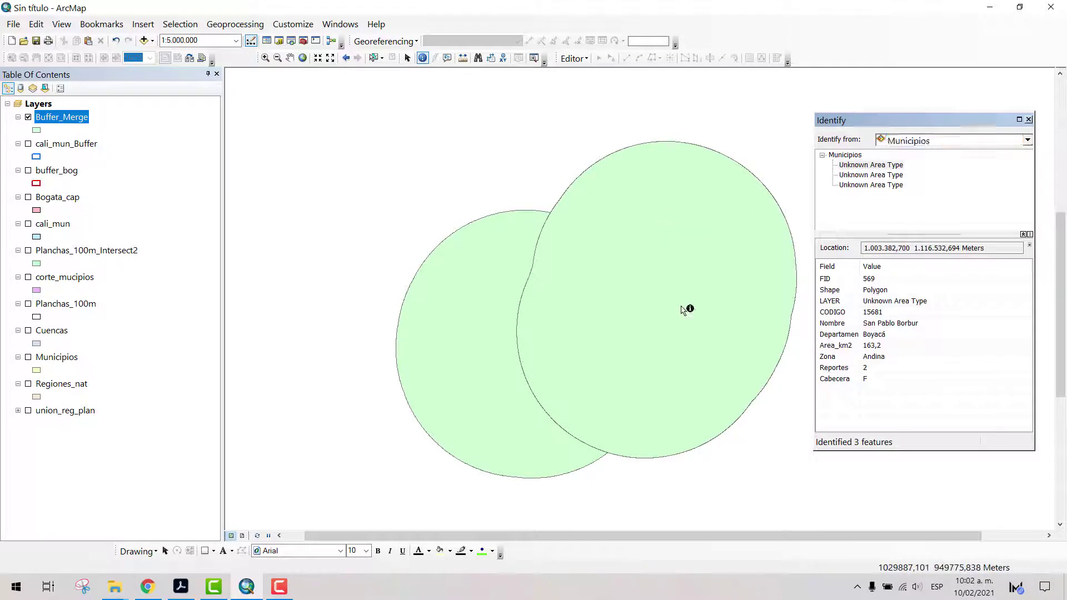
{"action": "left_click", "coordinate": [966, 144]}
{"action": "scroll", "coordinate": [945, 183], "scroll_direction": "up", "scroll_amount": 2}
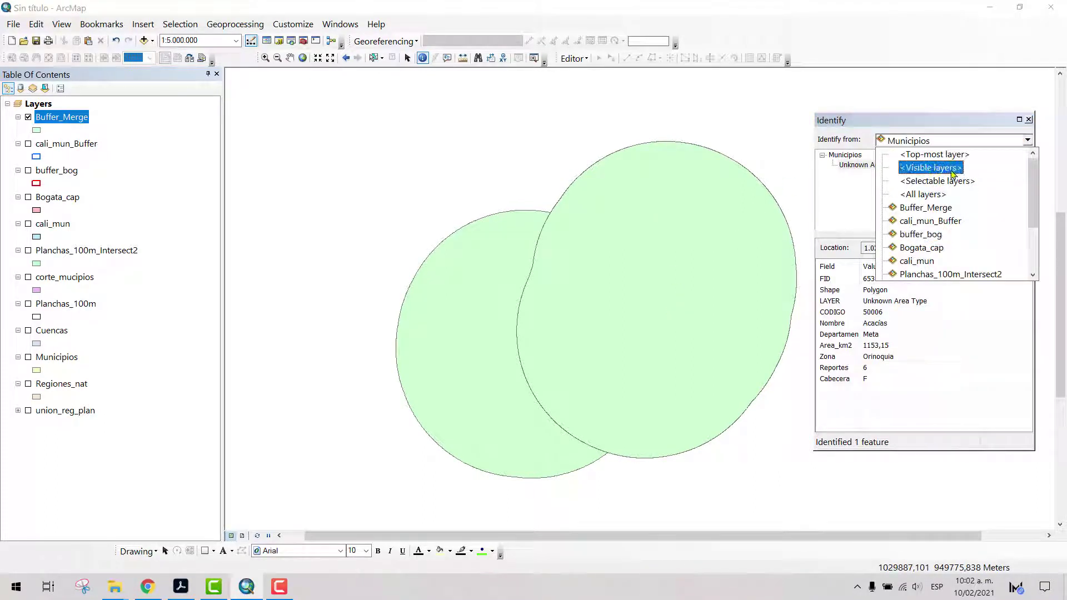
{"action": "left_click", "coordinate": [917, 168]}
{"action": "left_click", "coordinate": [695, 260]}
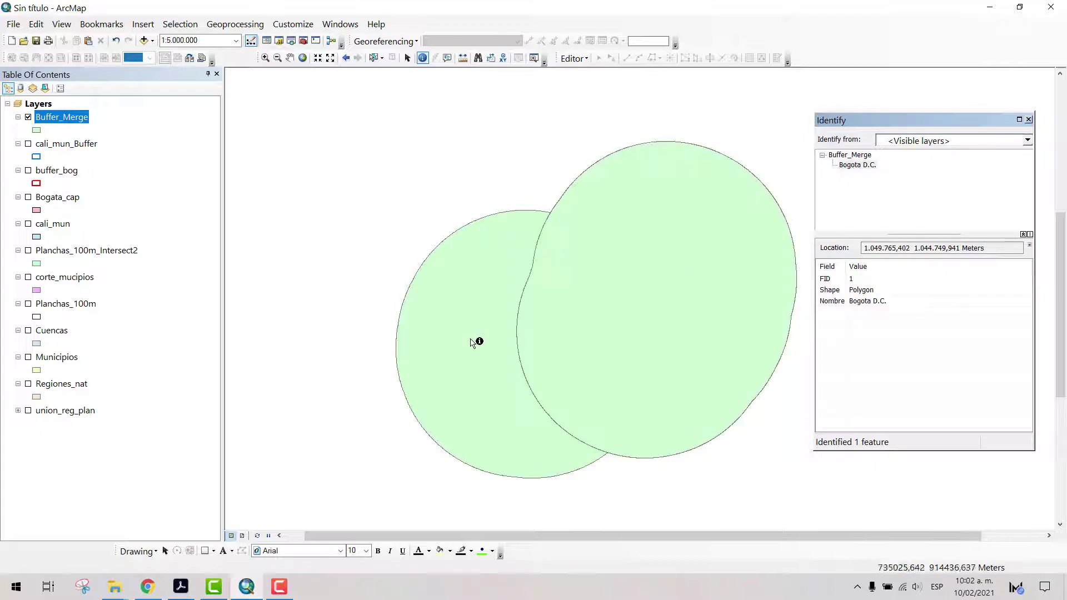
{"action": "left_click", "coordinate": [464, 336]}
{"action": "left_click", "coordinate": [727, 209]}
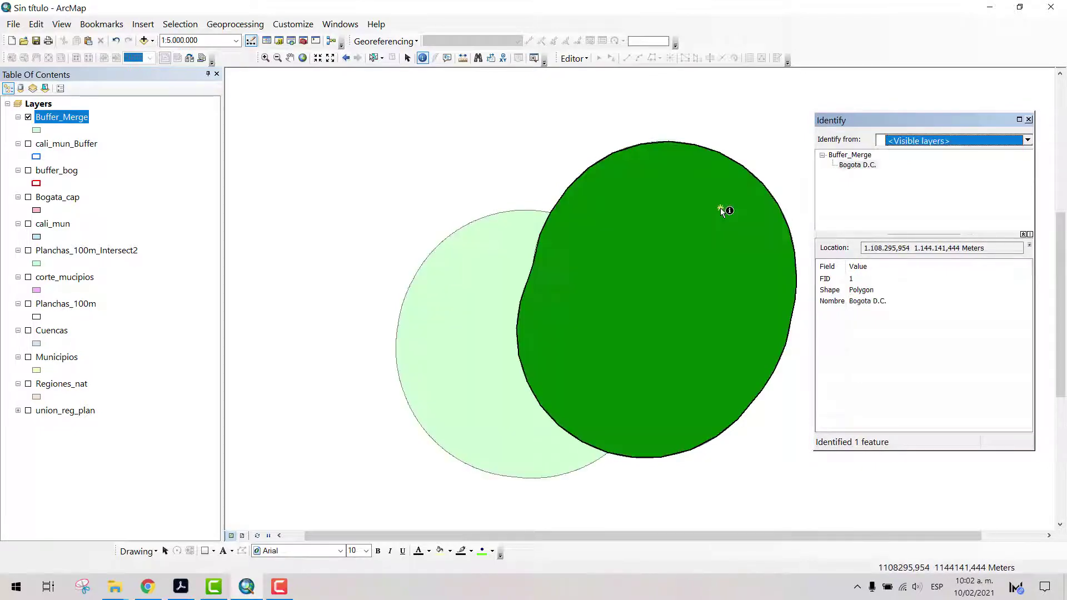
{"action": "left_click", "coordinate": [483, 253]}
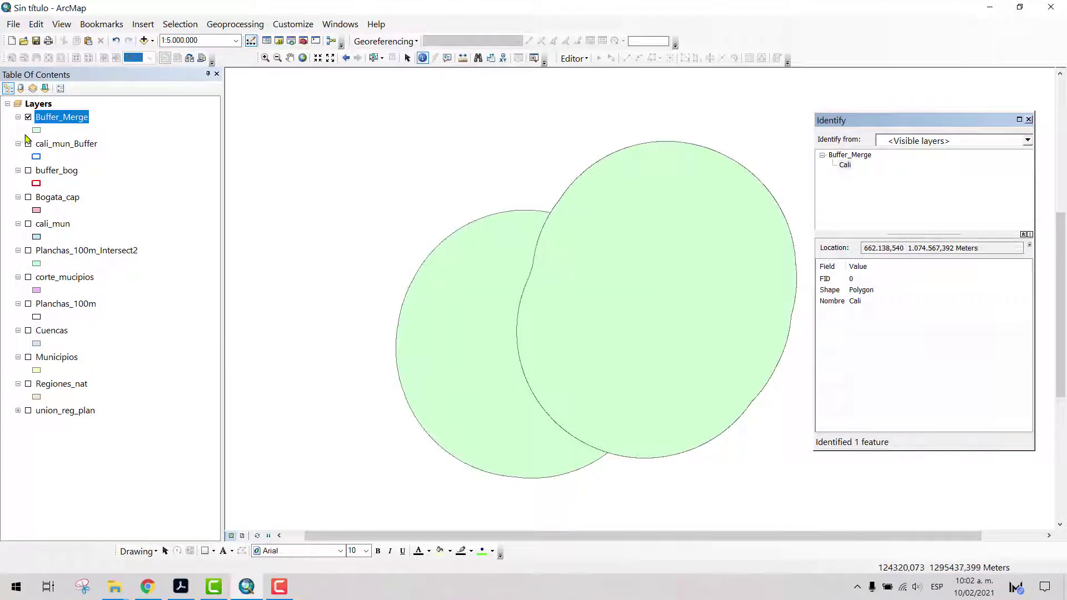
Give the Buffer_Merge layer the Hollow symbol and identify each of its two overlapping polygons
{"action": "left_click", "coordinate": [40, 132]}
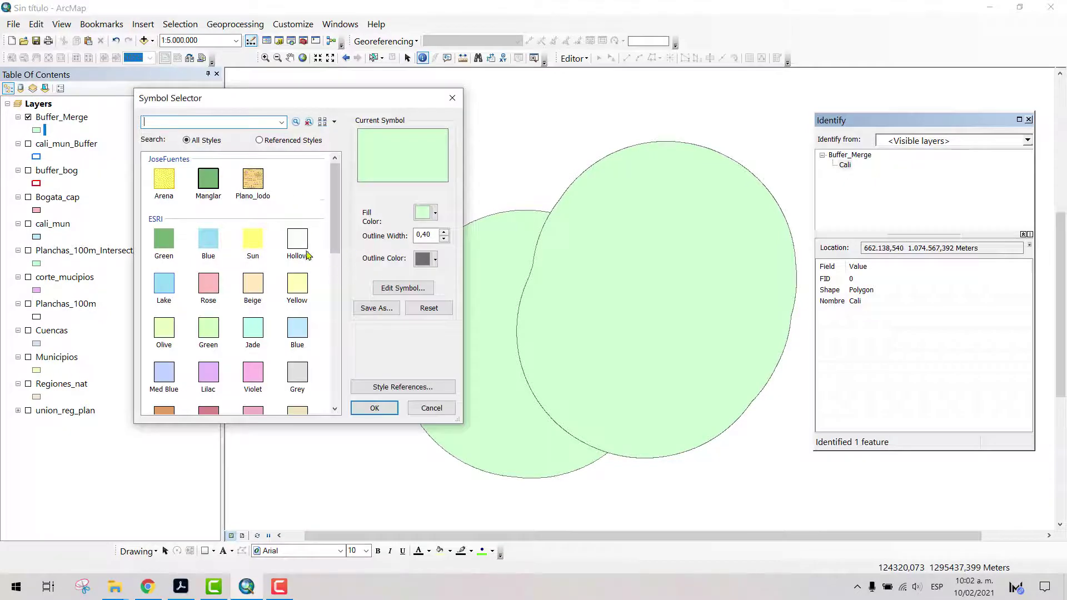
{"action": "left_click", "coordinate": [303, 249]}
{"action": "left_click", "coordinate": [374, 408]}
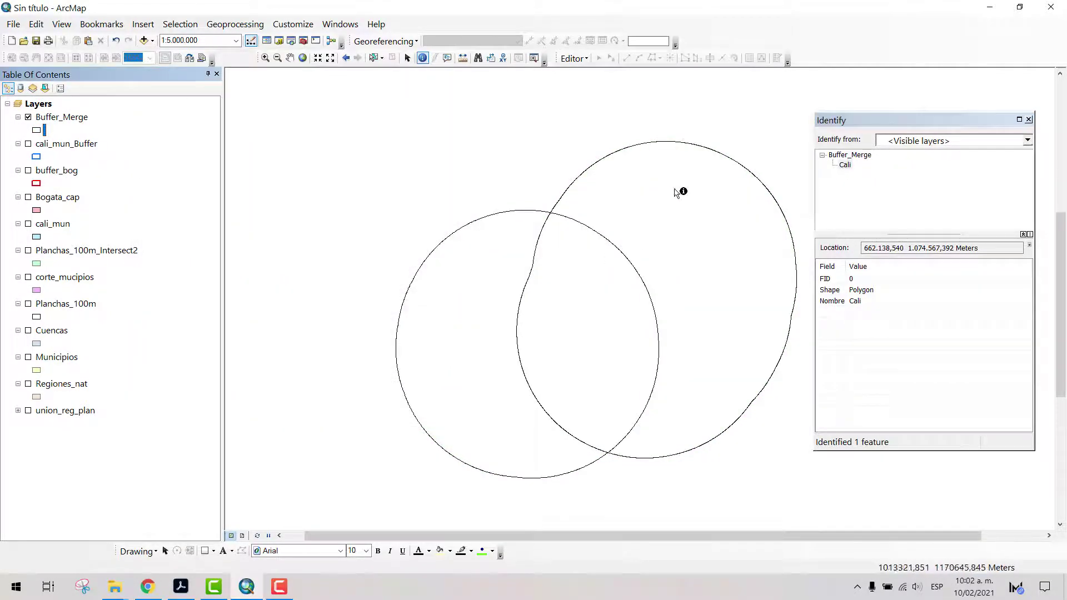
{"action": "left_click", "coordinate": [669, 217]}
{"action": "left_click", "coordinate": [489, 269]}
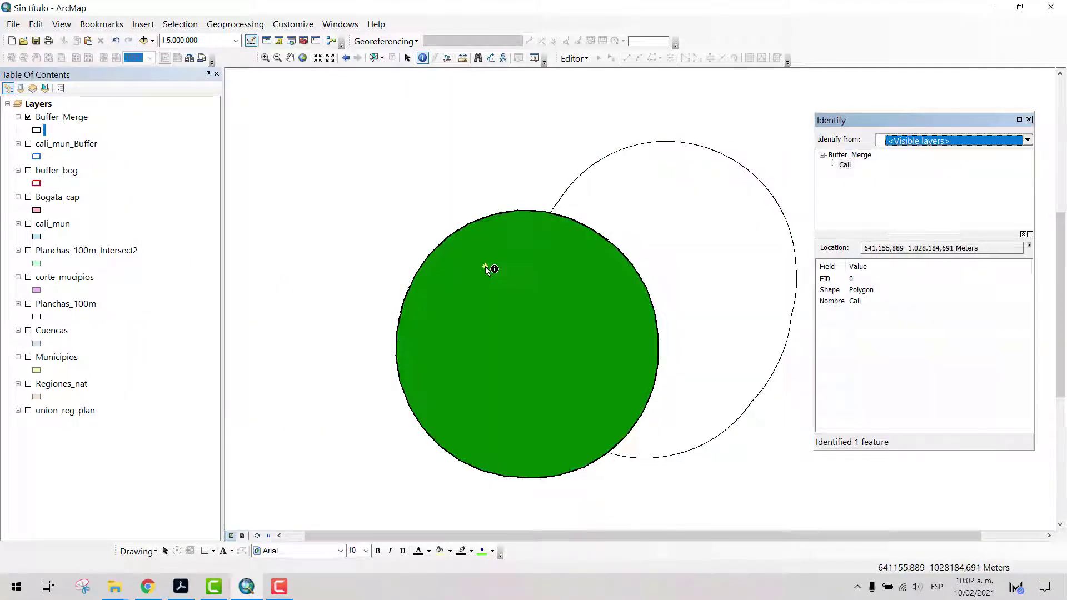
{"action": "left_click", "coordinate": [670, 227]}
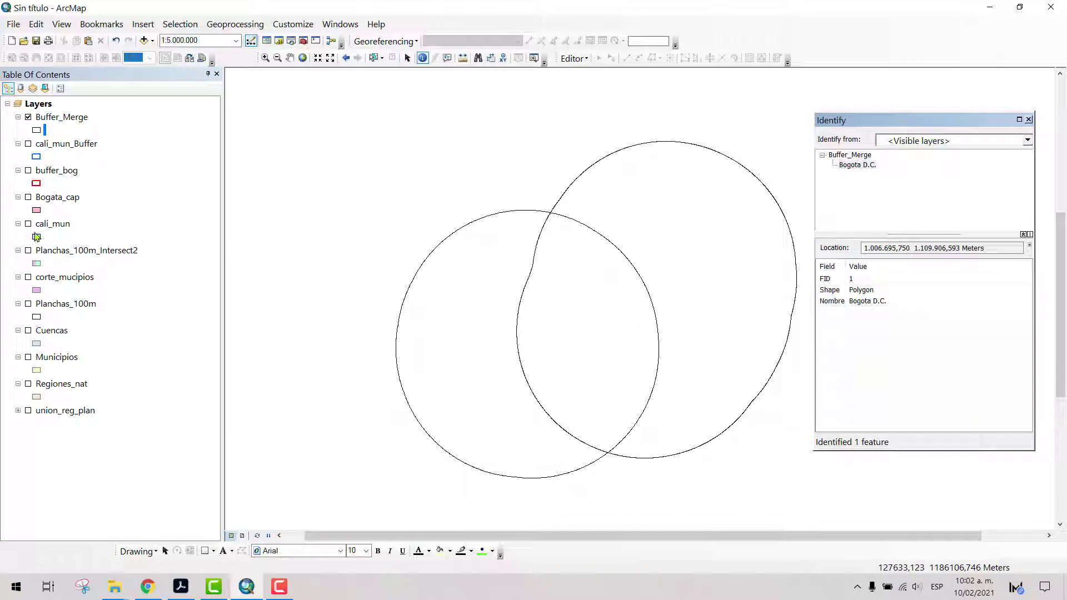
Show the Municipios, Bogata_cap and cali_mun layers beneath the merged buffer rings
{"action": "left_click", "coordinate": [27, 357]}
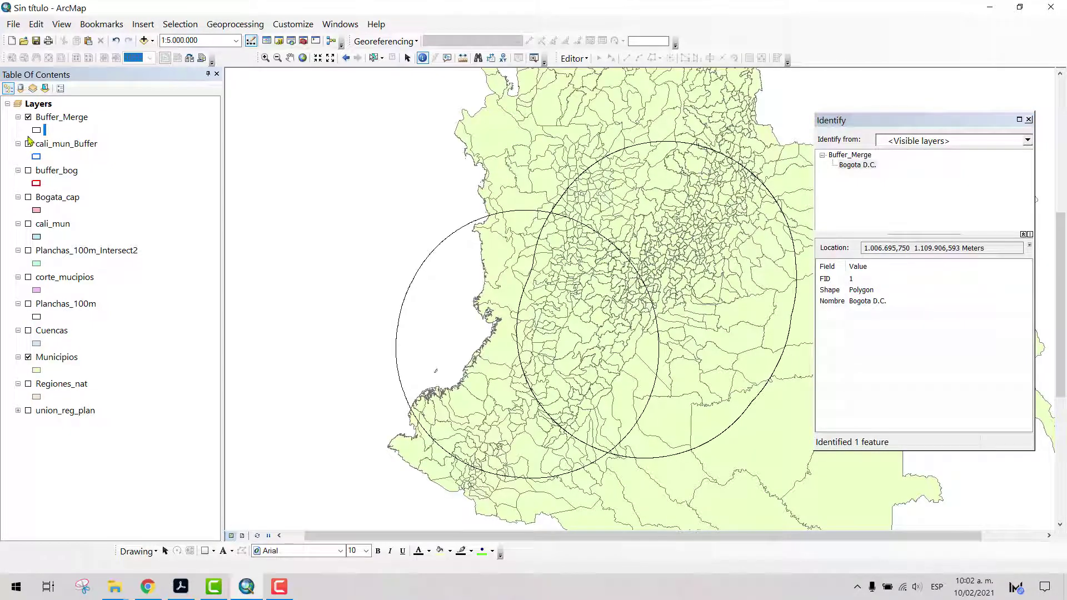
{"action": "left_click", "coordinate": [28, 197]}
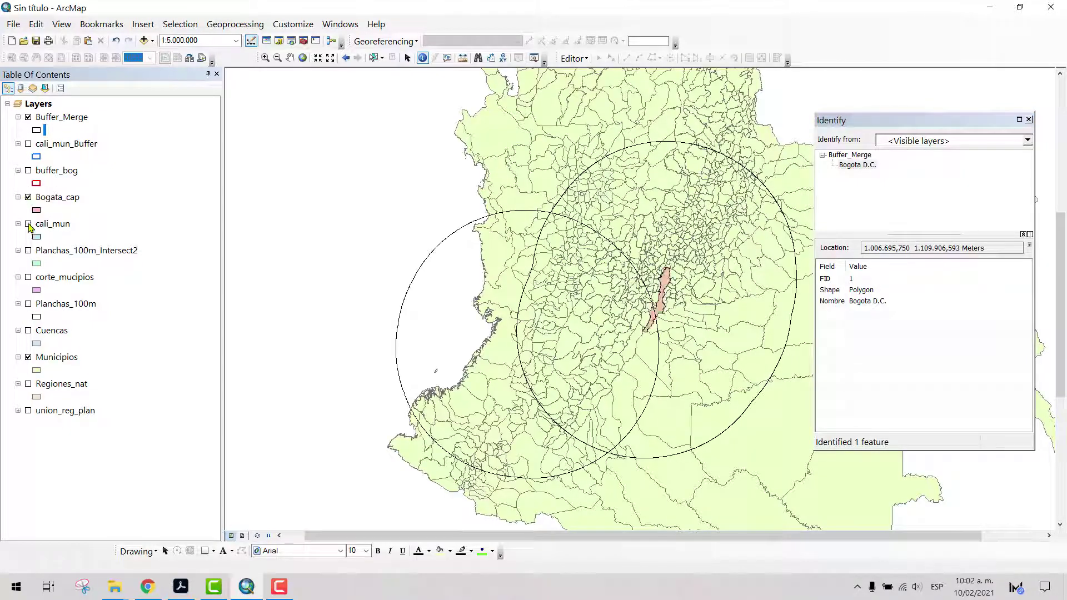
{"action": "left_click", "coordinate": [28, 224]}
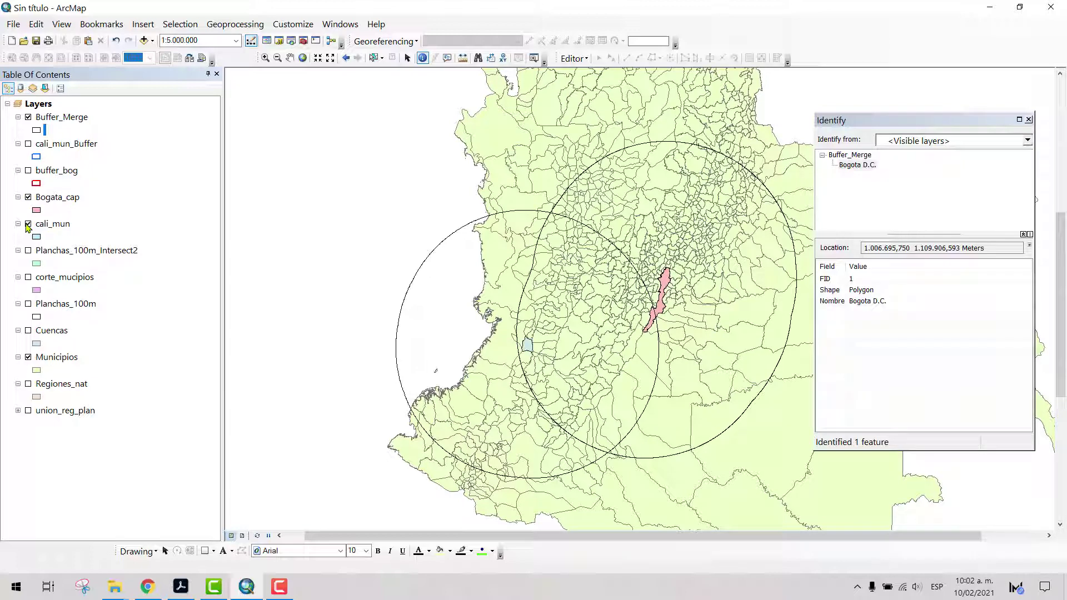
Change the outline color of the Buffer_Merge symbol to red
{"action": "left_click", "coordinate": [36, 130]}
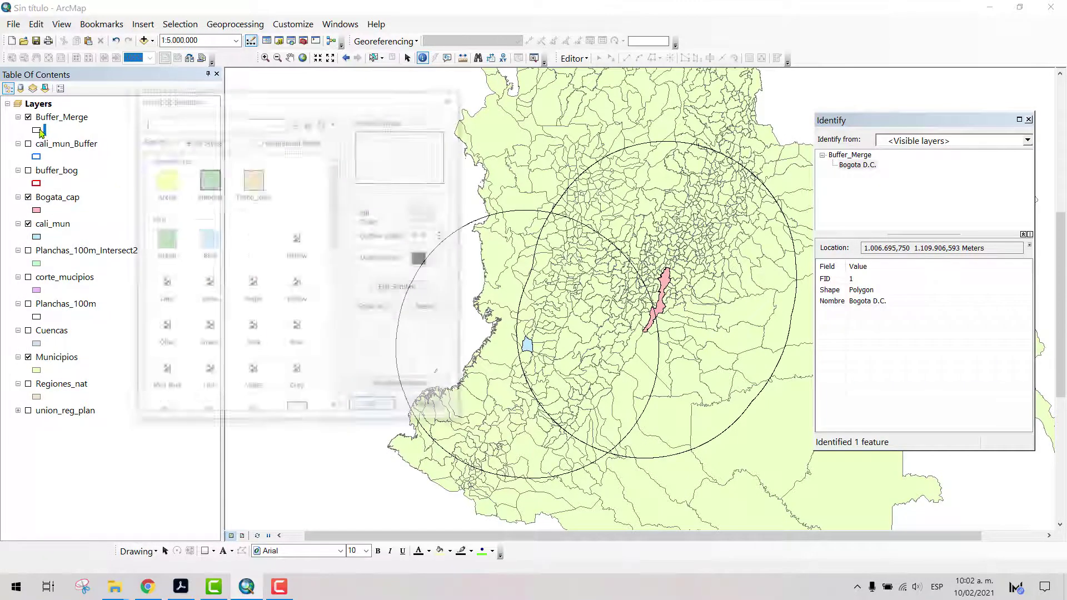
{"action": "left_click", "coordinate": [435, 259]}
{"action": "left_click", "coordinate": [428, 314]}
{"action": "left_click", "coordinate": [375, 408]}
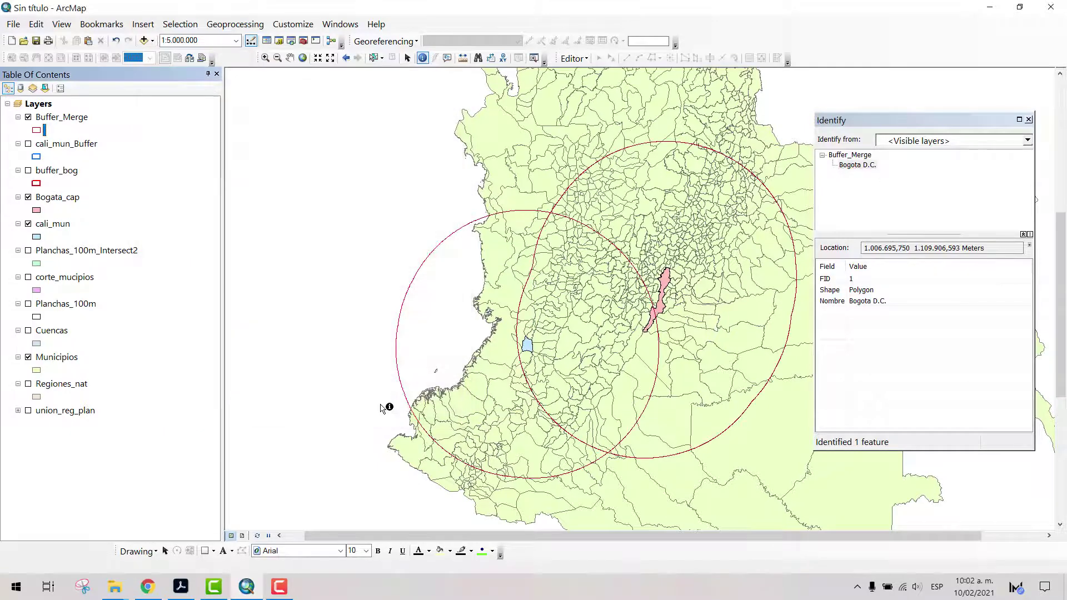
Symbolize Buffer_Merge by unique values of Nombre with all values added and <all other values> turned off, and move the layer below cali_mun
{"action": "left_click", "coordinate": [82, 118]}
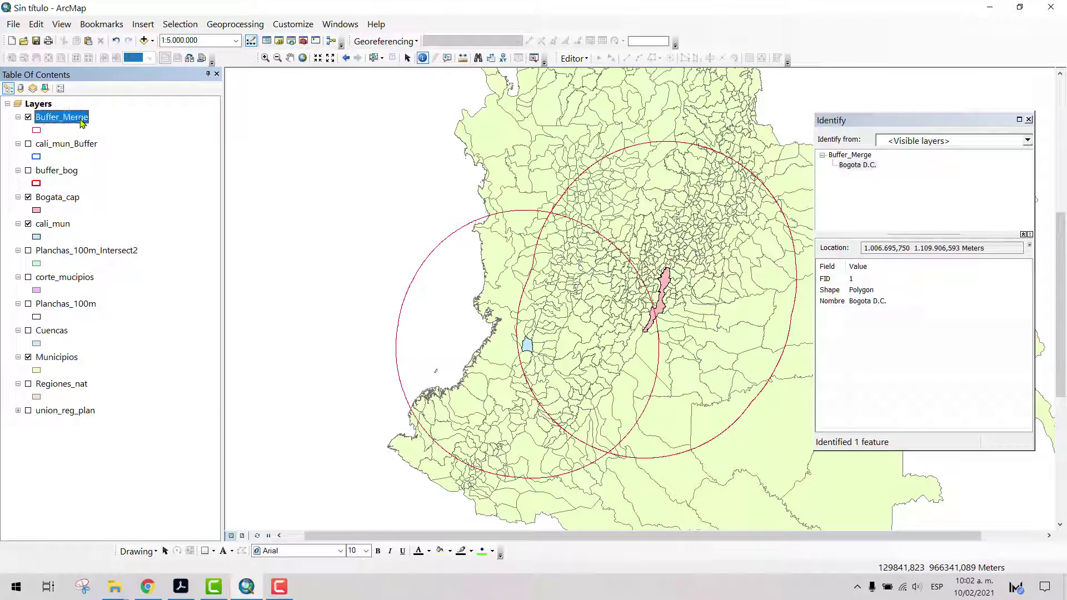
{"action": "double_click", "coordinate": [79, 117]}
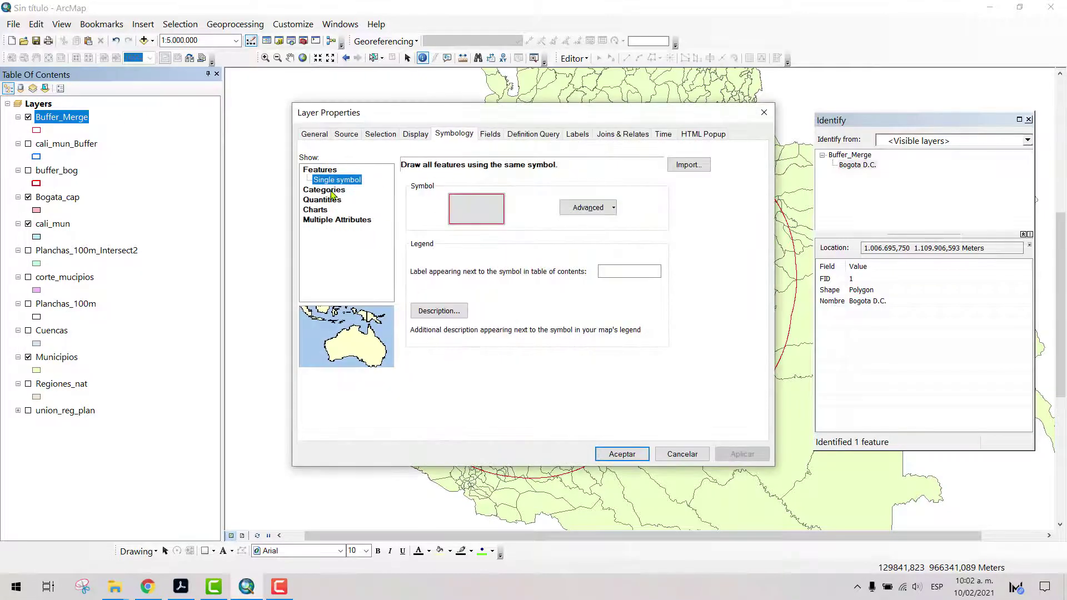
{"action": "left_click", "coordinate": [332, 192]}
{"action": "left_click", "coordinate": [436, 193]}
{"action": "left_click", "coordinate": [422, 203]}
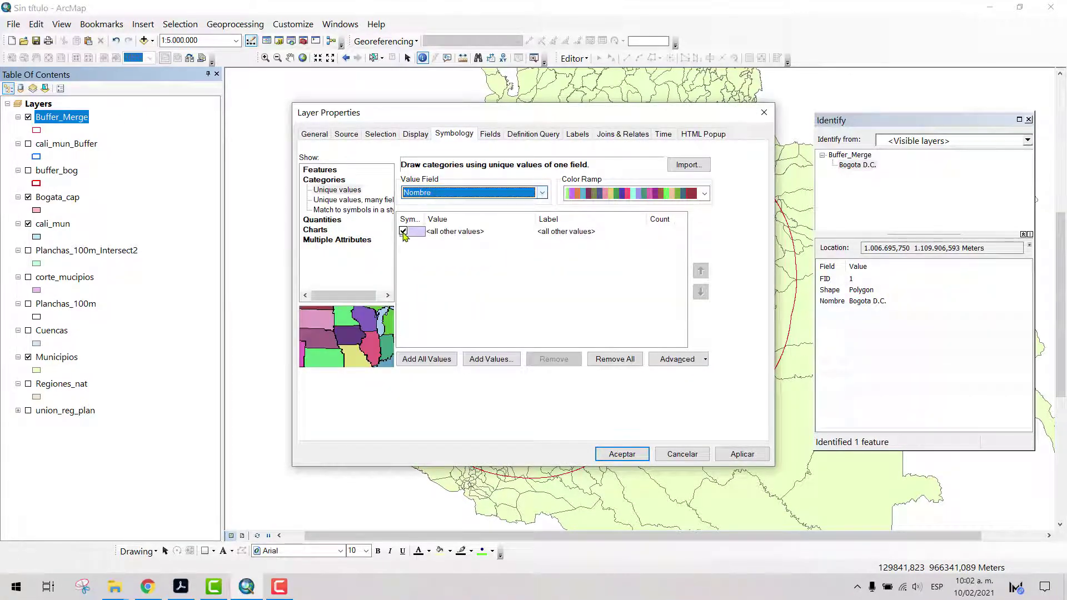
{"action": "left_click", "coordinate": [404, 232]}
{"action": "left_click", "coordinate": [420, 359]}
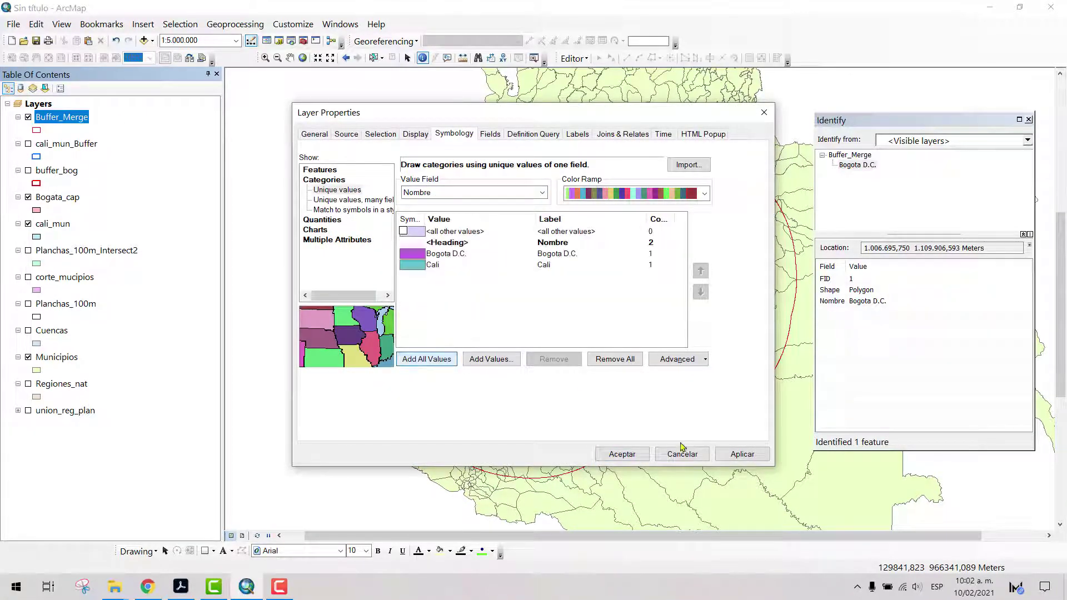
{"action": "left_click", "coordinate": [622, 454]}
{"action": "left_click_drag", "start_coordinate": [70, 117], "coordinate": [50, 270]}
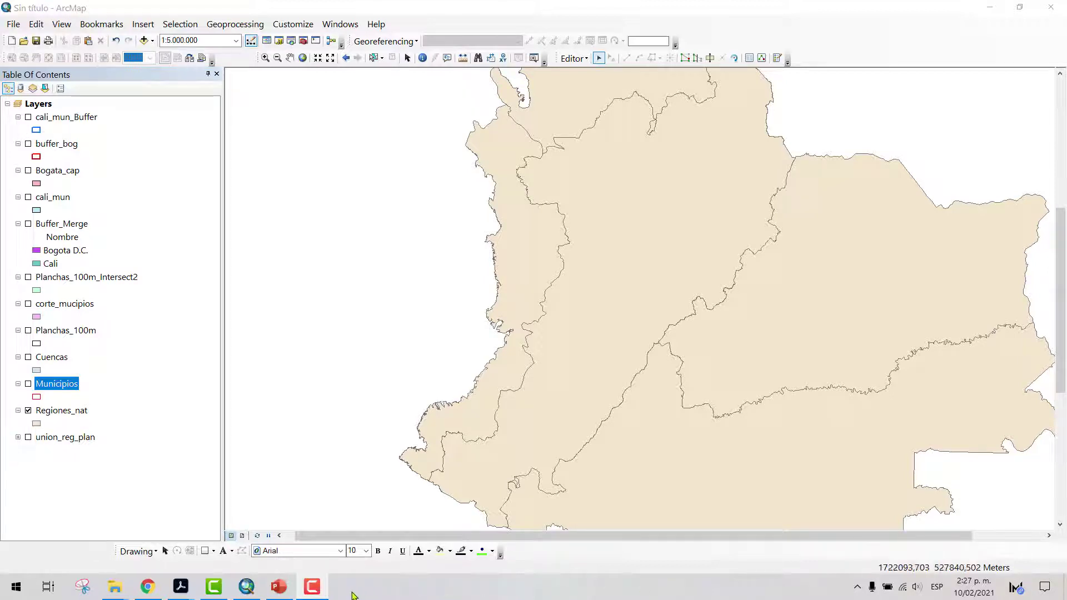
{"action": "double_click", "coordinate": [875, 8]}
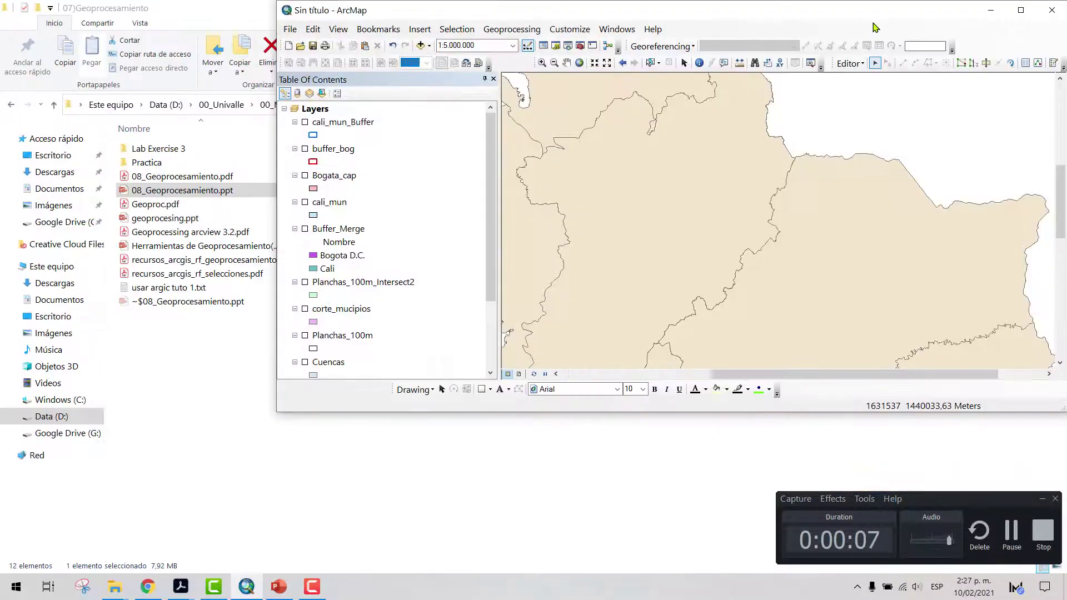
{"action": "left_click", "coordinate": [1019, 11]}
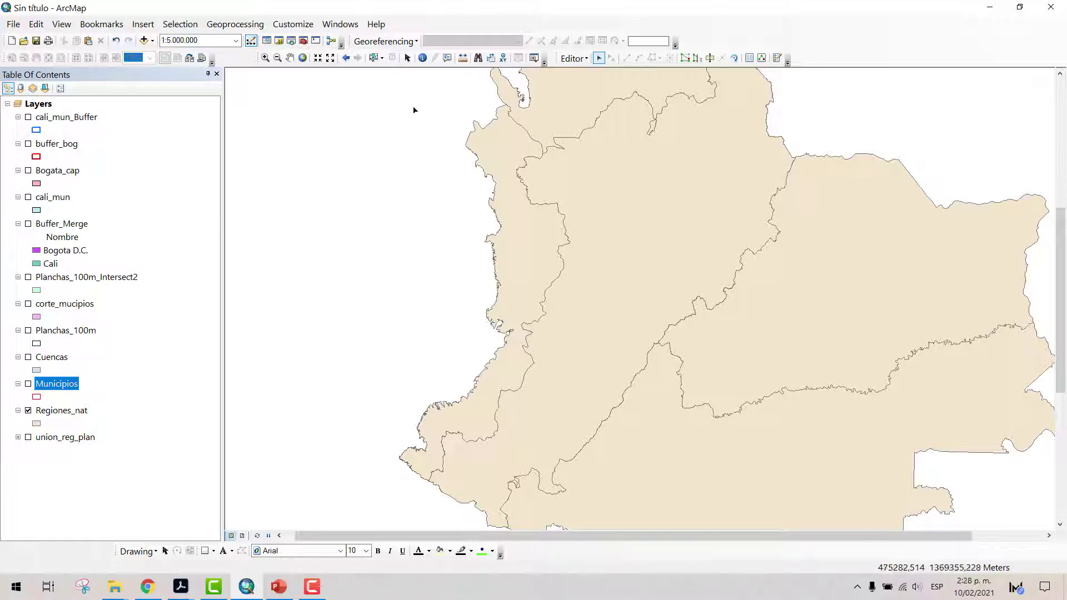
Compare the Municipios boundaries with the Regiones_nat regions across the country at 1:8.000.000 by switching each layer on and off
{"action": "left_click", "coordinate": [289, 58]}
{"action": "scroll", "coordinate": [562, 269], "scroll_direction": "up", "scroll_amount": 3}
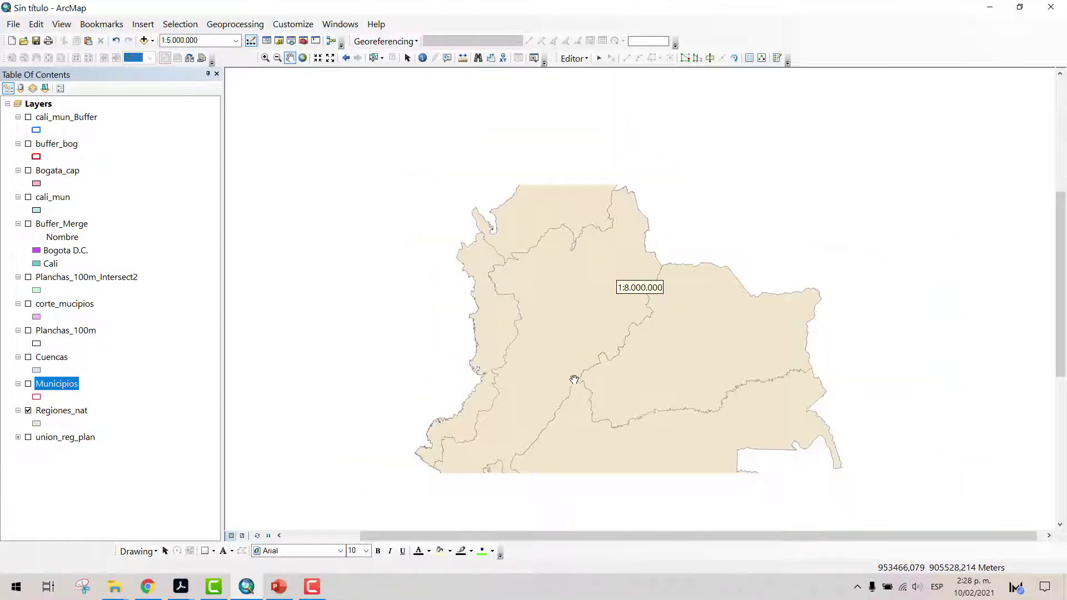
{"action": "left_click_drag", "start_coordinate": [610, 360], "coordinate": [611, 321]}
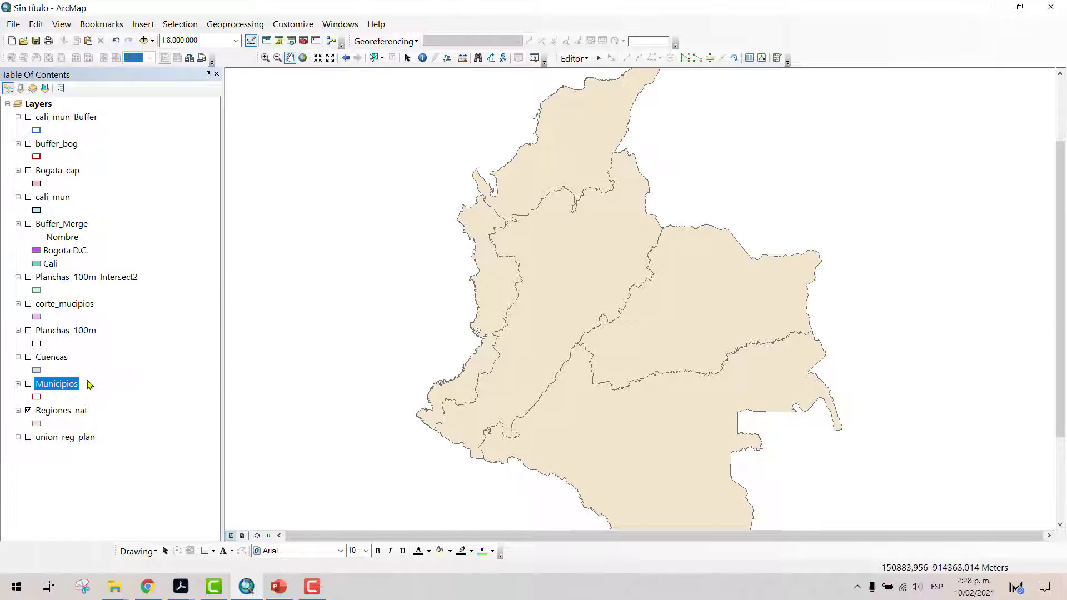
{"action": "left_click", "coordinate": [27, 384]}
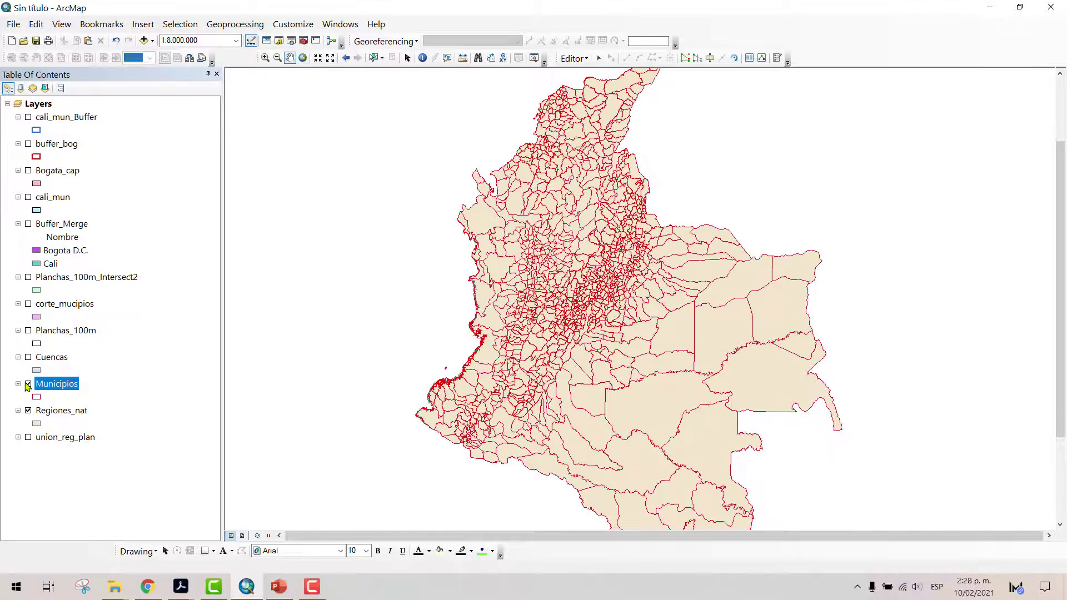
{"action": "left_click", "coordinate": [27, 411]}
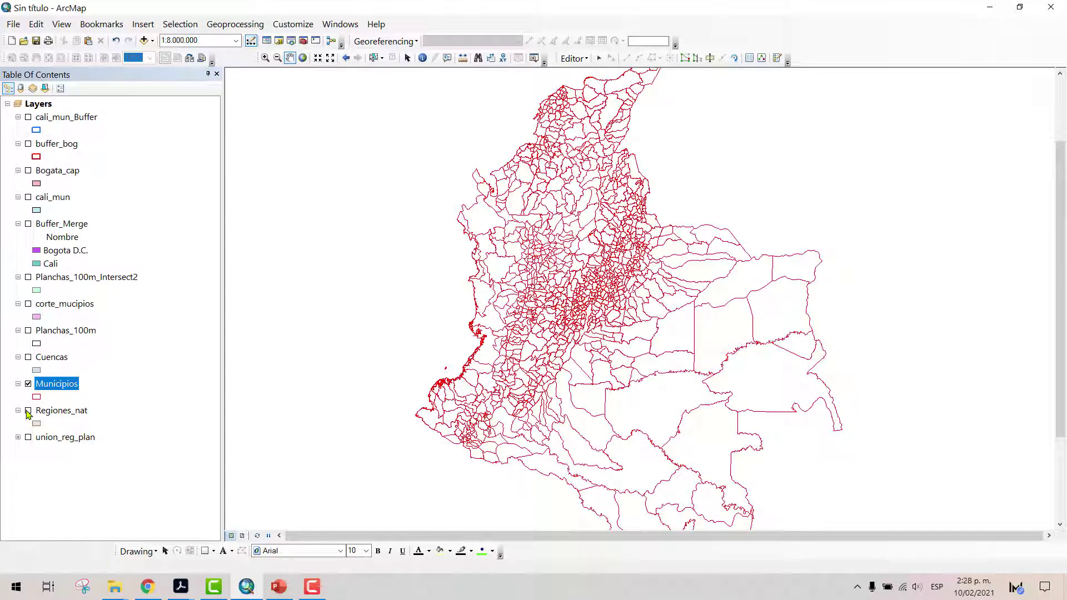
{"action": "left_click", "coordinate": [28, 410]}
{"action": "left_click", "coordinate": [28, 384]}
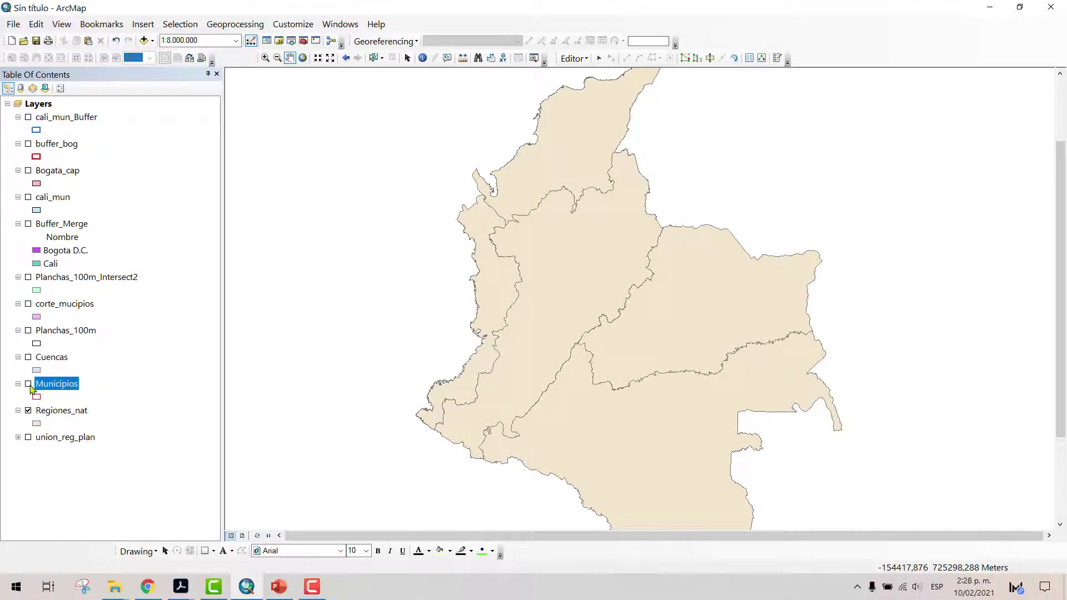
Turn on the Municipios layer and review the Zona column in its attribute table
{"action": "left_click", "coordinate": [28, 384]}
{"action": "right_click", "coordinate": [62, 384]}
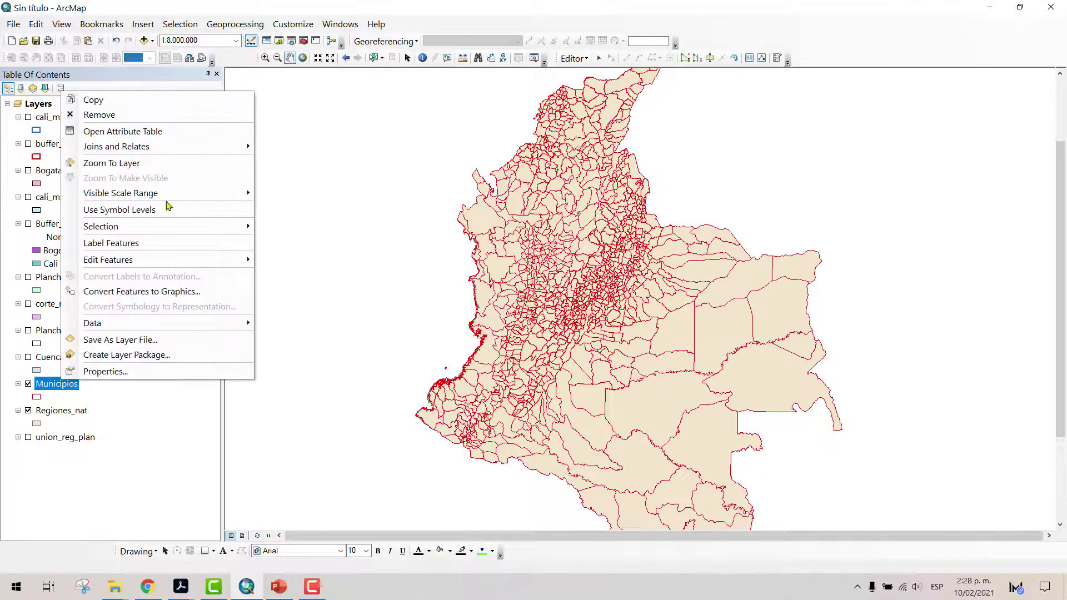
{"action": "left_click", "coordinate": [176, 135]}
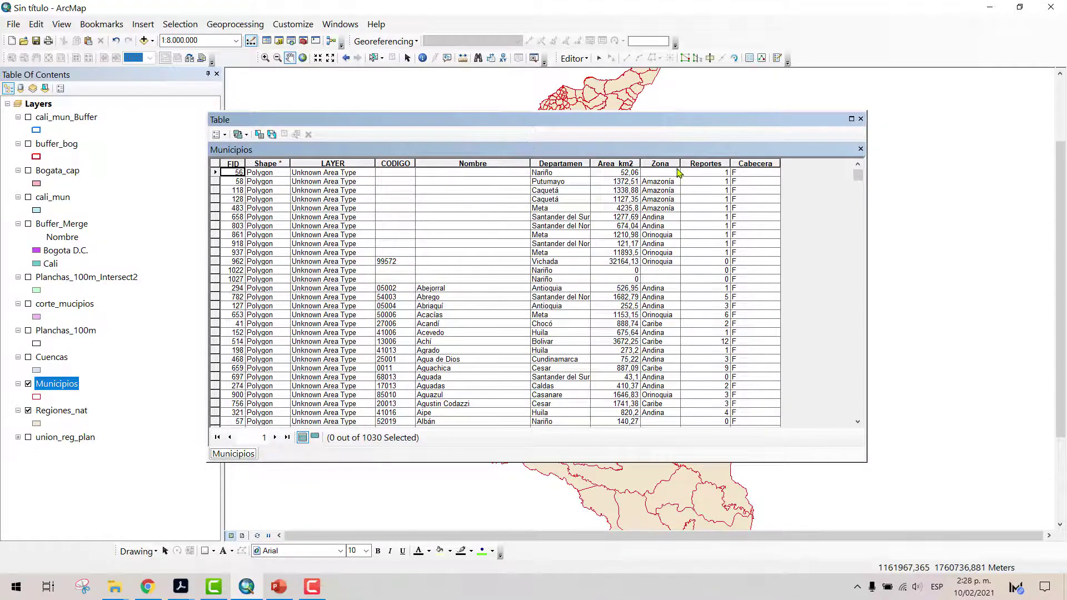
{"action": "left_click", "coordinate": [668, 163]}
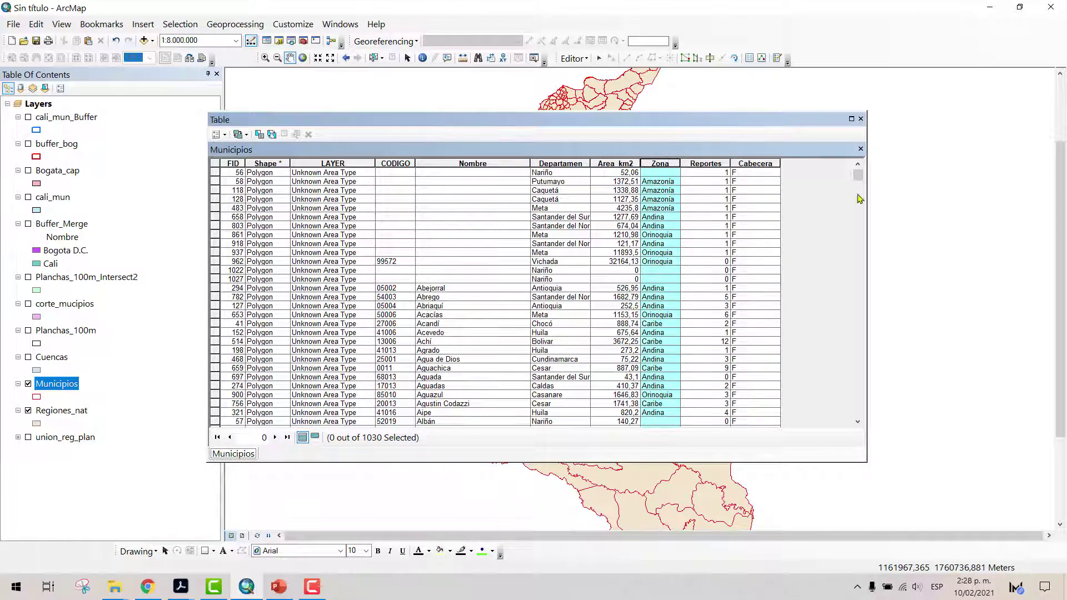
{"action": "scroll", "coordinate": [859, 177], "scroll_direction": "down", "scroll_amount": 13}
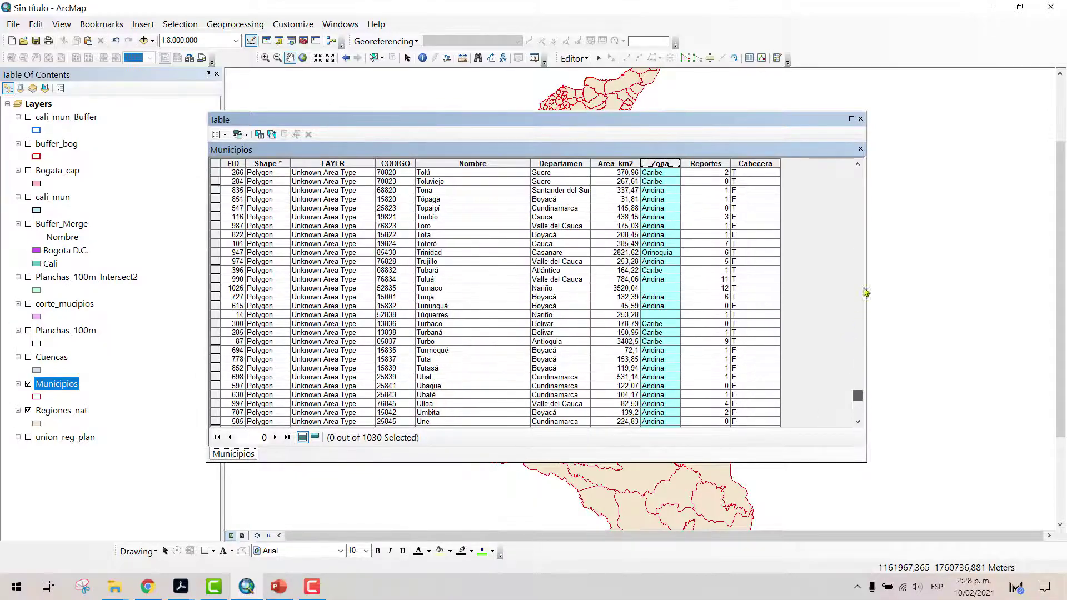
{"action": "left_click_drag", "start_coordinate": [870, 177], "coordinate": [872, 167]}
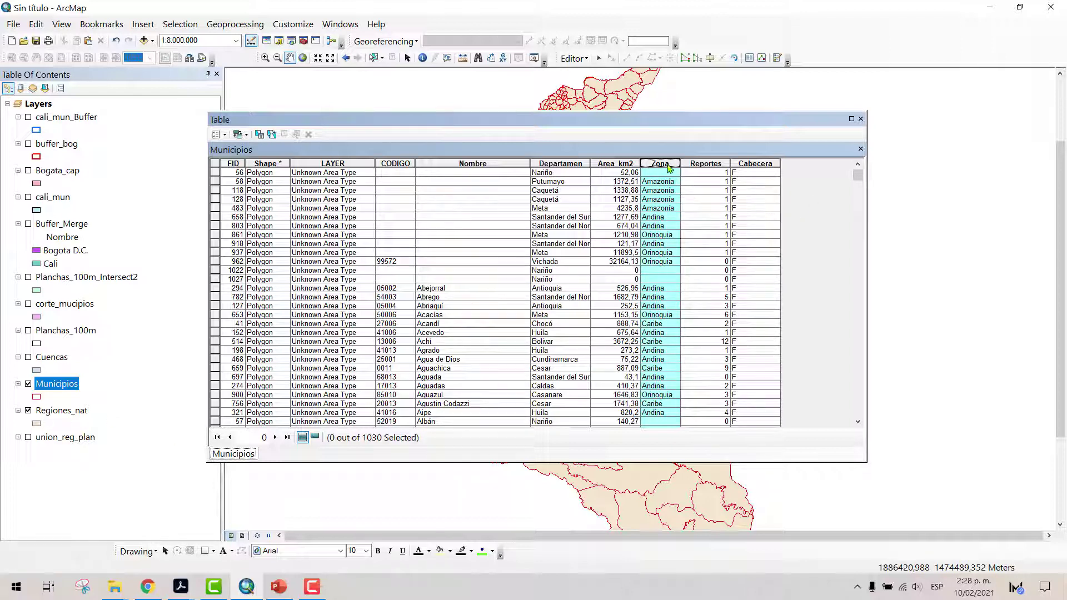
{"action": "right_click", "coordinate": [669, 167]}
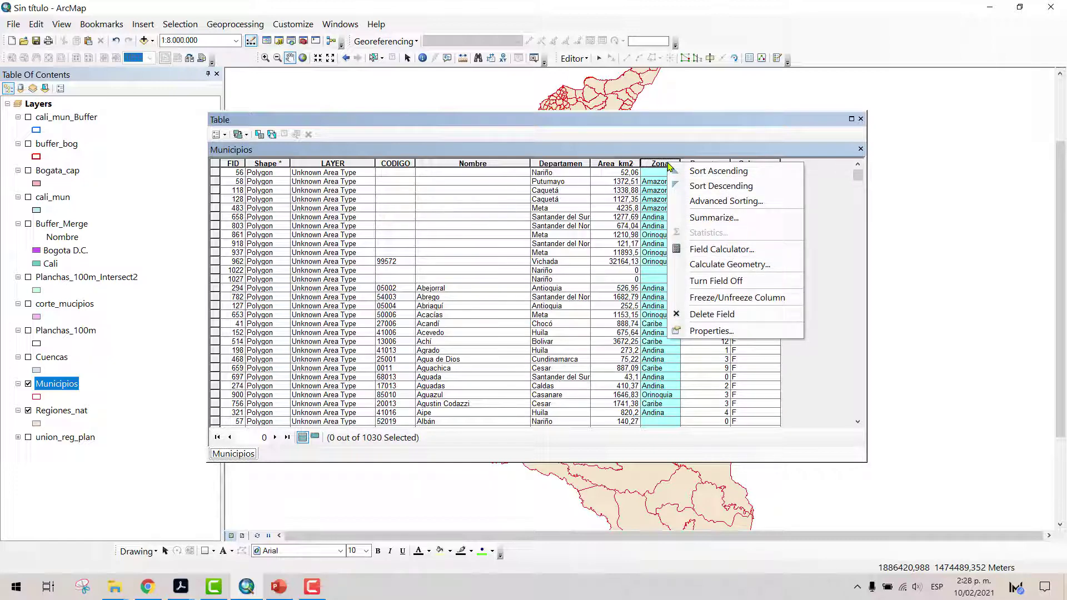
{"action": "left_click", "coordinate": [647, 140]}
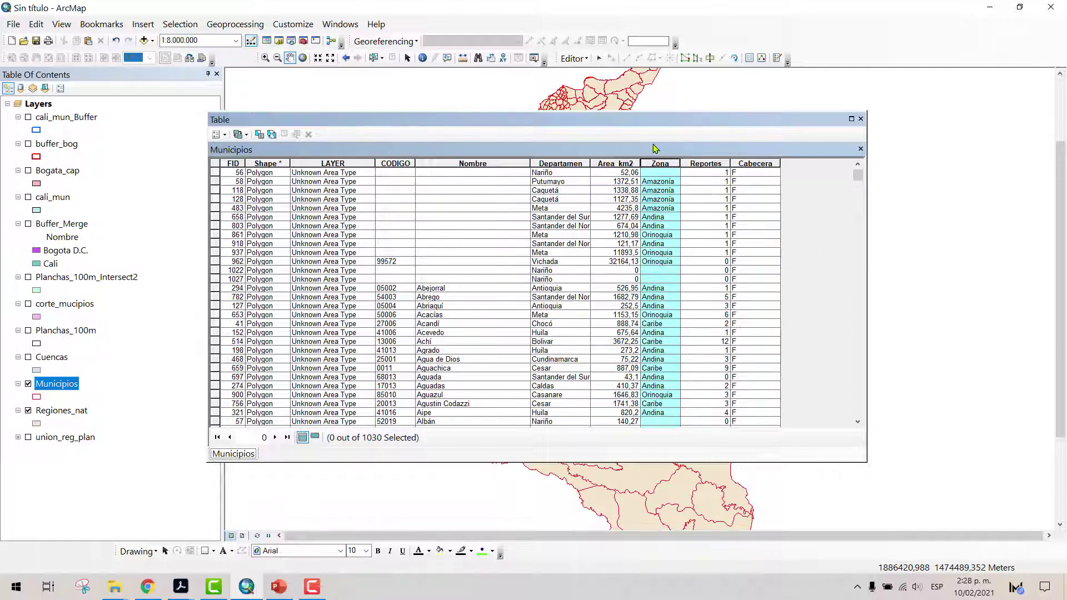
{"action": "left_click", "coordinate": [226, 137]}
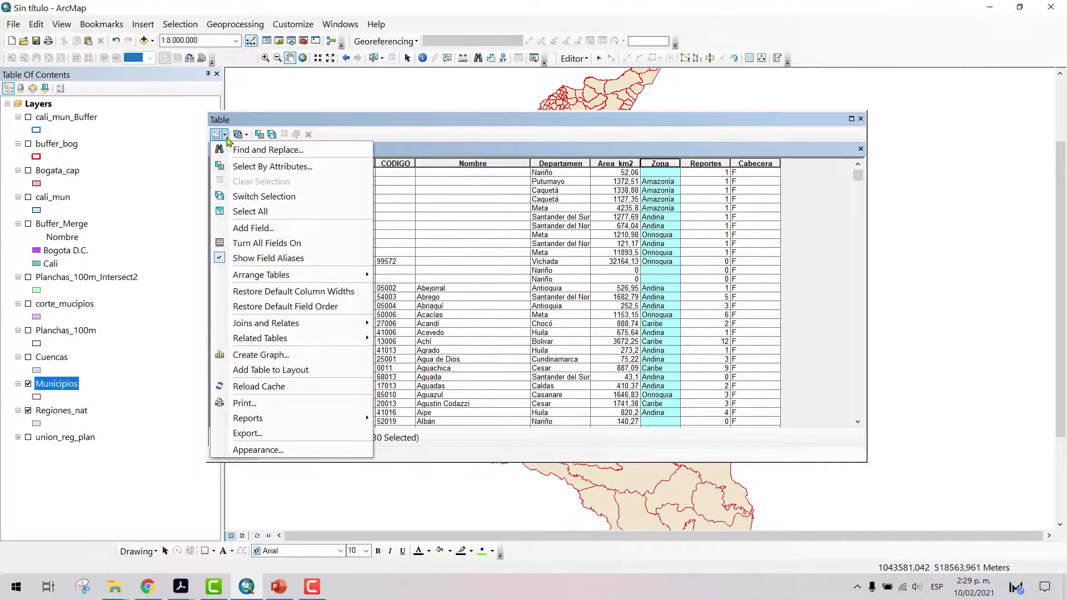
{"action": "left_click", "coordinate": [245, 229]}
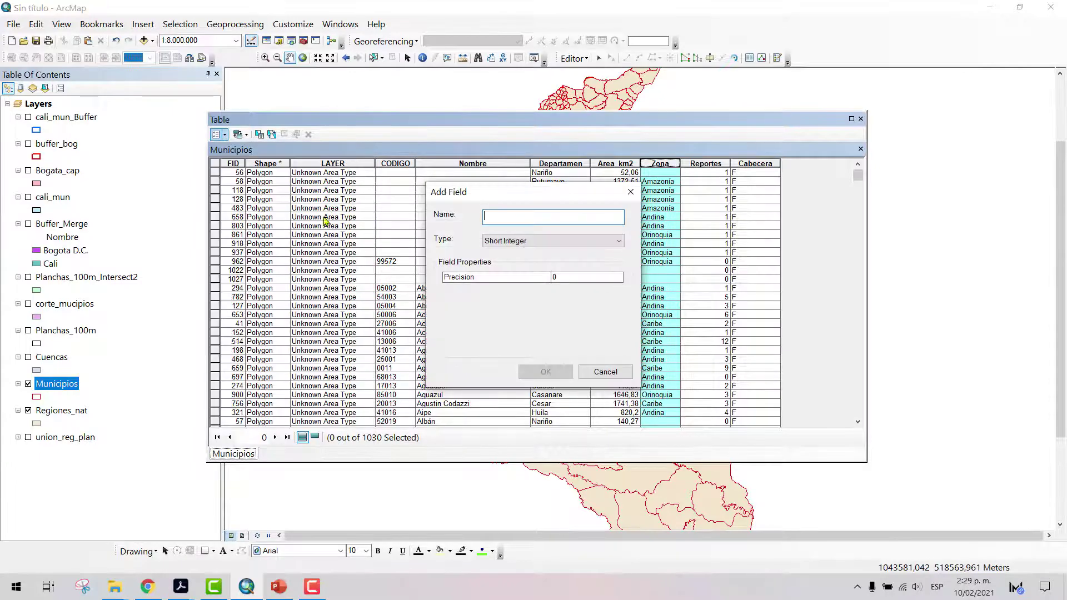
{"action": "left_click_drag", "start_coordinate": [503, 191], "coordinate": [215, 190]}
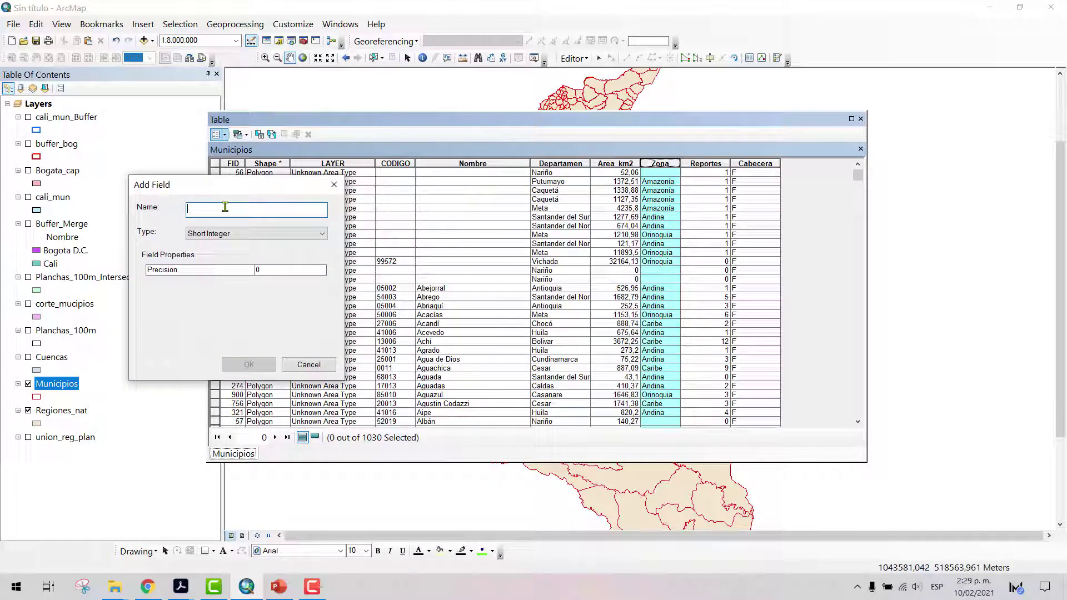
{"action": "type", "text": "gcghcgh"}
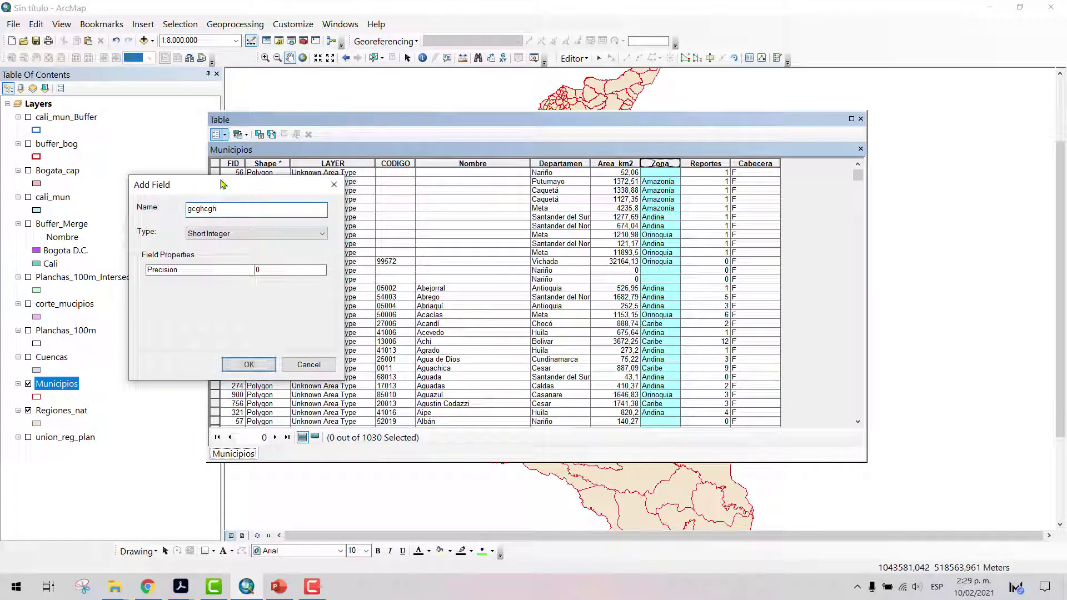
{"action": "left_click", "coordinate": [218, 234]}
{"action": "left_click", "coordinate": [305, 329]}
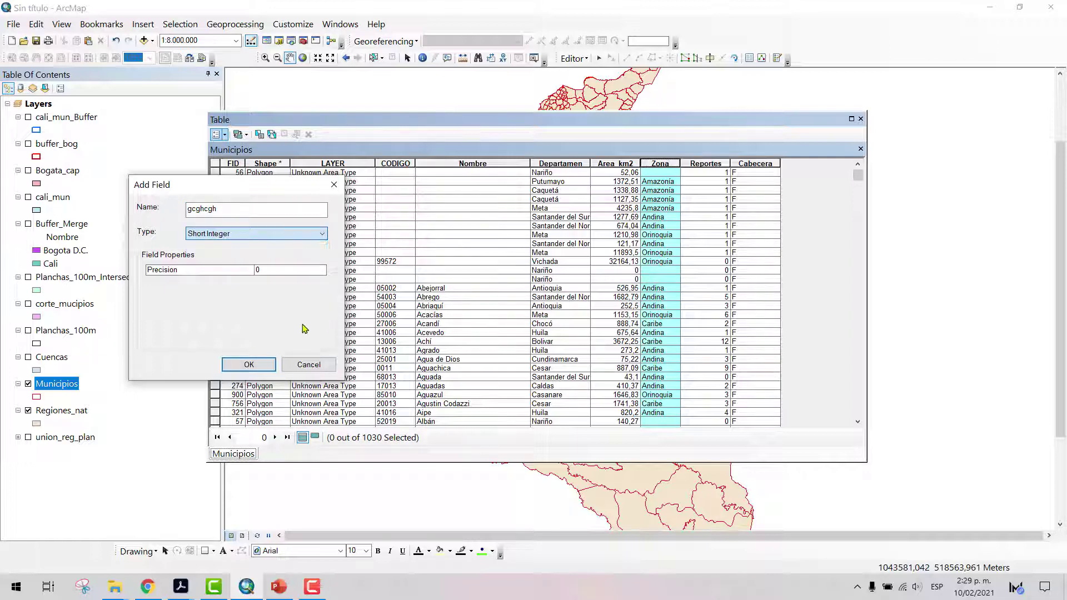
{"action": "left_click", "coordinate": [308, 365]}
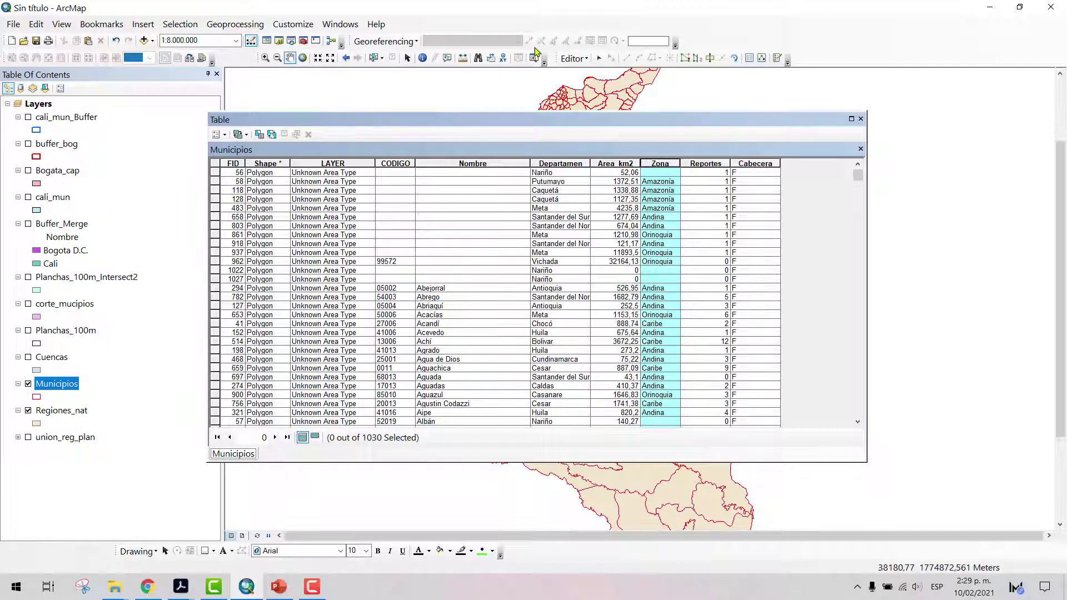
Delete the Zona field from the Municipios attribute table and close the table
{"action": "right_click", "coordinate": [657, 169]}
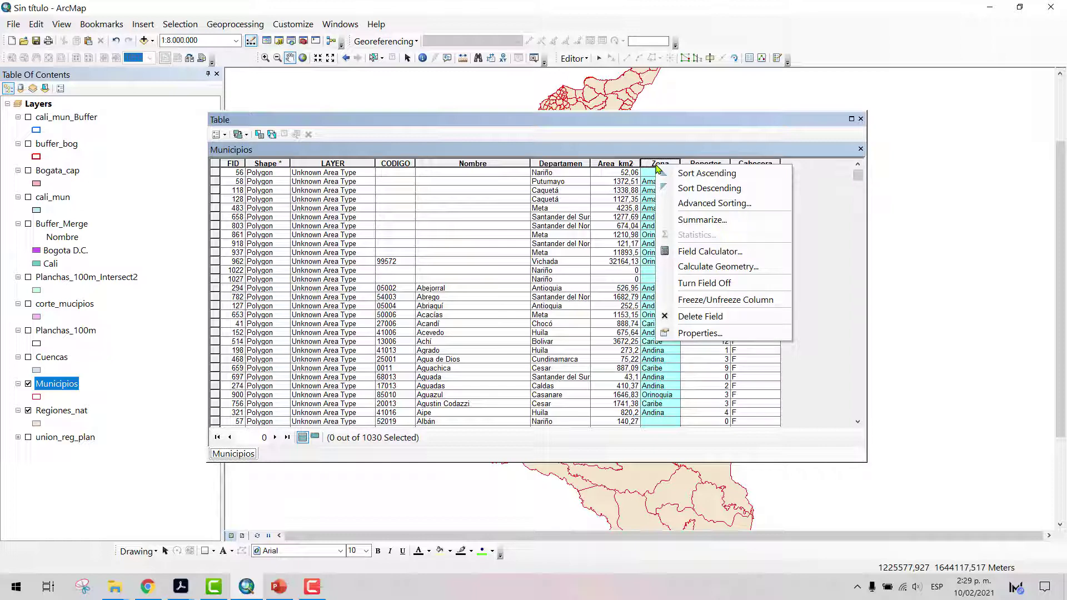
{"action": "left_click", "coordinate": [447, 166]}
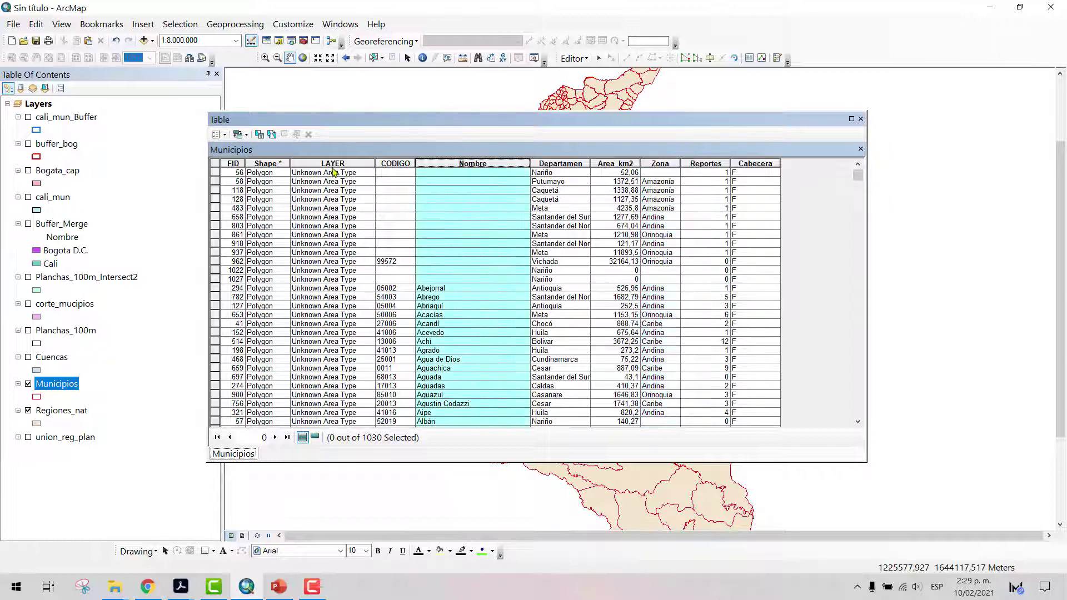
{"action": "left_click", "coordinate": [336, 166]}
{"action": "left_click", "coordinate": [658, 164]}
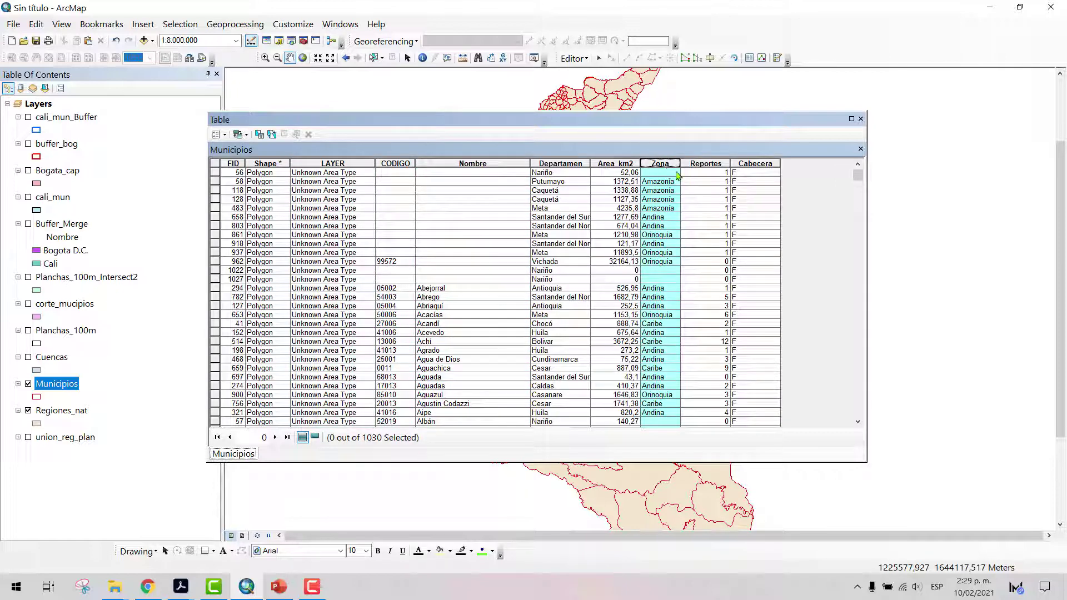
{"action": "right_click", "coordinate": [675, 167]}
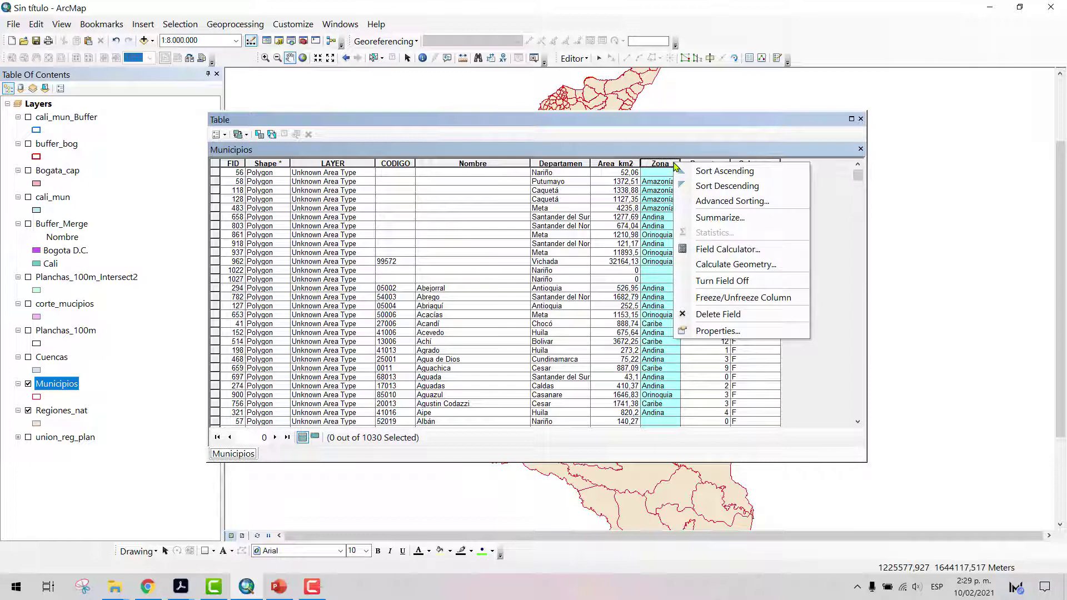
{"action": "left_click", "coordinate": [726, 321]}
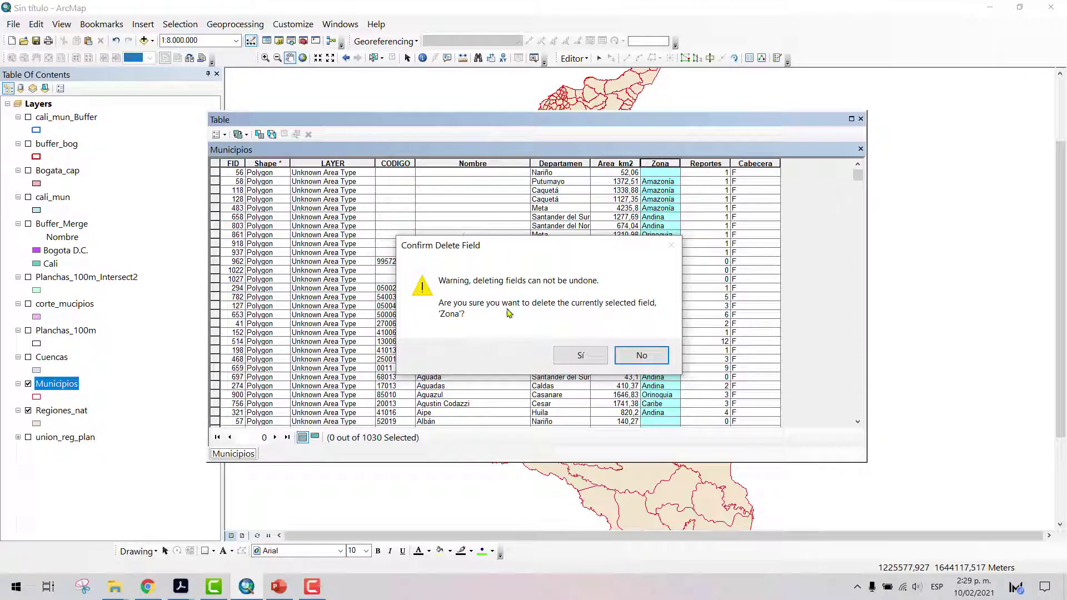
{"action": "left_click", "coordinate": [581, 355]}
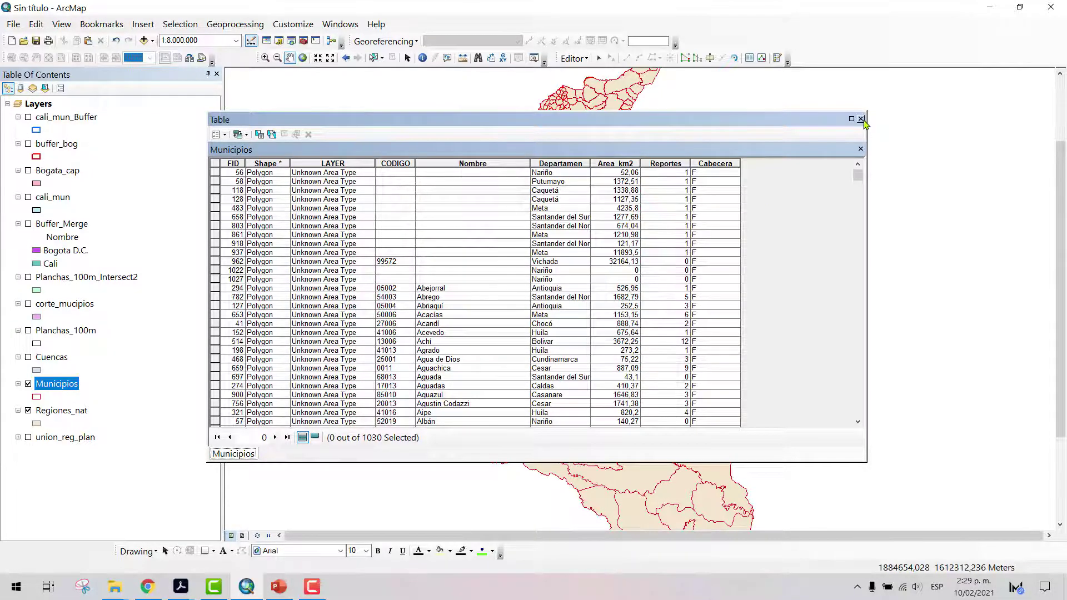
{"action": "left_click", "coordinate": [861, 119]}
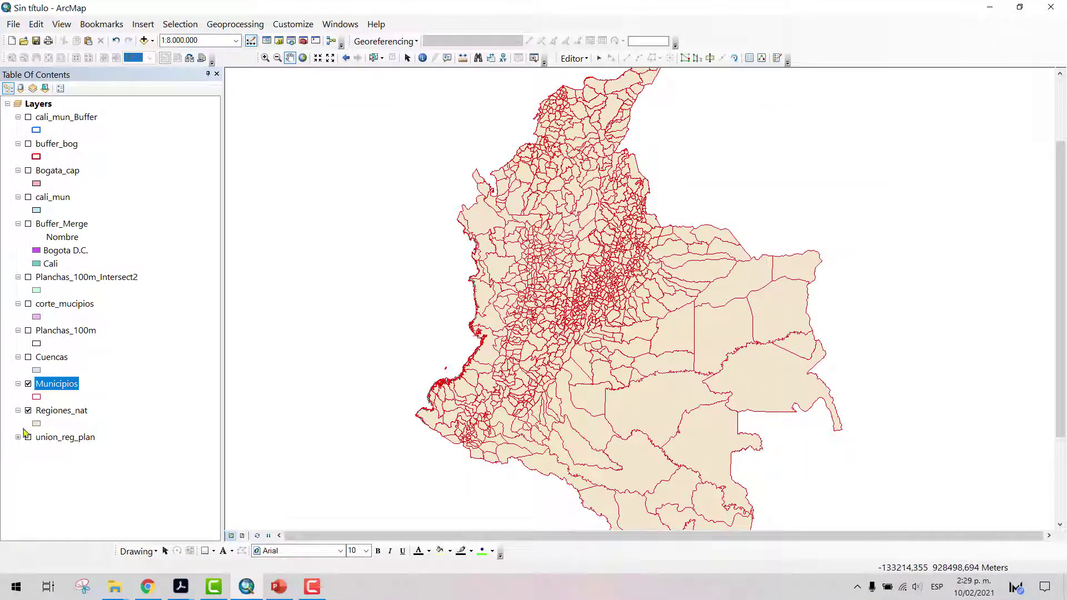
Hide Municipios and check the Zona field in the Regiones_nat attribute table
{"action": "left_click", "coordinate": [28, 383]}
{"action": "right_click", "coordinate": [83, 410]}
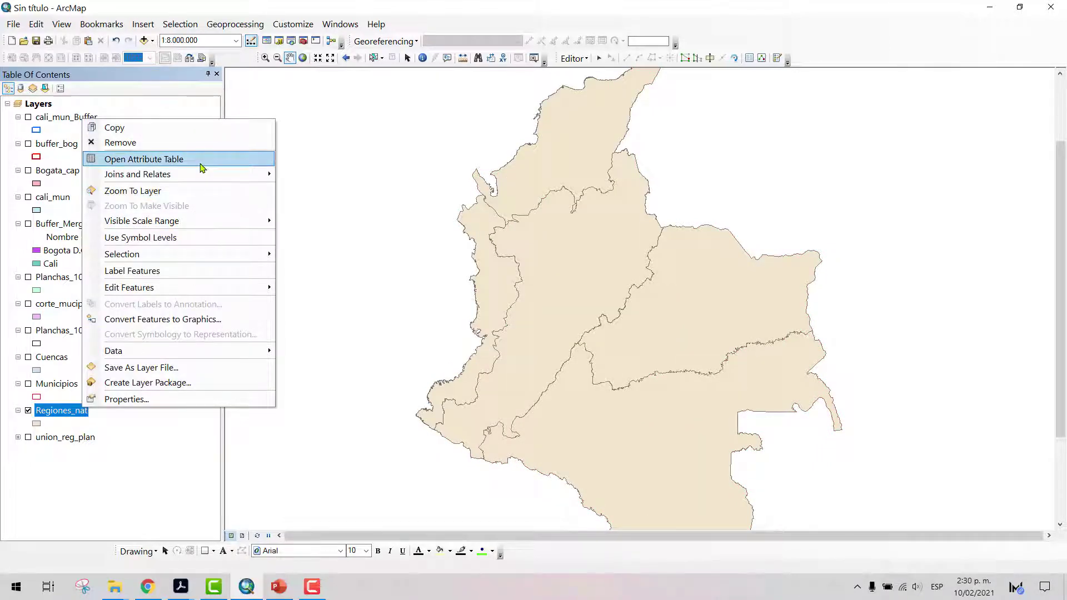
{"action": "left_click", "coordinate": [200, 160]}
{"action": "left_click", "coordinate": [400, 164]}
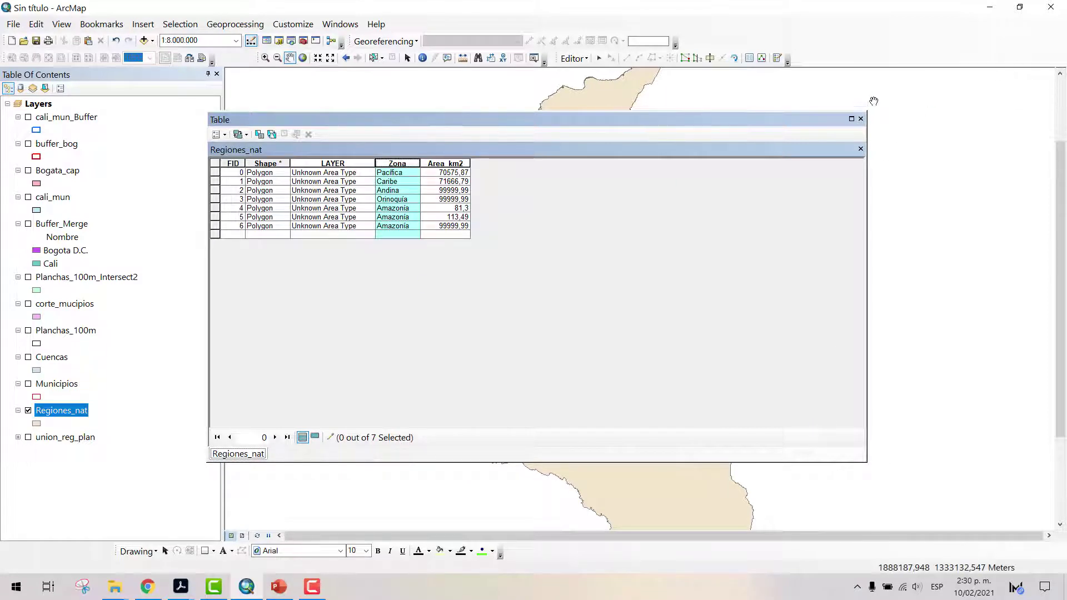
{"action": "left_click", "coordinate": [860, 119]}
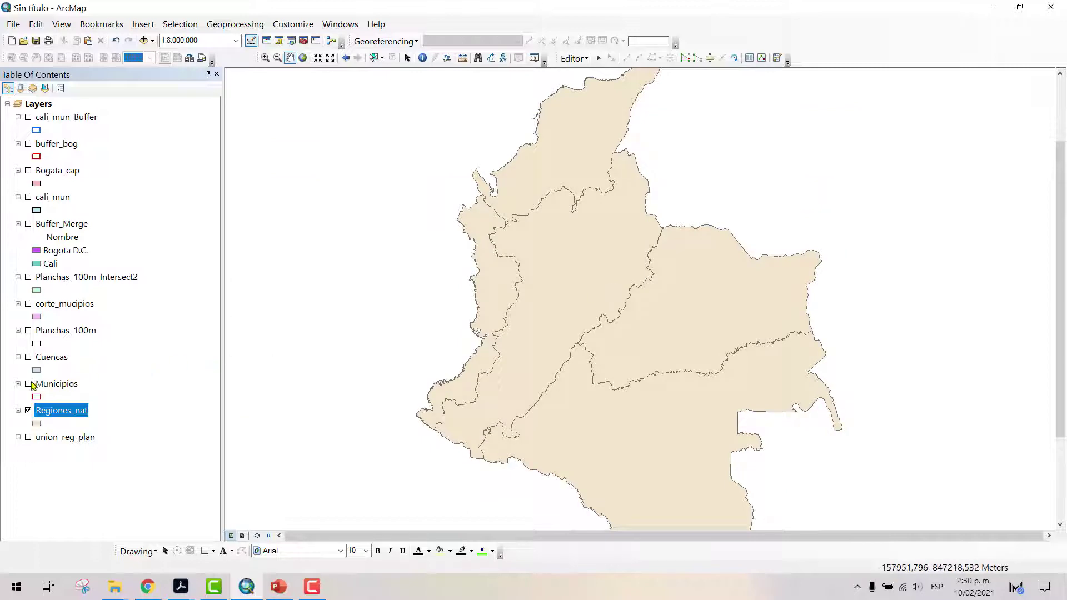
Turn Municipios back on and examine how its boundaries match Regiones_nat along the Pacific coast
{"action": "left_click", "coordinate": [28, 384]}
{"action": "left_click", "coordinate": [54, 384]}
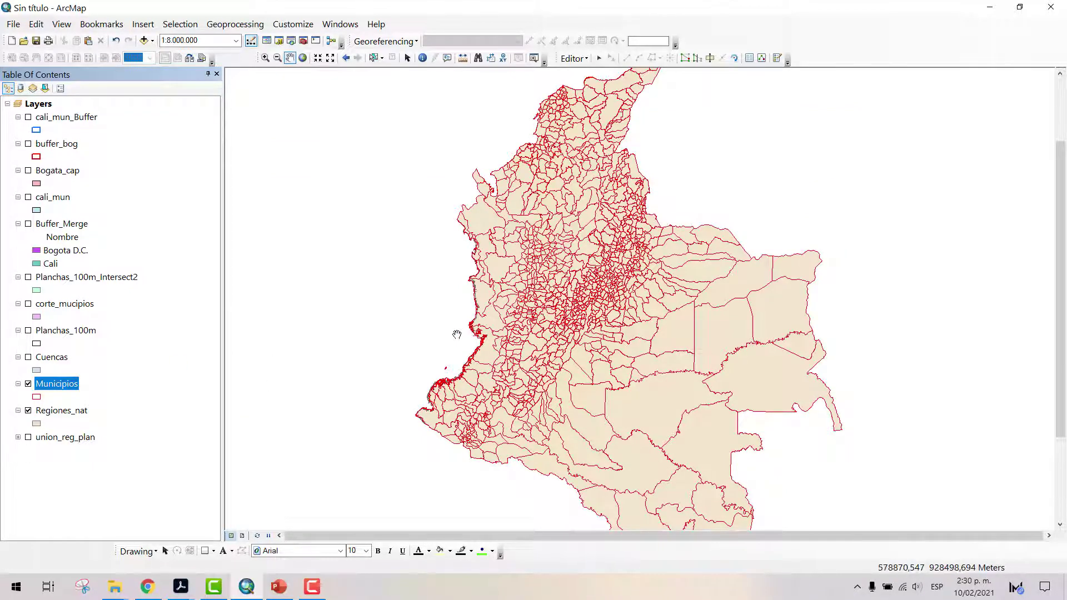
{"action": "left_click", "coordinate": [265, 58]}
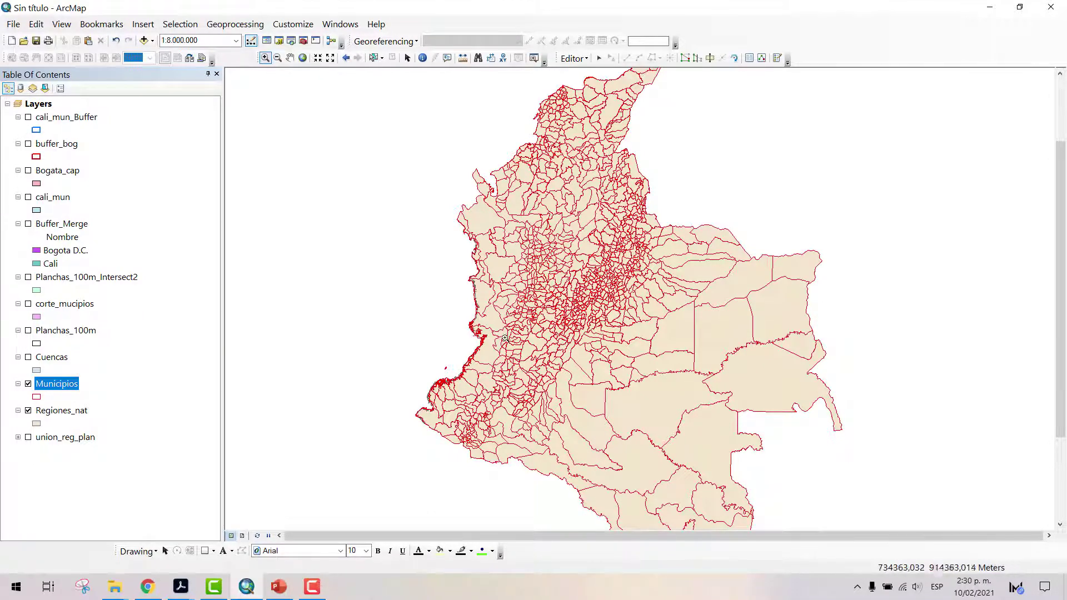
{"action": "left_click_drag", "start_coordinate": [510, 311], "coordinate": [461, 362]}
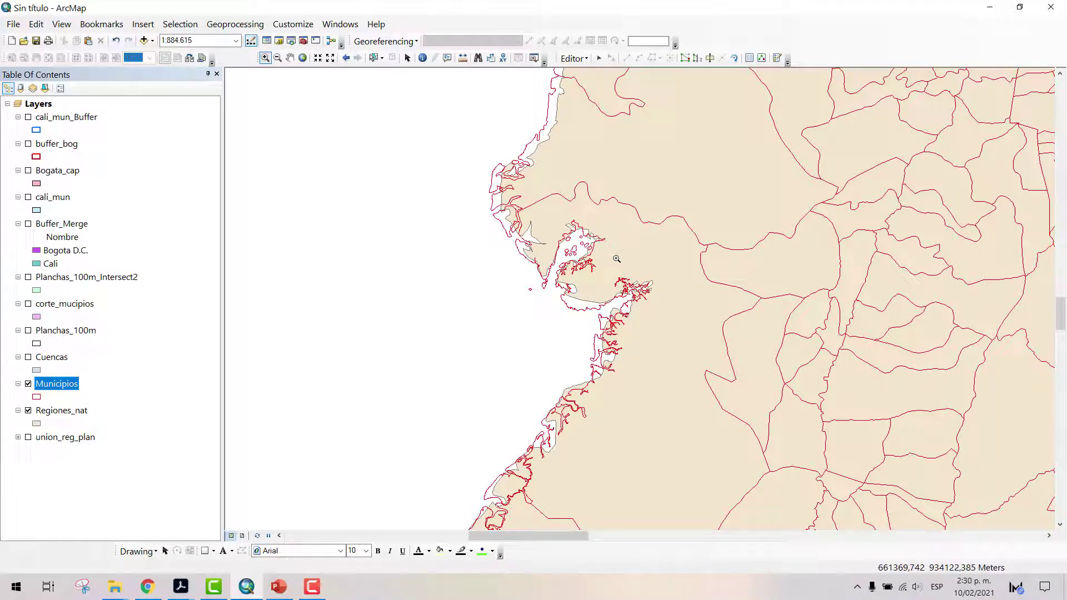
{"action": "scroll", "coordinate": [648, 344], "scroll_direction": "up", "scroll_amount": 5}
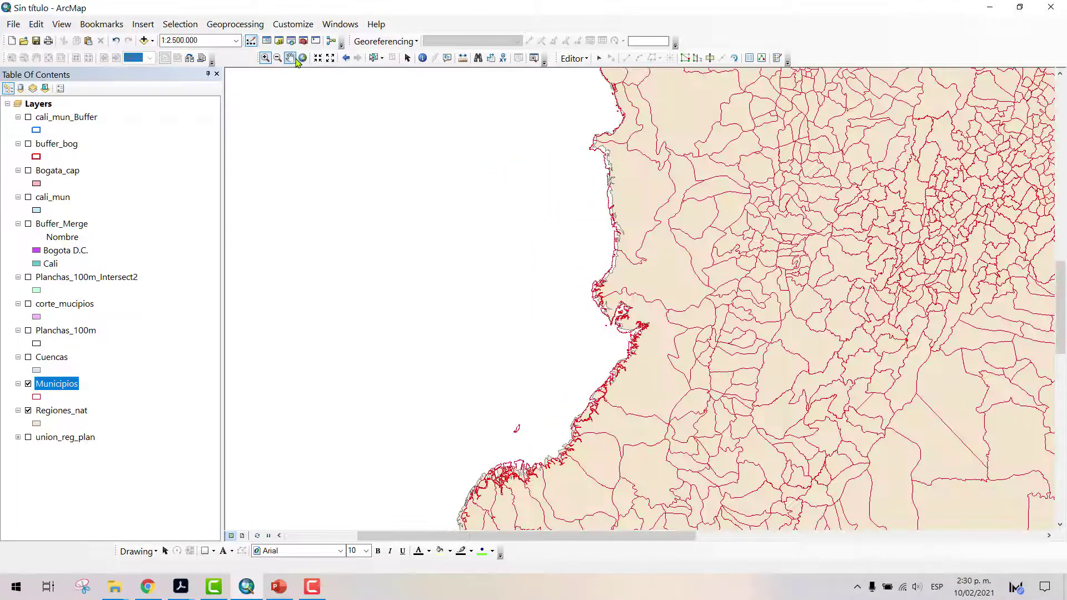
{"action": "left_click", "coordinate": [290, 58]}
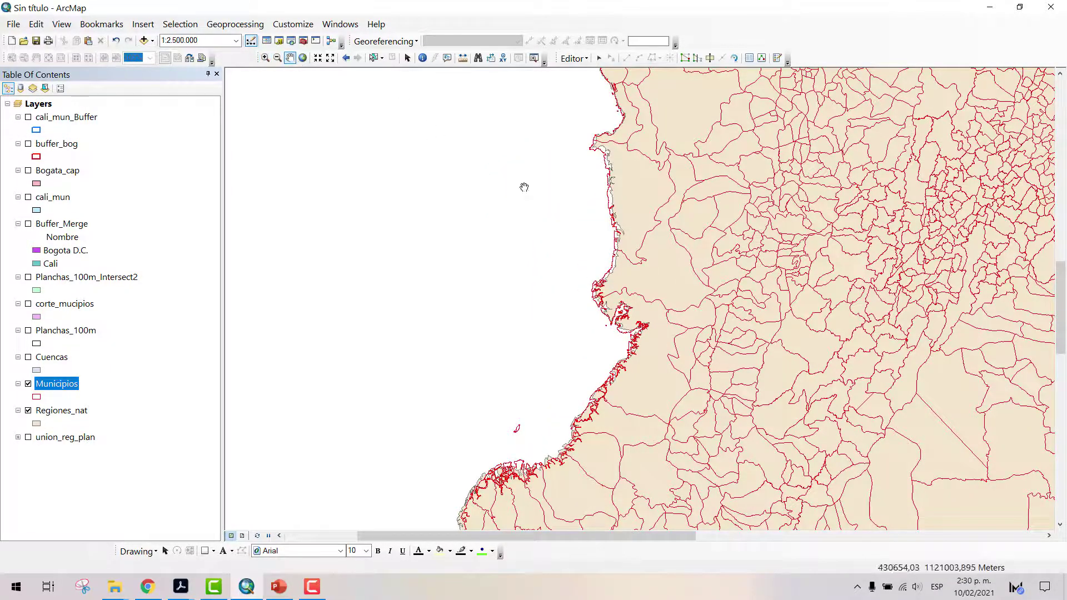
{"action": "scroll", "coordinate": [636, 280], "scroll_direction": "up", "scroll_amount": 2}
{"action": "left_click_drag", "start_coordinate": [721, 245], "coordinate": [561, 240]}
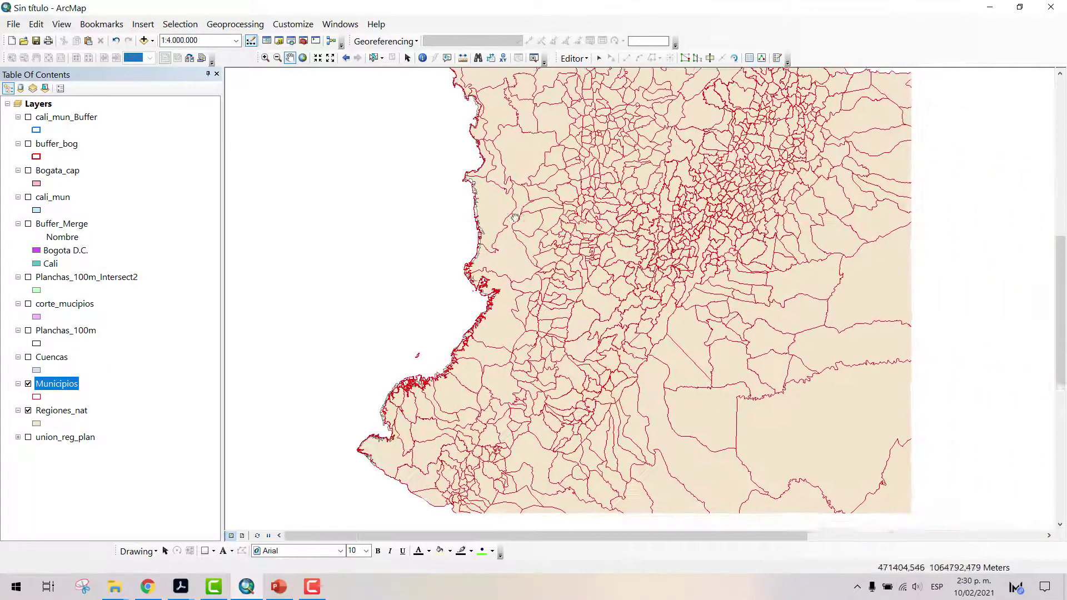
{"action": "scroll", "coordinate": [614, 281], "scroll_direction": "up", "scroll_amount": 1}
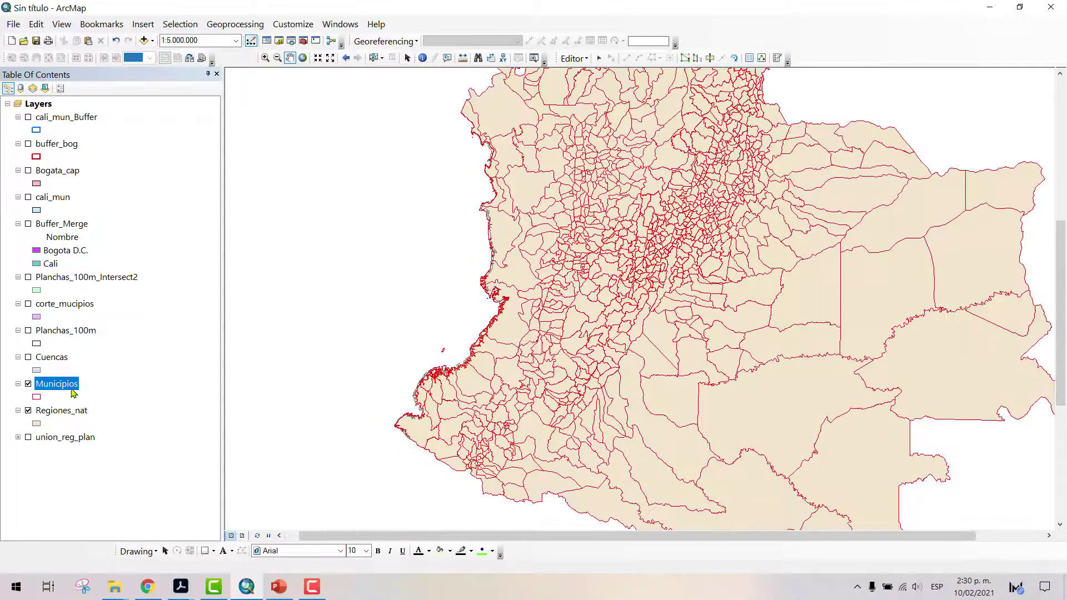
Check the remaining fields in the Municipios attribute table
{"action": "right_click", "coordinate": [69, 388]}
{"action": "left_click", "coordinate": [152, 143]}
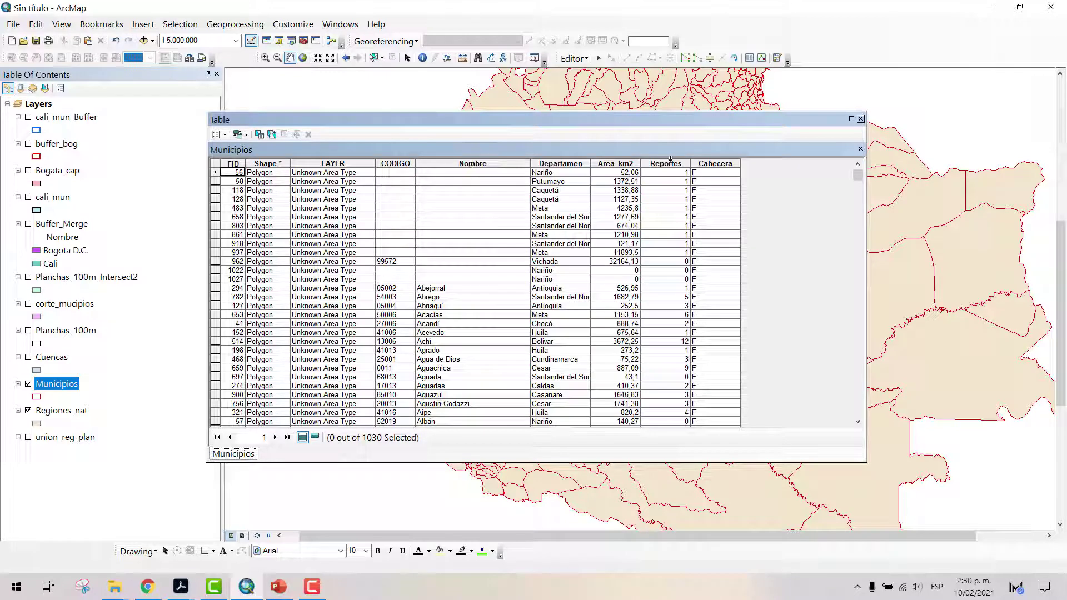
{"action": "left_click", "coordinate": [861, 119]}
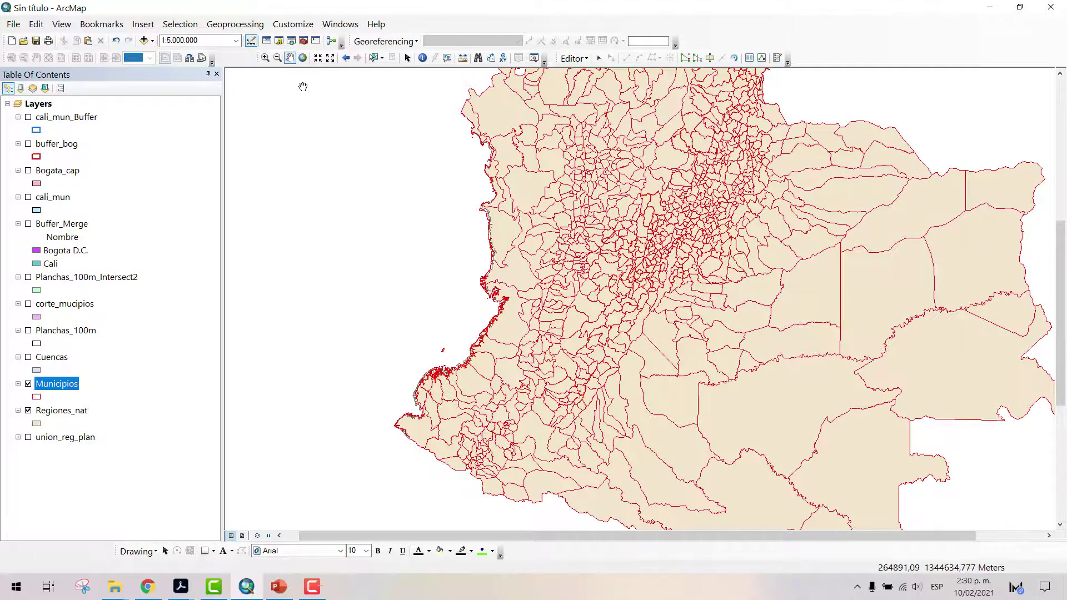
Open the Spatial Join tool from the Overlay toolset of the Analysis Tools
{"action": "left_click", "coordinate": [304, 42]}
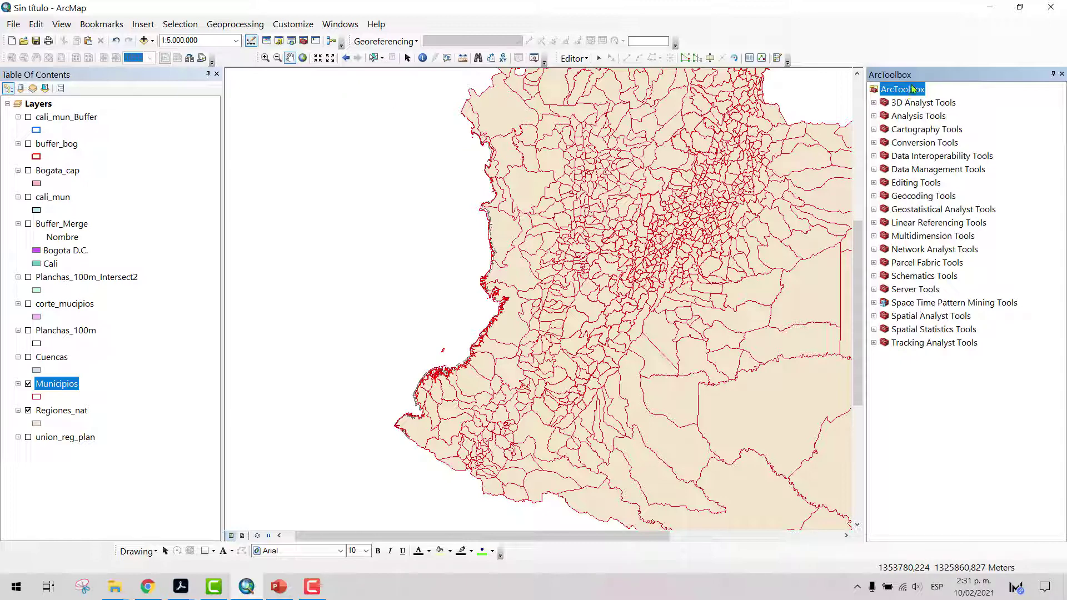
{"action": "double_click", "coordinate": [880, 119]}
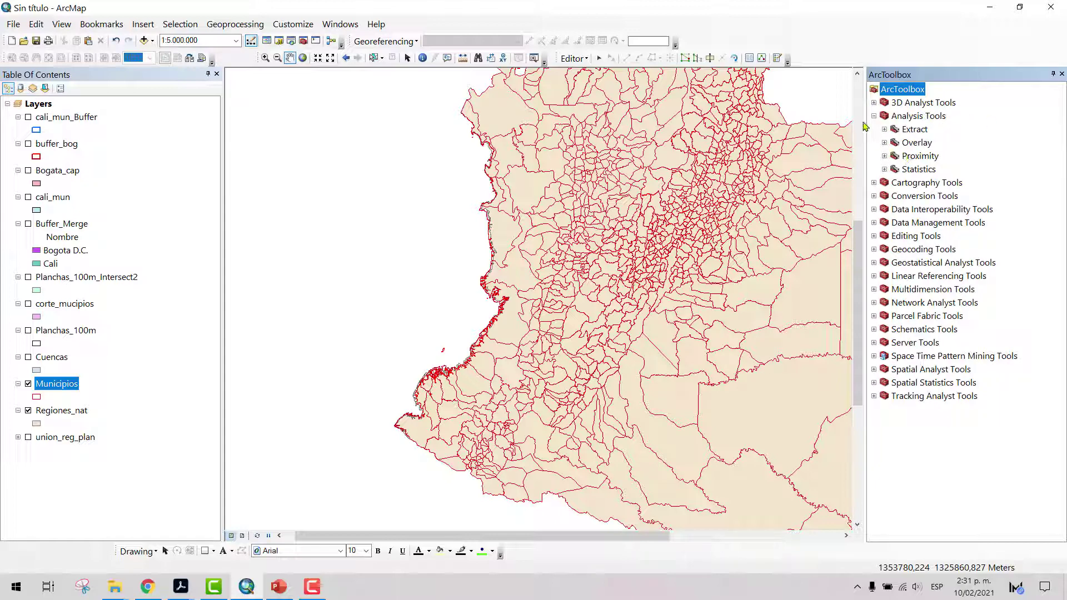
{"action": "left_click", "coordinate": [885, 143]}
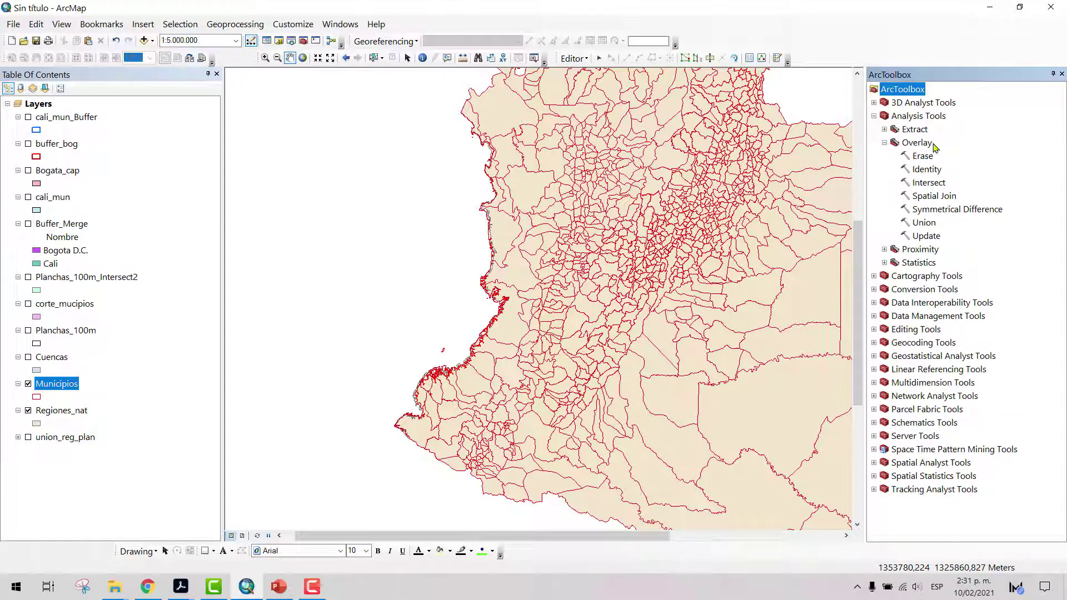
{"action": "left_click", "coordinate": [937, 198]}
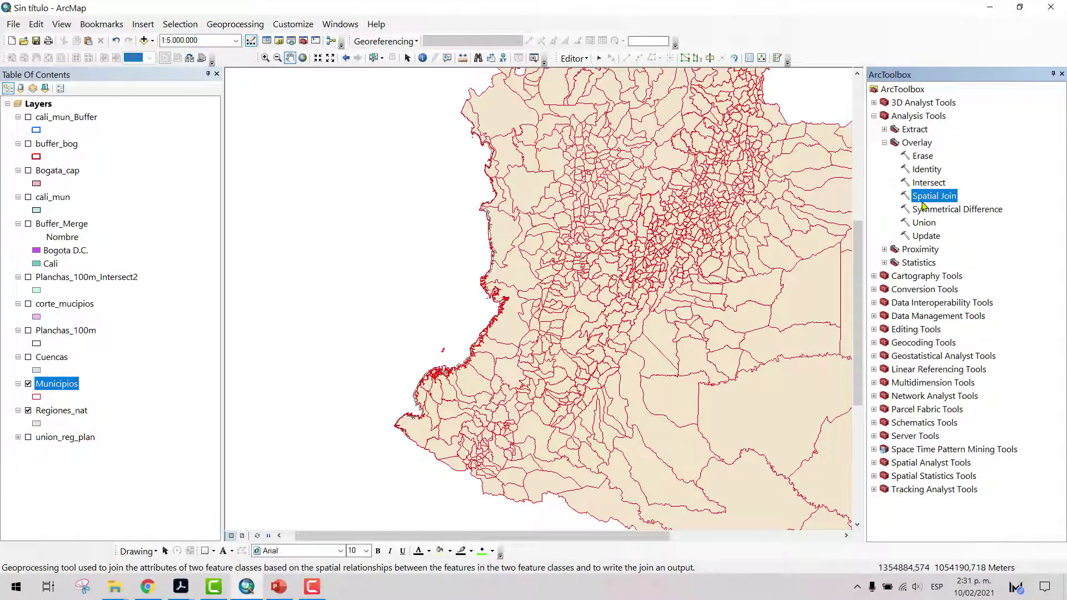
{"action": "double_click", "coordinate": [946, 199]}
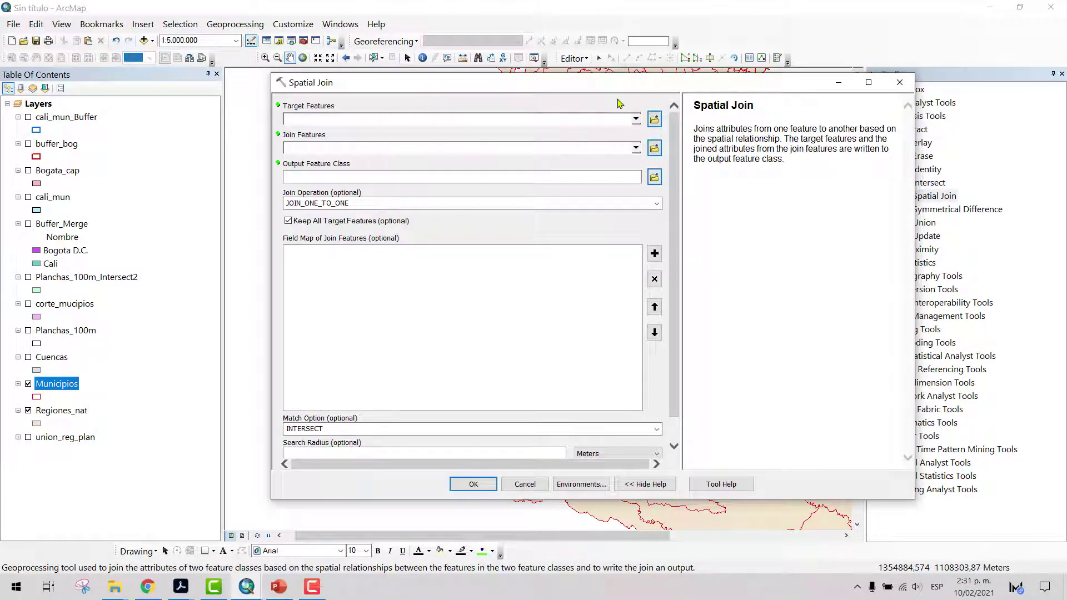
{"action": "left_click_drag", "start_coordinate": [594, 90], "coordinate": [699, 102]}
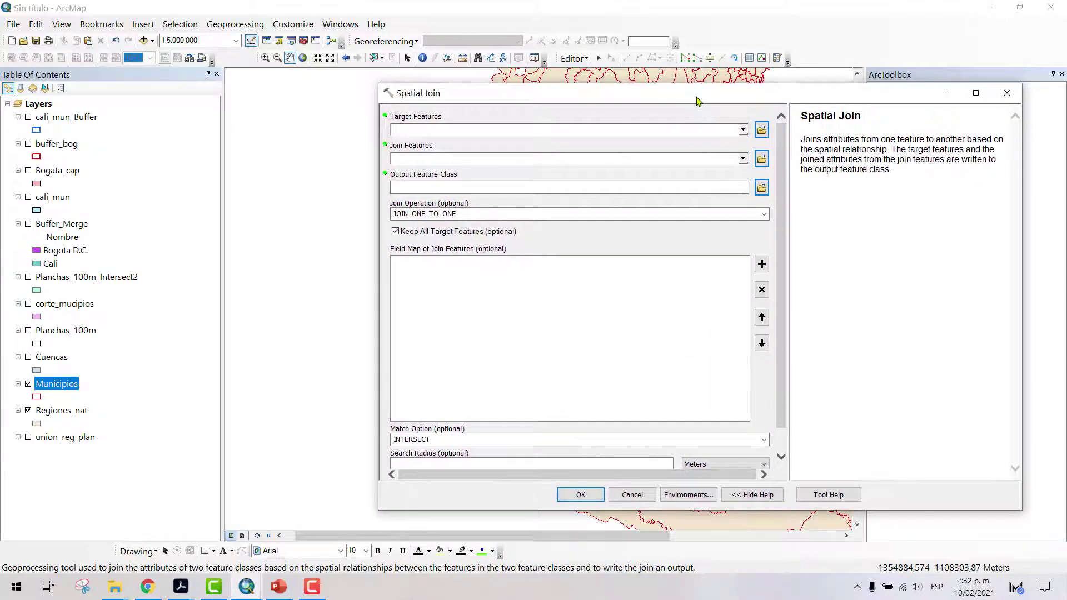
Set Municipios as the target features and Regiones_nat as the join features of the Spatial Join
{"action": "left_click", "coordinate": [743, 130]}
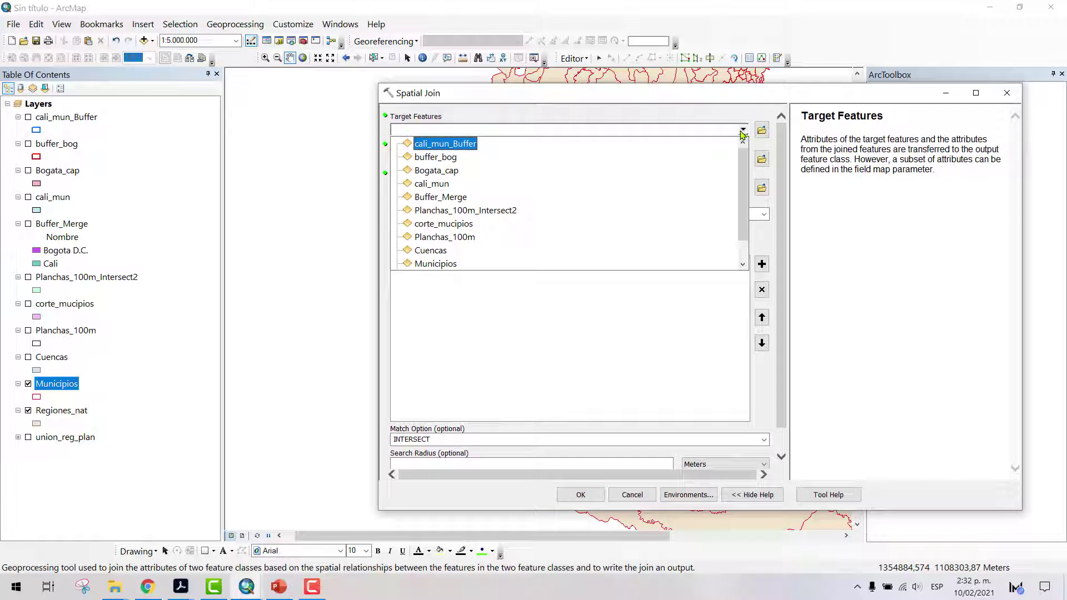
{"action": "left_click", "coordinate": [459, 265]}
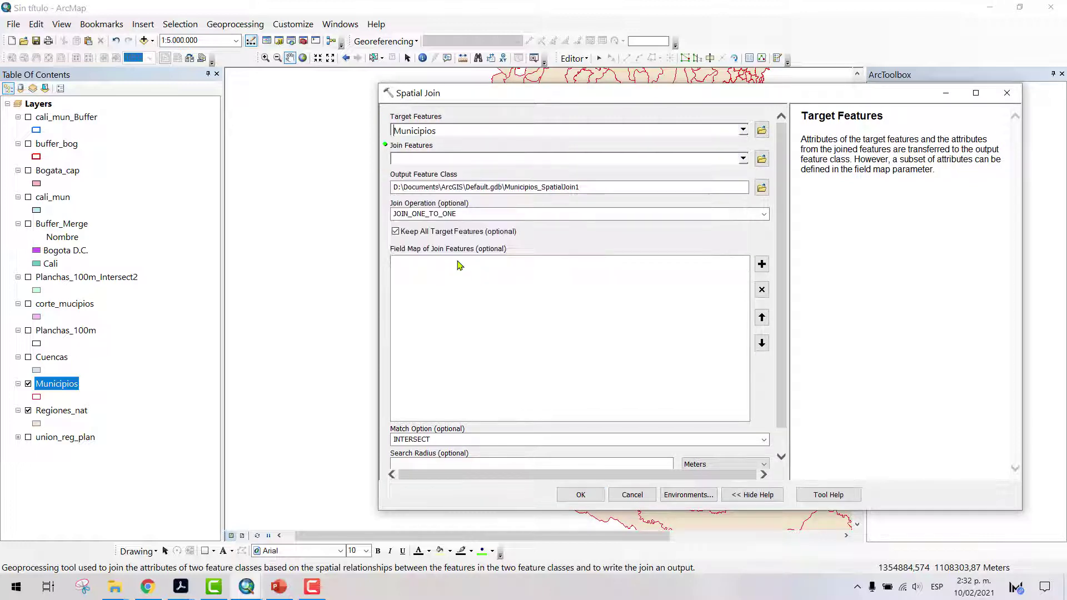
{"action": "left_click", "coordinate": [743, 160]}
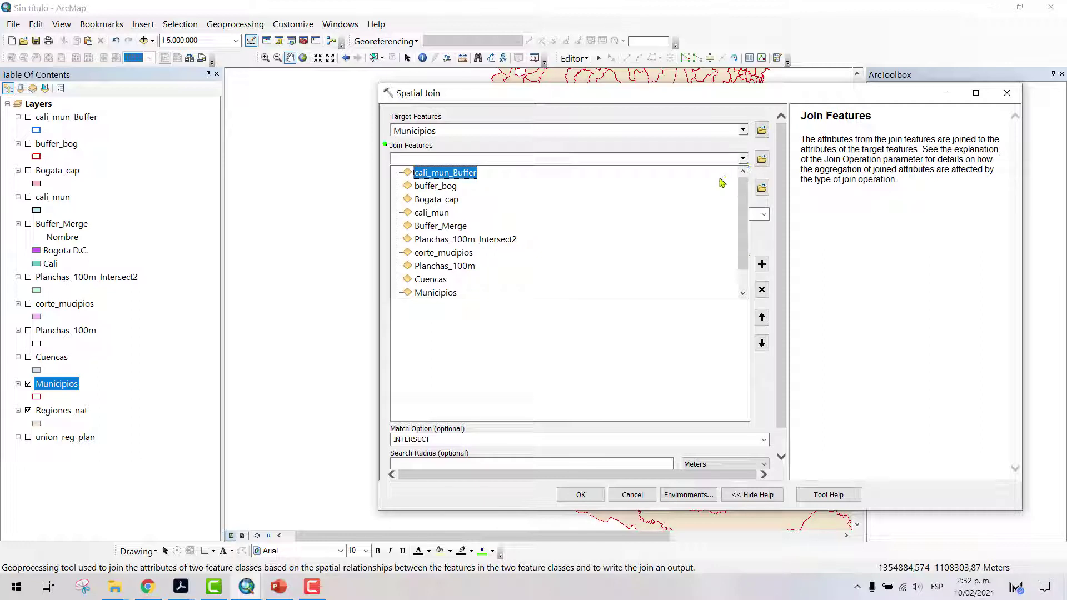
{"action": "scroll", "coordinate": [456, 209], "scroll_direction": "down", "scroll_amount": 1}
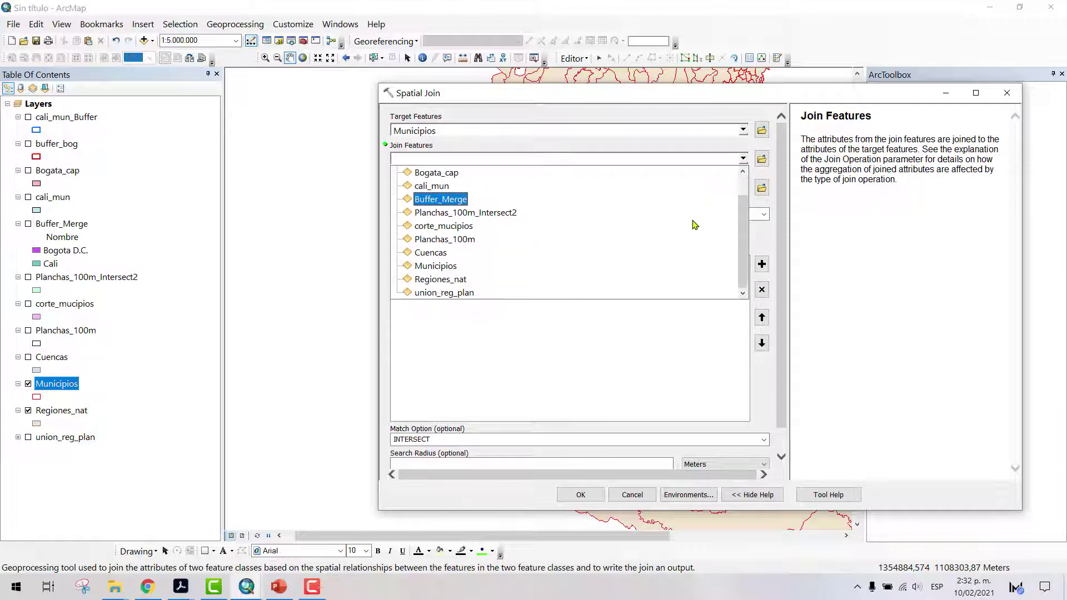
{"action": "left_click", "coordinate": [492, 280]}
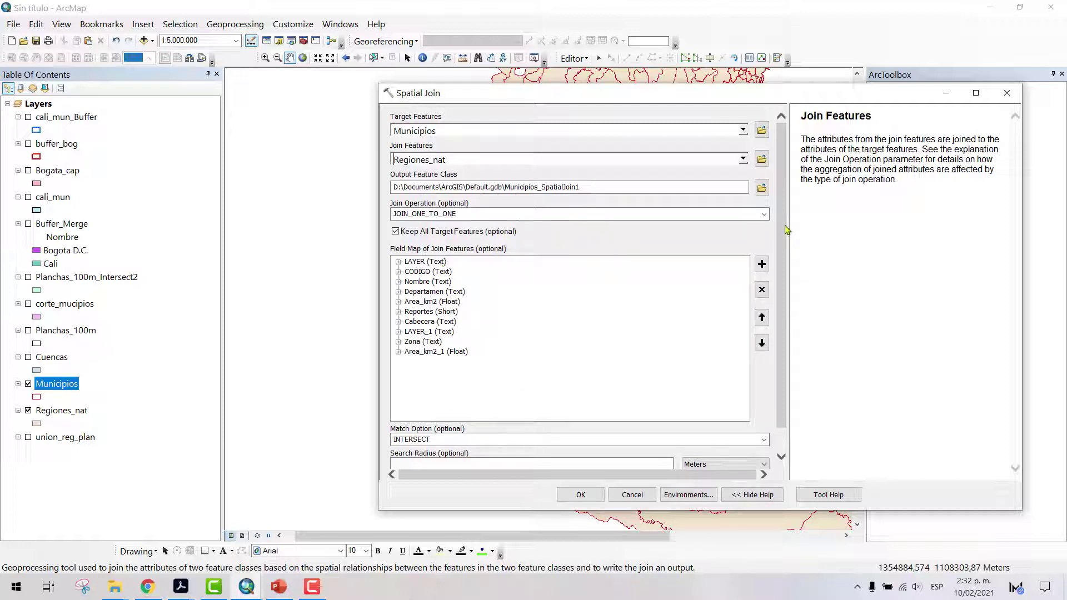
Review the available match options for the Spatial Join and choose INTERSECT
{"action": "left_click_drag", "start_coordinate": [784, 238], "coordinate": [785, 331]}
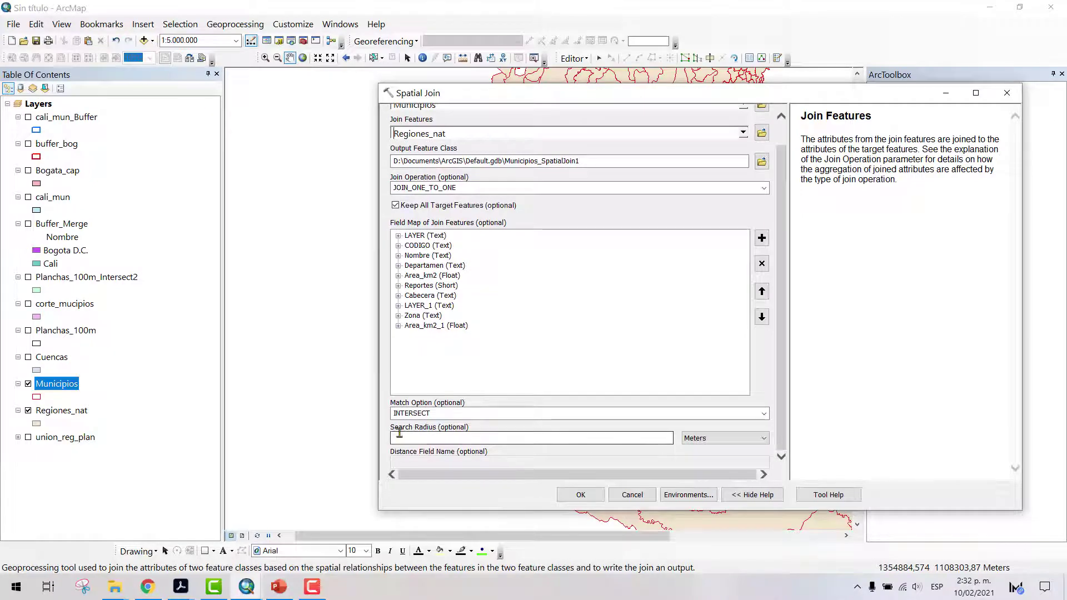
{"action": "left_click", "coordinate": [763, 414]}
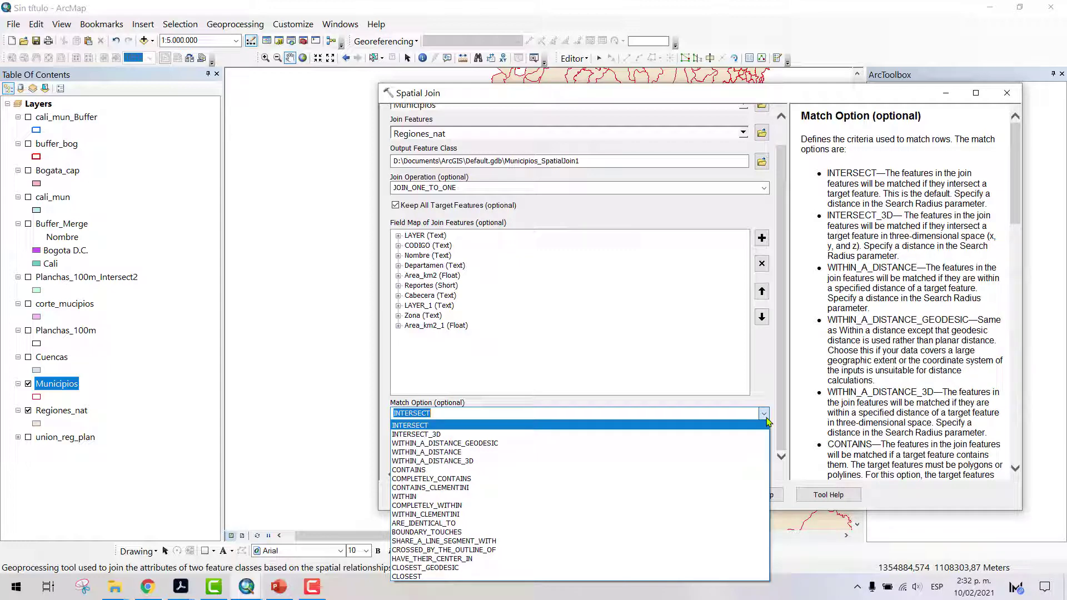
{"action": "left_click", "coordinate": [767, 419]}
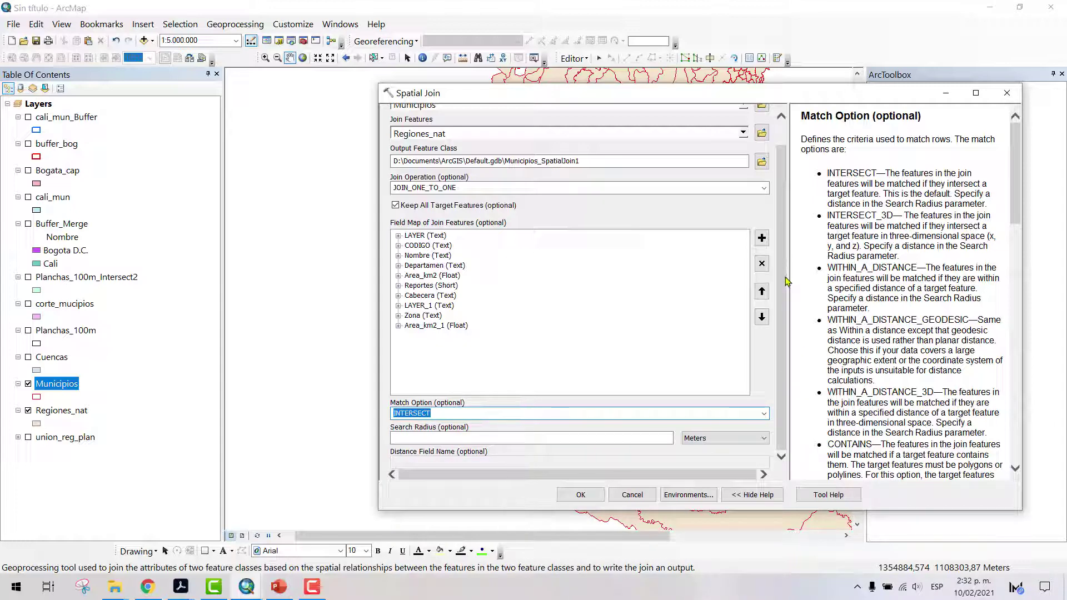
{"action": "left_click", "coordinate": [765, 415]}
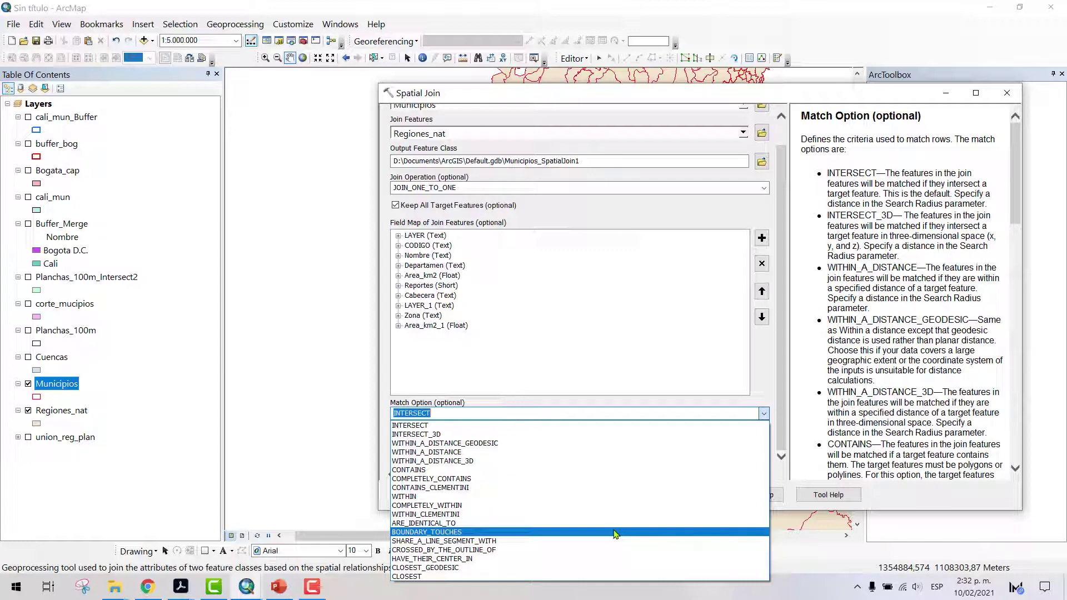
{"action": "left_click", "coordinate": [556, 425]}
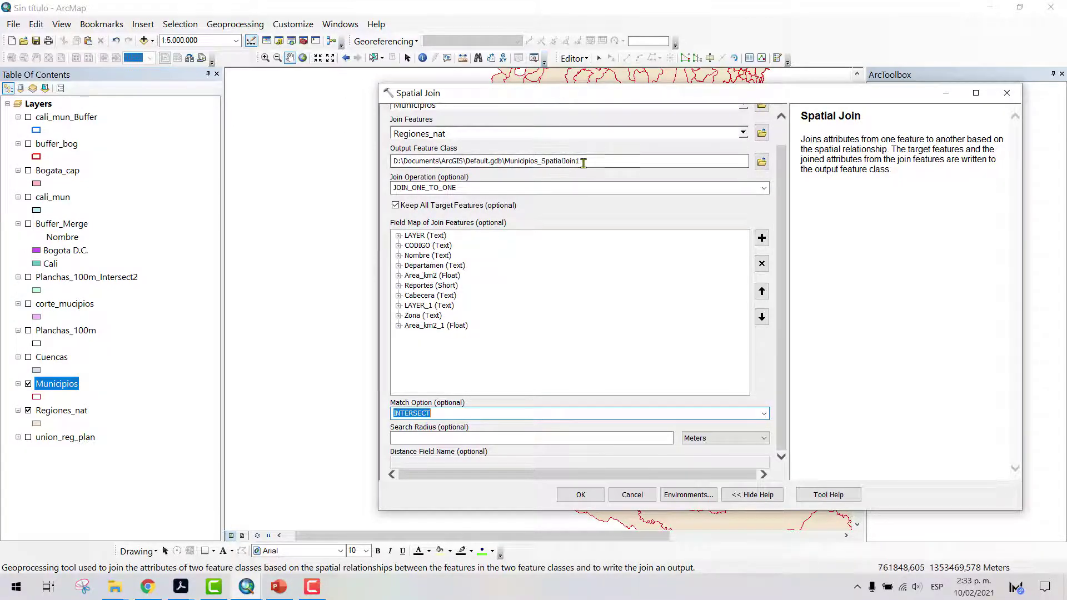
Set the output to Municipios_SpatialJoin1 in the Shape col folder and run the Spatial Join
{"action": "left_click_drag", "start_coordinate": [582, 161], "coordinate": [504, 146]}
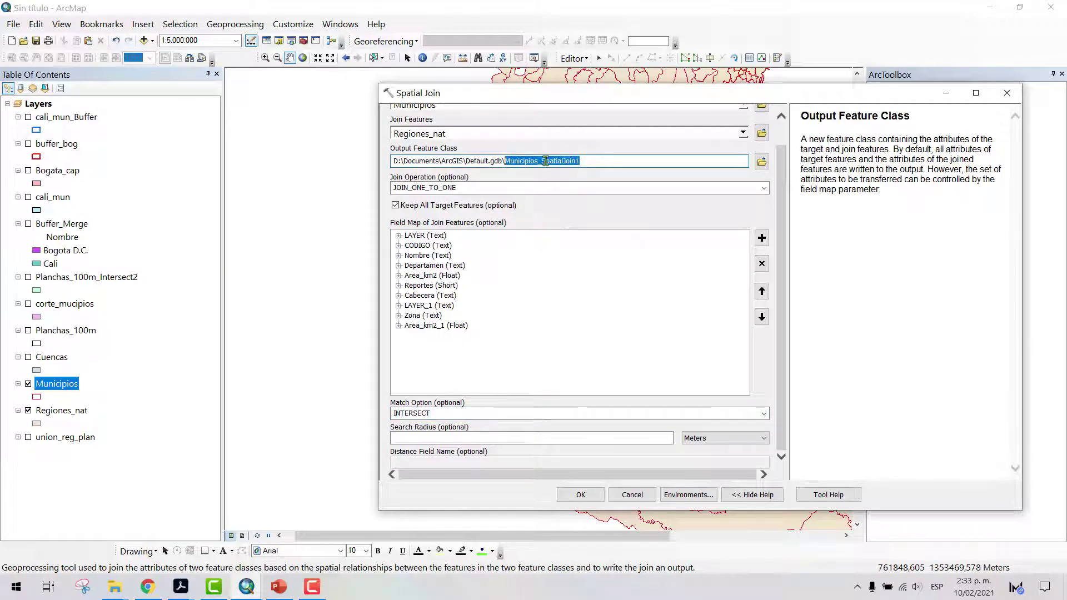
{"action": "right_click", "coordinate": [544, 160]}
{"action": "left_click", "coordinate": [558, 197]}
{"action": "left_click", "coordinate": [761, 163]}
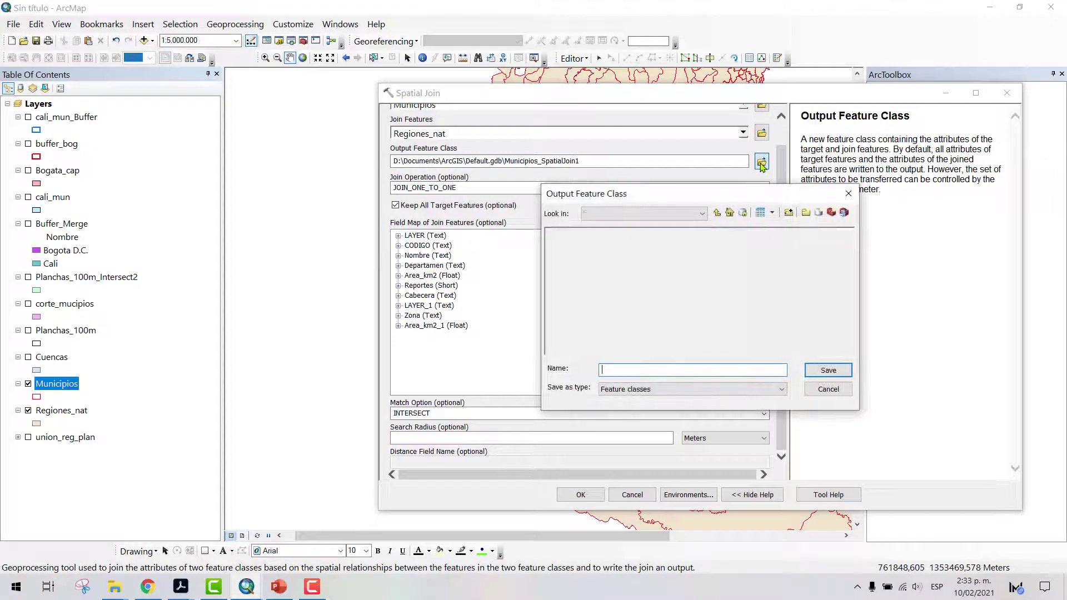
{"action": "left_click", "coordinate": [676, 366]}
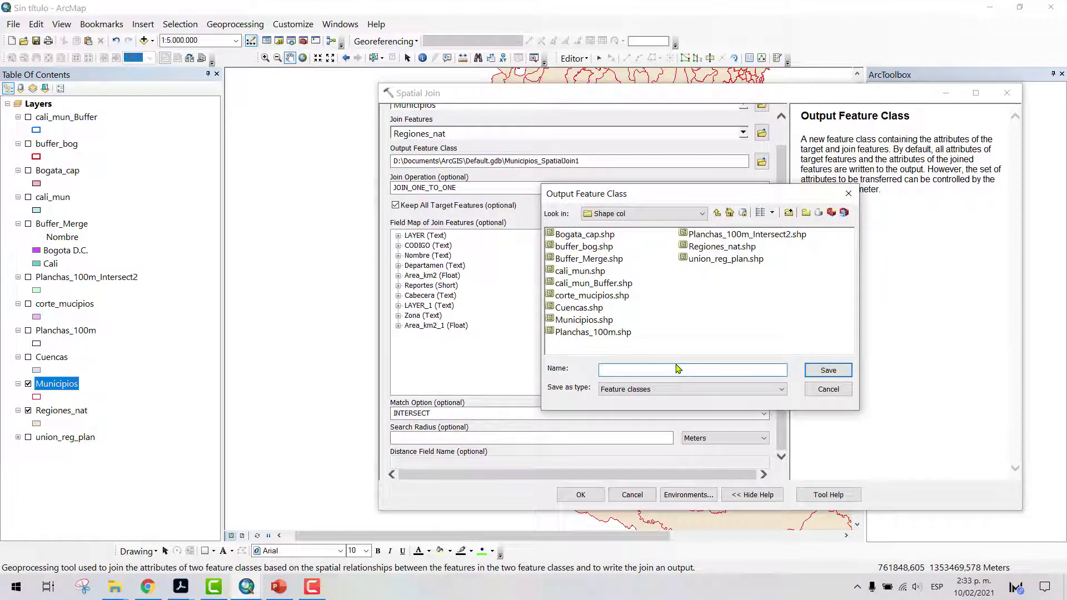
{"action": "key", "text": "ctrl+v"}
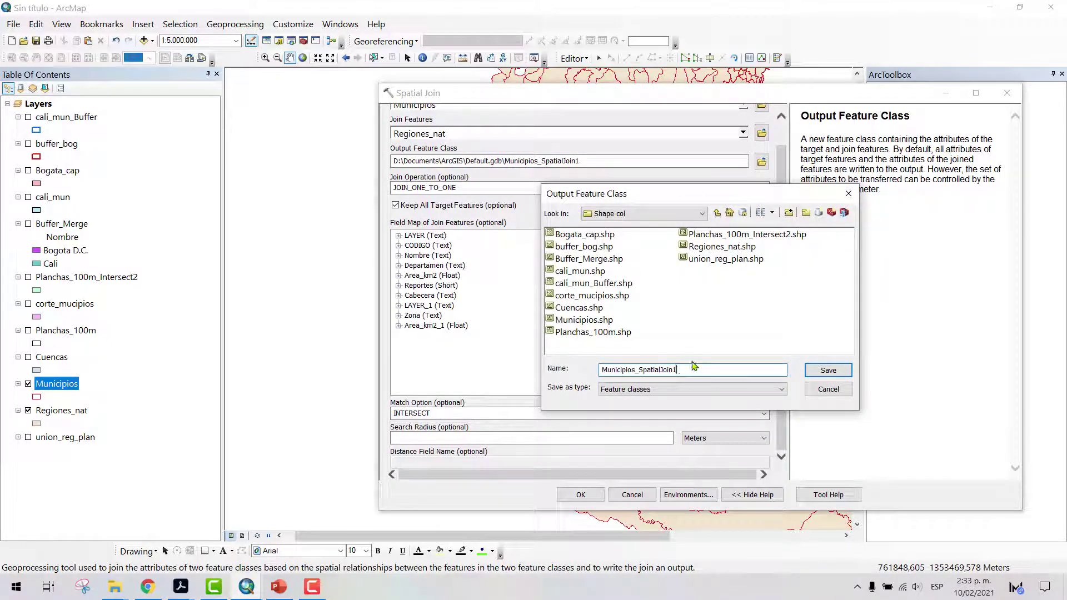
{"action": "left_click", "coordinate": [845, 373]}
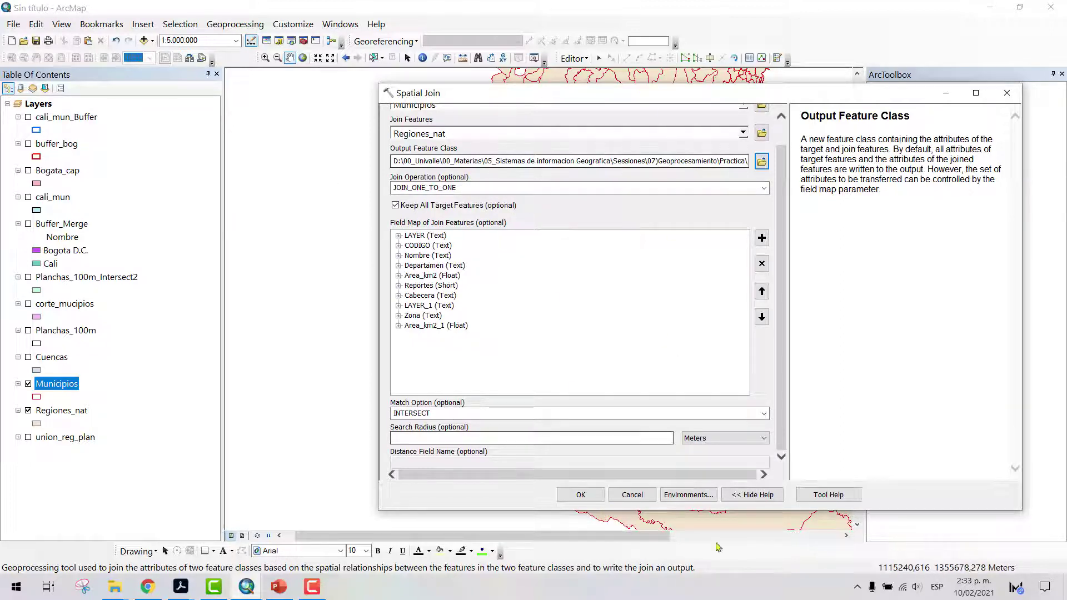
{"action": "left_click", "coordinate": [593, 495]}
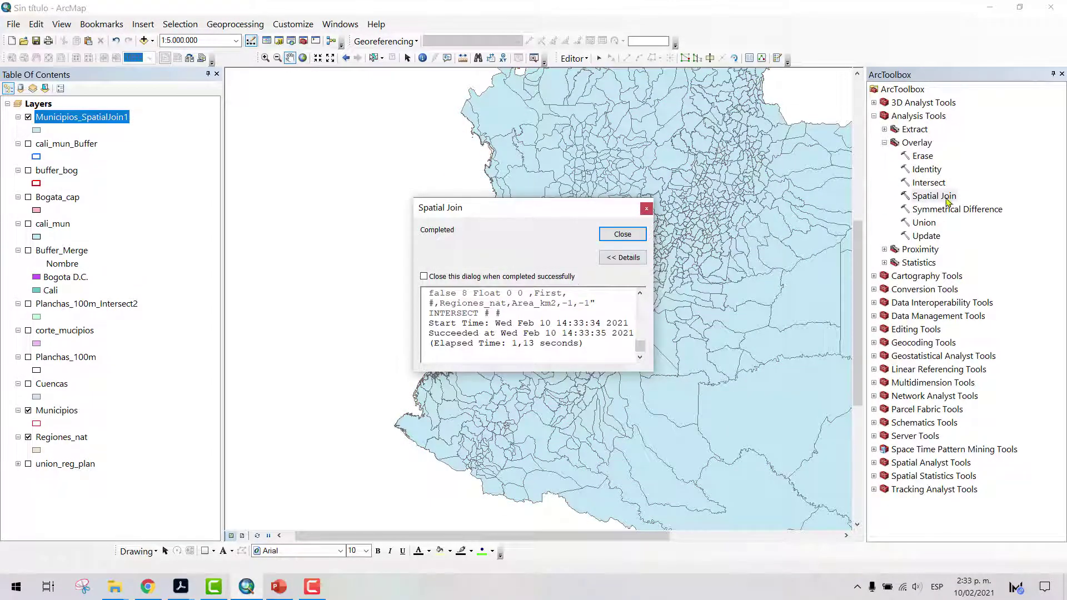
{"action": "left_click", "coordinate": [646, 209]}
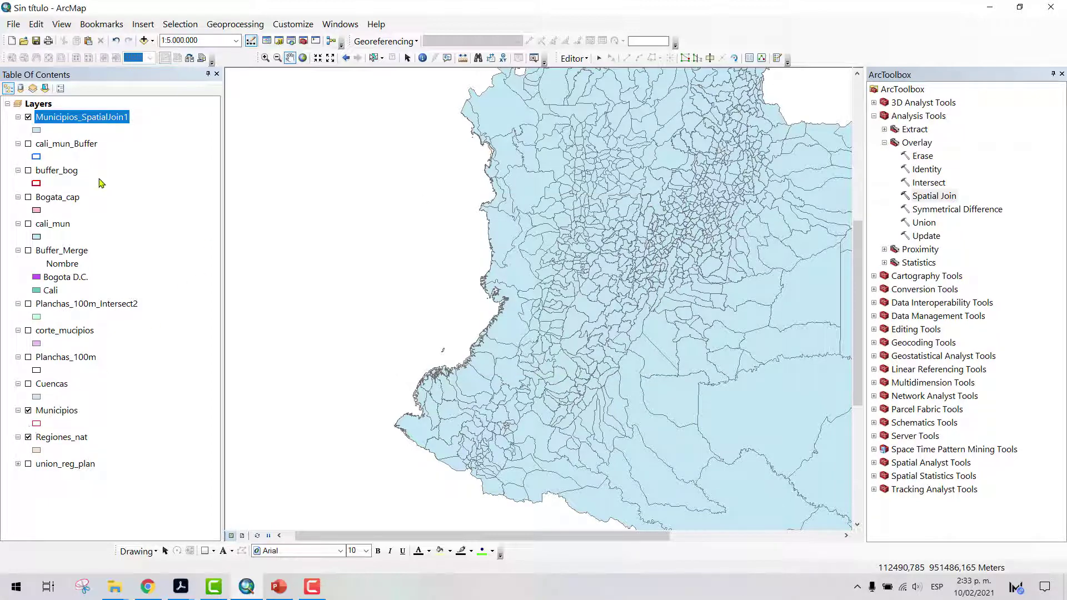
Hide Municipios and Regiones_nat, and check the Zona field in the maximized Municipios_SpatialJoin1 attribute table
{"action": "left_click", "coordinate": [28, 410]}
{"action": "left_click", "coordinate": [28, 437]}
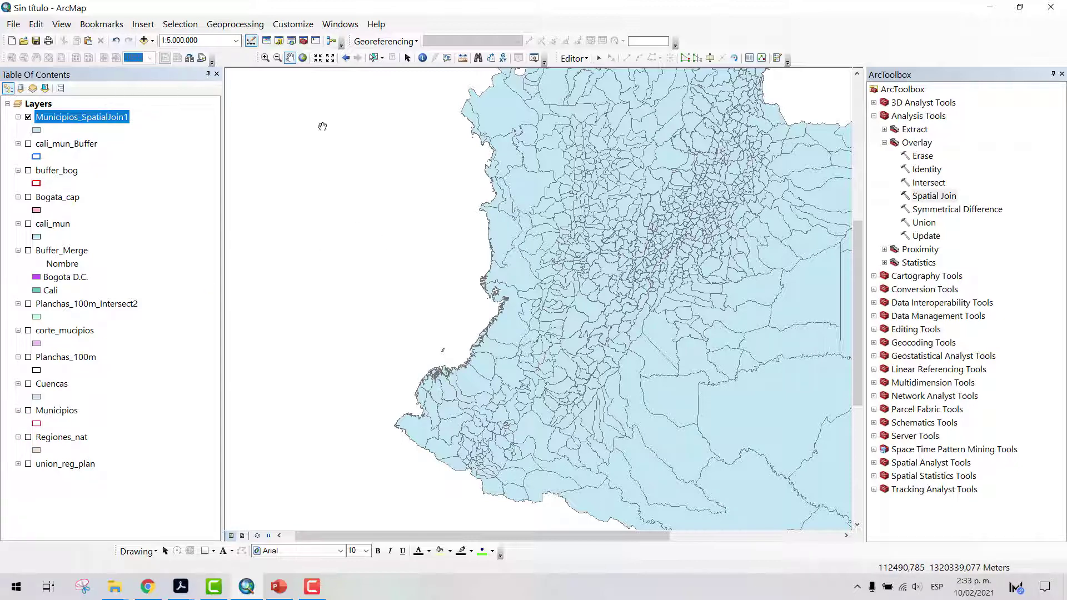
{"action": "right_click", "coordinate": [98, 117]}
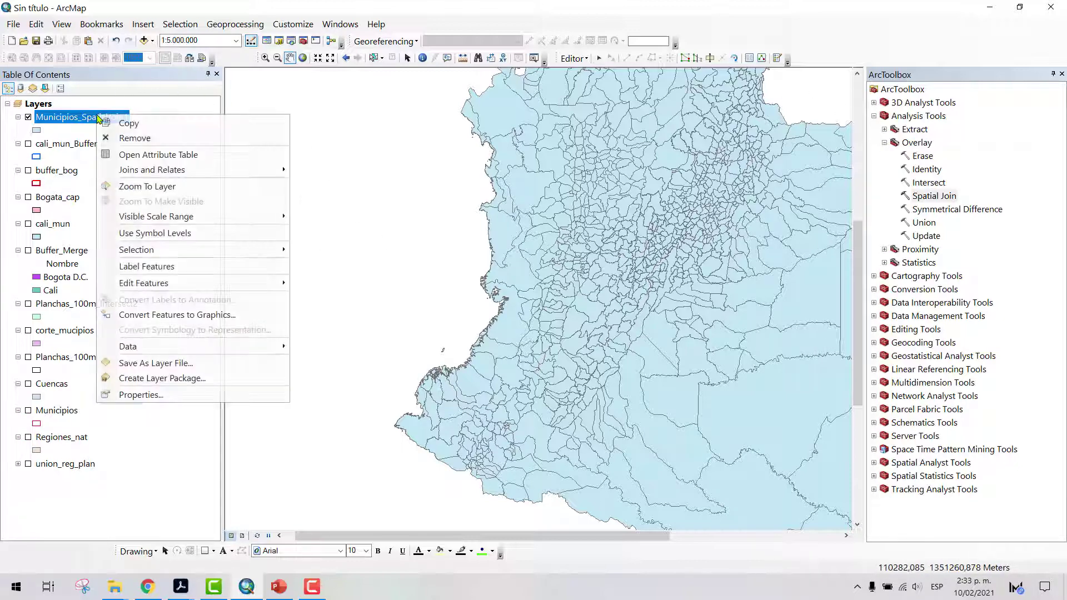
{"action": "left_click", "coordinate": [153, 157]}
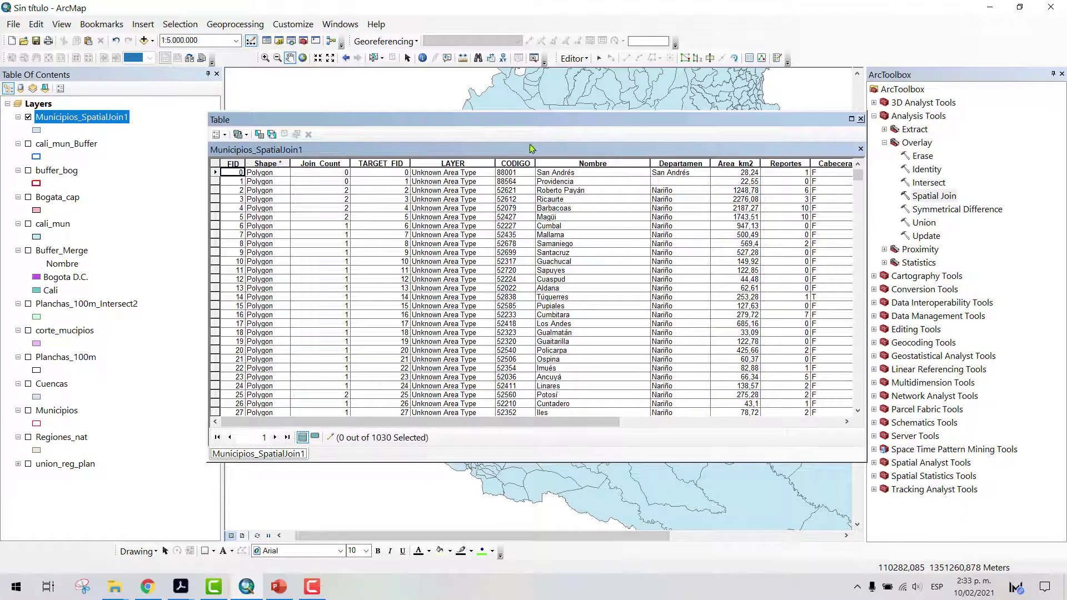
{"action": "left_click_drag", "start_coordinate": [802, 121], "coordinate": [684, 103]}
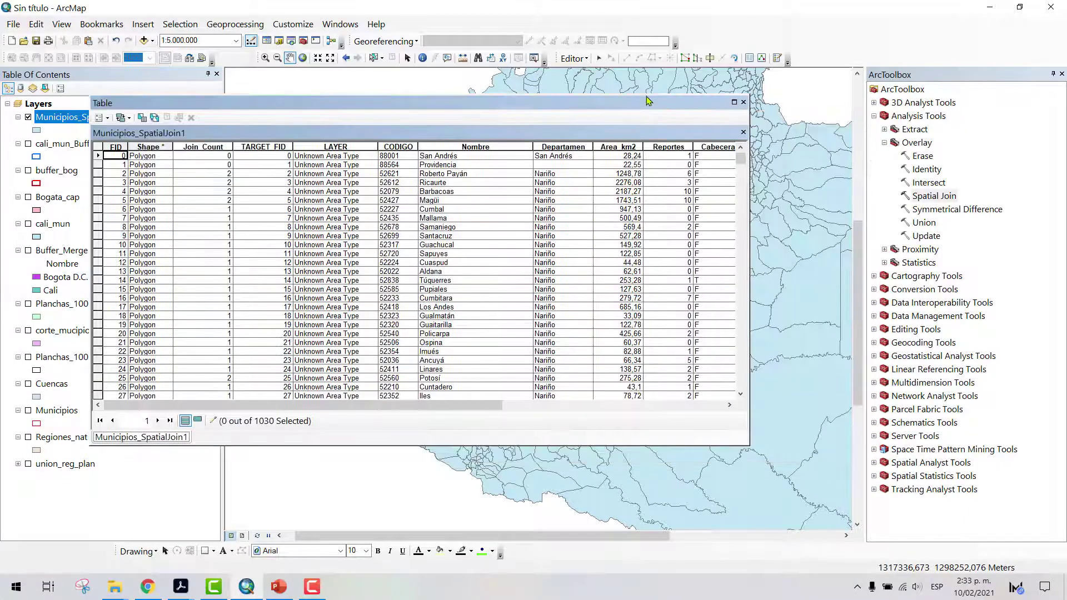
{"action": "left_click", "coordinate": [734, 102]}
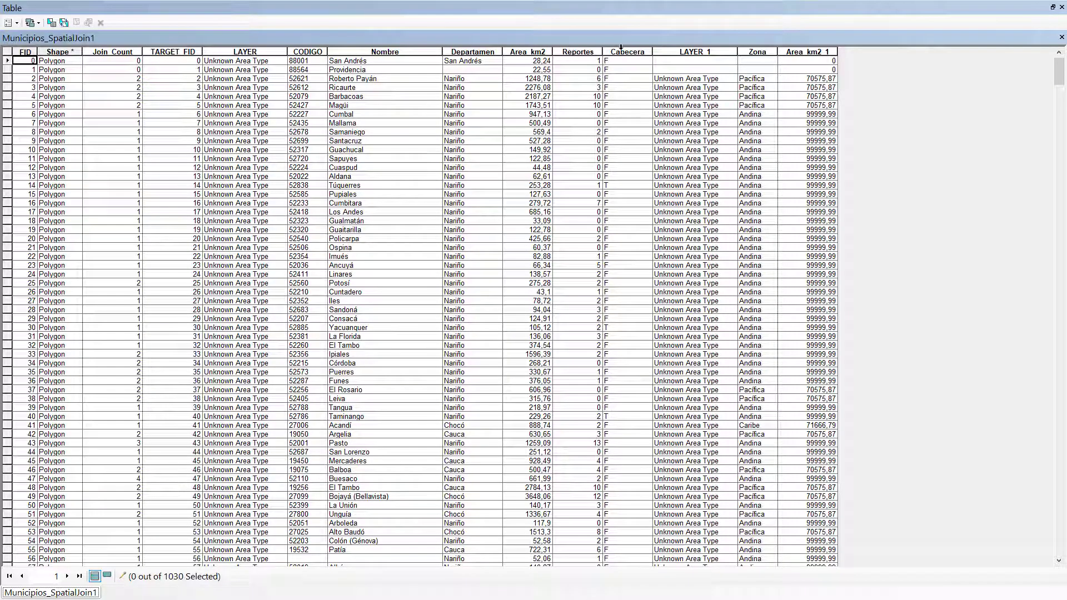
{"action": "left_click", "coordinate": [759, 51]}
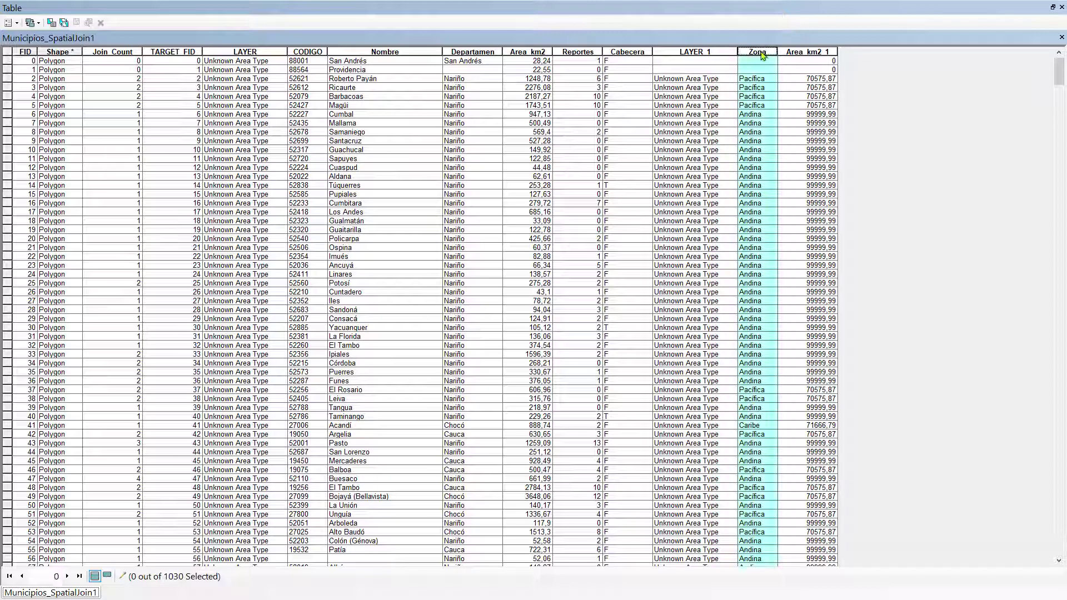
{"action": "scroll", "coordinate": [776, 300], "scroll_direction": "down", "scroll_amount": 20}
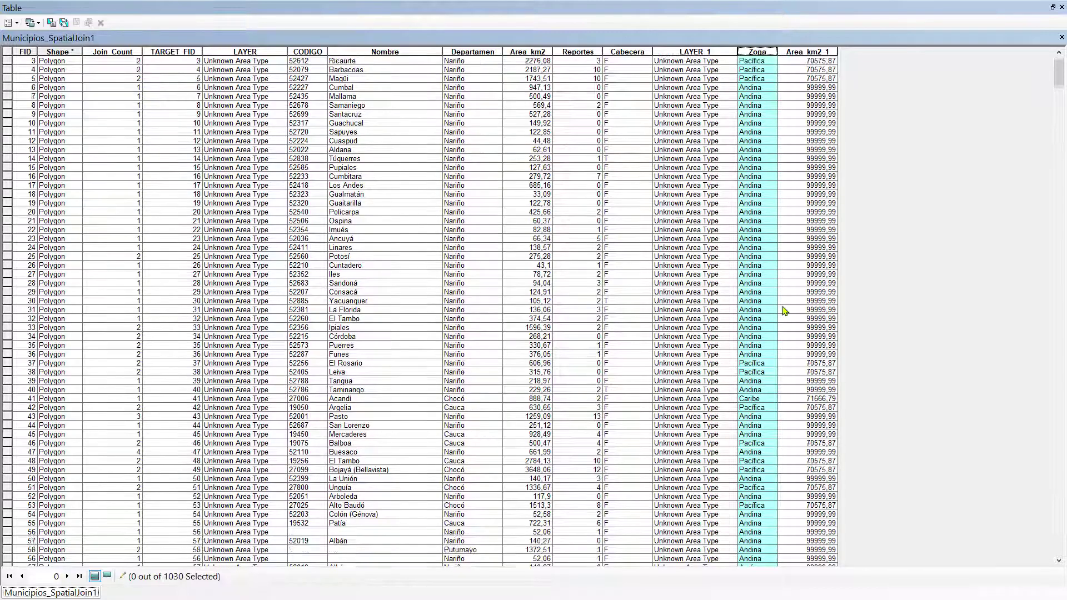
{"action": "left_click_drag", "start_coordinate": [1058, 103], "coordinate": [1059, 70]}
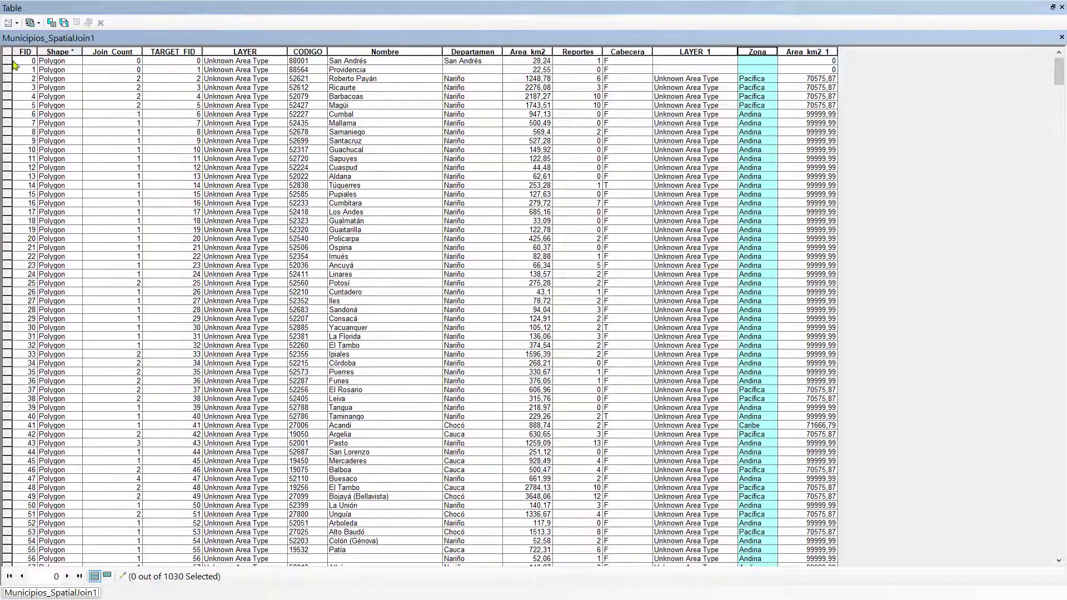
Select the San Andrés and Providencia records, close the table and locate both islands on the map
{"action": "left_click_drag", "start_coordinate": [11, 62], "coordinate": [11, 70]}
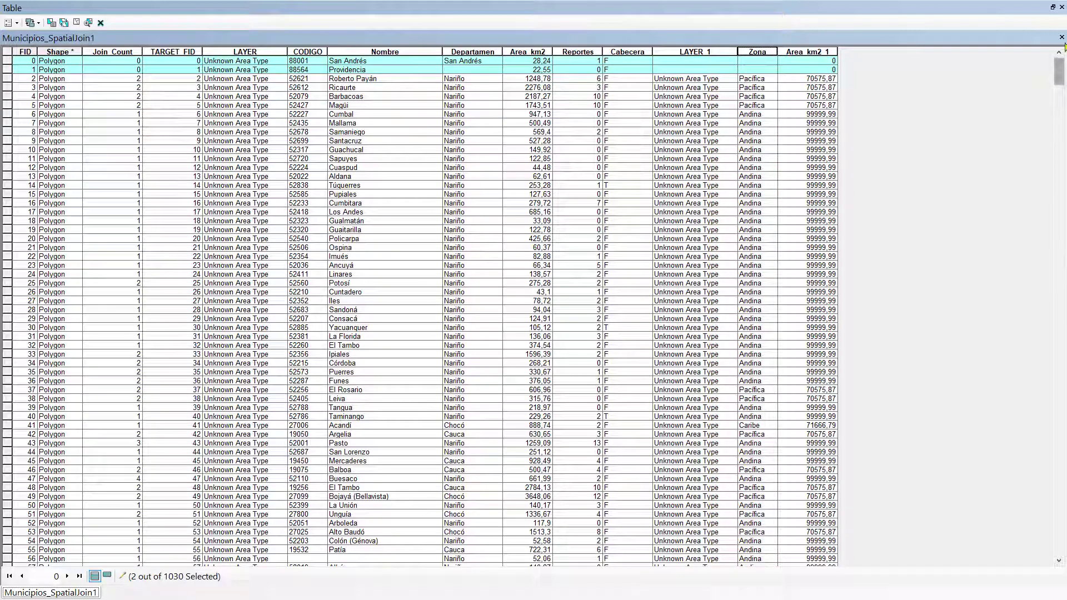
{"action": "left_click", "coordinate": [1061, 37]}
{"action": "scroll", "coordinate": [590, 319], "scroll_direction": "up", "scroll_amount": 1}
{"action": "scroll", "coordinate": [591, 320], "scroll_direction": "up", "scroll_amount": 4}
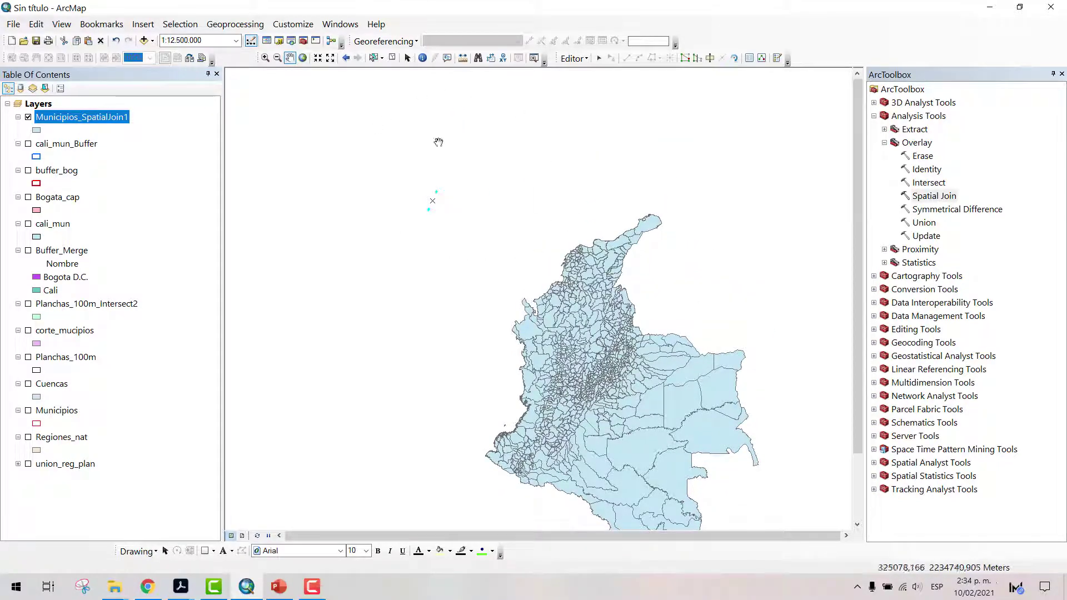
{"action": "left_click_drag", "start_coordinate": [574, 306], "coordinate": [546, 254]}
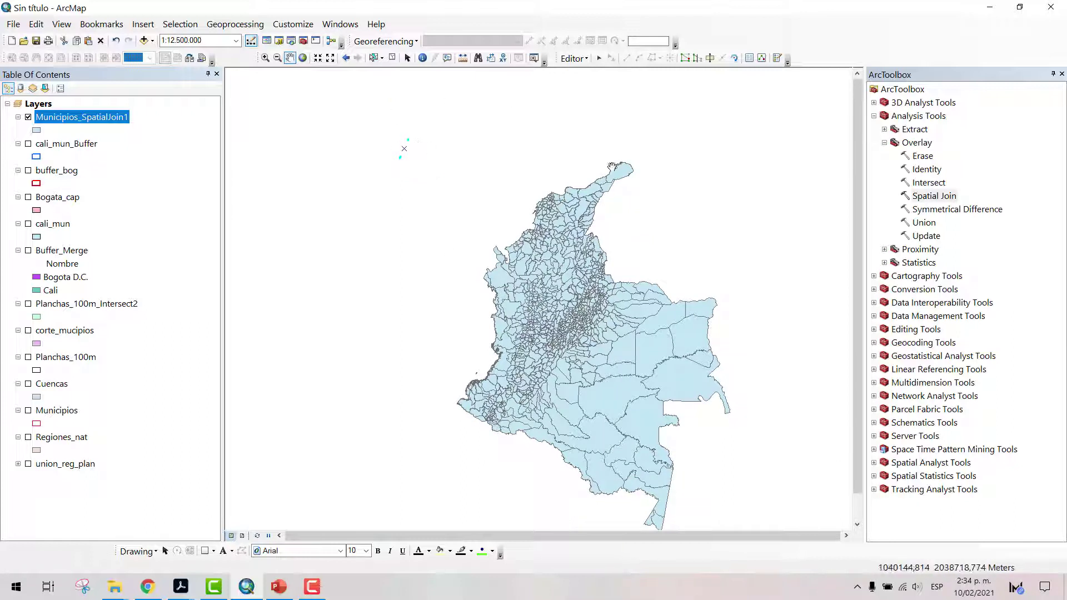
{"action": "left_click_drag", "start_coordinate": [379, 222], "coordinate": [384, 198]}
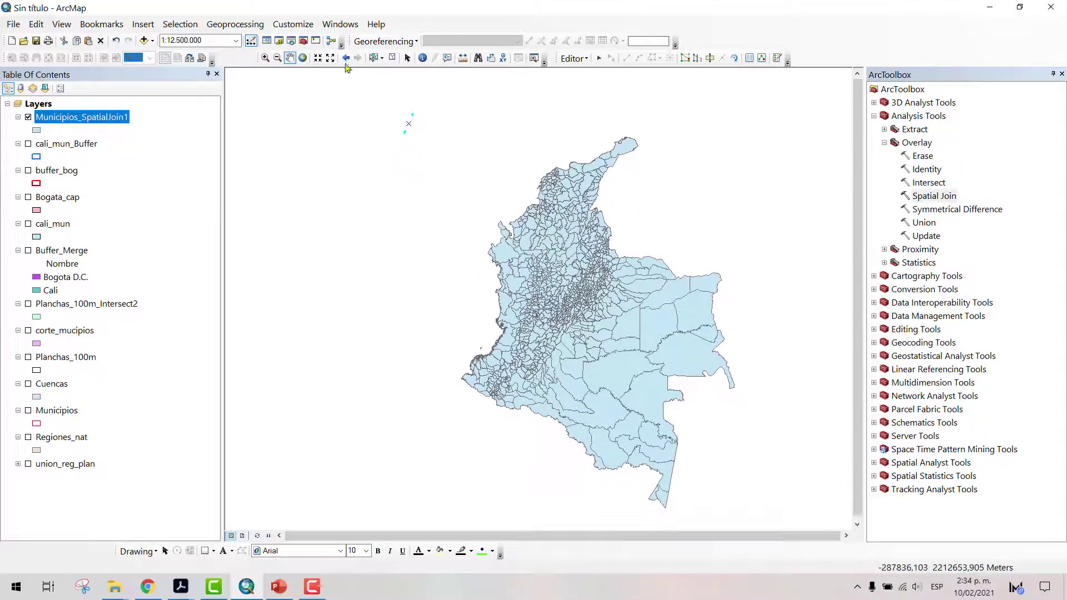
Clear the selection and compare Municipios_SpatialJoin1 with Regiones_nat by switching their visibility, leaving only Municipios_SpatialJoin1 shown
{"action": "left_click", "coordinate": [392, 59]}
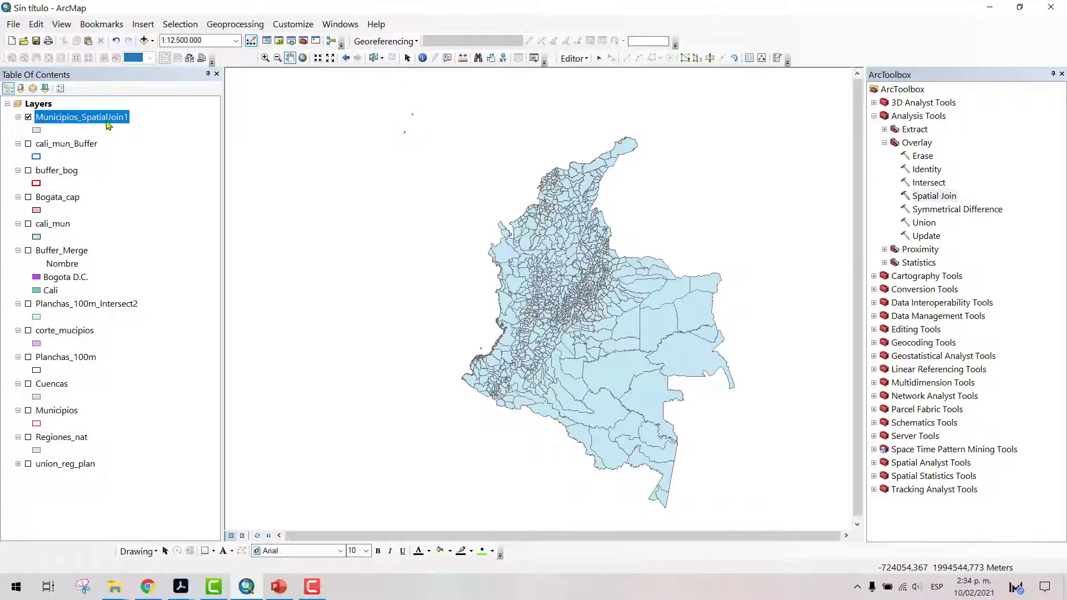
{"action": "left_click", "coordinate": [29, 438]}
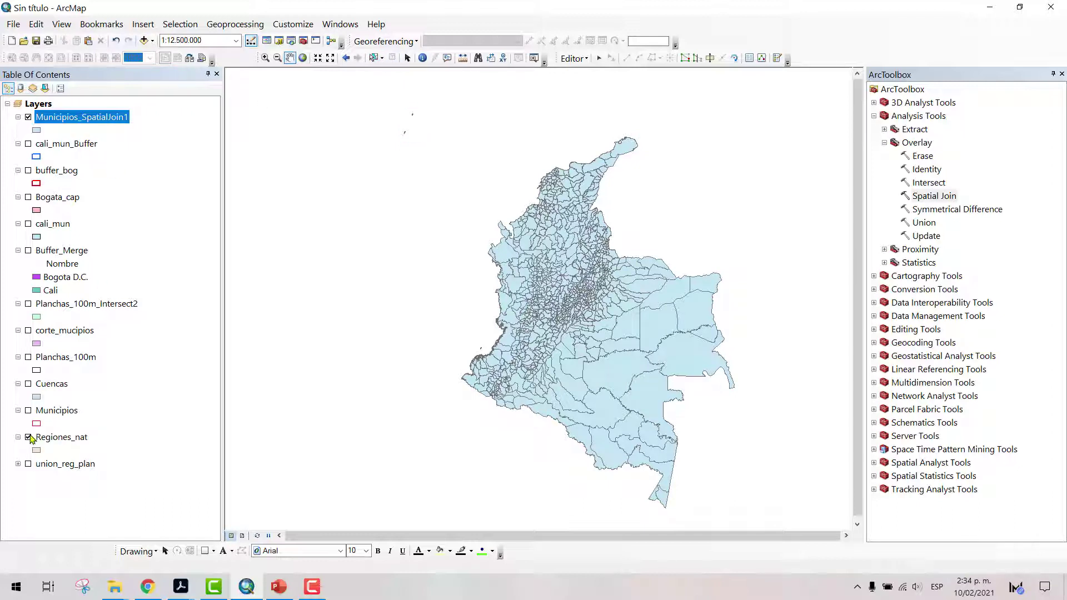
{"action": "left_click", "coordinate": [28, 118]}
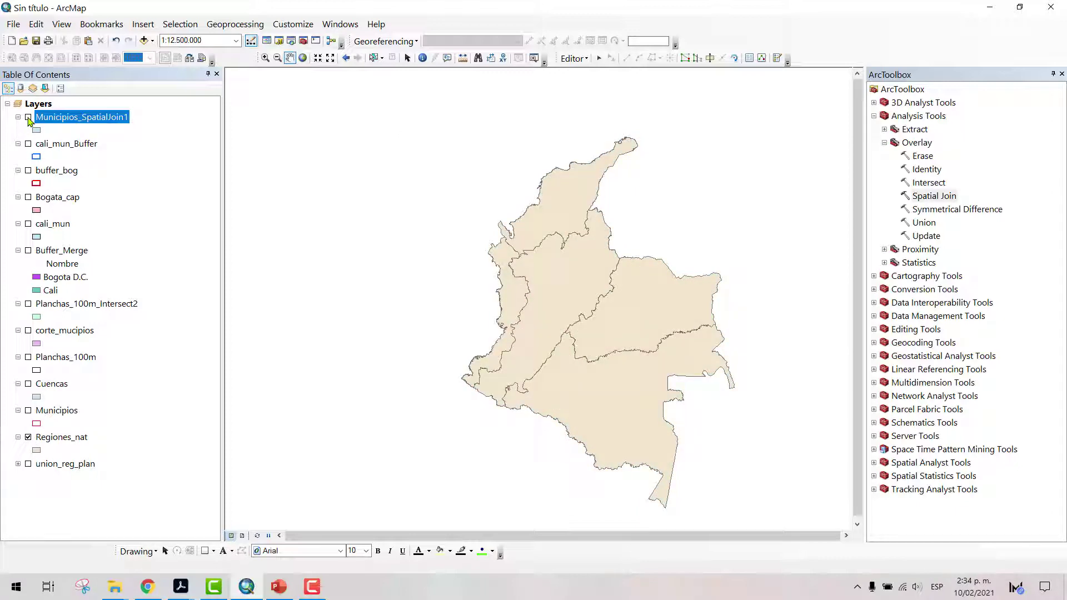
{"action": "left_click", "coordinate": [28, 118]}
{"action": "left_click", "coordinate": [29, 438]}
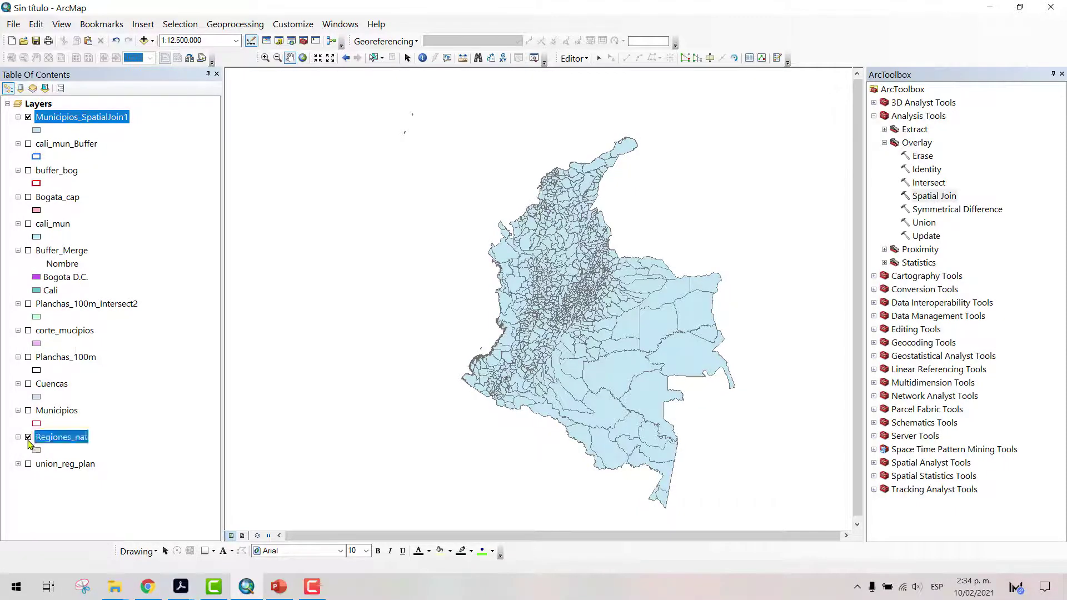
Identify San José del Guaviare, Riohacha and Cartagena del Chairá in Municipios_SpatialJoin1 and check the Zona field of each
{"action": "left_click", "coordinate": [422, 58]}
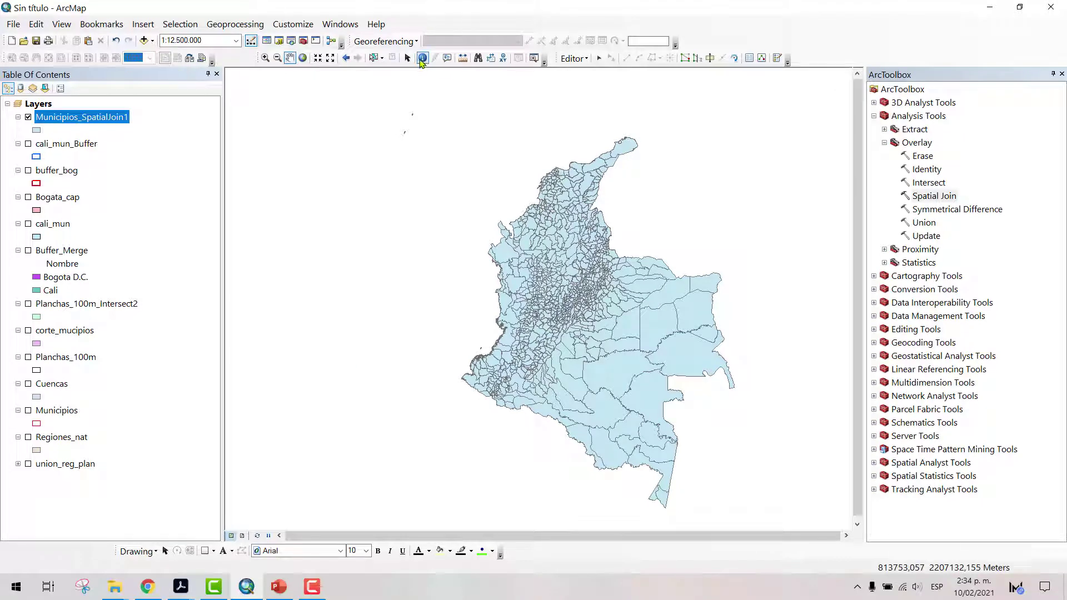
{"action": "left_click", "coordinate": [629, 373]}
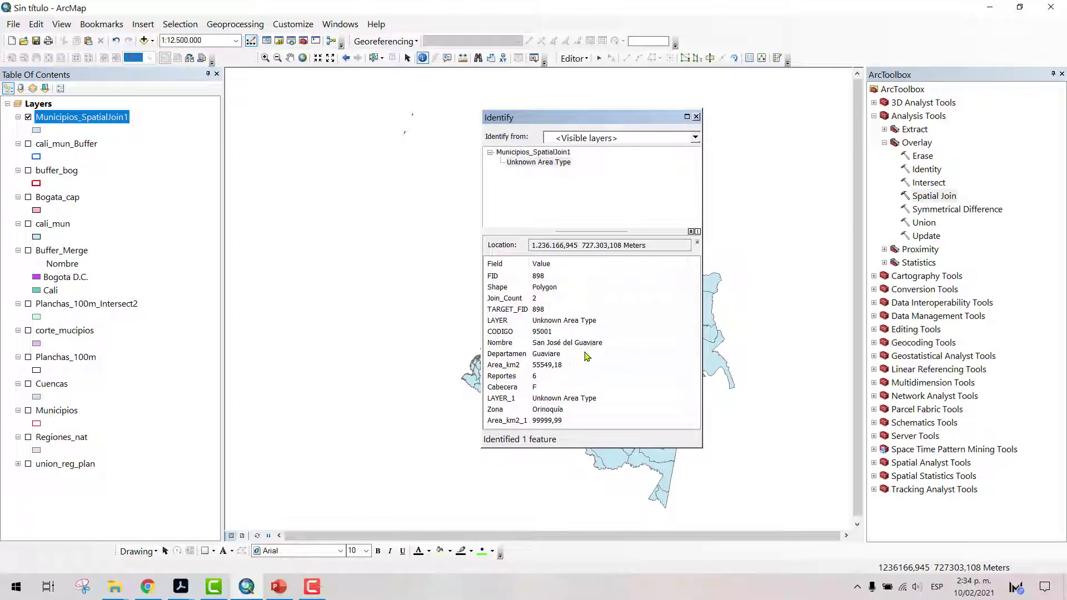
{"action": "left_click", "coordinate": [556, 412]}
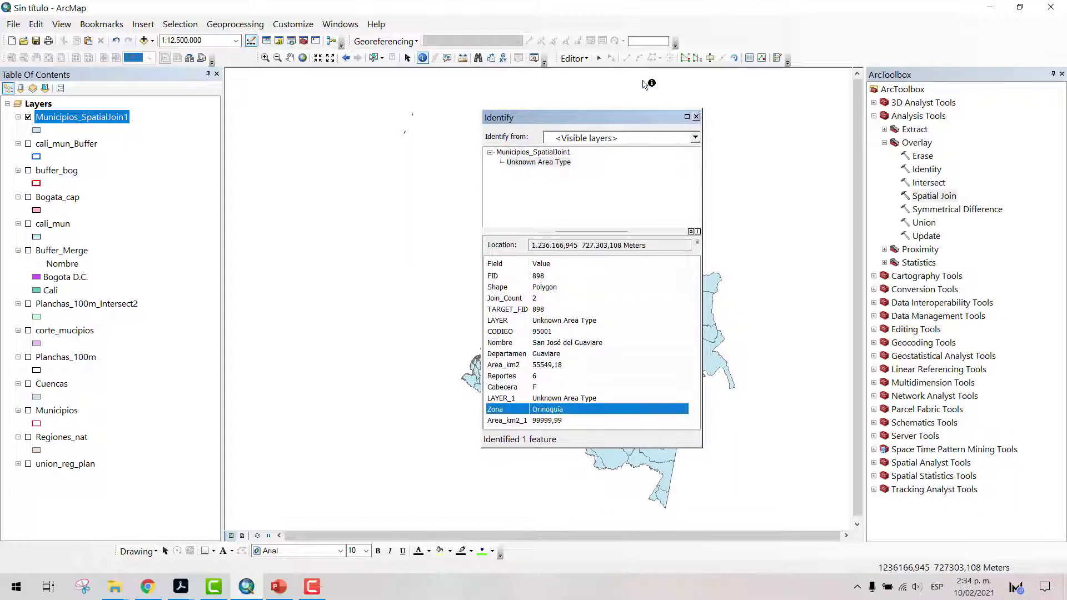
{"action": "left_click_drag", "start_coordinate": [595, 119], "coordinate": [401, 93]}
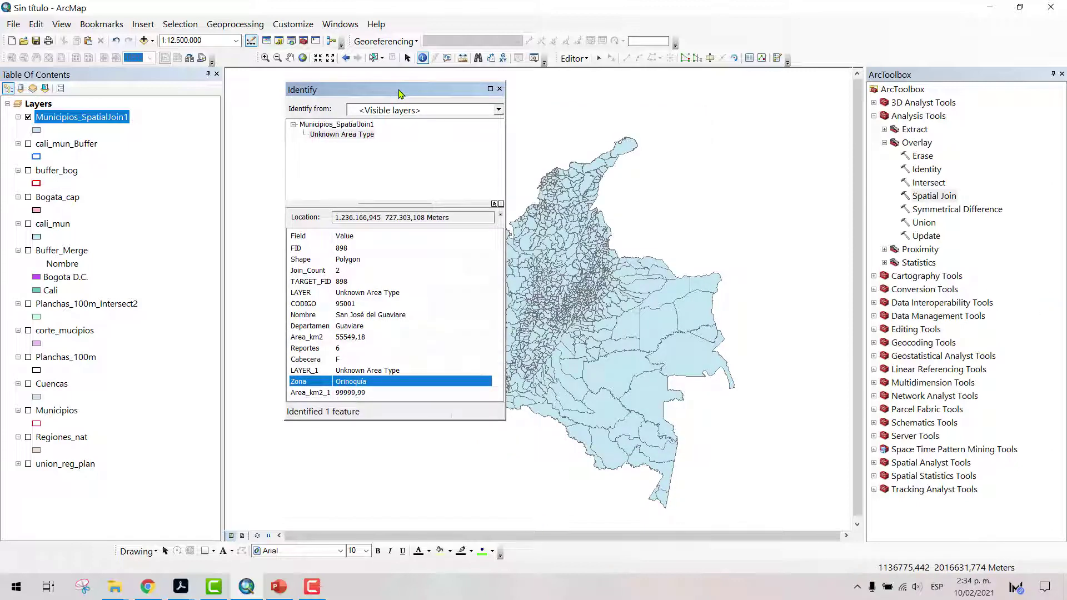
{"action": "left_click", "coordinate": [595, 170]}
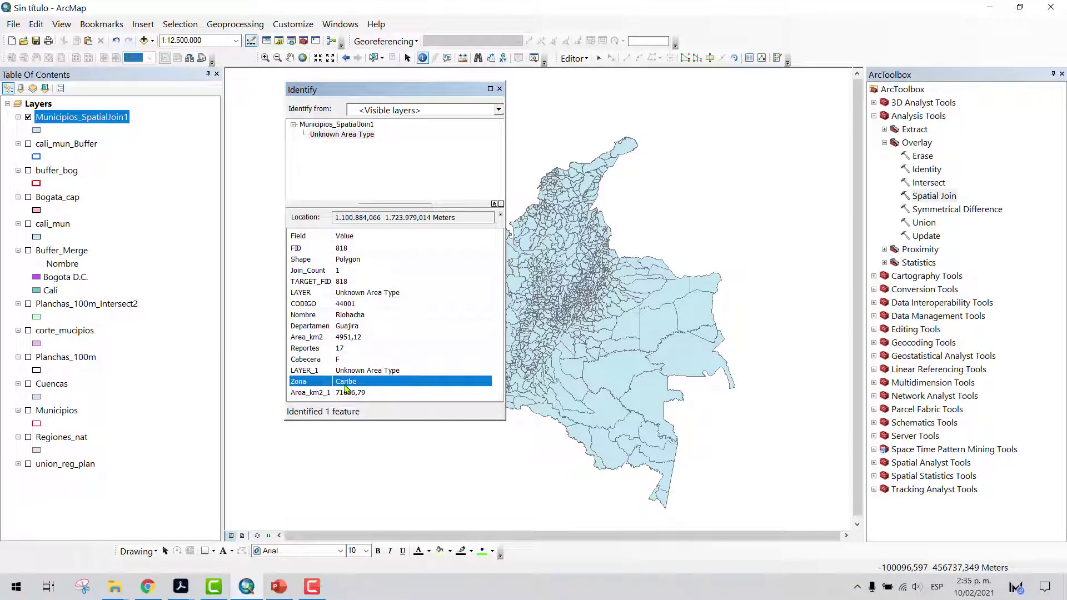
{"action": "left_click", "coordinate": [572, 405]}
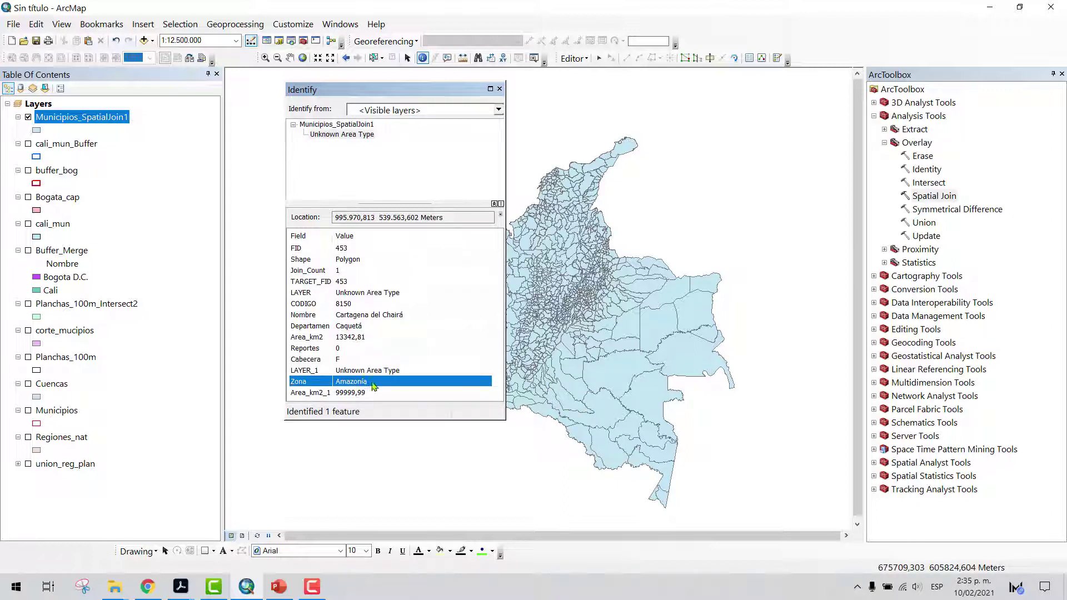
{"action": "left_click", "coordinate": [500, 89]}
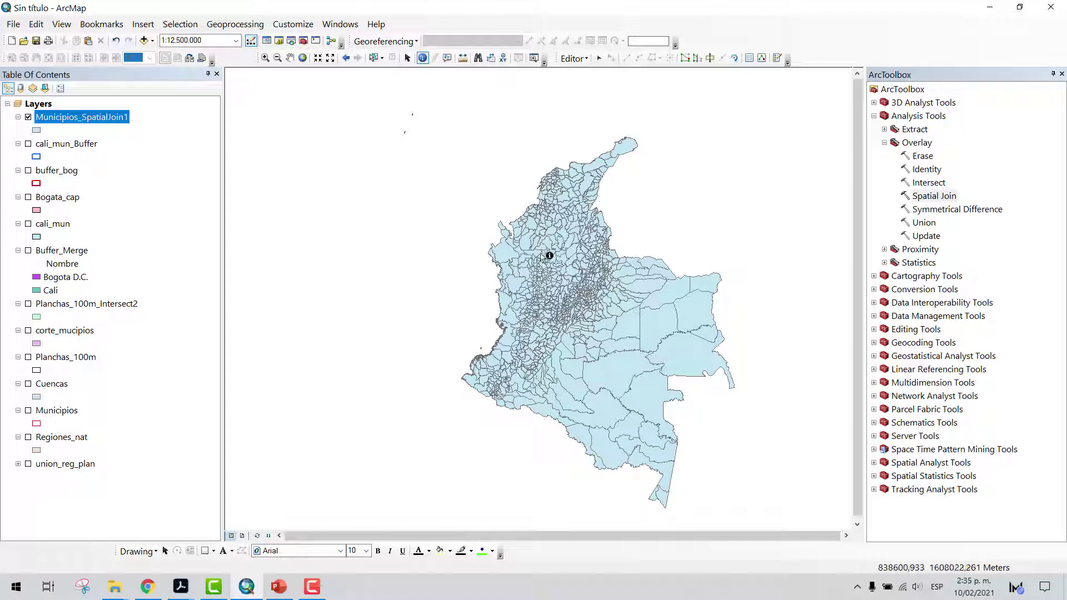
Display only the Municipios layer in the map and collapse the Overlay toolset and the Analysis Tools toolbox
{"action": "left_click", "coordinate": [28, 438]}
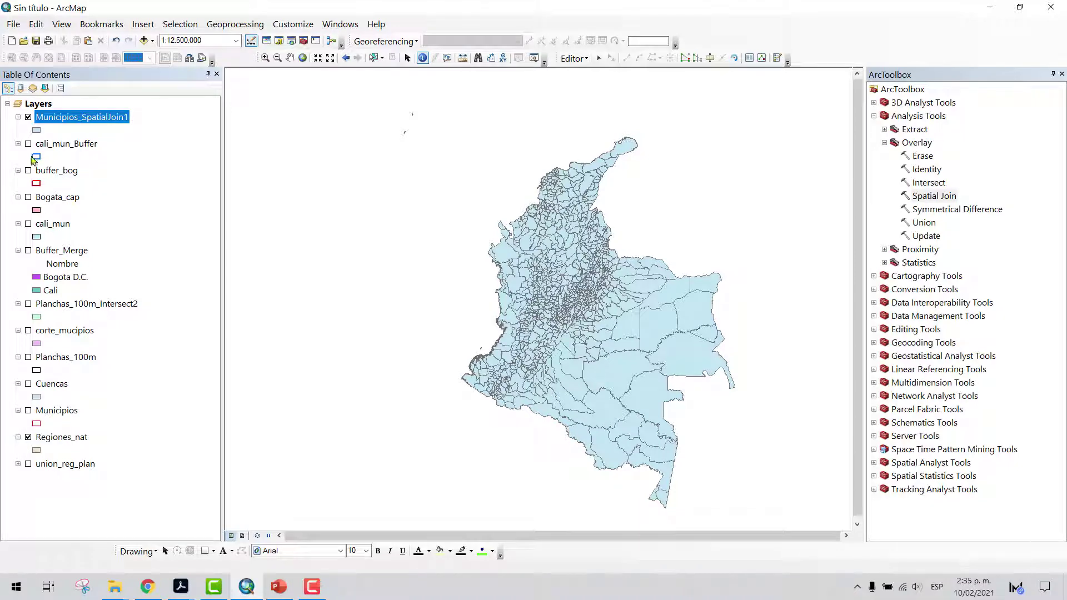
{"action": "left_click", "coordinate": [27, 118]}
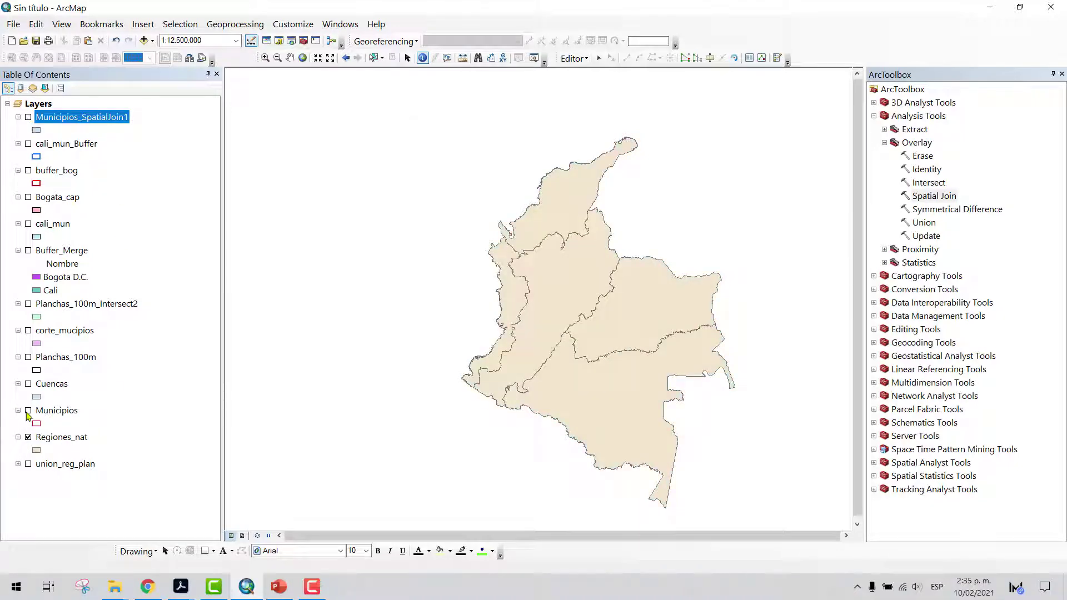
{"action": "left_click", "coordinate": [29, 411]}
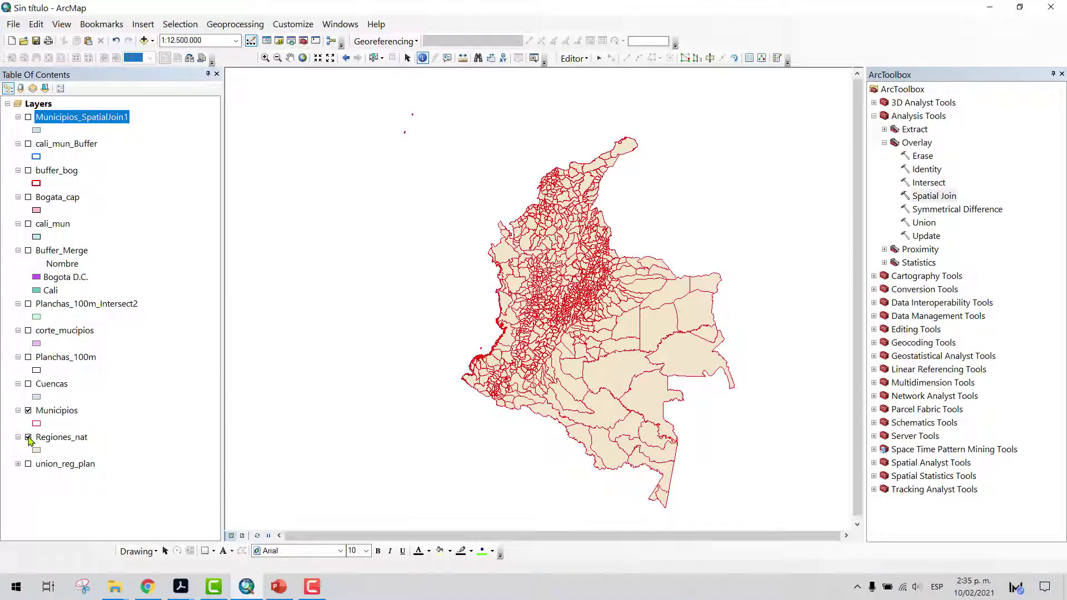
{"action": "left_click", "coordinate": [28, 438]}
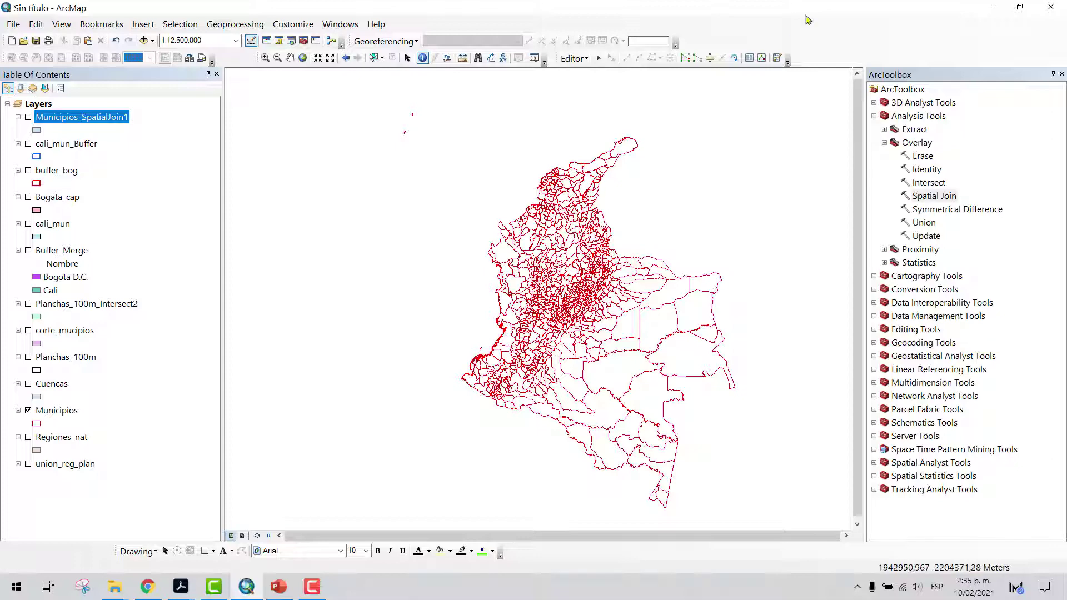
{"action": "double_click", "coordinate": [890, 143]}
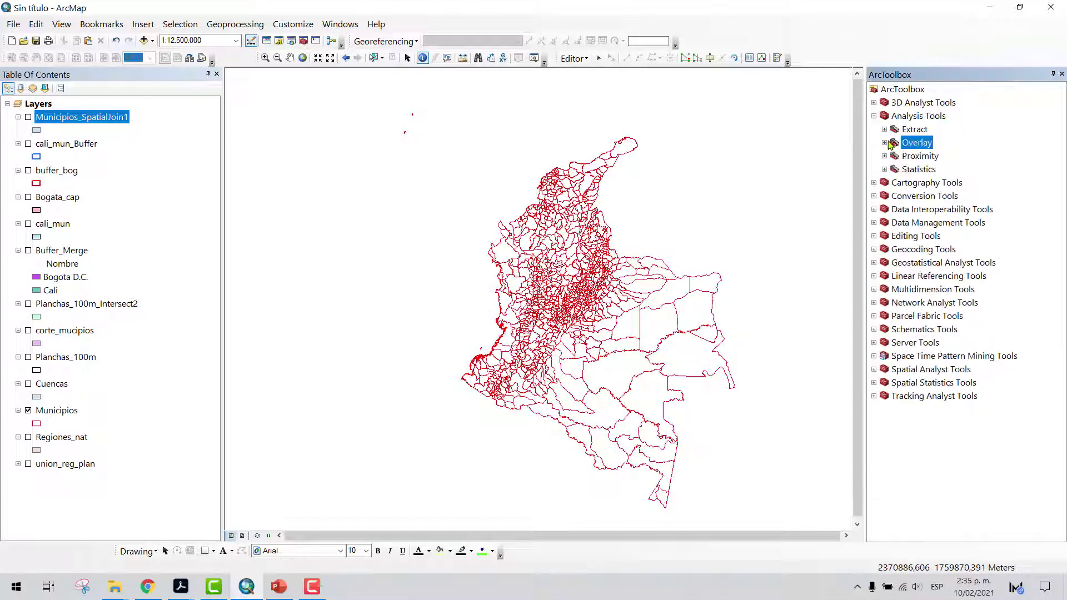
{"action": "left_click", "coordinate": [874, 115]}
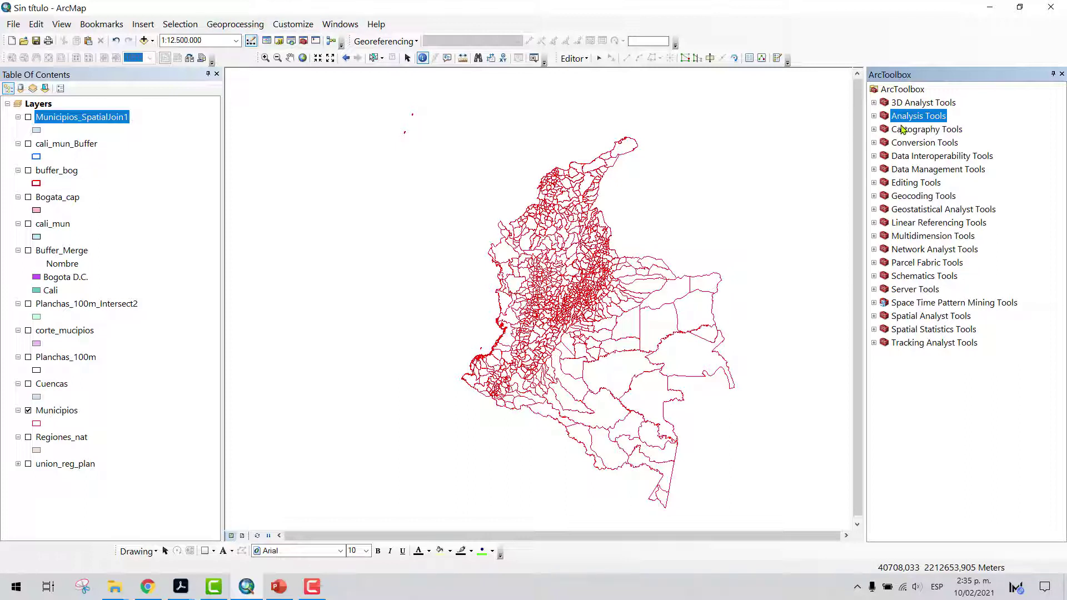